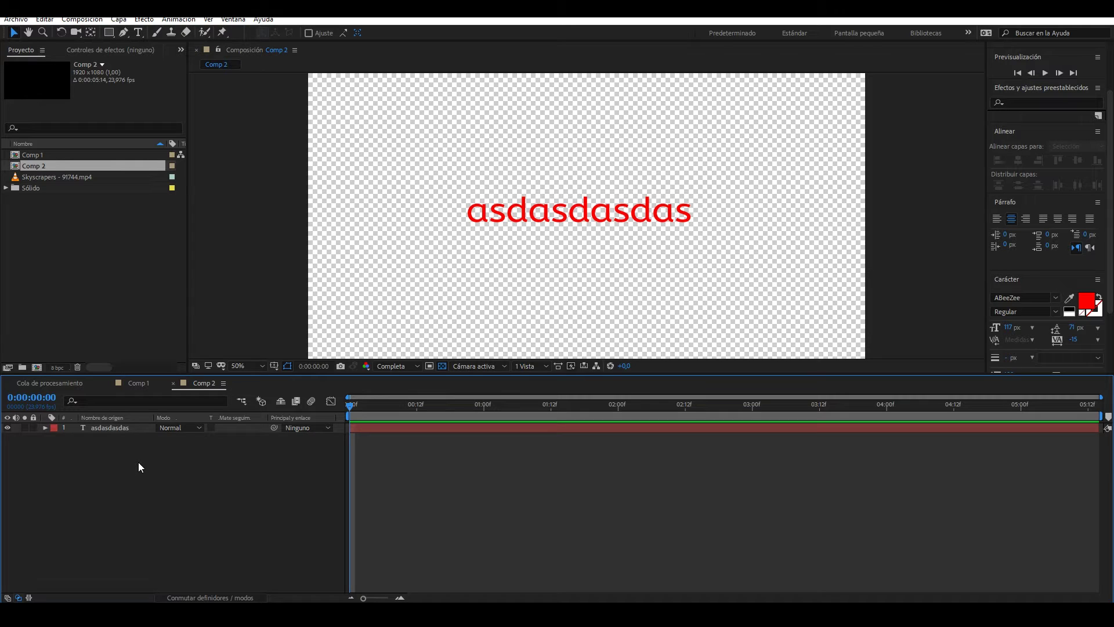
View Comp 2 at 100% and add Skyscrapers - 91744.mp4 beneath the asdasdasdas text layer
{"action": "left_click", "coordinate": [116, 428]}
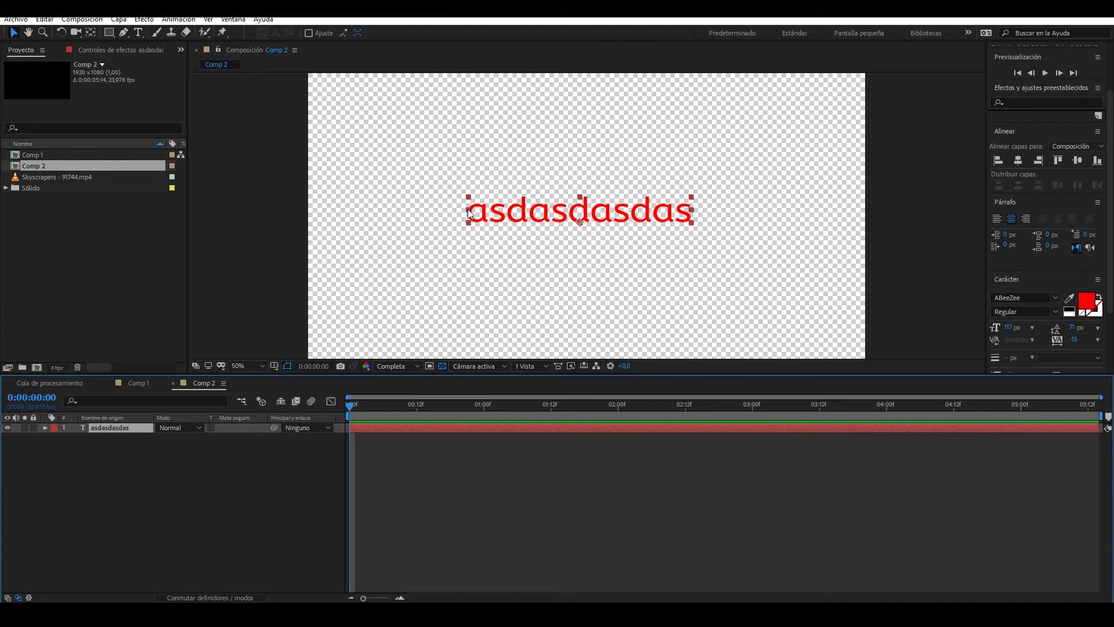
{"action": "key", "text": "slash"}
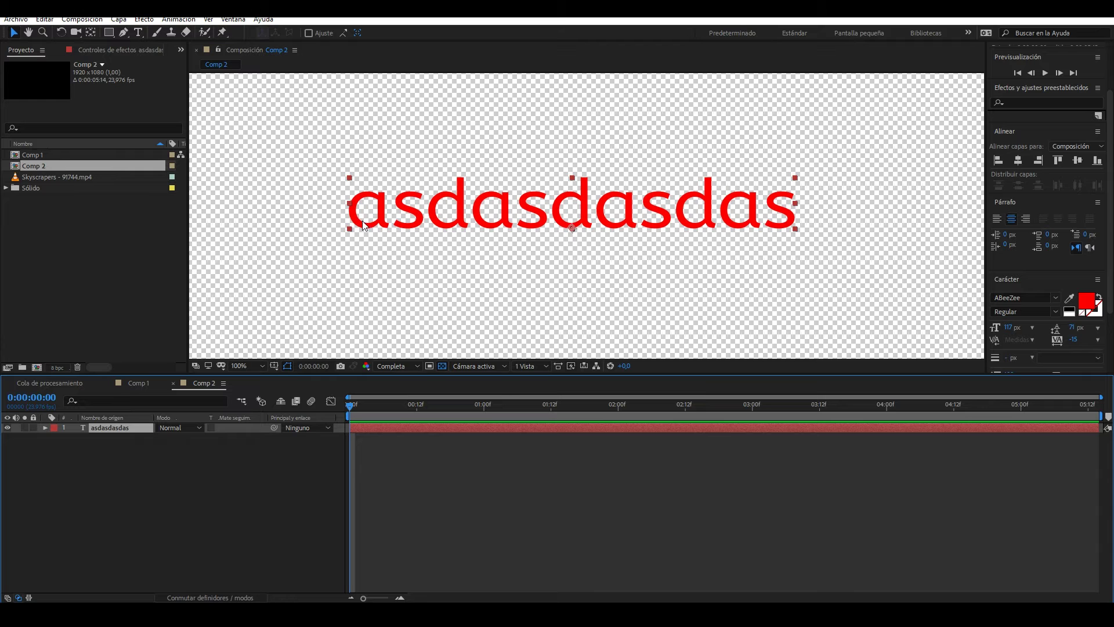
{"action": "left_click_drag", "start_coordinate": [51, 177], "coordinate": [123, 498]}
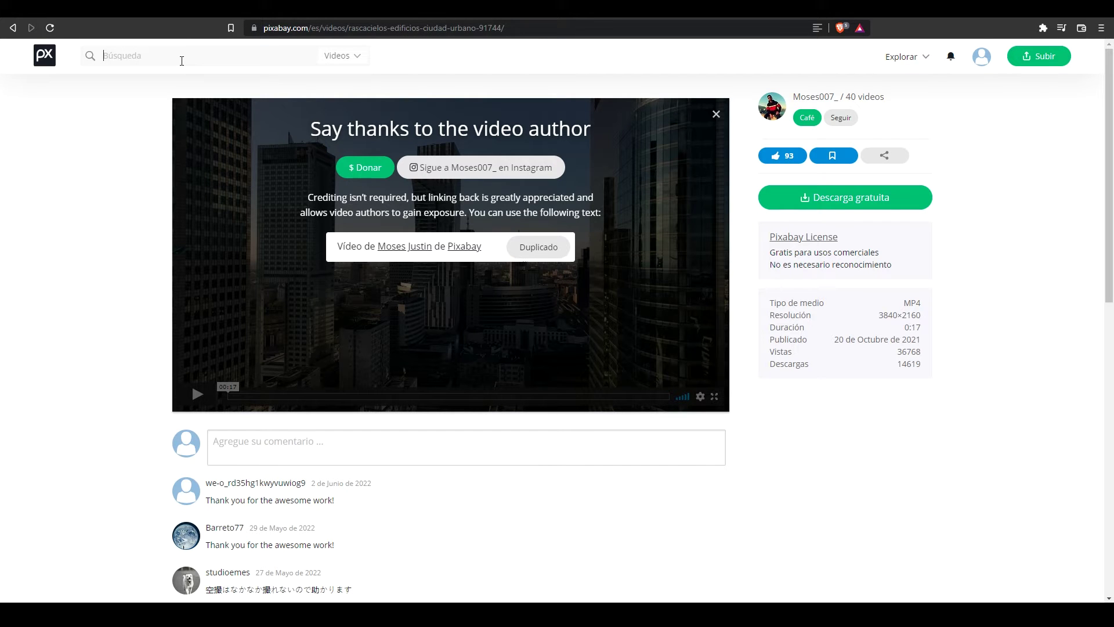
Search Pixabay vectors for 'musica' and open the violin illustration
{"action": "left_click", "coordinate": [181, 61]}
{"action": "type", "text": "musica"}
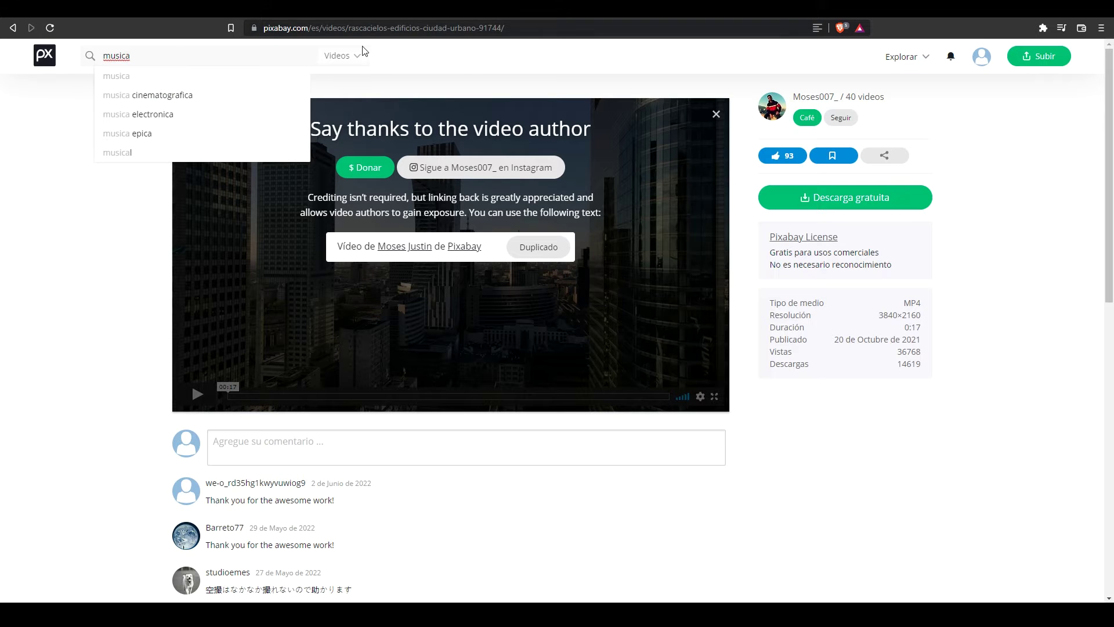
{"action": "left_click", "coordinate": [355, 56]}
{"action": "left_click", "coordinate": [257, 129]}
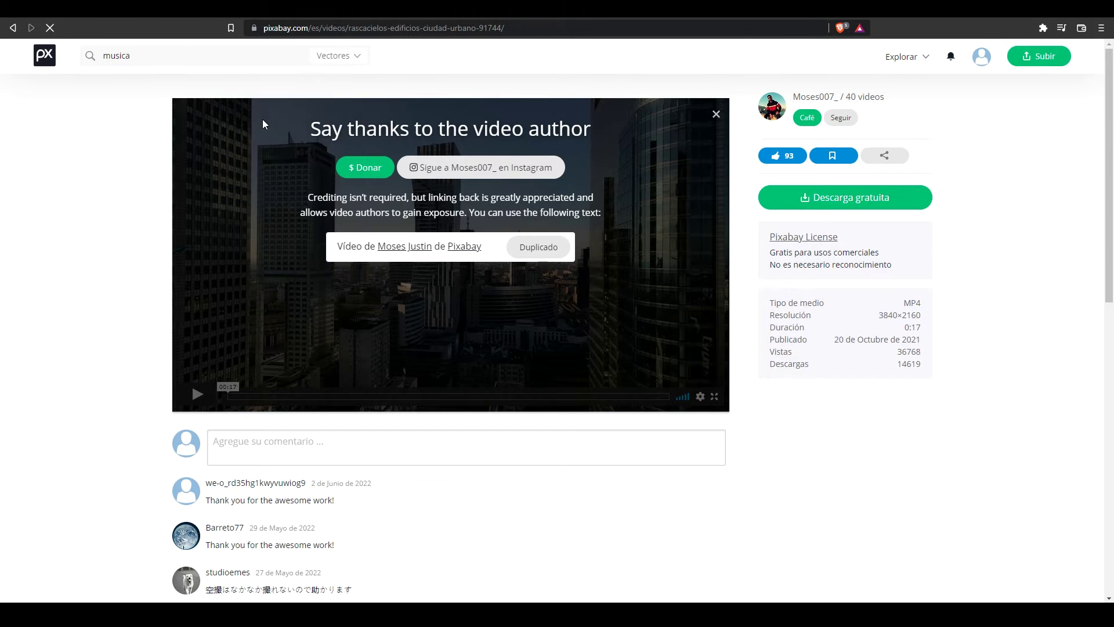
{"action": "scroll", "coordinate": [410, 267], "scroll_direction": "down", "scroll_amount": 5}
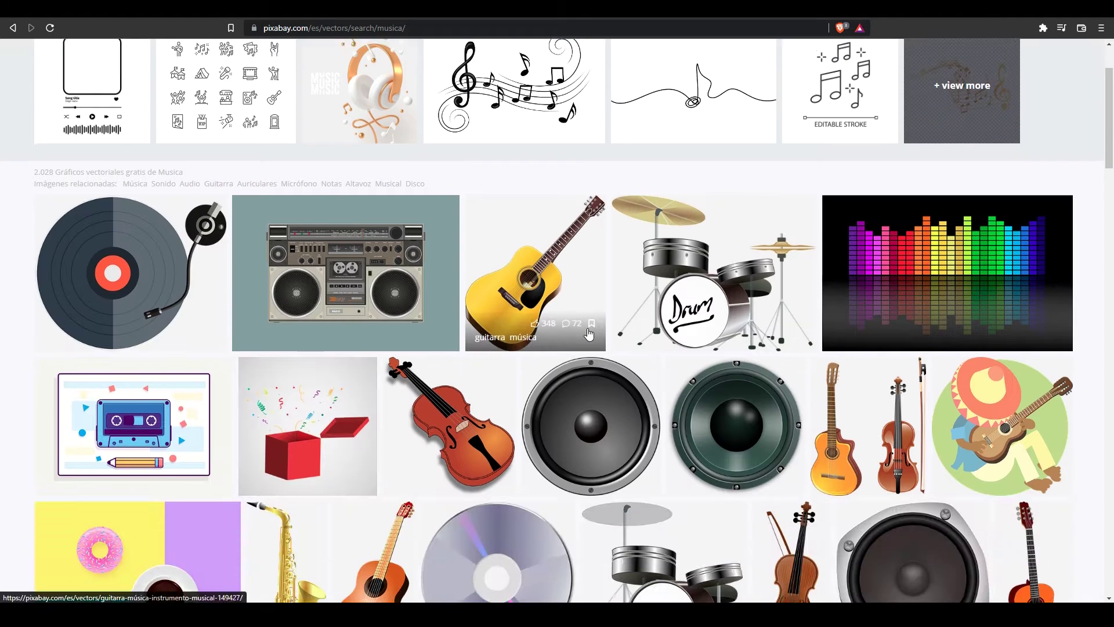
{"action": "scroll", "coordinate": [588, 332], "scroll_direction": "down", "scroll_amount": 2}
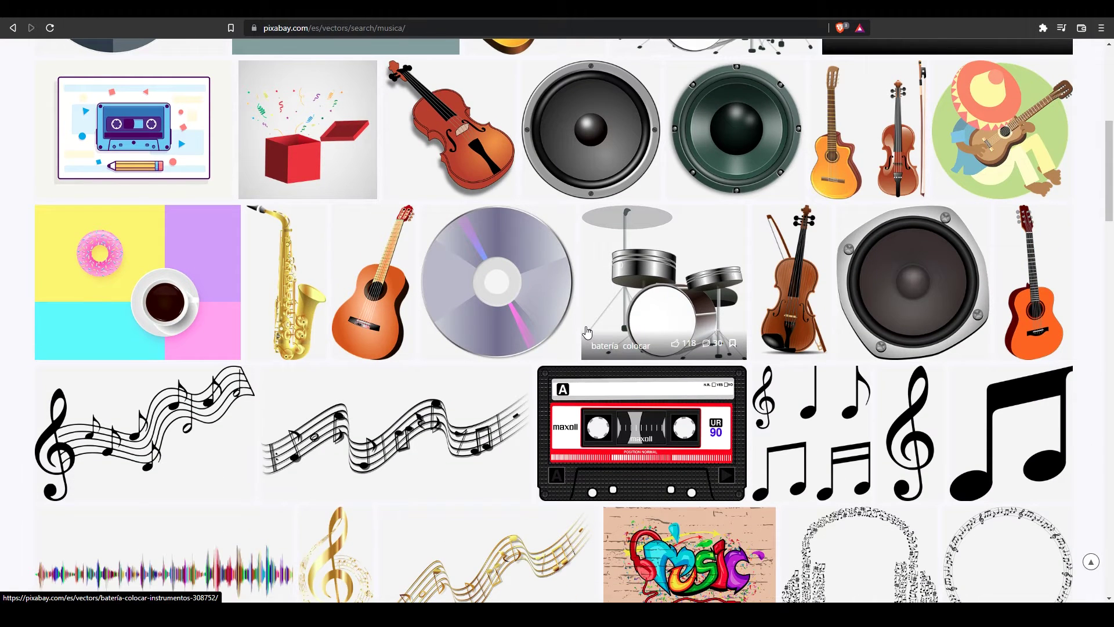
{"action": "left_click", "coordinate": [784, 291]}
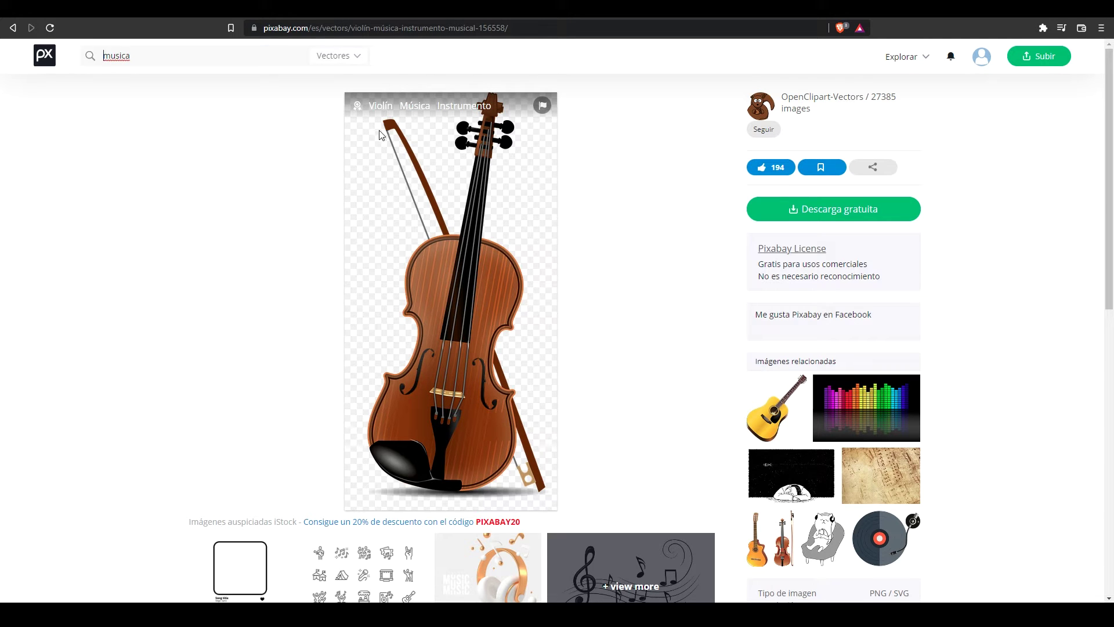
Download the violin as a 650×1280 PNG, violin-156558_1280, into the tutoriales folder
{"action": "left_click", "coordinate": [798, 214]}
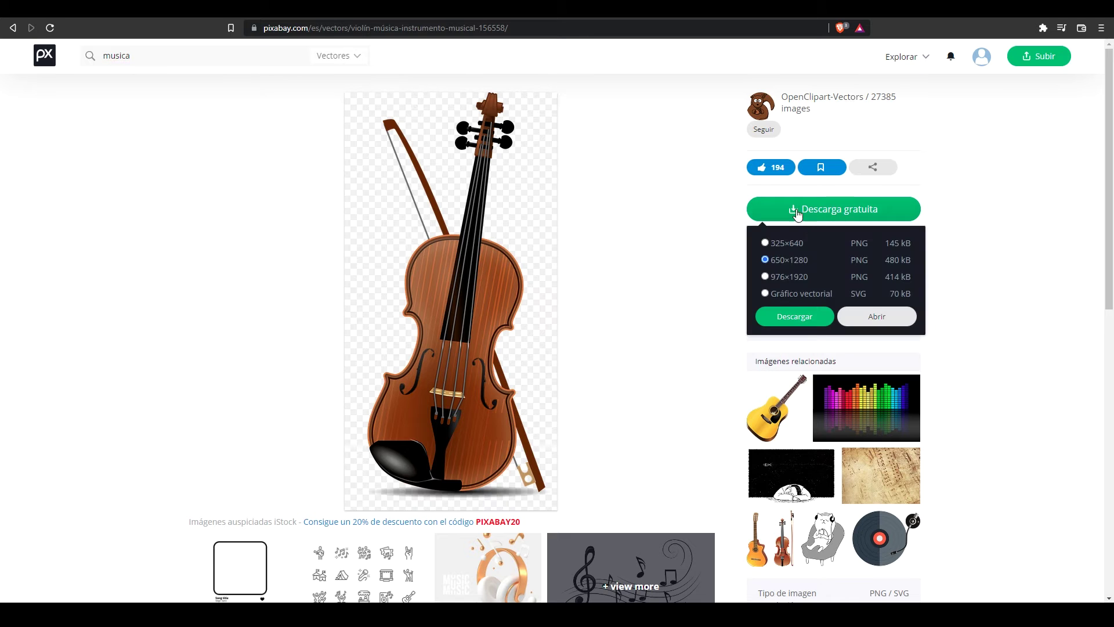
{"action": "left_click", "coordinate": [796, 317]}
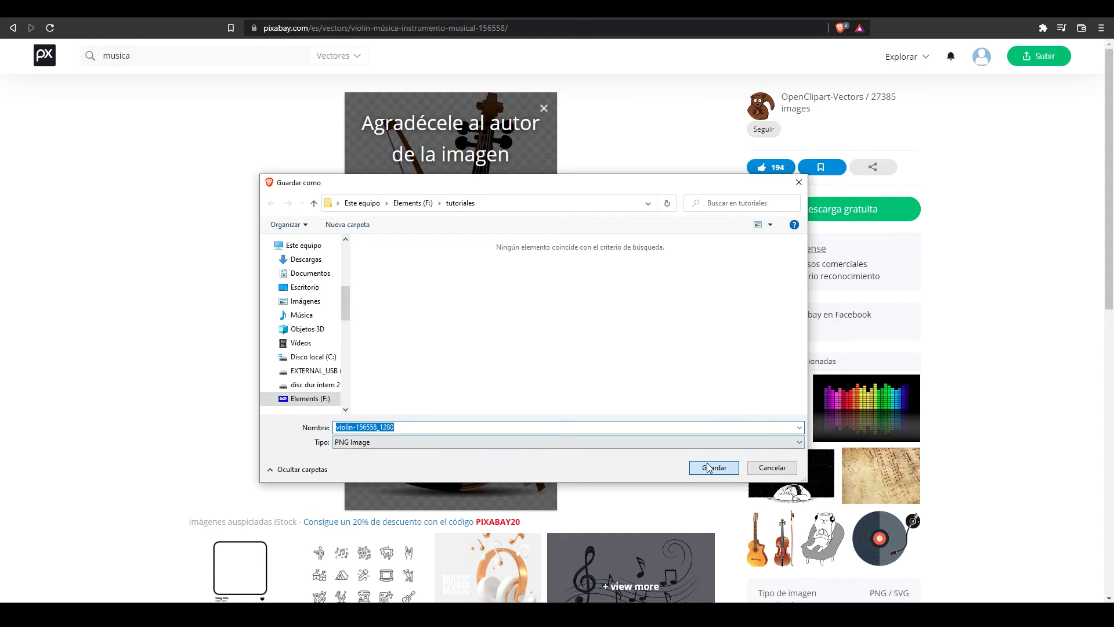
{"action": "left_click", "coordinate": [713, 467]}
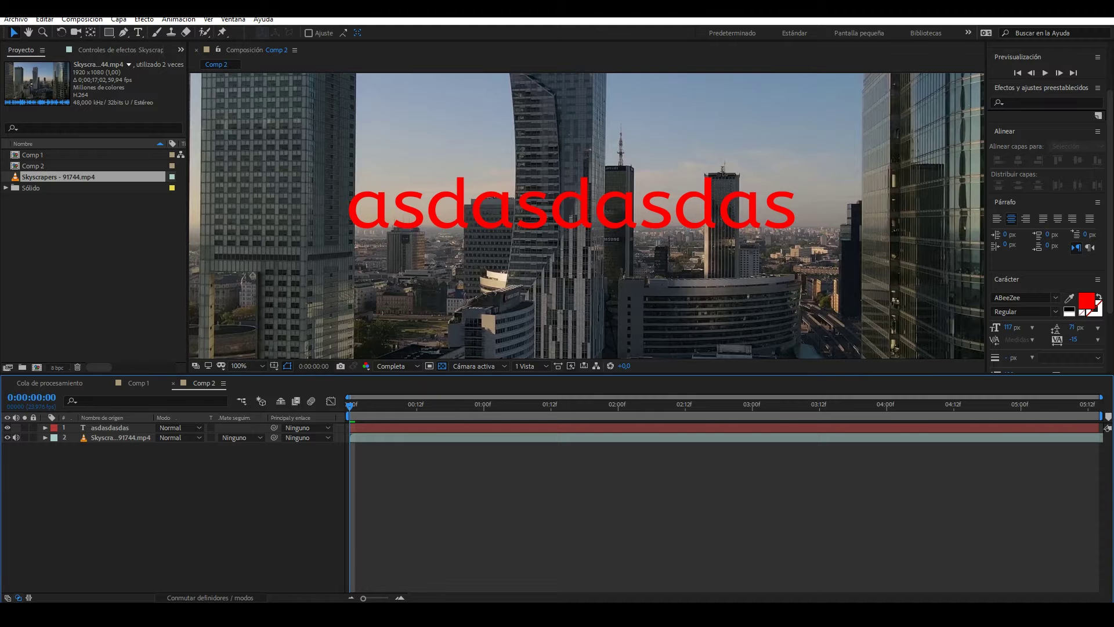
{"action": "key", "text": "super+e"}
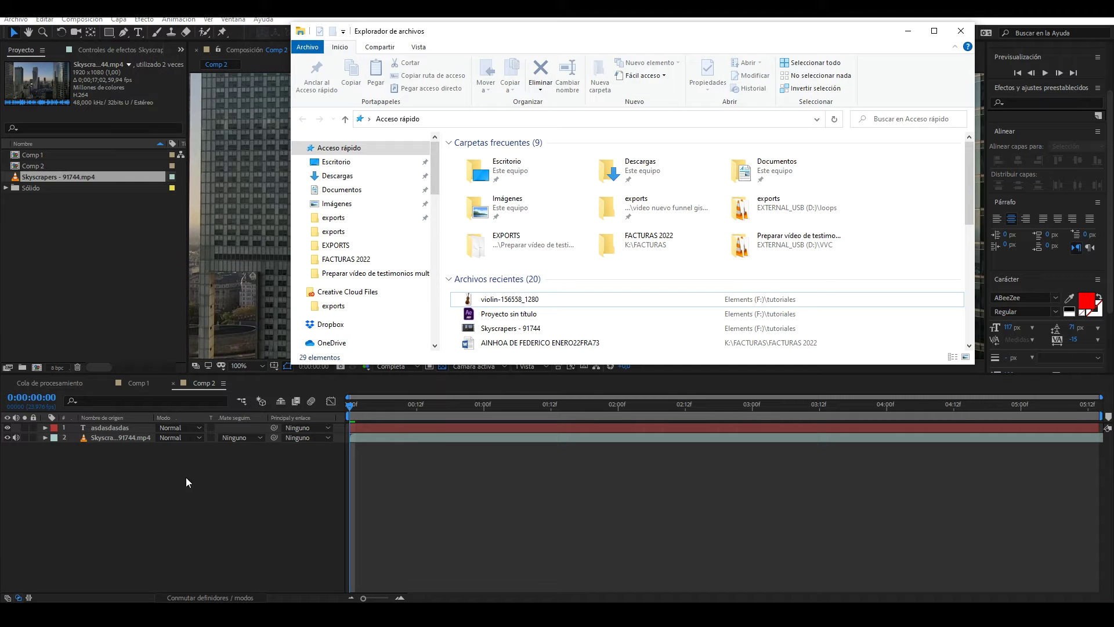
Import violin-156558_1280.png into the project and delete the asdasdasdas text layer
{"action": "mouse_move", "coordinate": [496, 299]}
{"action": "left_mouse_down"}
{"action": "mouse_move", "coordinate": [73, 308]}
{"action": "mouse_move", "coordinate": [119, 472]}
{"action": "left_mouse_up"}
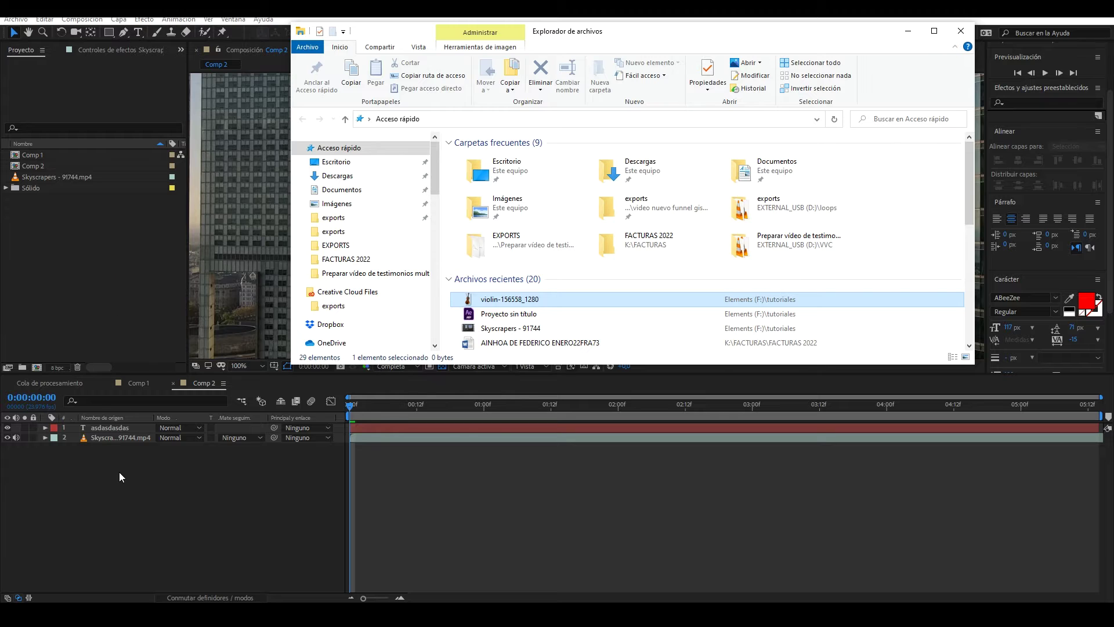
{"action": "left_click", "coordinate": [121, 474]}
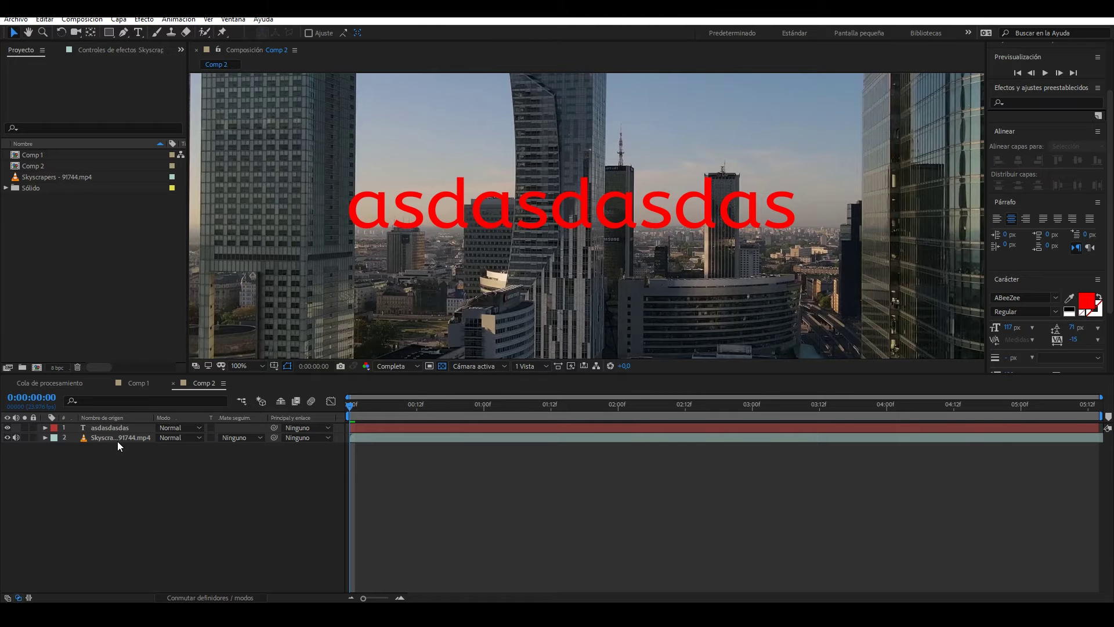
{"action": "left_click", "coordinate": [117, 441]}
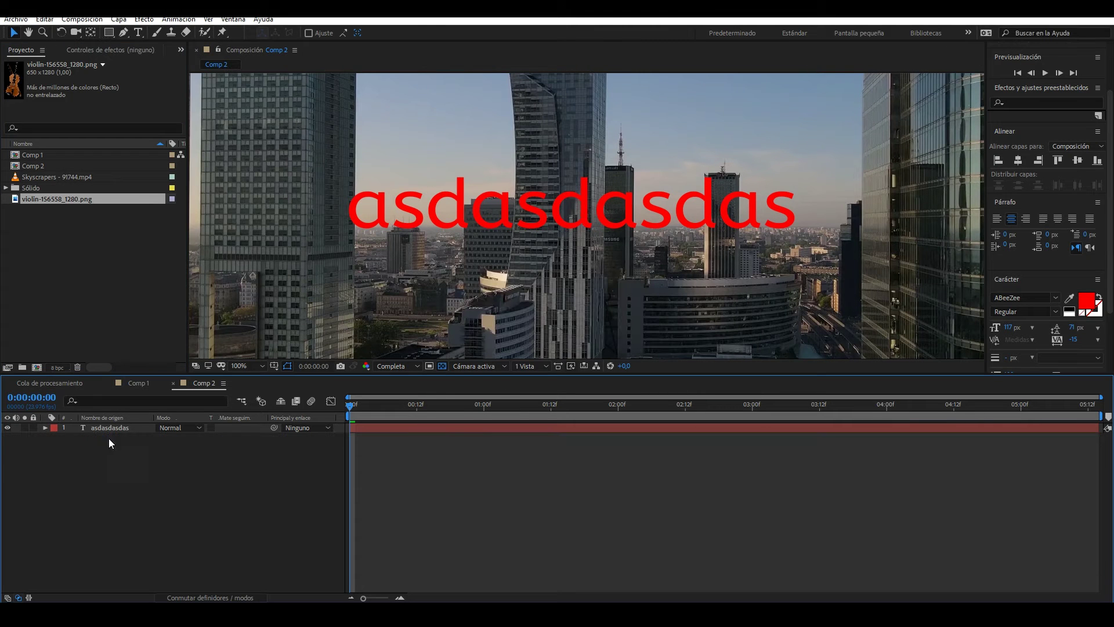
{"action": "key", "text": "Delete"}
{"action": "key", "text": "ctrl+z"}
{"action": "left_click", "coordinate": [109, 429]}
{"action": "key", "text": "Delete"}
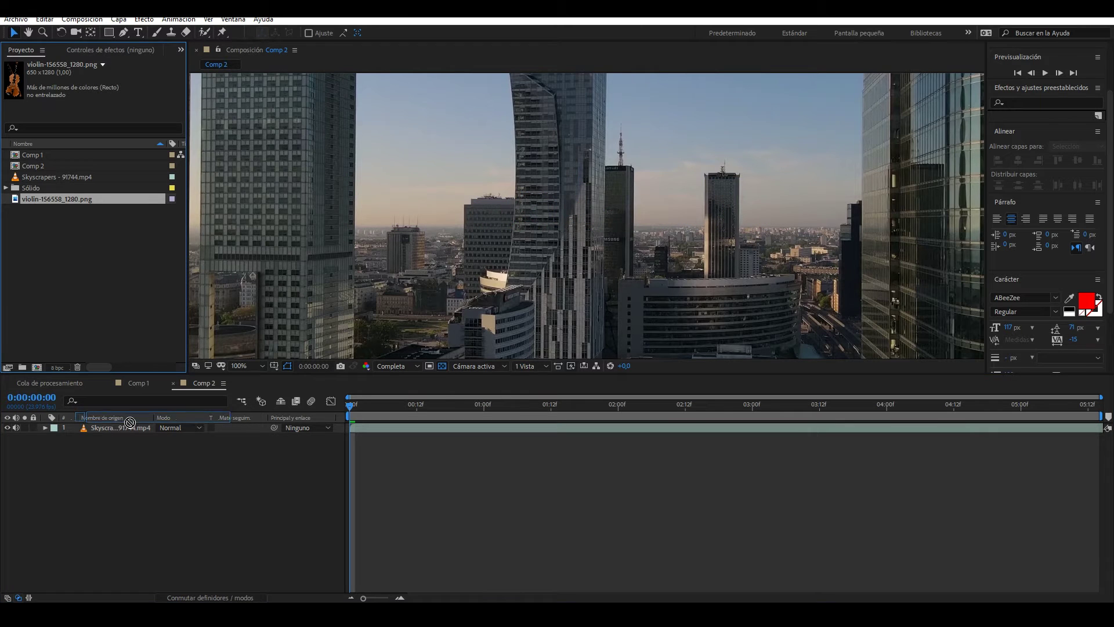
Place the violin above the skyscraper footage at 53% scale and hide the footage layer
{"action": "left_click_drag", "start_coordinate": [64, 203], "coordinate": [131, 427]}
{"action": "key", "text": "comma"}
{"action": "key", "text": "comma"}
{"action": "key", "text": "comma"}
{"action": "key", "text": "period"}
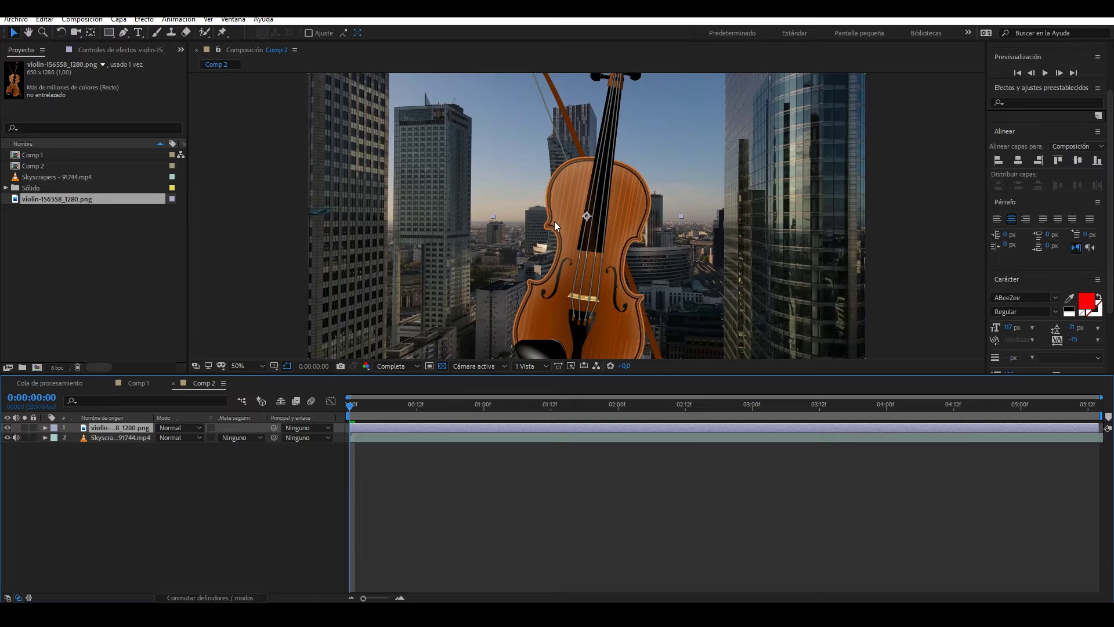
{"action": "key", "text": "s"}
{"action": "left_click_drag", "start_coordinate": [175, 437], "coordinate": [163, 438]}
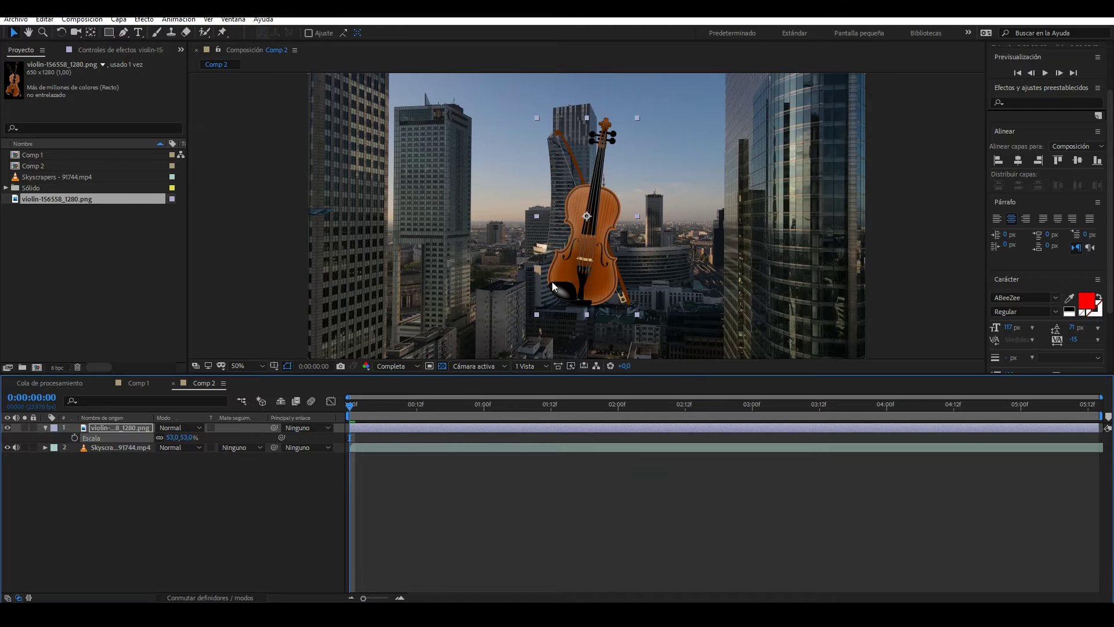
{"action": "left_click", "coordinate": [7, 447]}
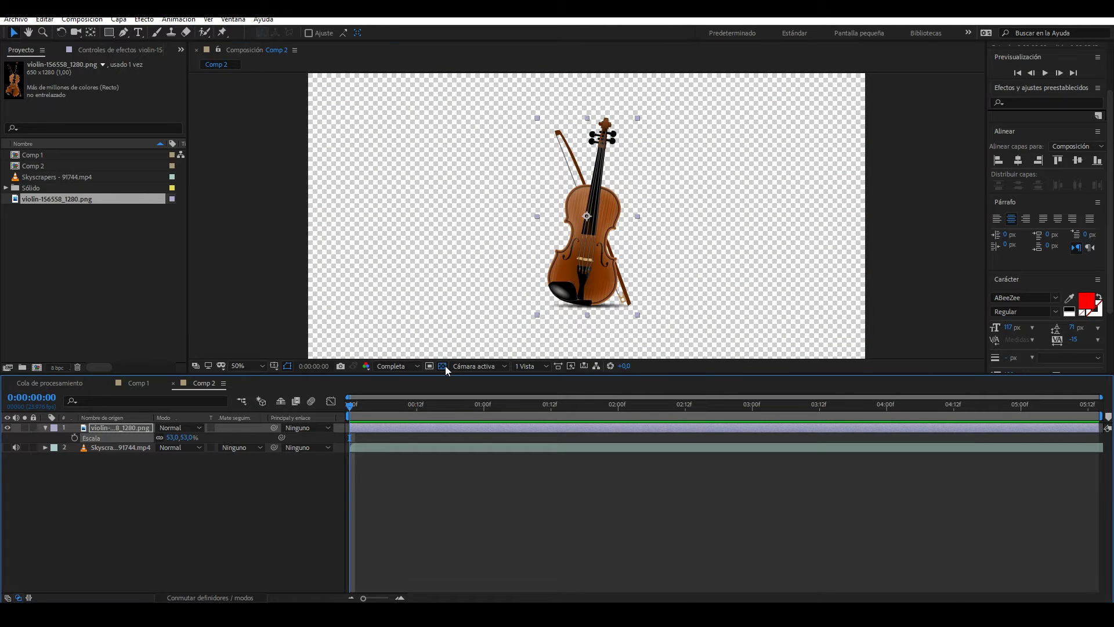
Toggle the transparency checkerboard in the composition preview
{"action": "left_click", "coordinate": [442, 366]}
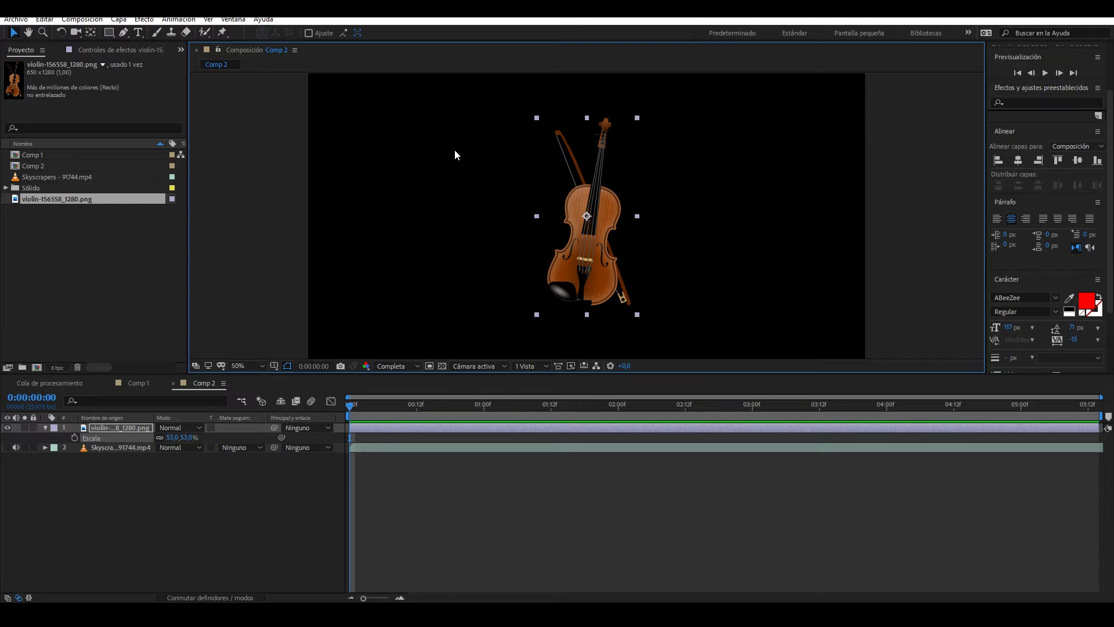
{"action": "left_click", "coordinate": [444, 367]}
{"action": "left_click", "coordinate": [444, 367]}
{"action": "left_click", "coordinate": [444, 366]}
{"action": "left_click", "coordinate": [443, 365]}
{"action": "left_click", "coordinate": [442, 365]}
{"action": "left_click", "coordinate": [443, 366]}
Set Comp 2's background colour to blue 1E82A7 in Composition Settings
{"action": "left_click", "coordinate": [81, 19]}
{"action": "left_click", "coordinate": [104, 44]}
{"action": "left_click", "coordinate": [425, 394]}
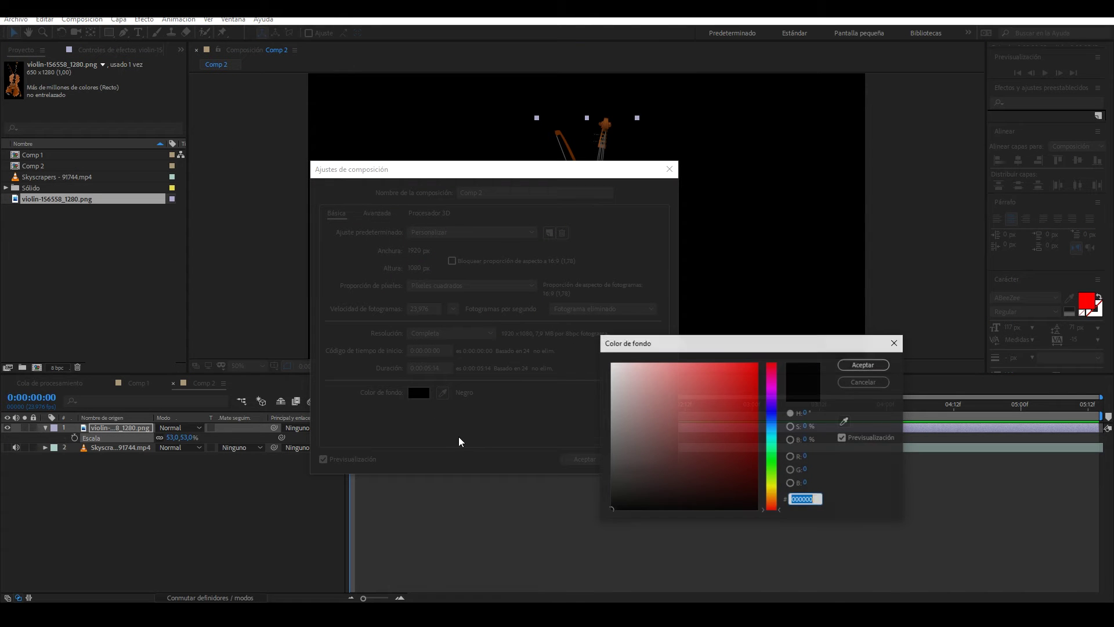
{"action": "left_click", "coordinate": [731, 413]}
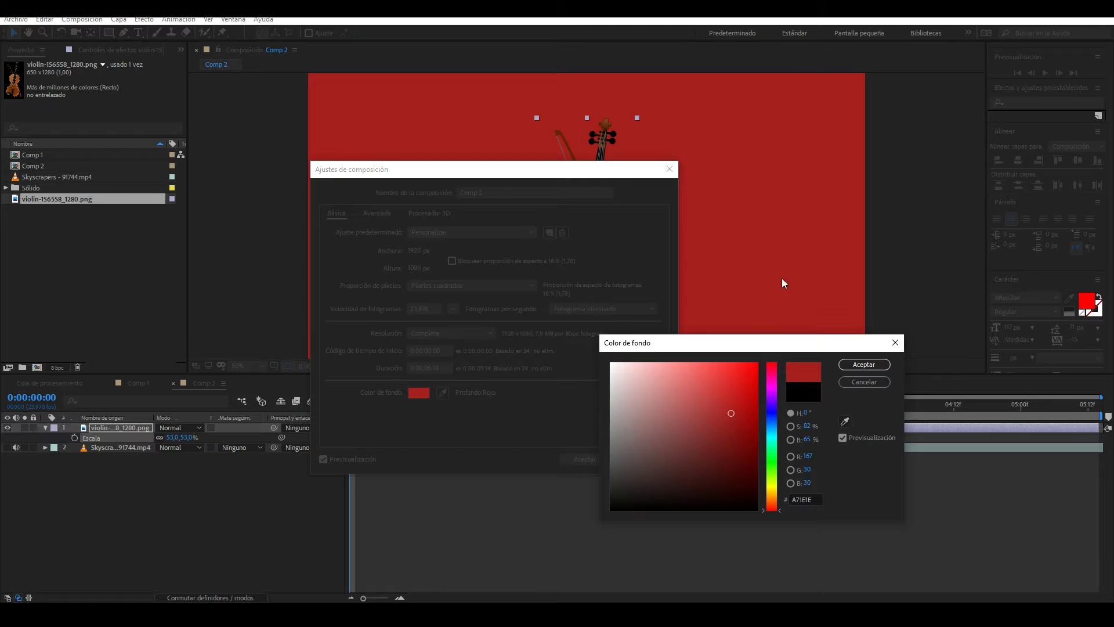
{"action": "left_click", "coordinate": [775, 428]}
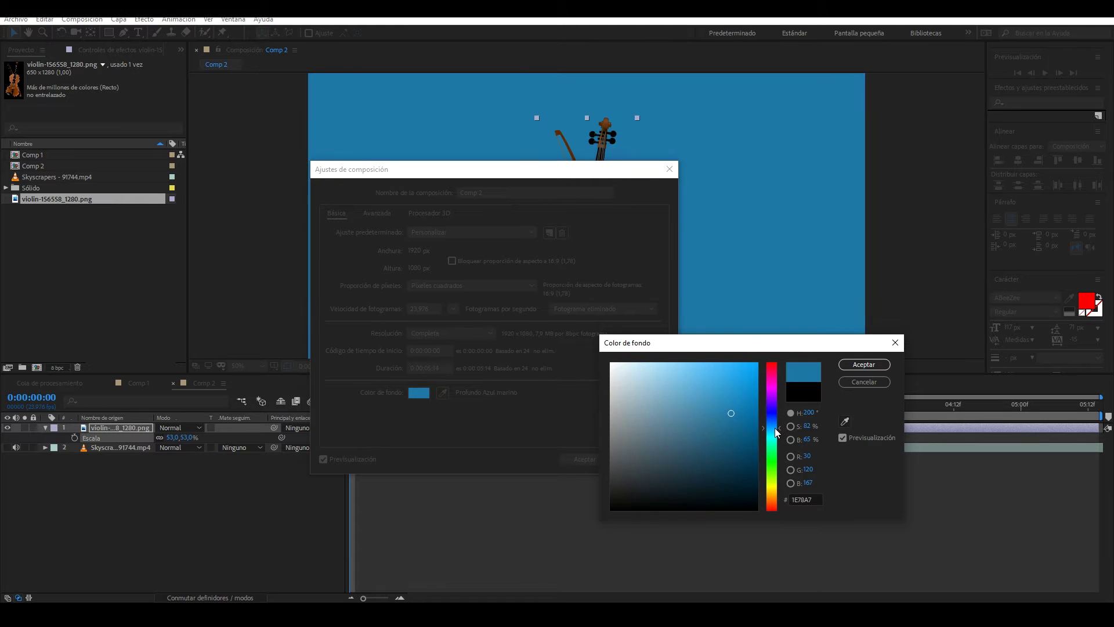
{"action": "left_click", "coordinate": [778, 437]}
{"action": "left_click", "coordinate": [779, 429]}
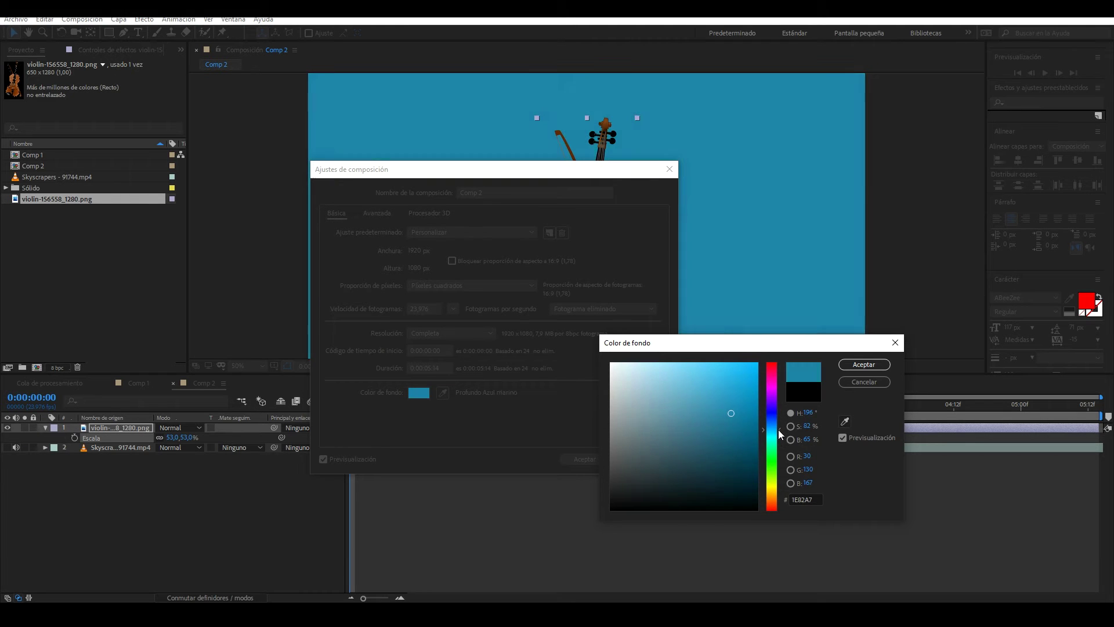
{"action": "left_click", "coordinate": [865, 365]}
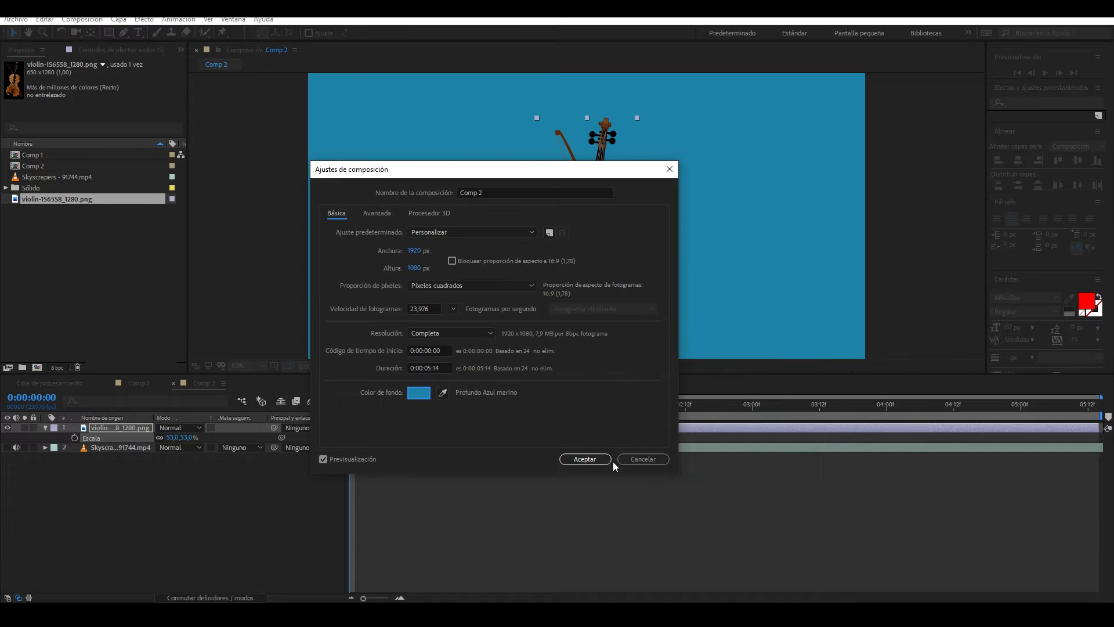
{"action": "left_click", "coordinate": [588, 459]}
Preview the blue background and make the Skyscrapers footage layer visible again
{"action": "left_click", "coordinate": [444, 366]}
{"action": "left_click", "coordinate": [443, 366]}
{"action": "left_click", "coordinate": [443, 366]}
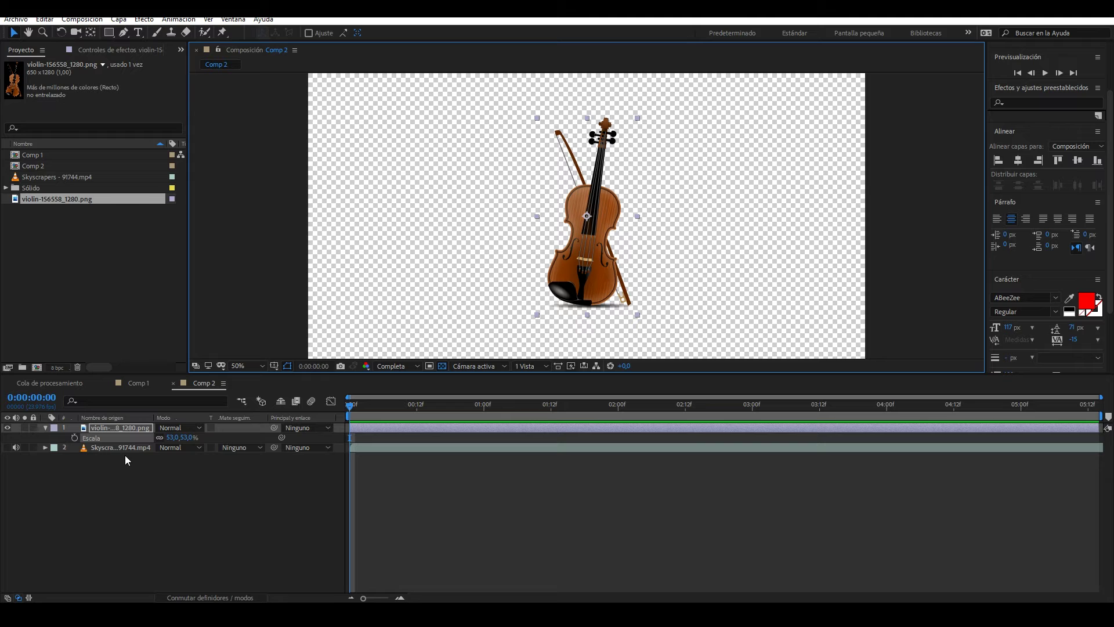
{"action": "left_click", "coordinate": [7, 448]}
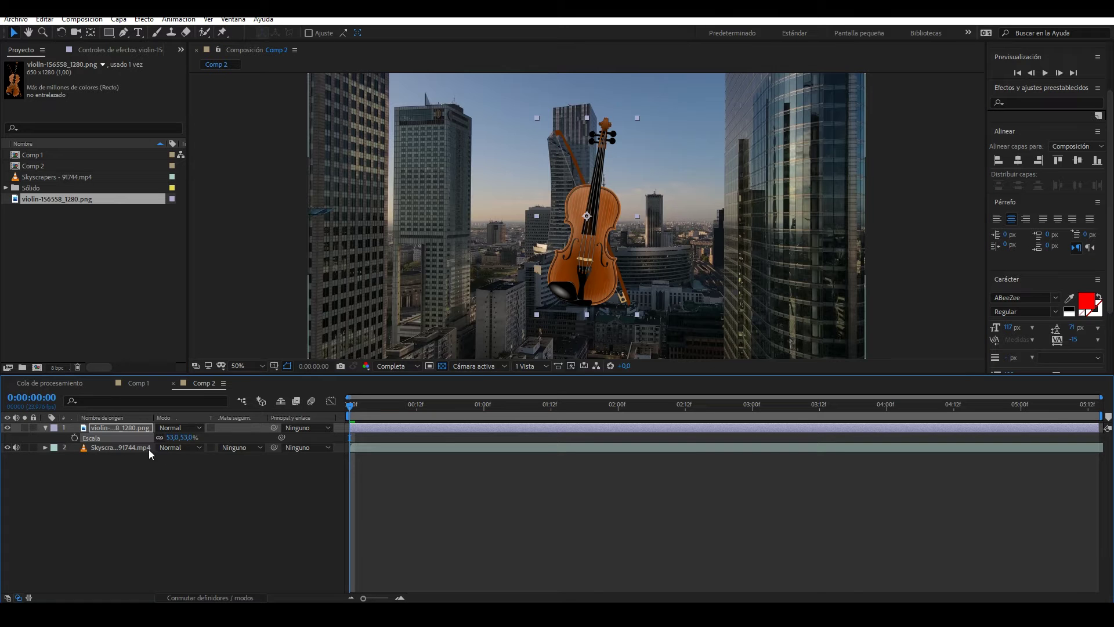
{"action": "left_click", "coordinate": [123, 448]}
{"action": "scroll", "coordinate": [402, 341], "scroll_direction": "down", "scroll_amount": 1}
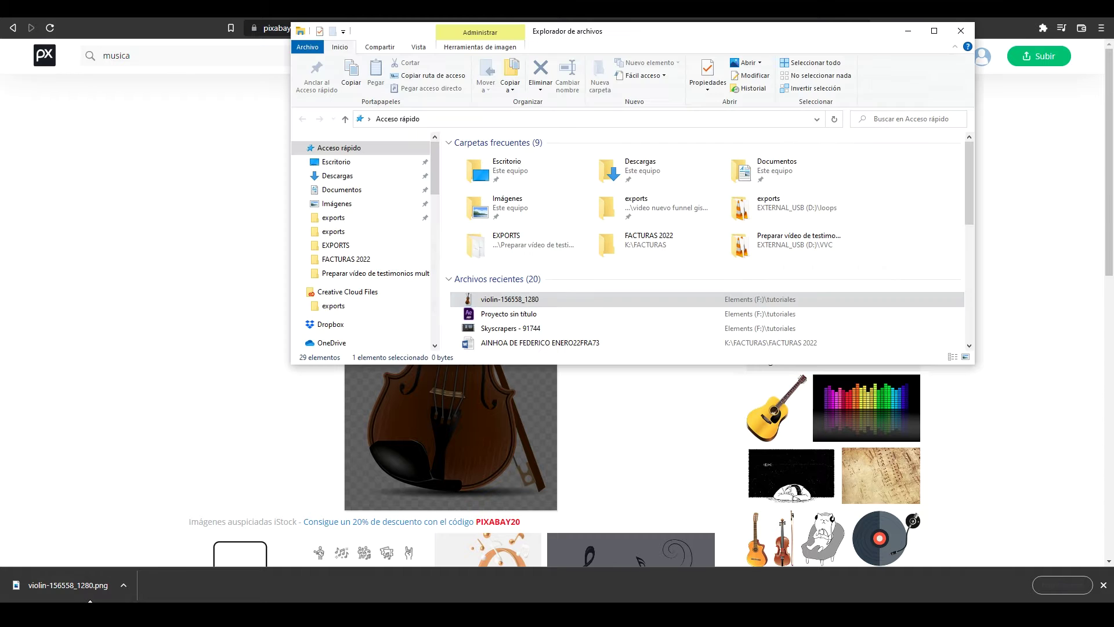
Browse to Elements (F:) > LECTURA AGIL > LECTURA AGIL > VARIOS PROJECTS
{"action": "scroll", "coordinate": [396, 275], "scroll_direction": "down", "scroll_amount": 2}
{"action": "scroll", "coordinate": [389, 270], "scroll_direction": "down", "scroll_amount": 5}
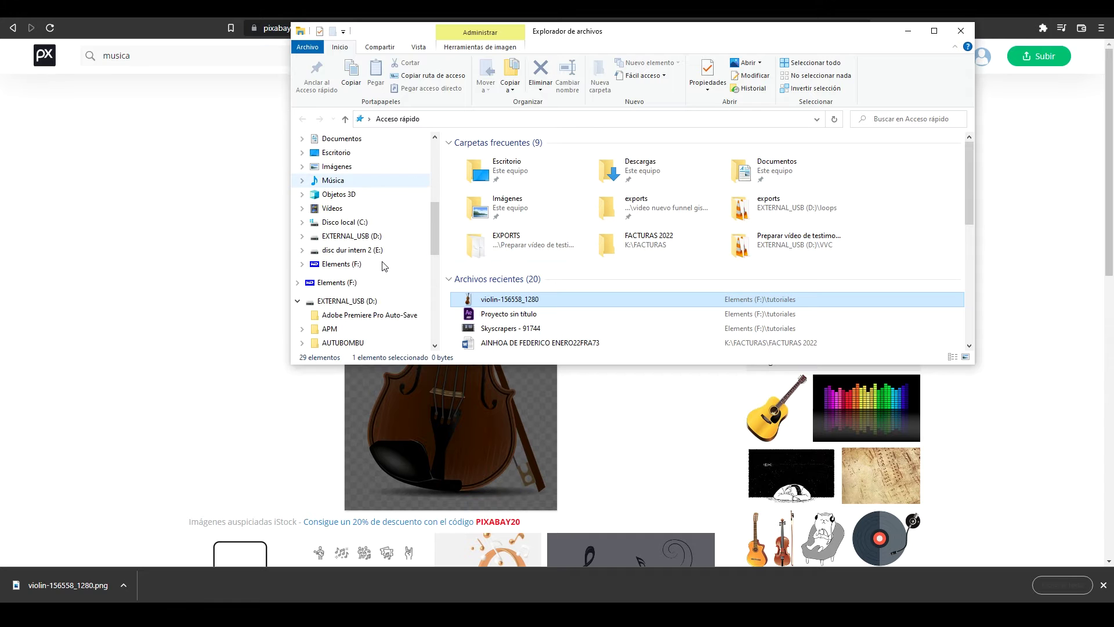
{"action": "left_click", "coordinate": [381, 265]}
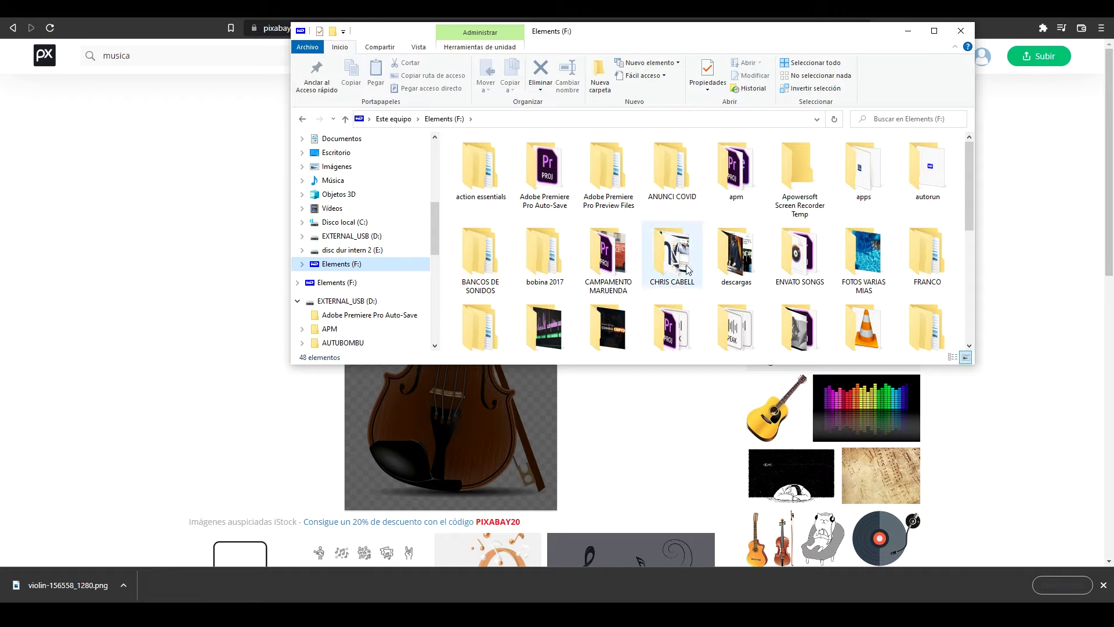
{"action": "scroll", "coordinate": [859, 253], "scroll_direction": "down", "scroll_amount": 3}
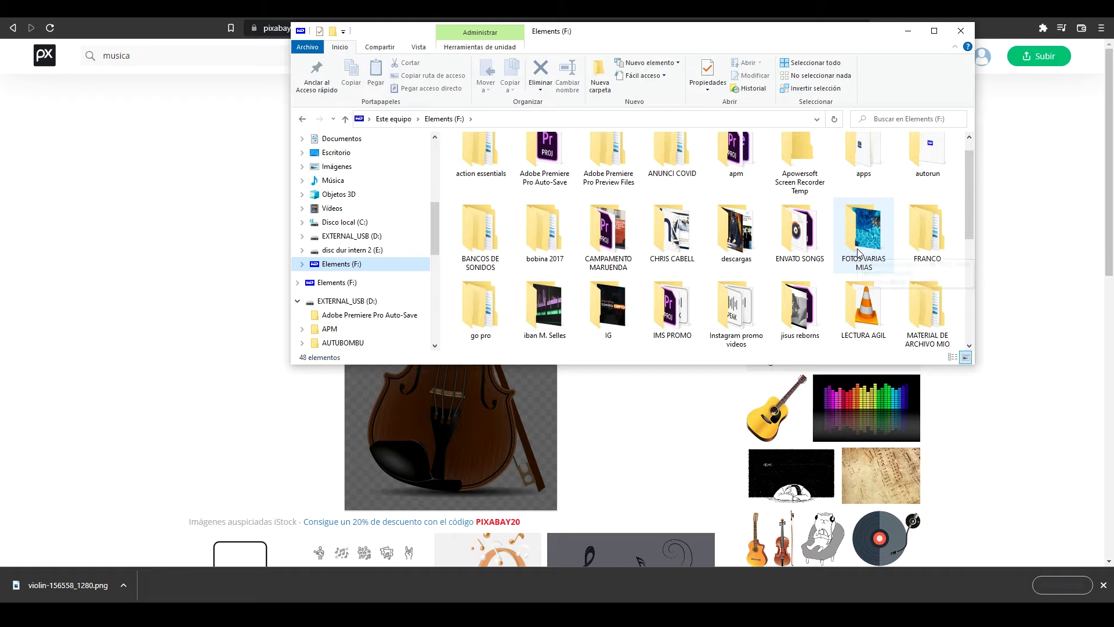
{"action": "scroll", "coordinate": [860, 252], "scroll_direction": "down", "scroll_amount": 2}
{"action": "double_click", "coordinate": [873, 172]}
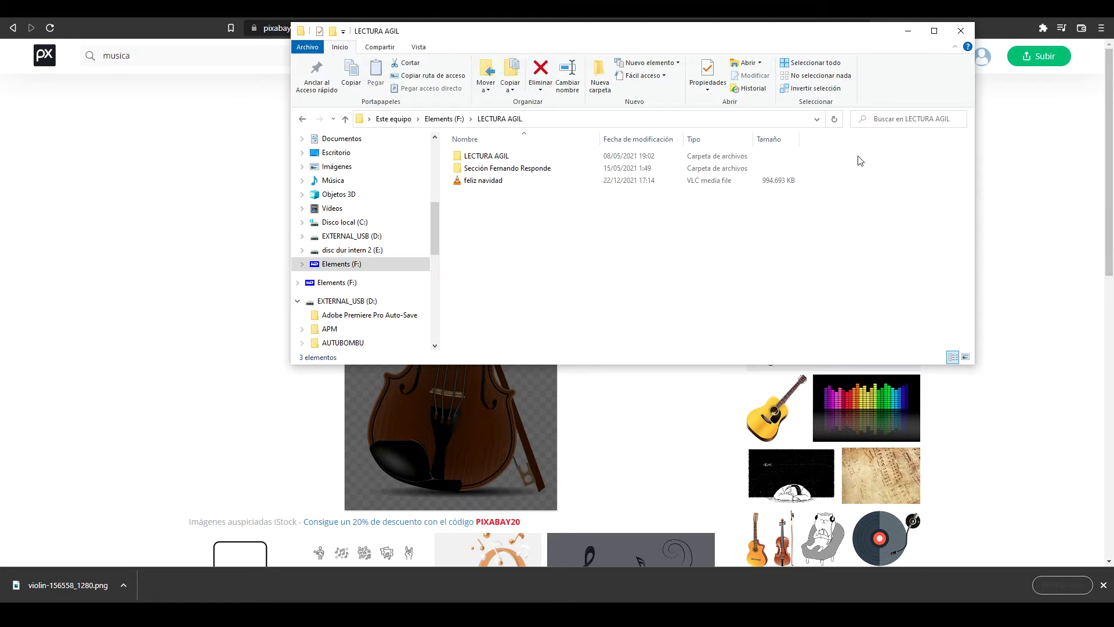
{"action": "left_click", "coordinate": [485, 160]}
{"action": "double_click", "coordinate": [485, 161]}
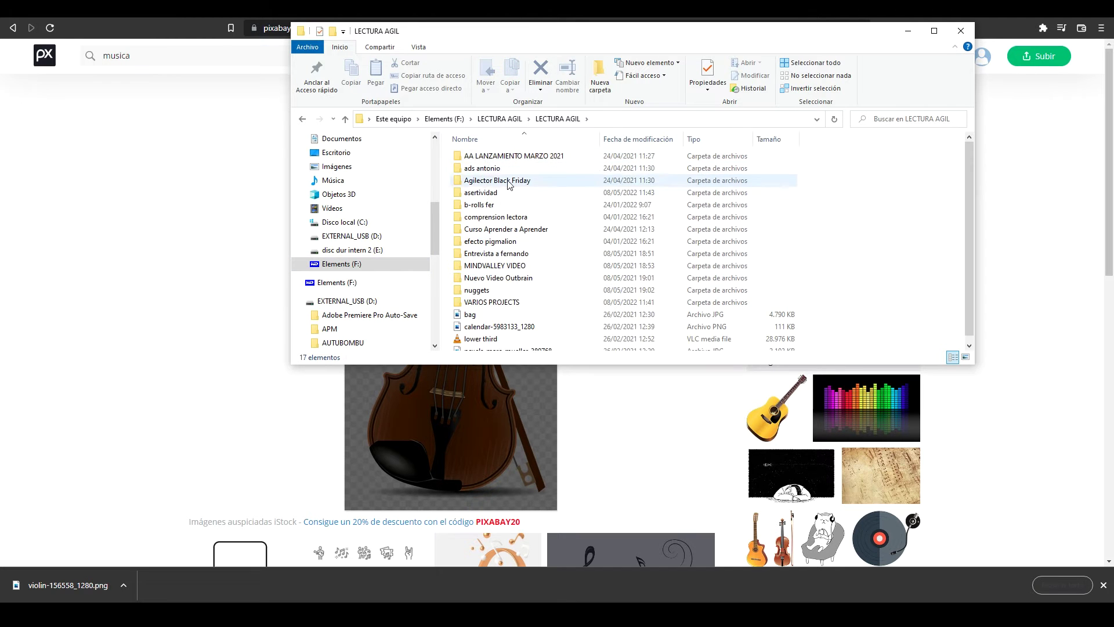
{"action": "double_click", "coordinate": [490, 302]}
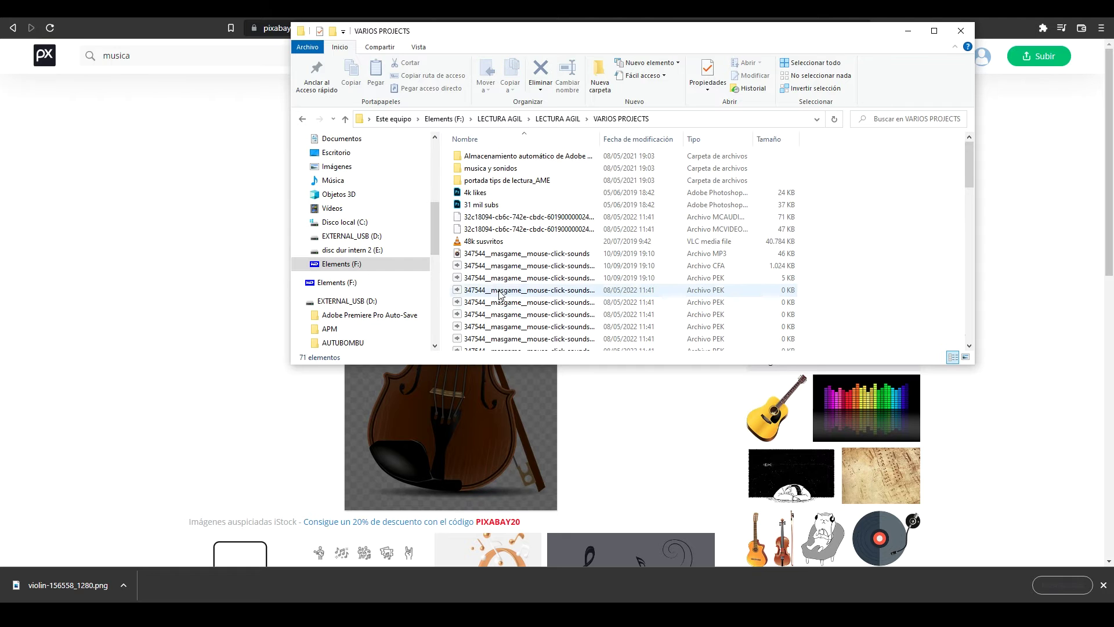
Search the folder for 'logo', select lectura-agil-logo-2018, then delete the violin layer in Comp 2
{"action": "left_click", "coordinate": [883, 120]}
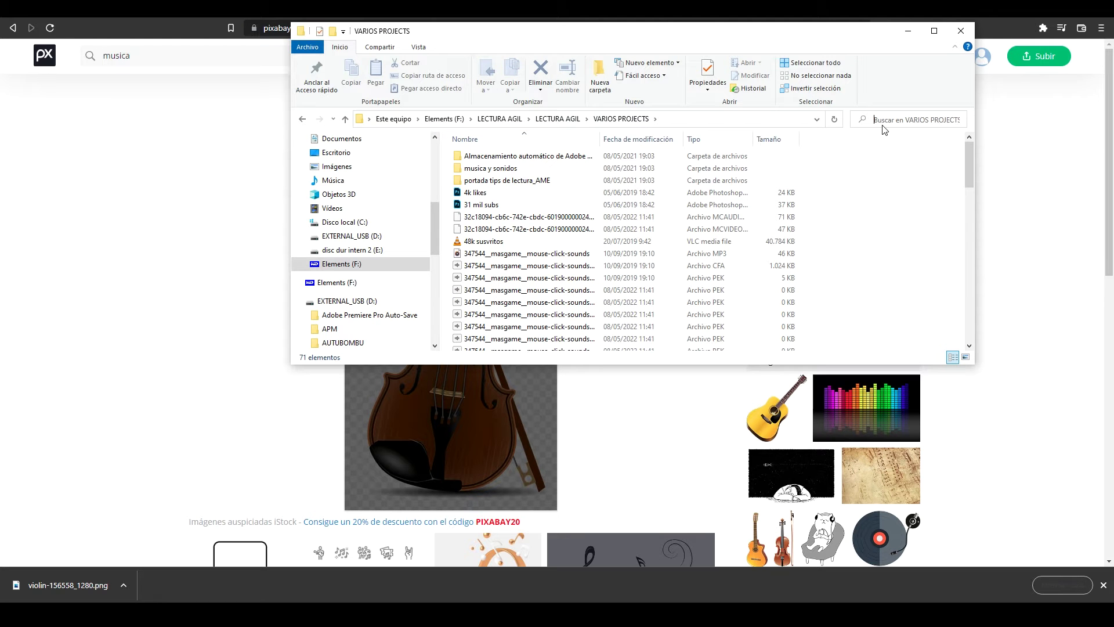
{"action": "type", "text": "logo"}
{"action": "key", "text": "Return"}
{"action": "left_click", "coordinate": [456, 155]}
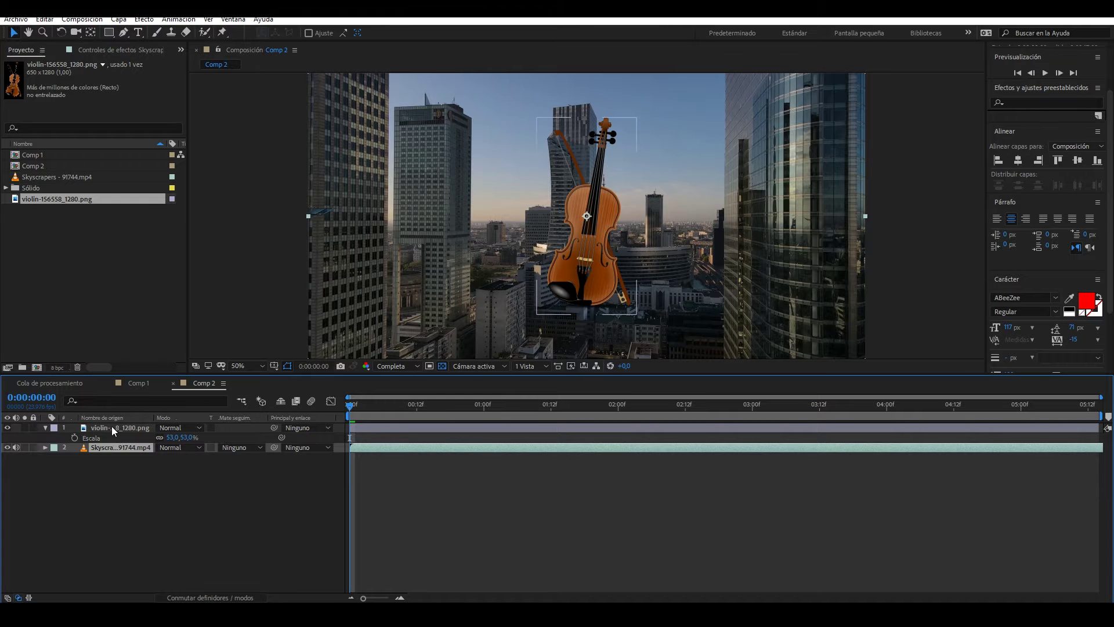
{"action": "left_click", "coordinate": [113, 429]}
{"action": "key", "text": "Delete"}
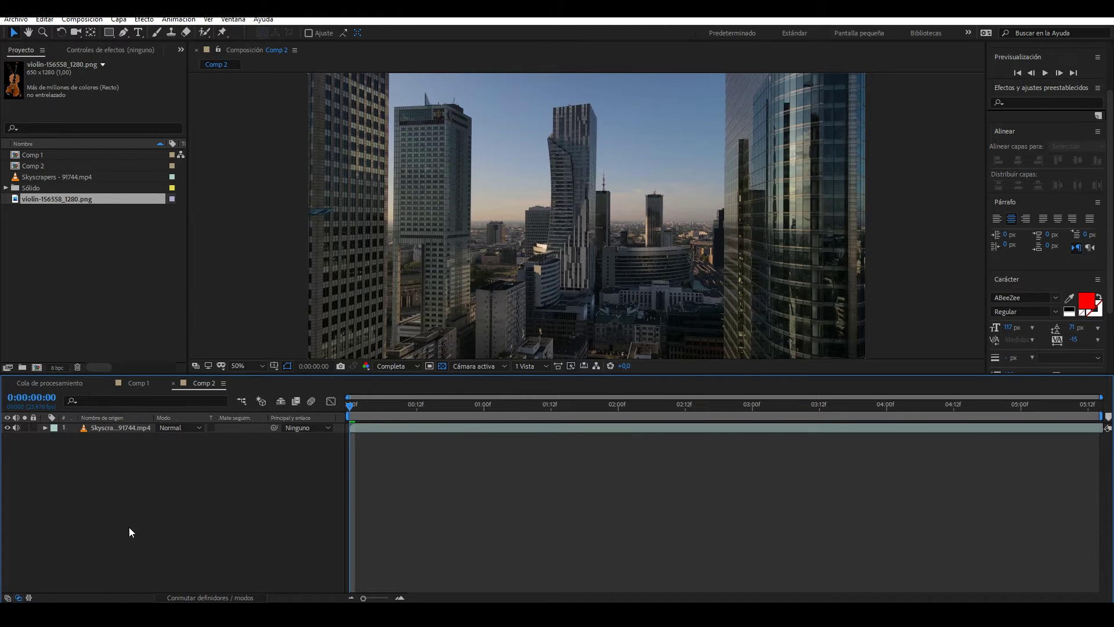
Import lectura-agil-logo-2018.png, hide the Skyscrapers footage, and add the logo as a layer in Comp 2
{"action": "key", "text": "alt+Tab"}
{"action": "mouse_move", "coordinate": [519, 145]}
{"action": "left_mouse_down"}
{"action": "mouse_move", "coordinate": [90, 325]}
{"action": "mouse_move", "coordinate": [134, 459]}
{"action": "left_mouse_up"}
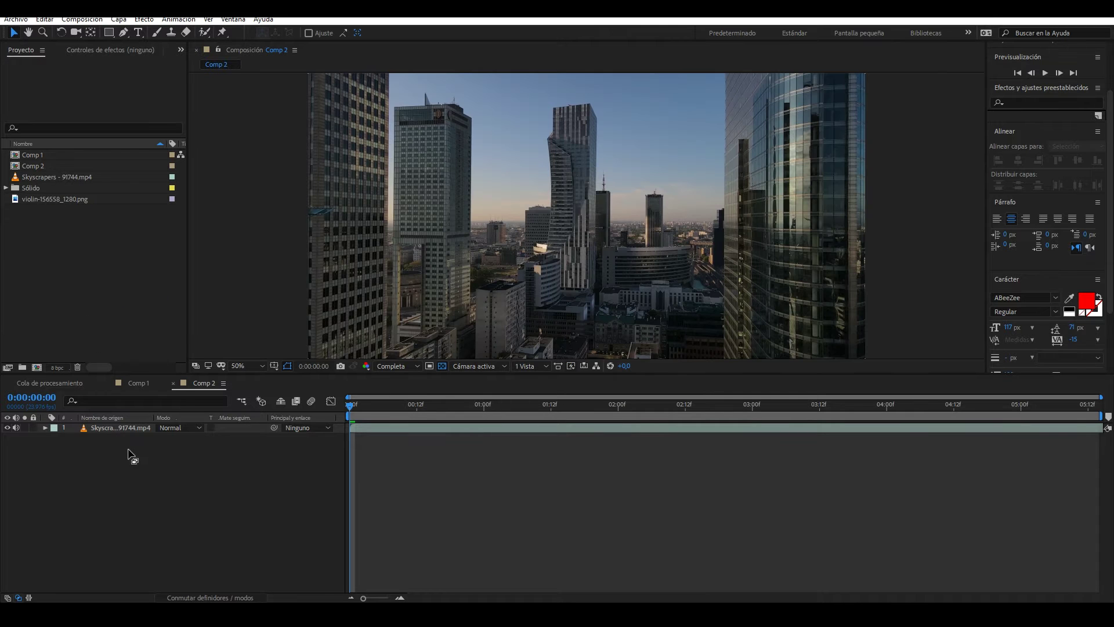
{"action": "left_click_drag", "start_coordinate": [132, 457], "coordinate": [128, 449]}
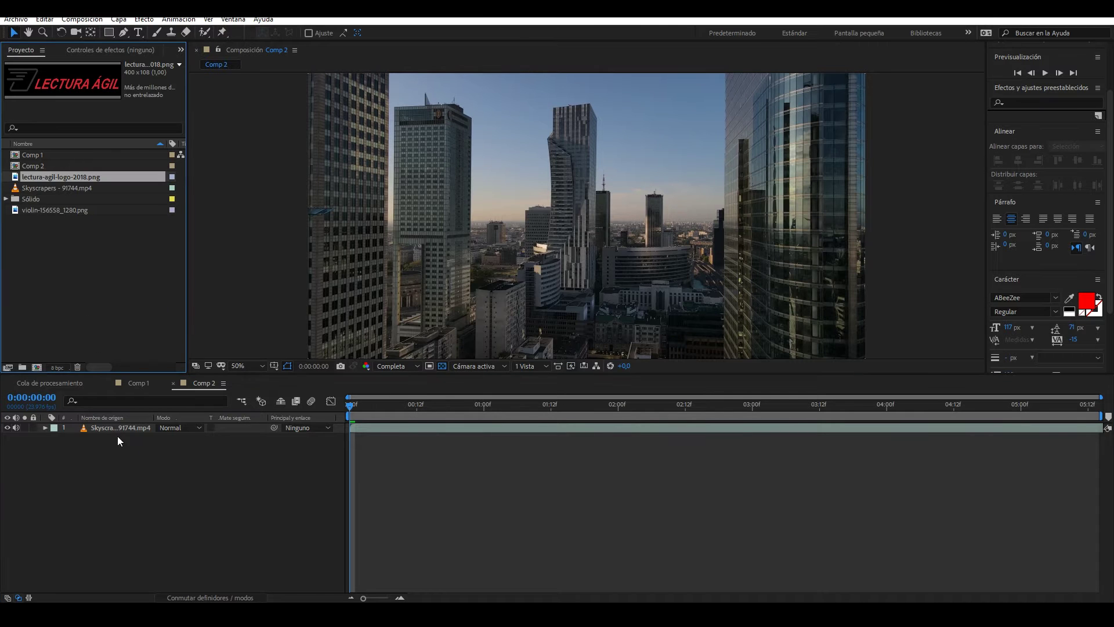
{"action": "left_click", "coordinate": [7, 428]}
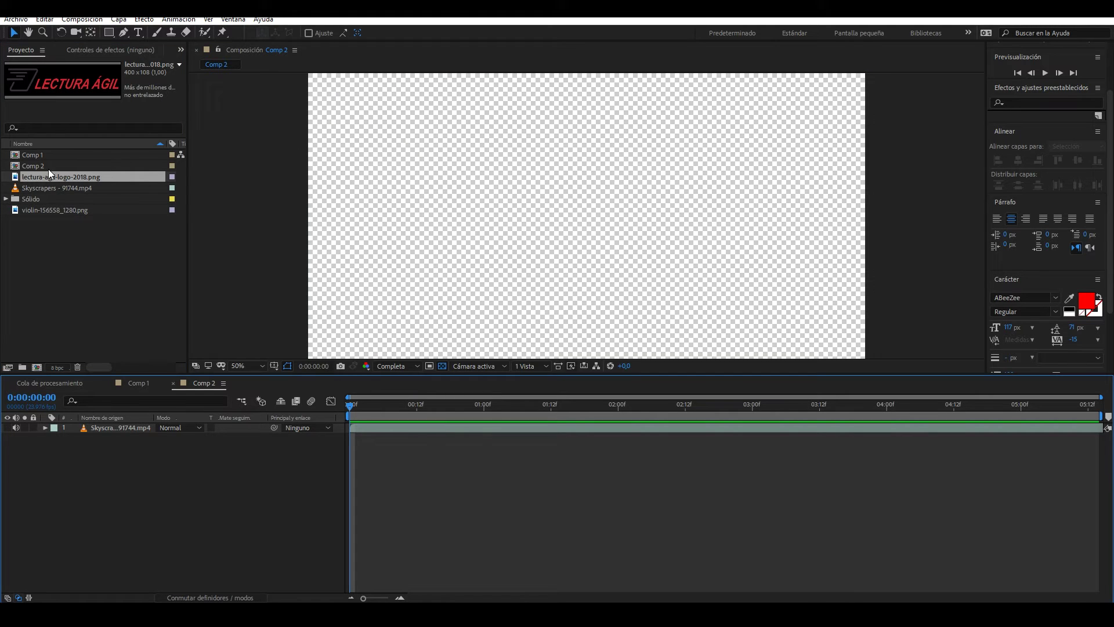
{"action": "left_click", "coordinate": [46, 175]}
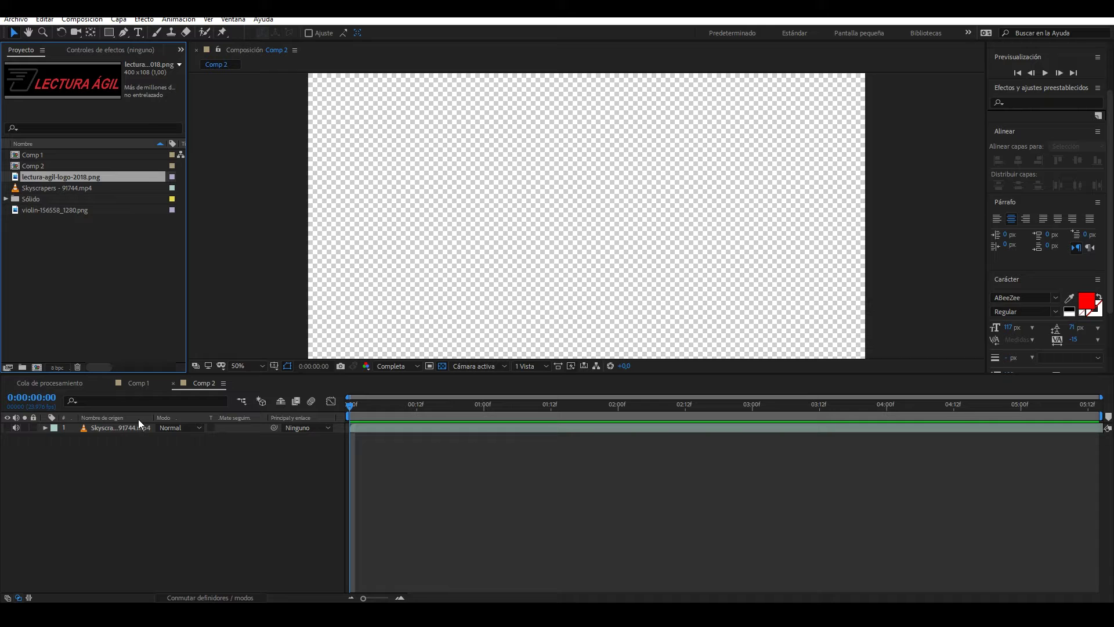
{"action": "left_click_drag", "start_coordinate": [51, 176], "coordinate": [139, 424]}
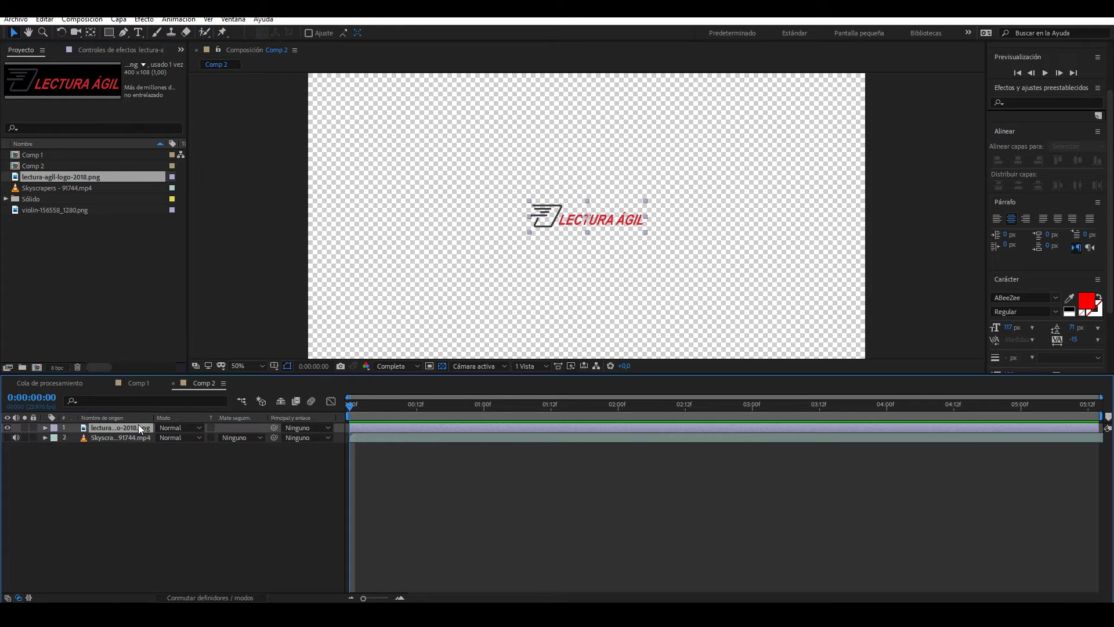
Scale the logo layer to 291%, checking it at 100%, 50% and 25% viewer zoom
{"action": "left_click", "coordinate": [1015, 342]}
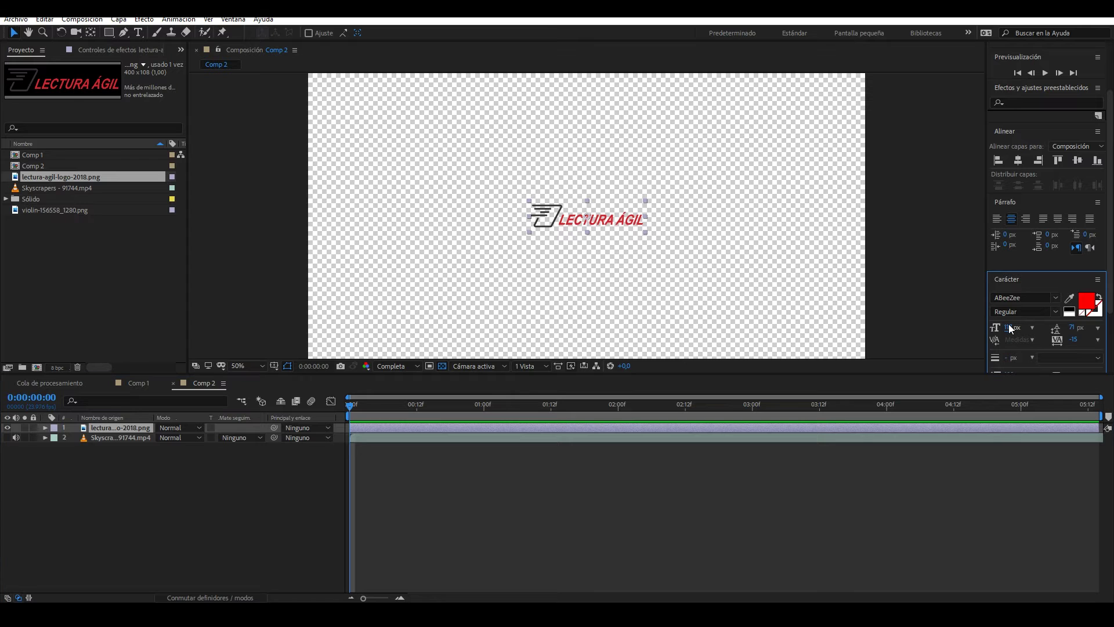
{"action": "left_click", "coordinate": [112, 436]}
{"action": "key", "text": "s"}
{"action": "left_click_drag", "start_coordinate": [172, 438], "coordinate": [268, 439]}
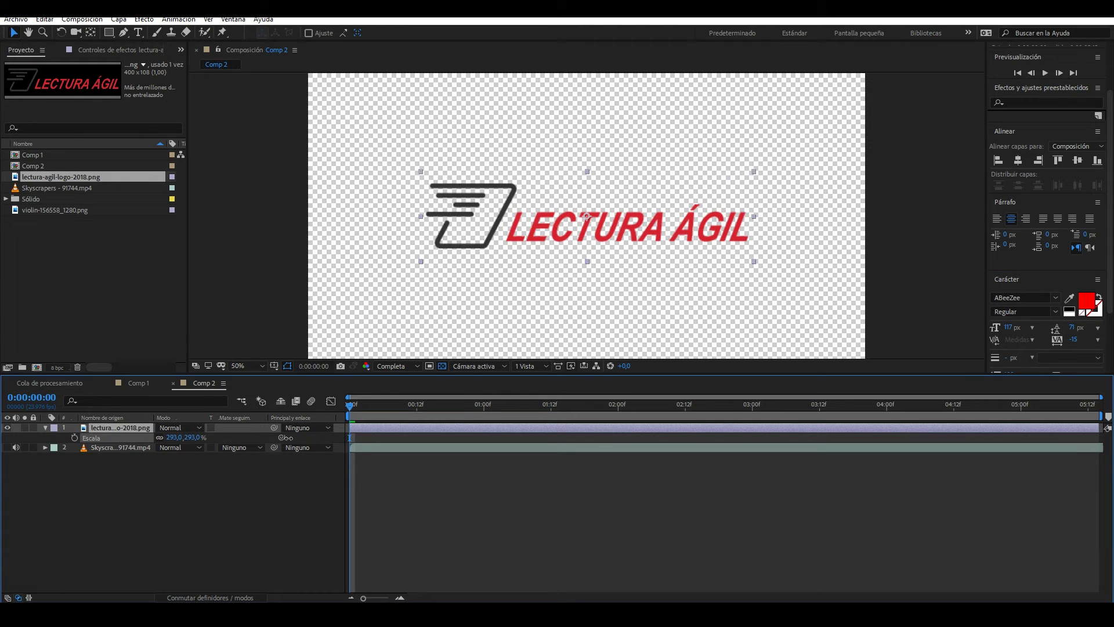
{"action": "key", "text": "slash"}
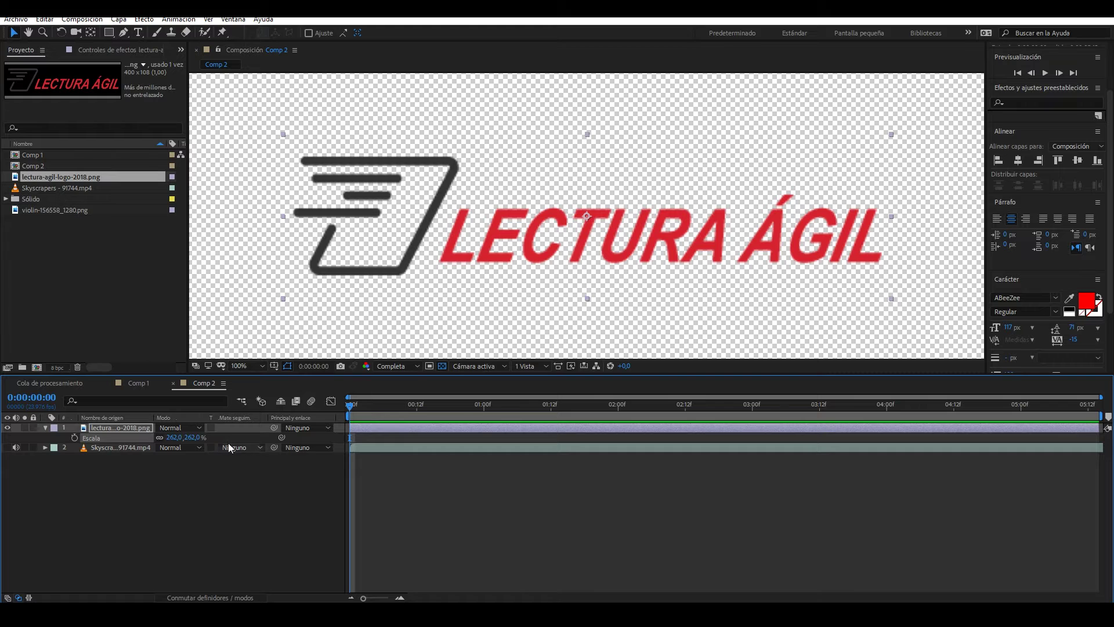
{"action": "left_click_drag", "start_coordinate": [174, 438], "coordinate": [148, 82]}
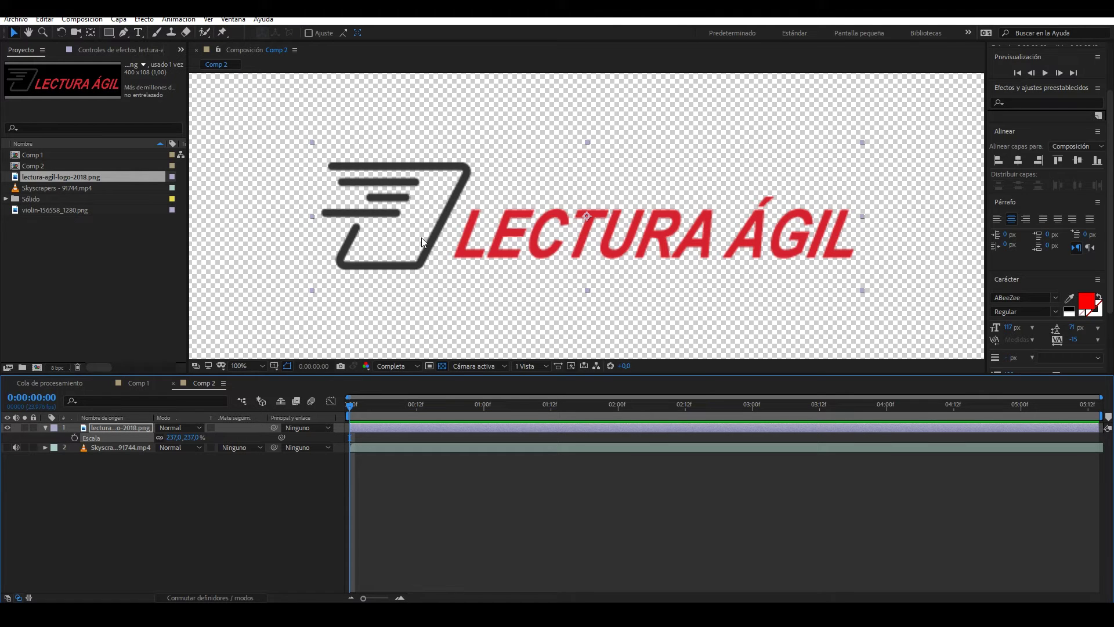
{"action": "key", "text": "comma"}
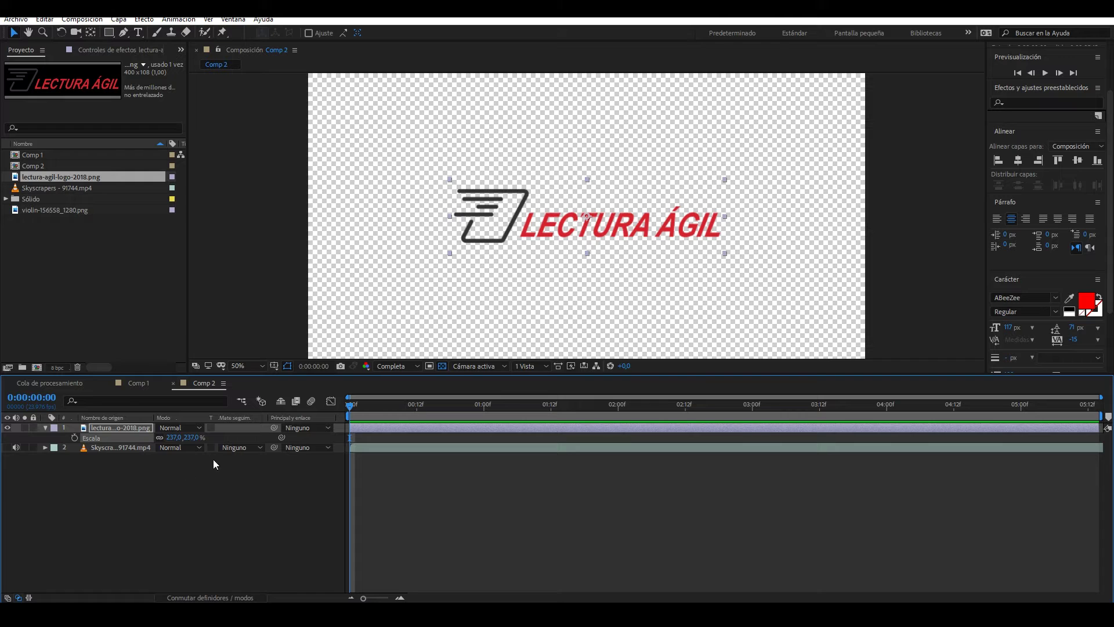
{"action": "left_click_drag", "start_coordinate": [174, 437], "coordinate": [366, 357]}
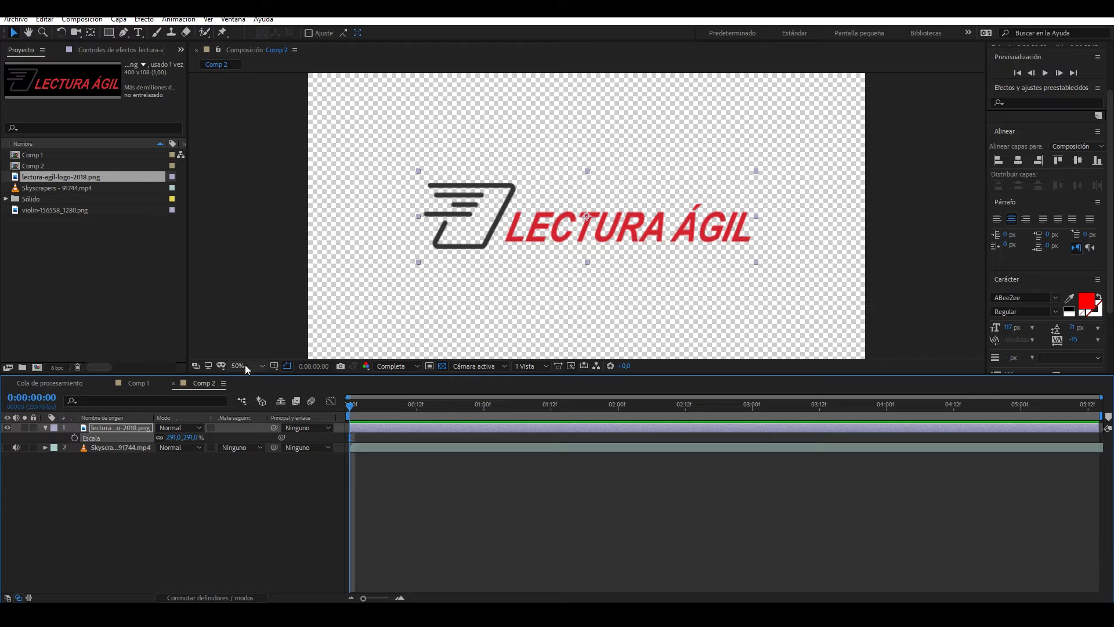
{"action": "key", "text": "slash"}
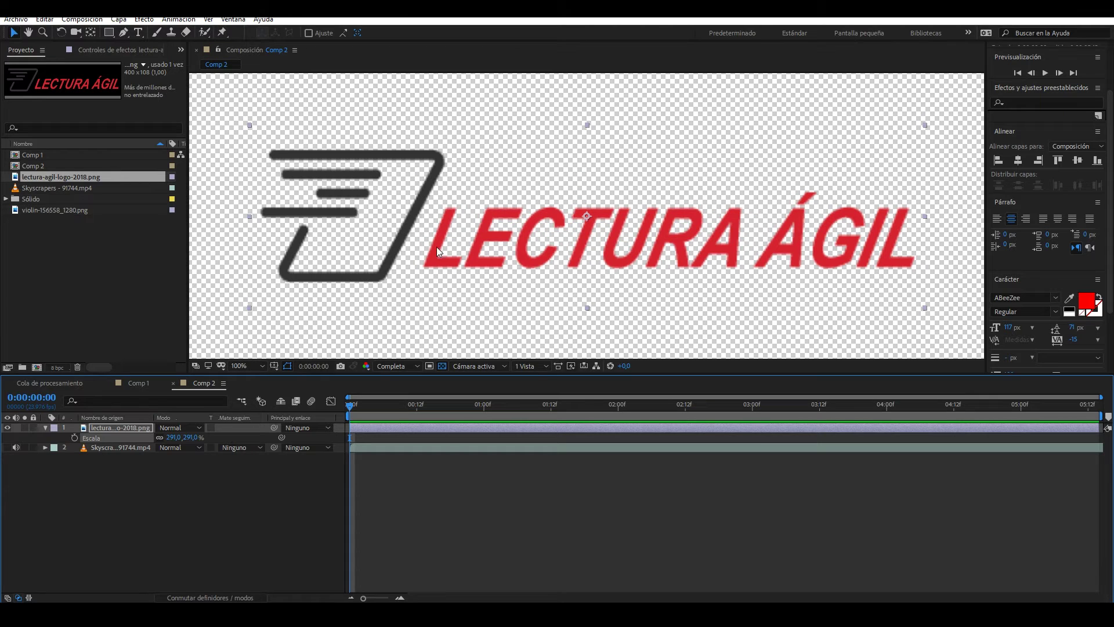
{"action": "key", "text": "comma"}
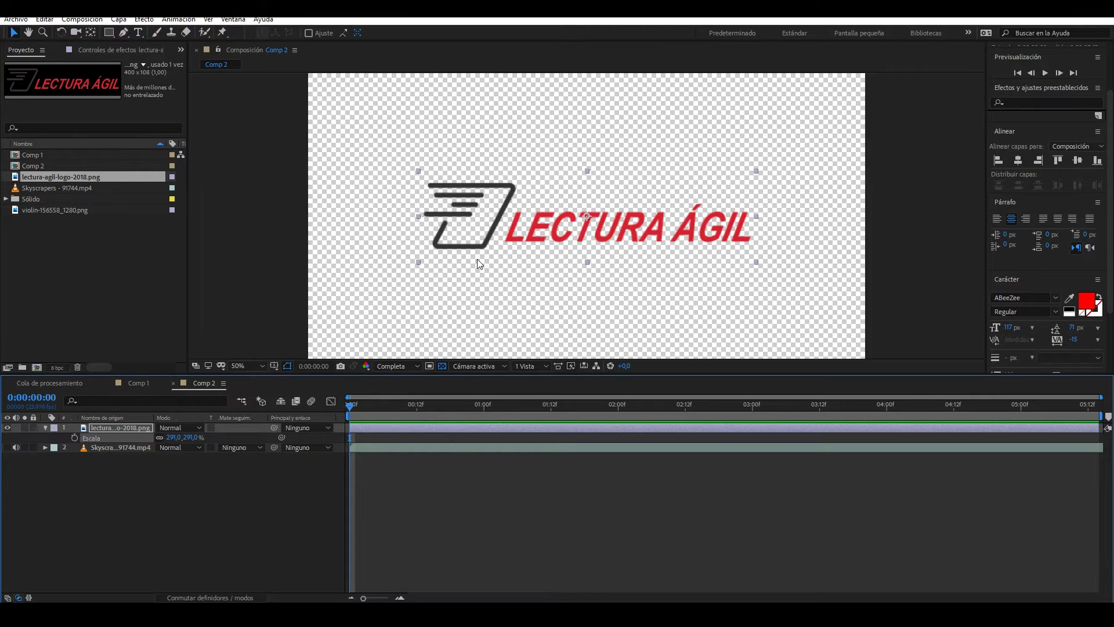
{"action": "key", "text": "comma"}
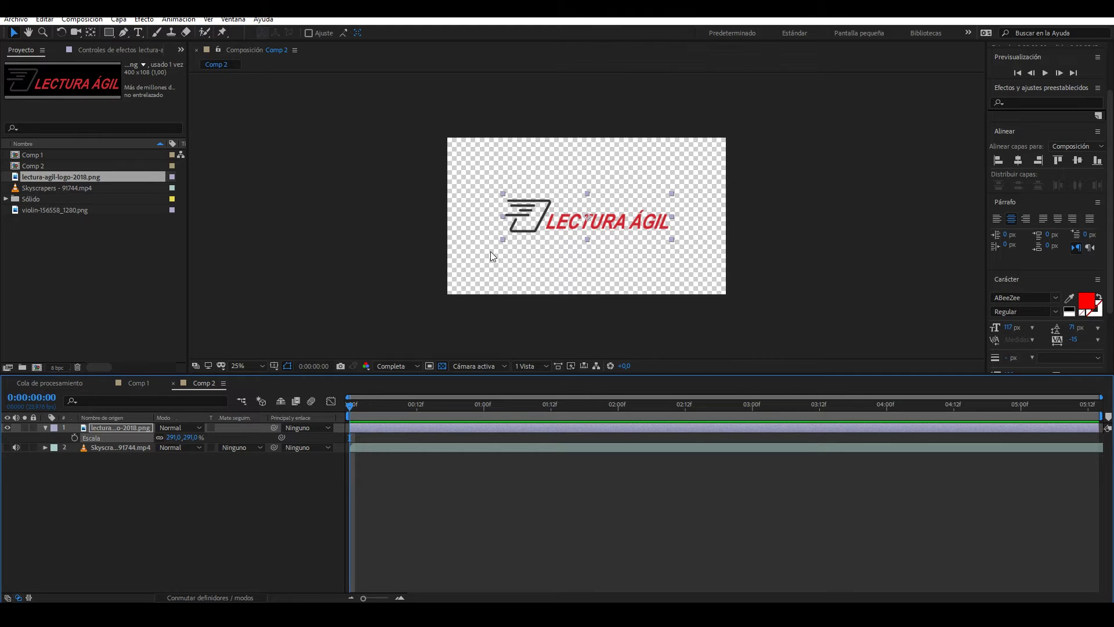
Draw a rectangle across the middle of the frame and give it a solid fill
{"action": "left_click", "coordinate": [228, 460]}
{"action": "left_click", "coordinate": [111, 33]}
{"action": "left_click", "coordinate": [169, 527]}
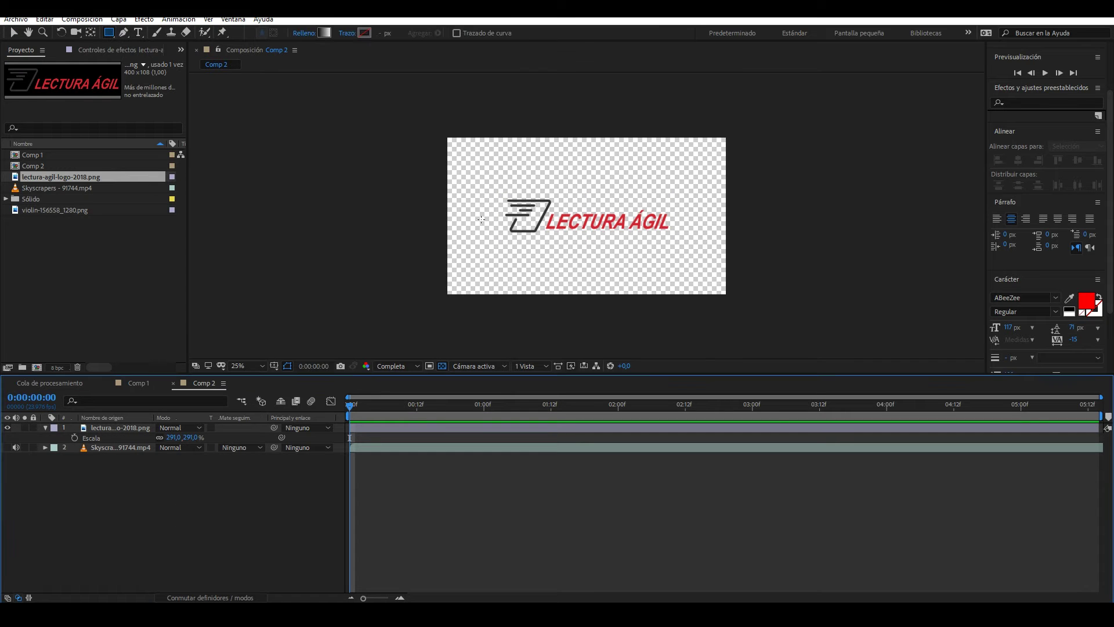
{"action": "left_click_drag", "start_coordinate": [479, 179], "coordinate": [706, 257]}
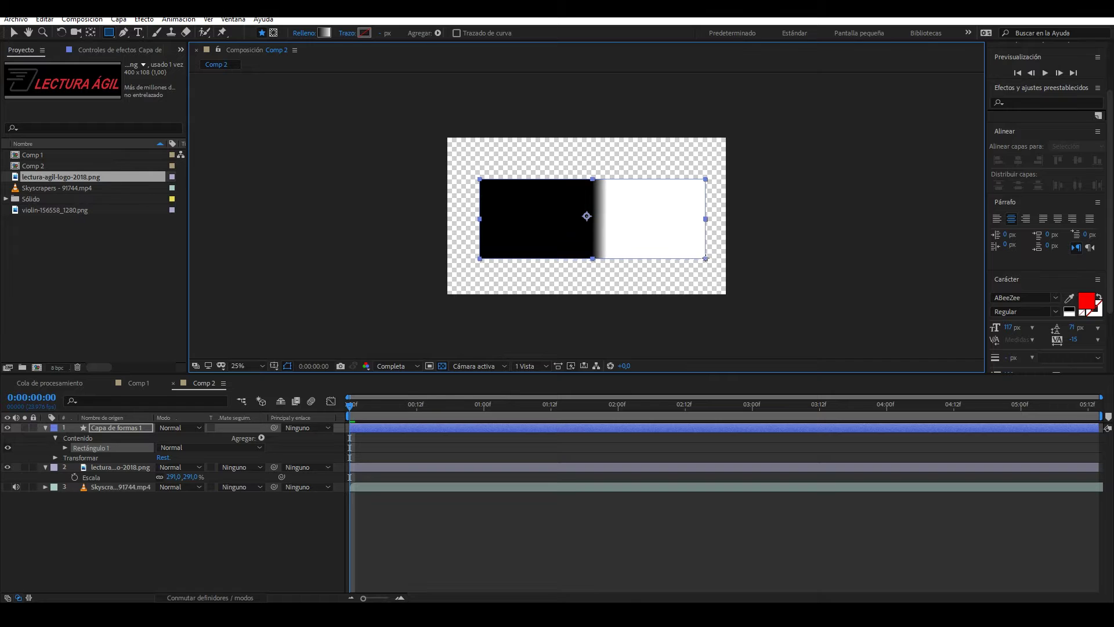
{"action": "left_click", "coordinate": [323, 33]}
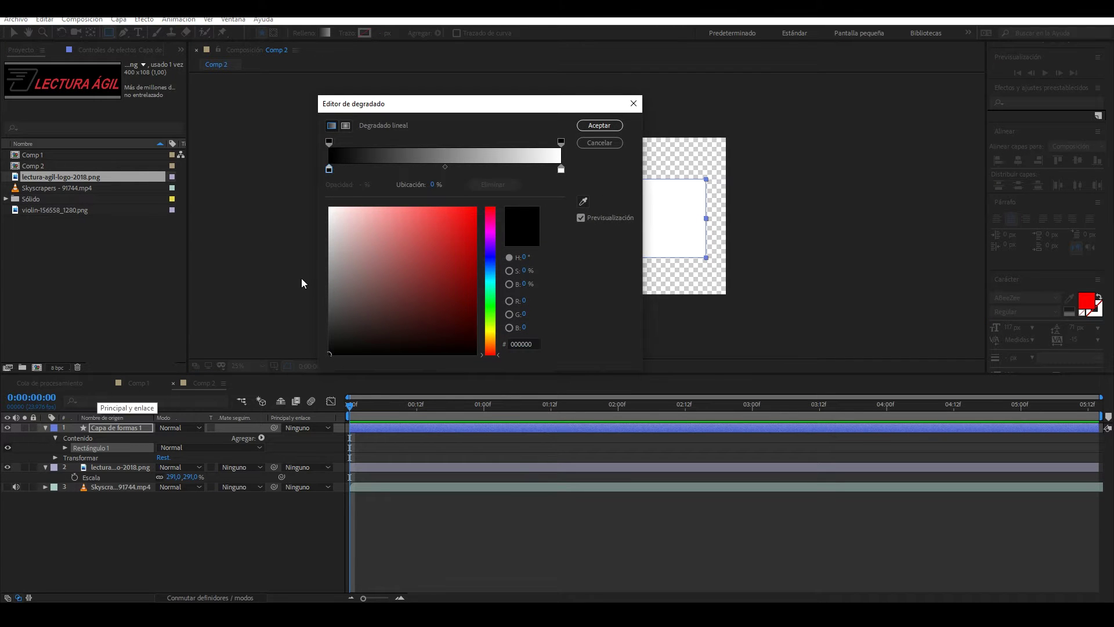
{"action": "left_click", "coordinate": [600, 143]}
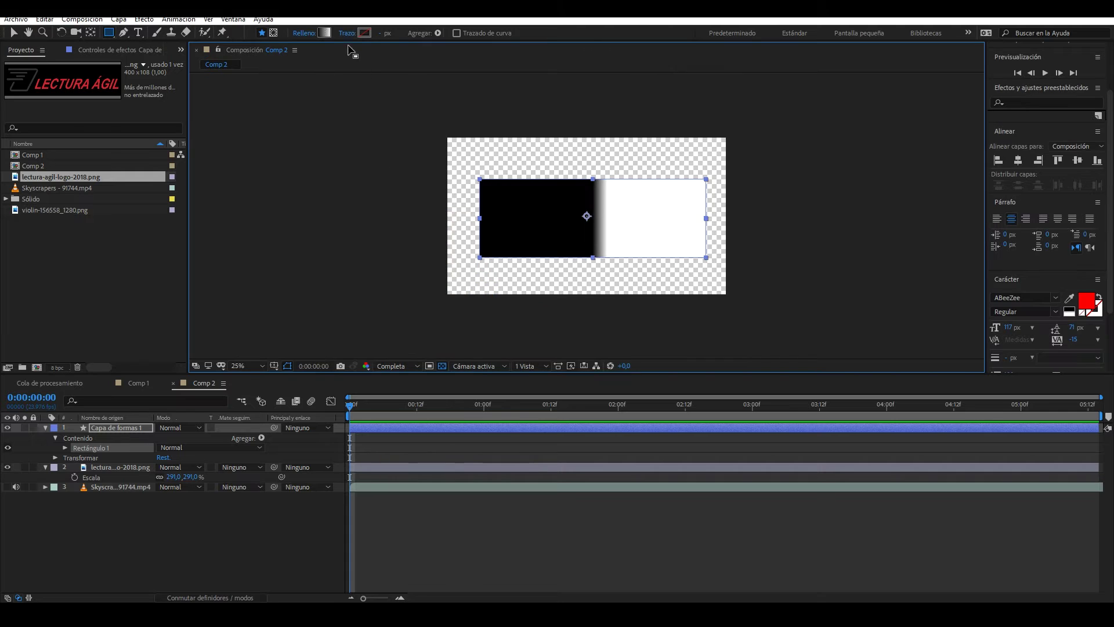
{"action": "left_click", "coordinate": [305, 33]}
{"action": "left_click", "coordinate": [510, 276]}
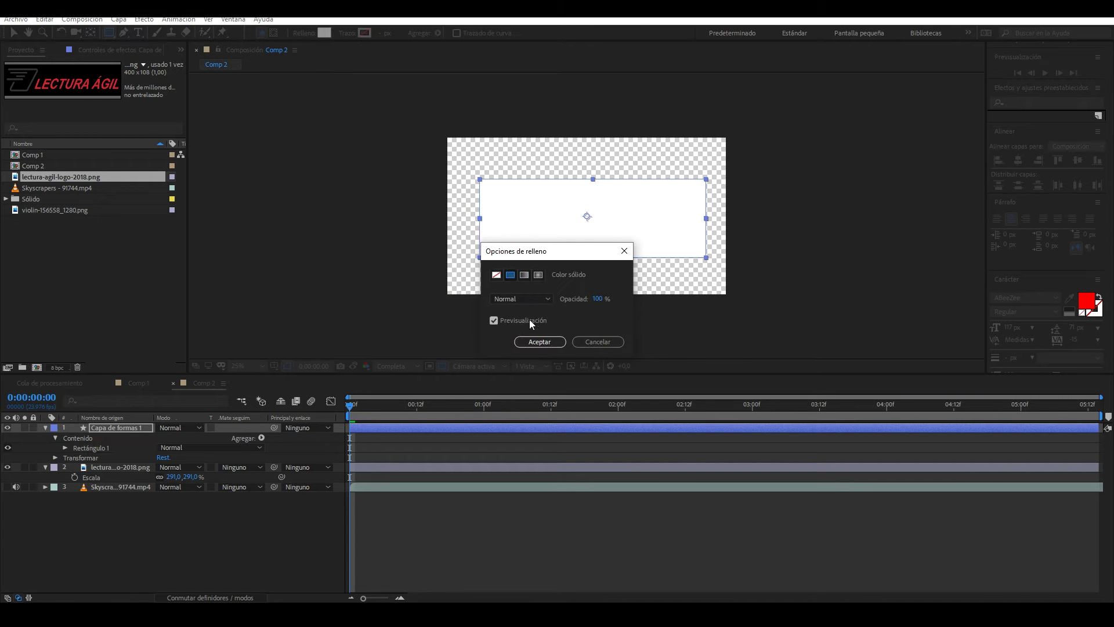
{"action": "left_click", "coordinate": [540, 341]}
Put the logo above the rectangle, shift both up and right, then delete the rectangle layer
{"action": "left_click_drag", "start_coordinate": [113, 469], "coordinate": [105, 425]}
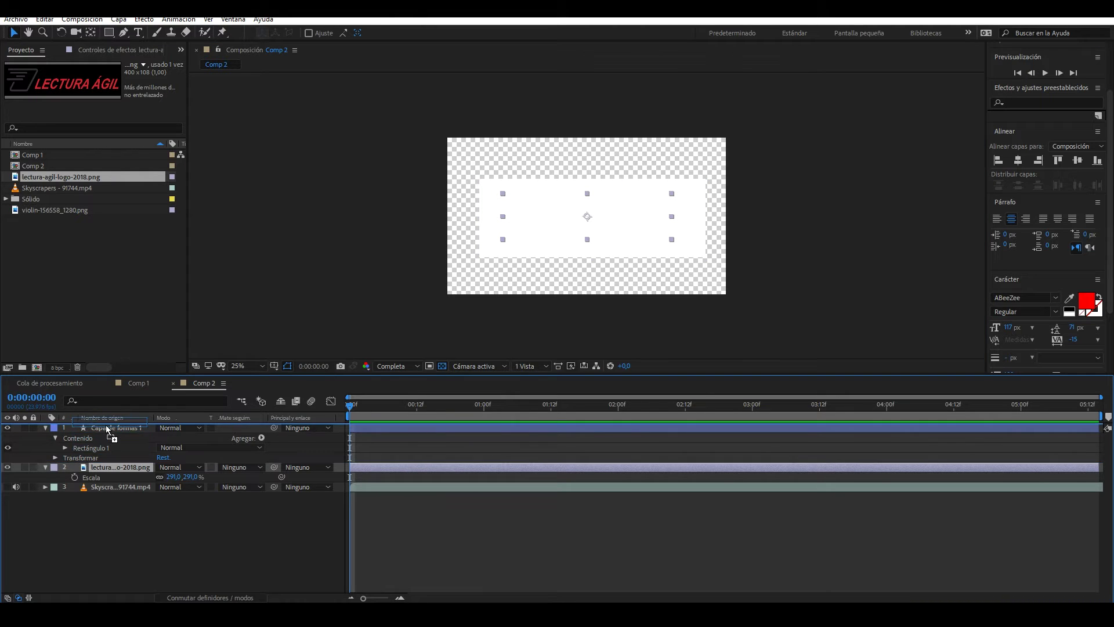
{"action": "left_click", "coordinate": [114, 447], "text": "shift"}
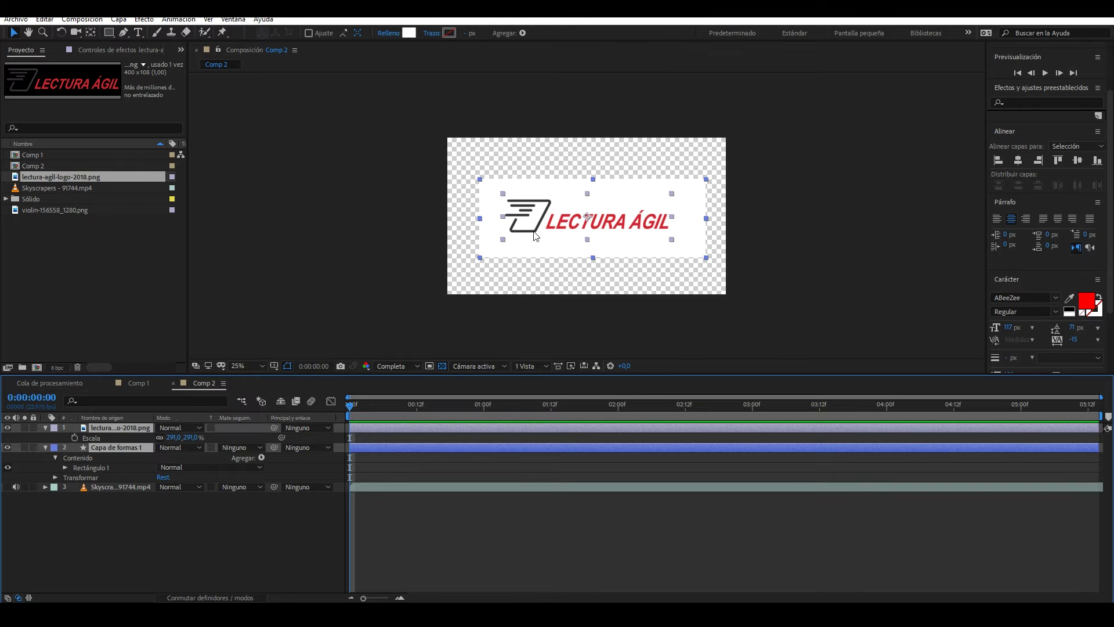
{"action": "mouse_move", "coordinate": [550, 217]}
{"action": "left_mouse_down"}
{"action": "mouse_move", "coordinate": [529, 301]}
{"action": "mouse_move", "coordinate": [590, 192]}
{"action": "left_mouse_up"}
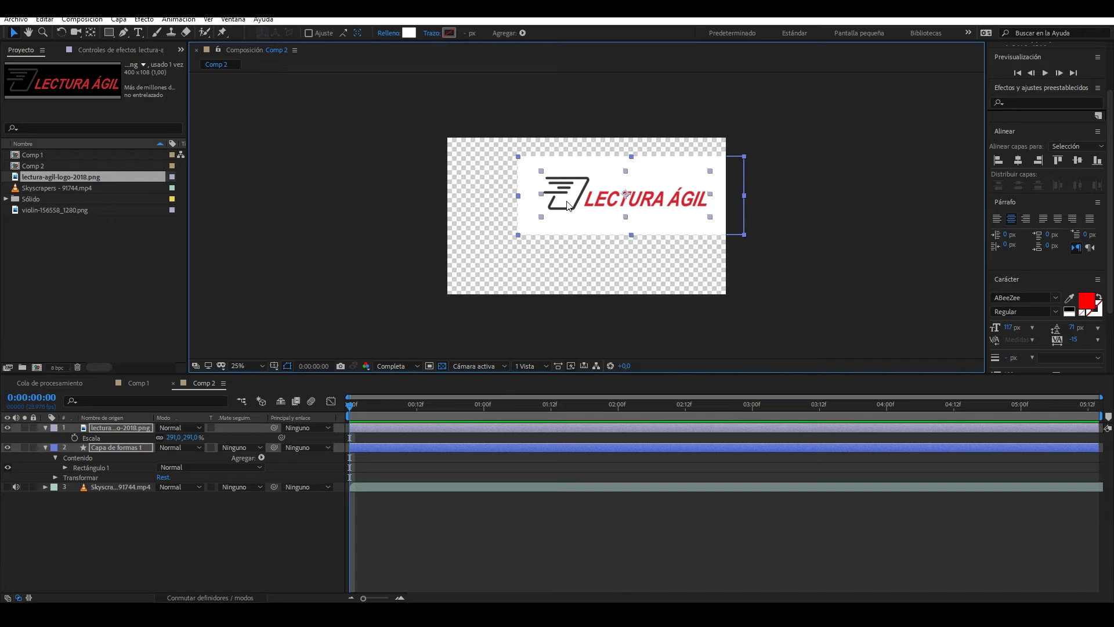
{"action": "left_click", "coordinate": [112, 446]}
{"action": "key", "text": "Delete"}
{"action": "key", "text": "q"}
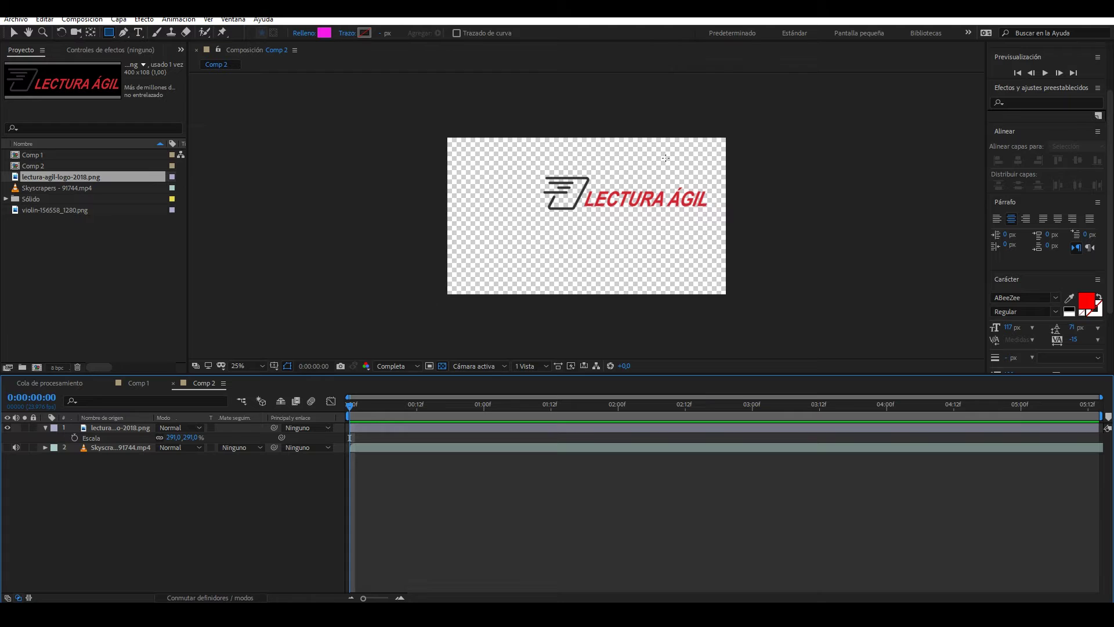
{"action": "key", "text": "v"}
{"action": "left_click_drag", "start_coordinate": [583, 174], "coordinate": [537, 192]}
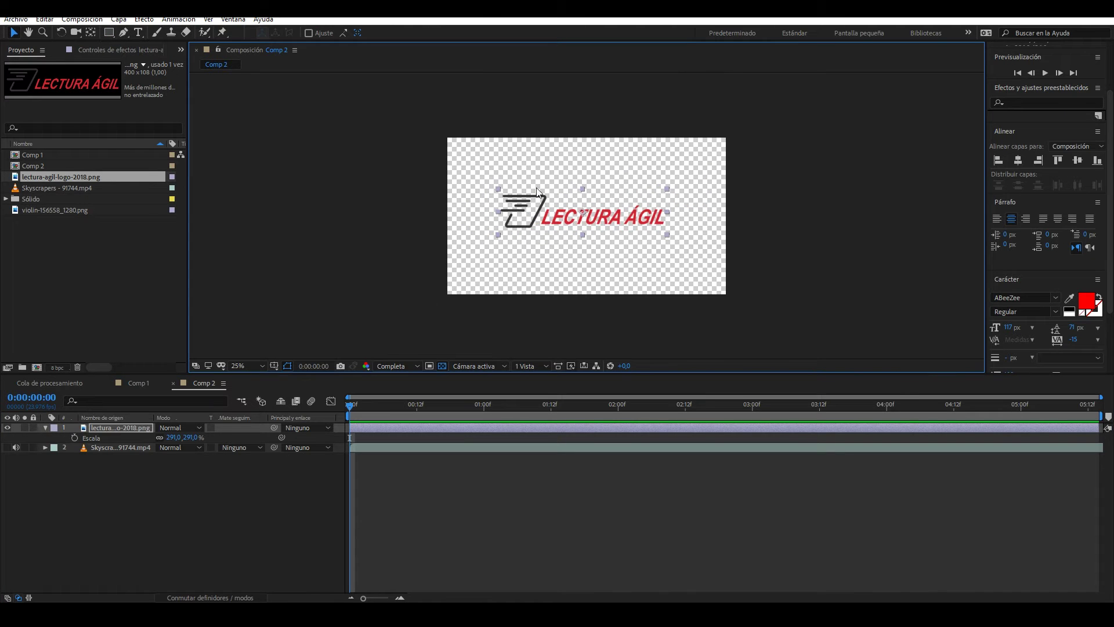
{"action": "key", "text": "period"}
{"action": "key", "text": "period"}
{"action": "key", "text": "period"}
{"action": "key", "text": "period"}
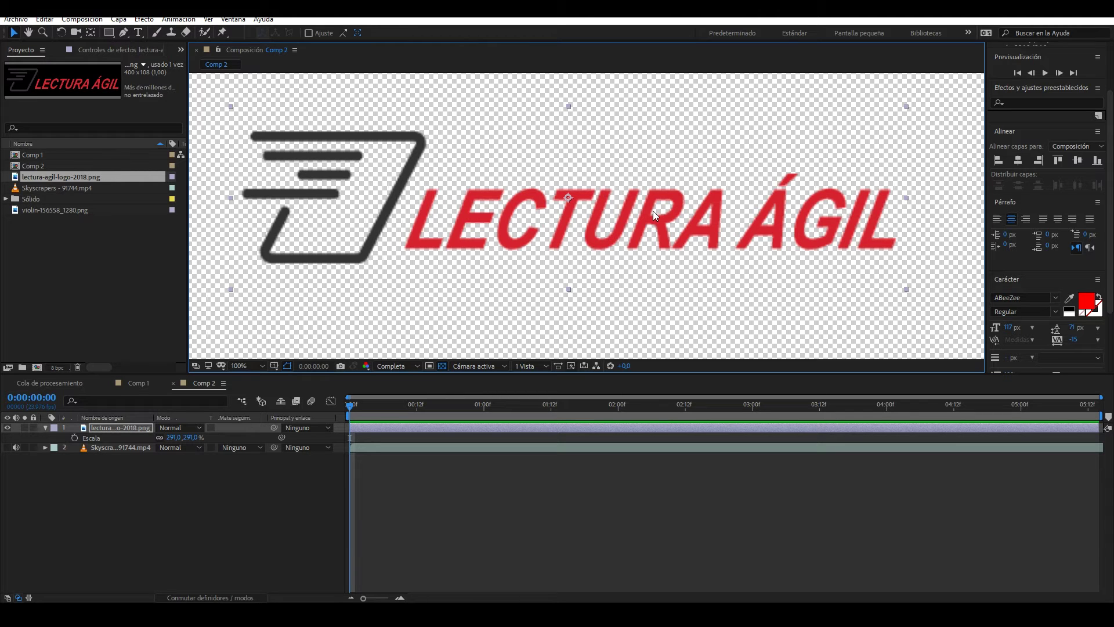
{"action": "key", "text": "comma"}
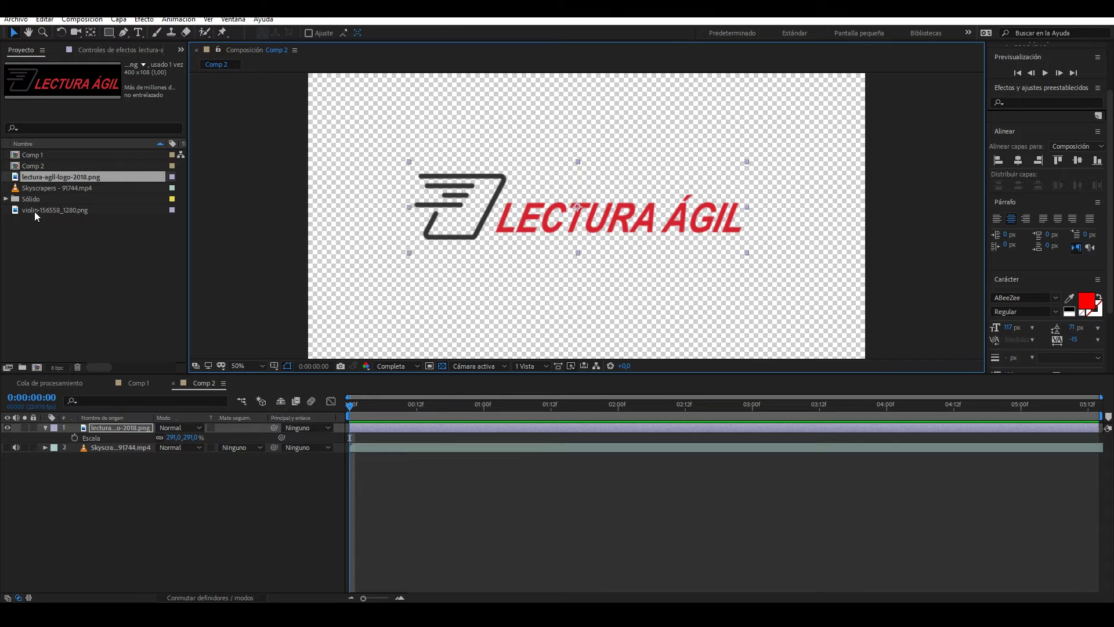
{"action": "left_click_drag", "start_coordinate": [39, 188], "coordinate": [81, 456]}
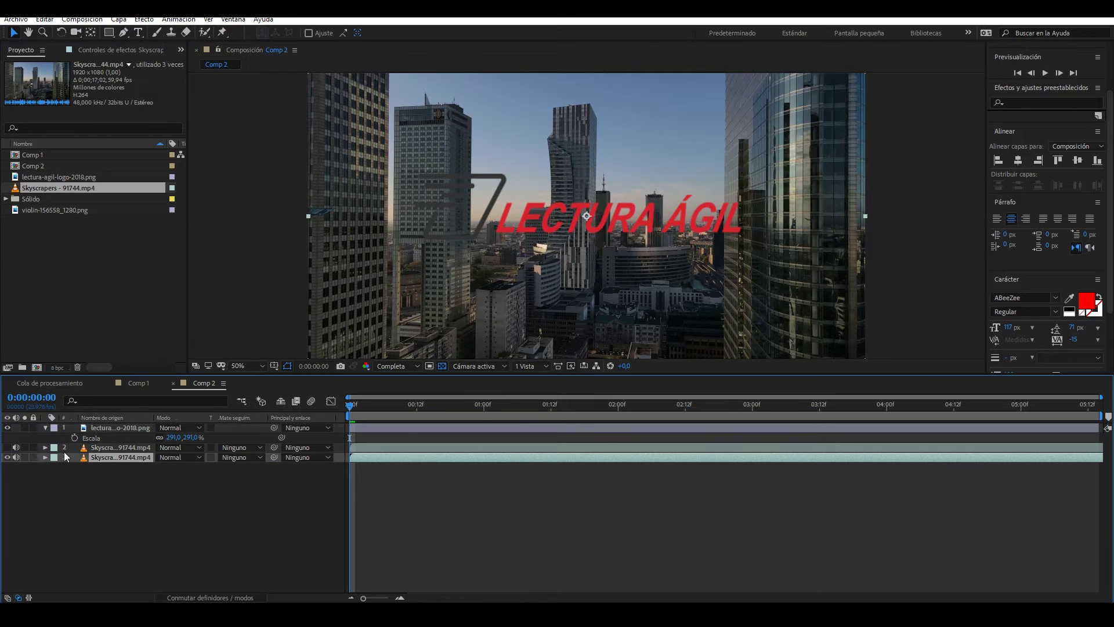
Shrink the logo to 57%, move it onto the top-right building, and select the lower Skyscrapers layer
{"action": "left_click", "coordinate": [131, 428]}
{"action": "key", "text": "s"}
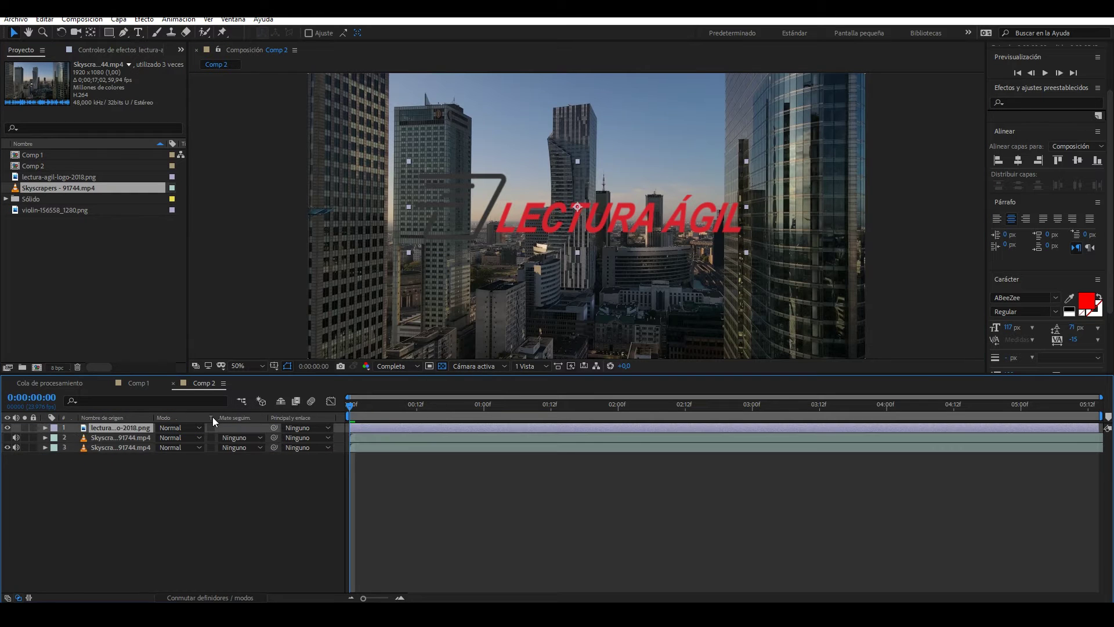
{"action": "key", "text": "s"}
{"action": "left_click_drag", "start_coordinate": [172, 438], "coordinate": [50, 459]}
{"action": "left_click_drag", "start_coordinate": [590, 213], "coordinate": [829, 99]}
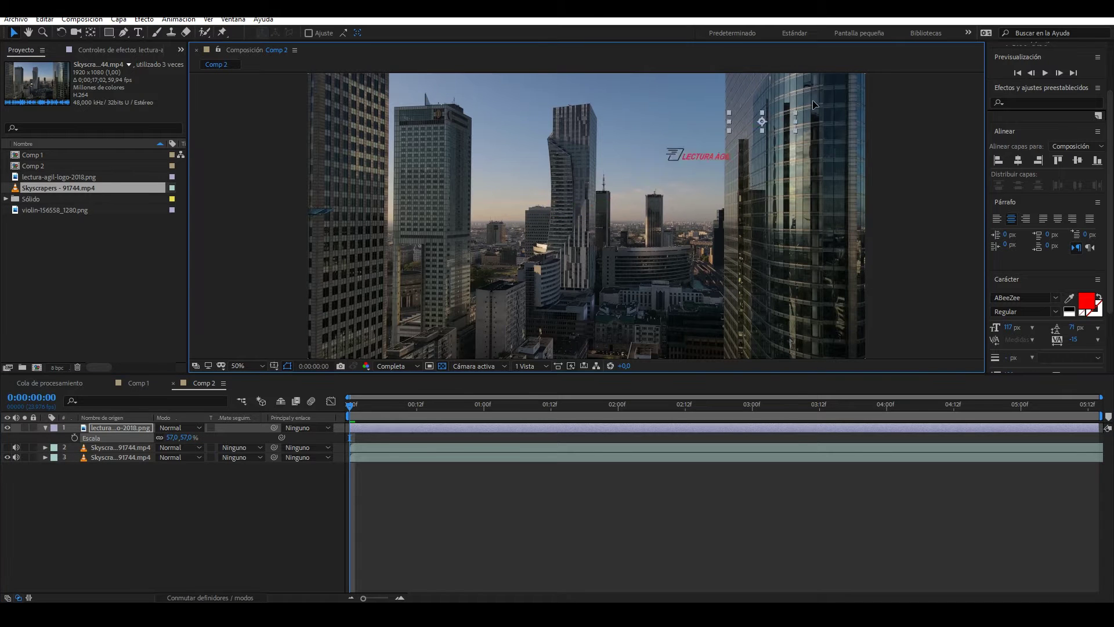
{"action": "key", "text": "comma"}
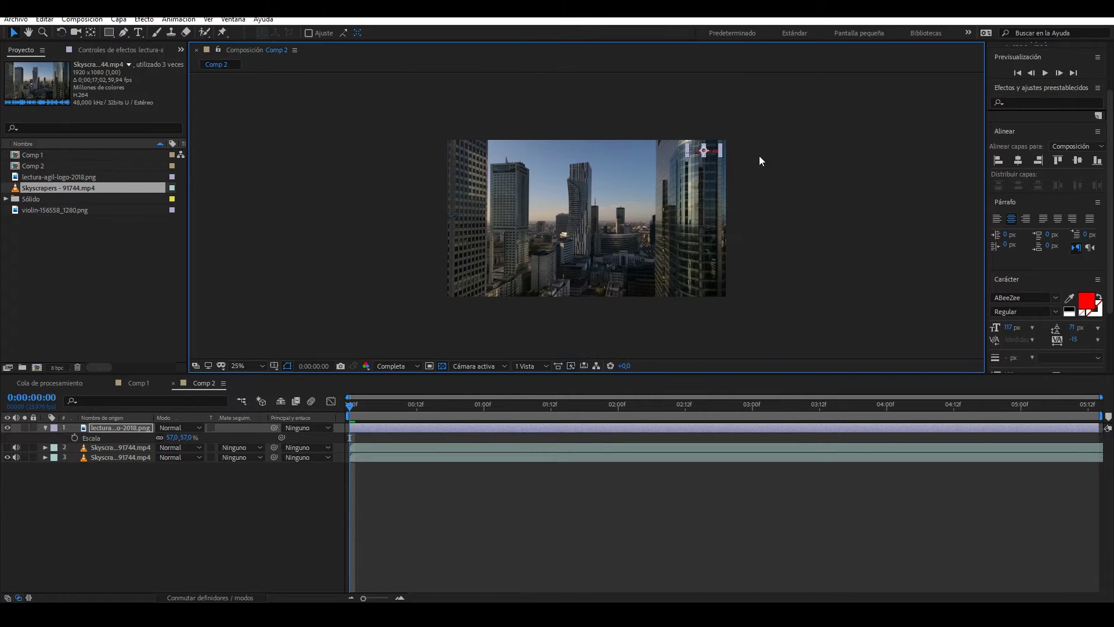
{"action": "key", "text": "period"}
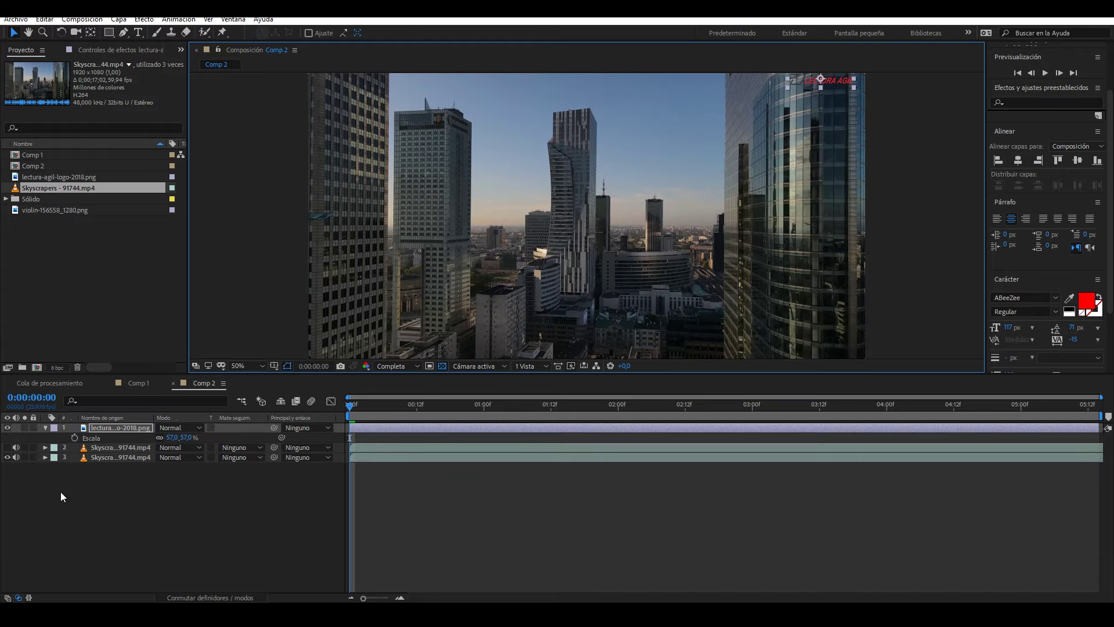
{"action": "left_click", "coordinate": [108, 33]}
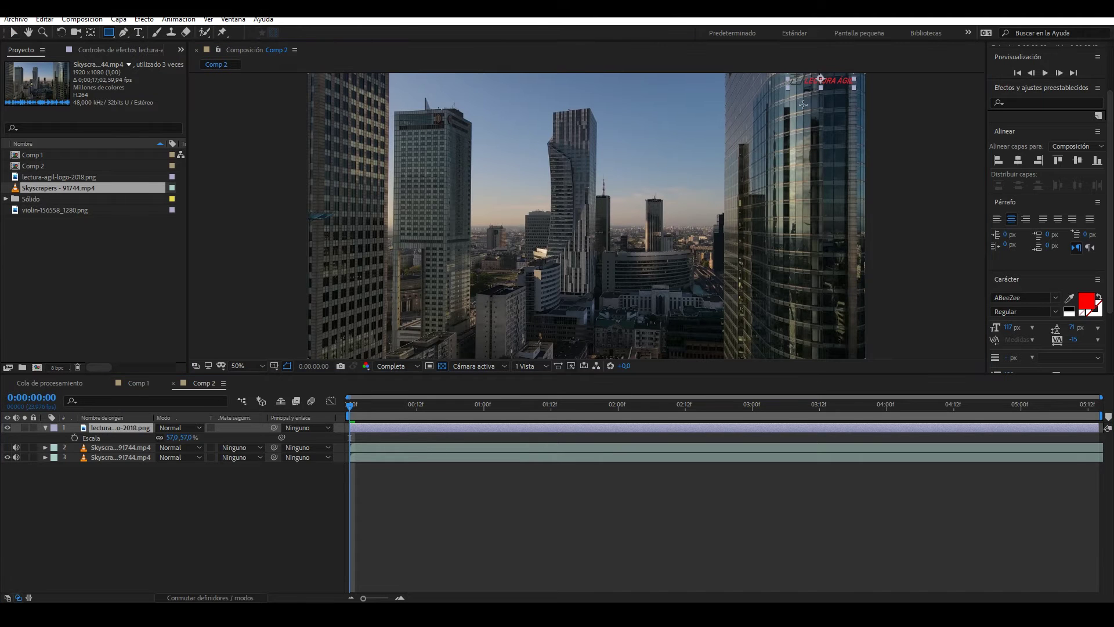
{"action": "left_click", "coordinate": [190, 504]}
{"action": "left_click", "coordinate": [121, 457]}
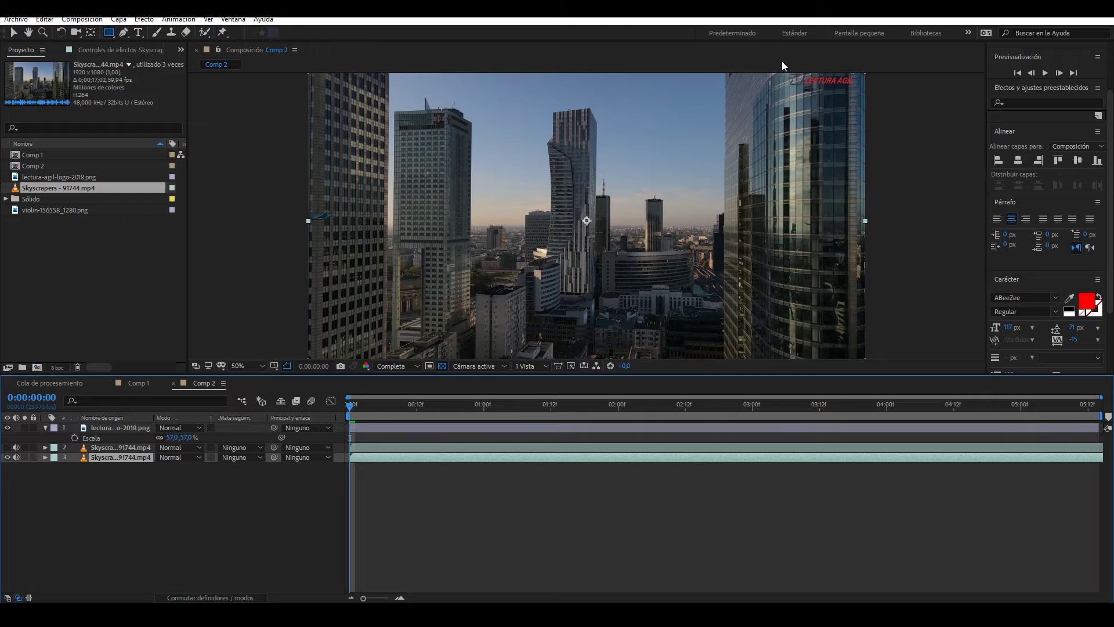
Delete the accidental mask on the footage and draw a rectangle shape over the top-right logo
{"action": "scroll", "coordinate": [586, 220], "scroll_direction": "down", "scroll_amount": 2}
{"action": "scroll", "coordinate": [587, 220], "scroll_direction": "up", "scroll_amount": 4}
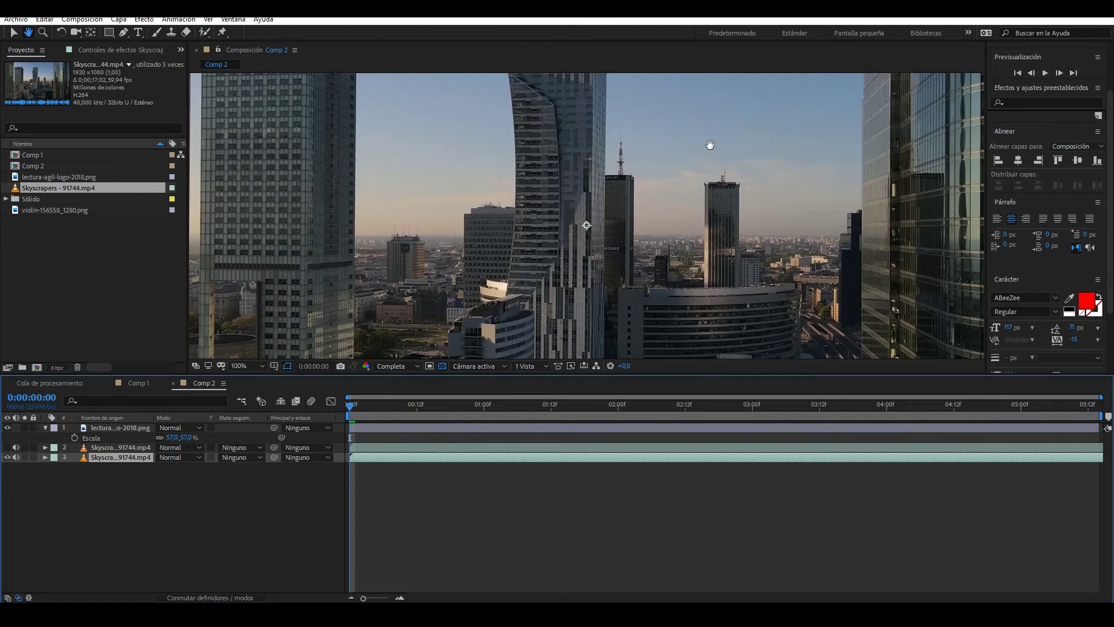
{"action": "left_click_drag", "start_coordinate": [638, 233], "coordinate": [415, 443]}
{"action": "left_click_drag", "start_coordinate": [660, 173], "coordinate": [805, 228]}
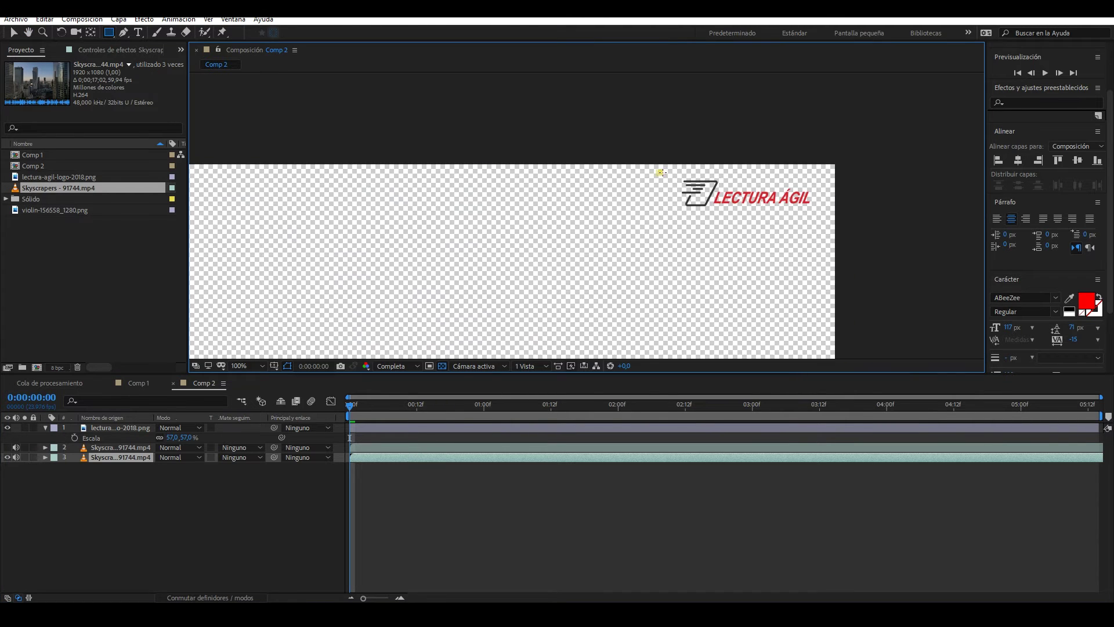
{"action": "left_click", "coordinate": [46, 457]}
{"action": "left_click", "coordinate": [163, 472]}
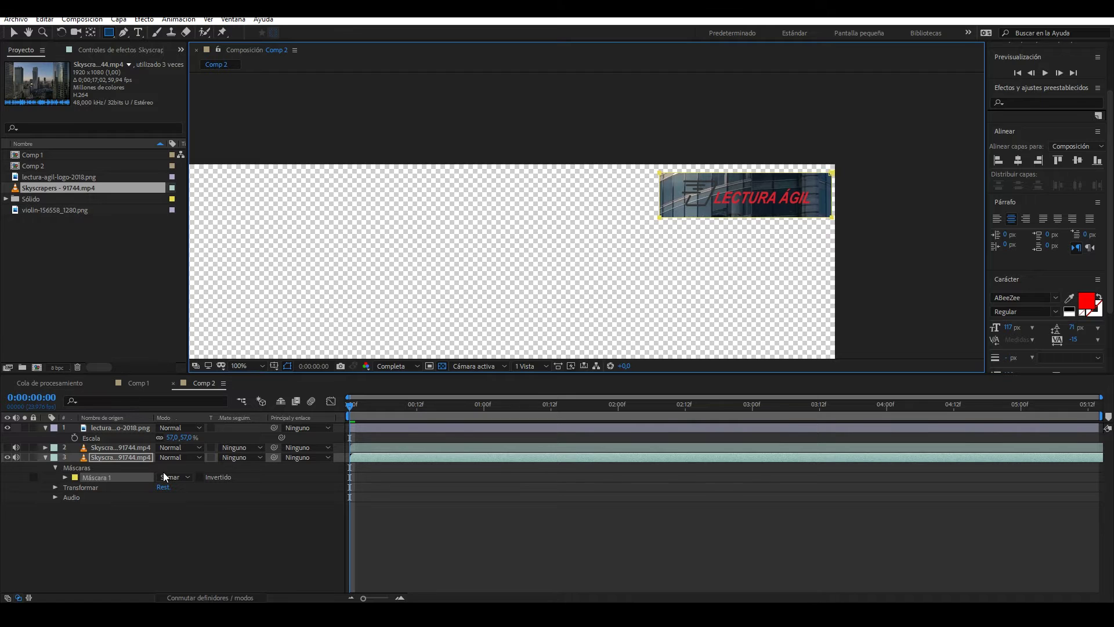
{"action": "key", "text": "Delete"}
{"action": "left_click", "coordinate": [128, 502]}
{"action": "left_click_drag", "start_coordinate": [671, 170], "coordinate": [823, 219]}
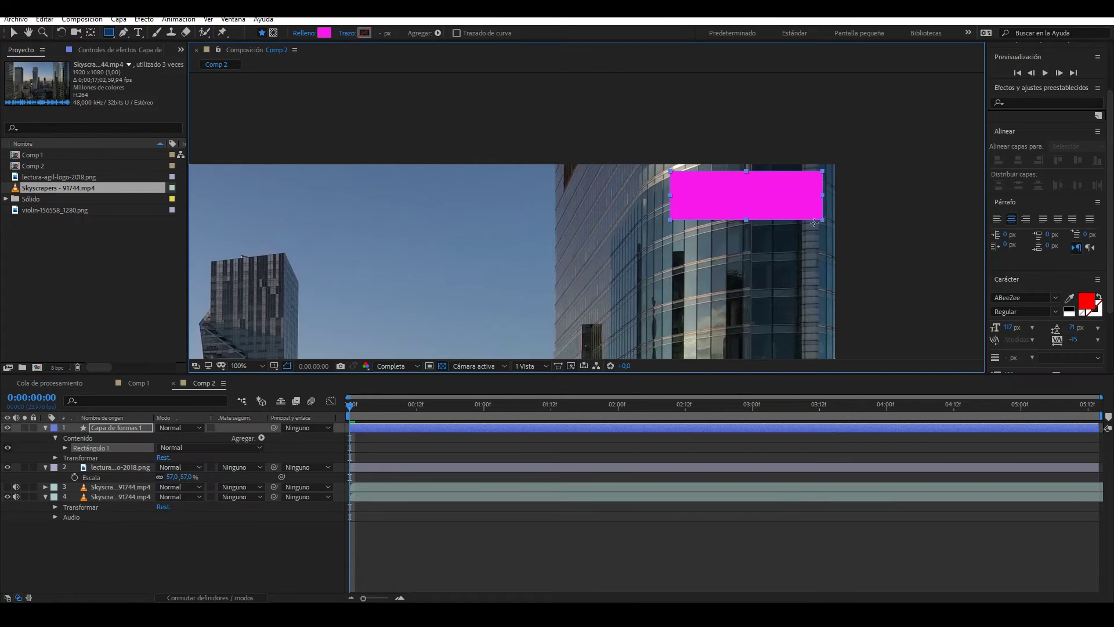
Set the rectangle shape's fill colour to white
{"action": "left_click", "coordinate": [324, 33]}
{"action": "left_click", "coordinate": [612, 363]}
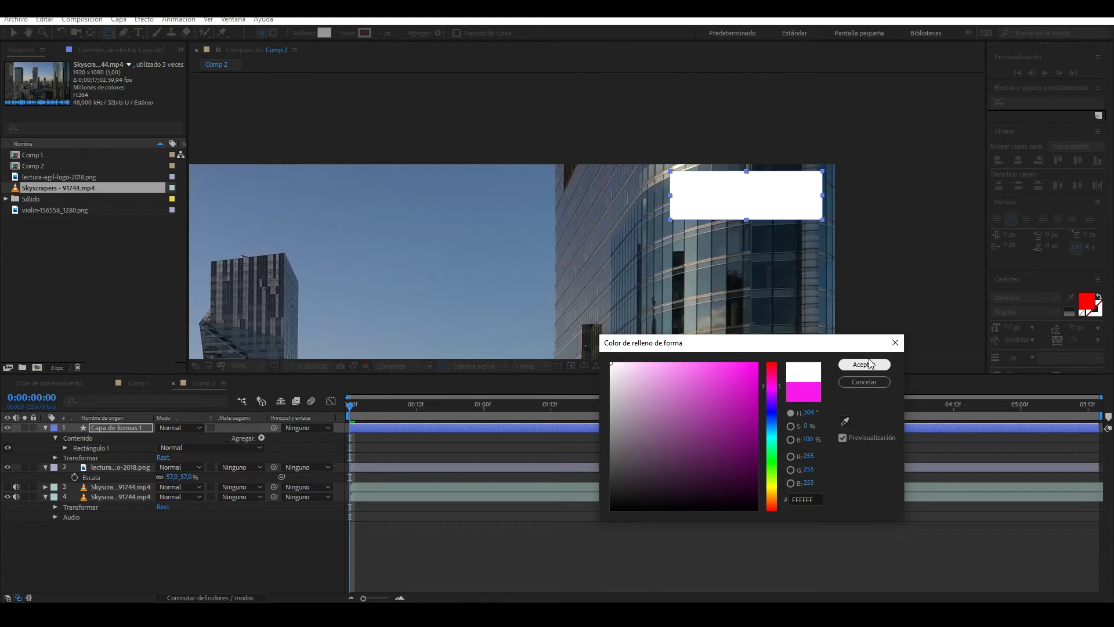
{"action": "key", "text": "Return"}
Move the white box layer (Capa de formas 1) below the logo layer and zoom out to the full frame
{"action": "left_click_drag", "start_coordinate": [106, 431], "coordinate": [116, 481]}
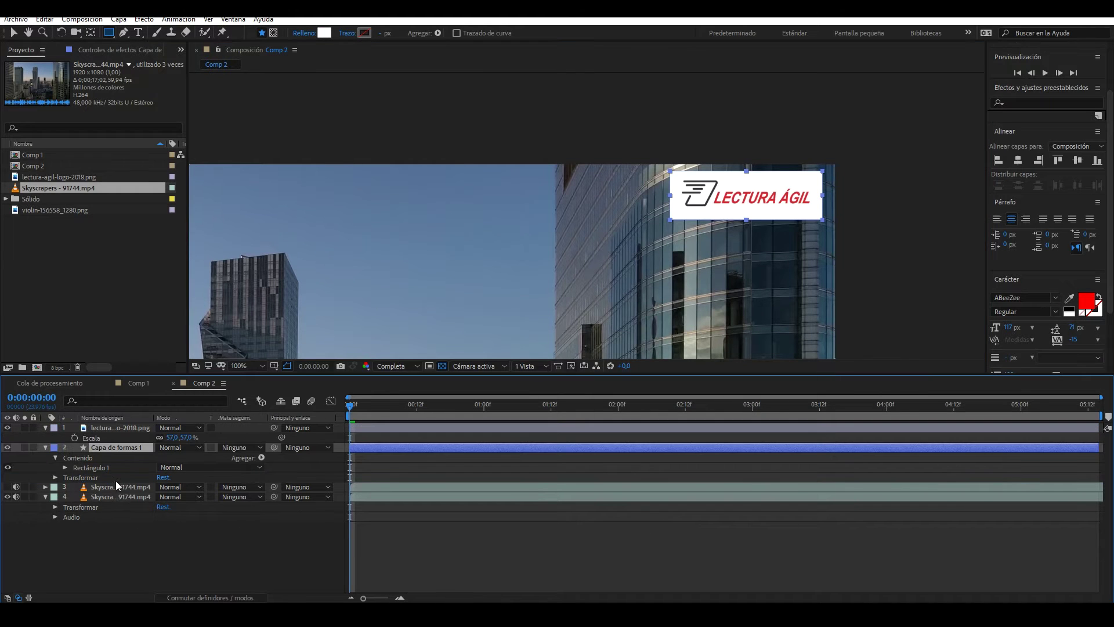
{"action": "left_click", "coordinate": [263, 525]}
{"action": "key", "text": "comma"}
{"action": "key", "text": "comma"}
{"action": "key", "text": "comma"}
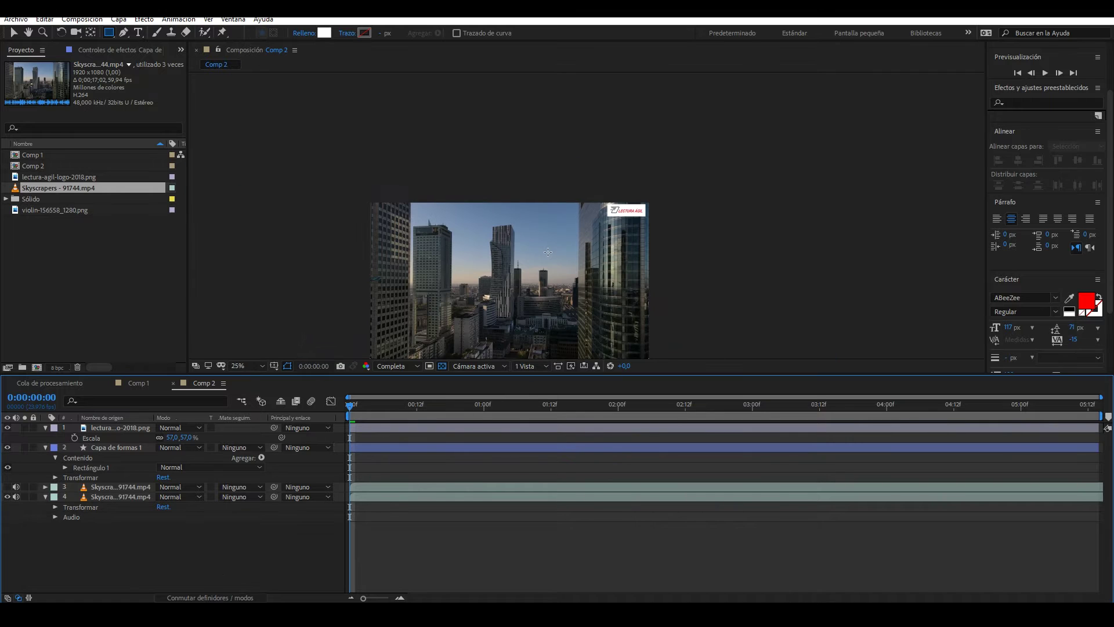
{"action": "scroll", "coordinate": [679, 197], "scroll_direction": "up", "scroll_amount": 6}
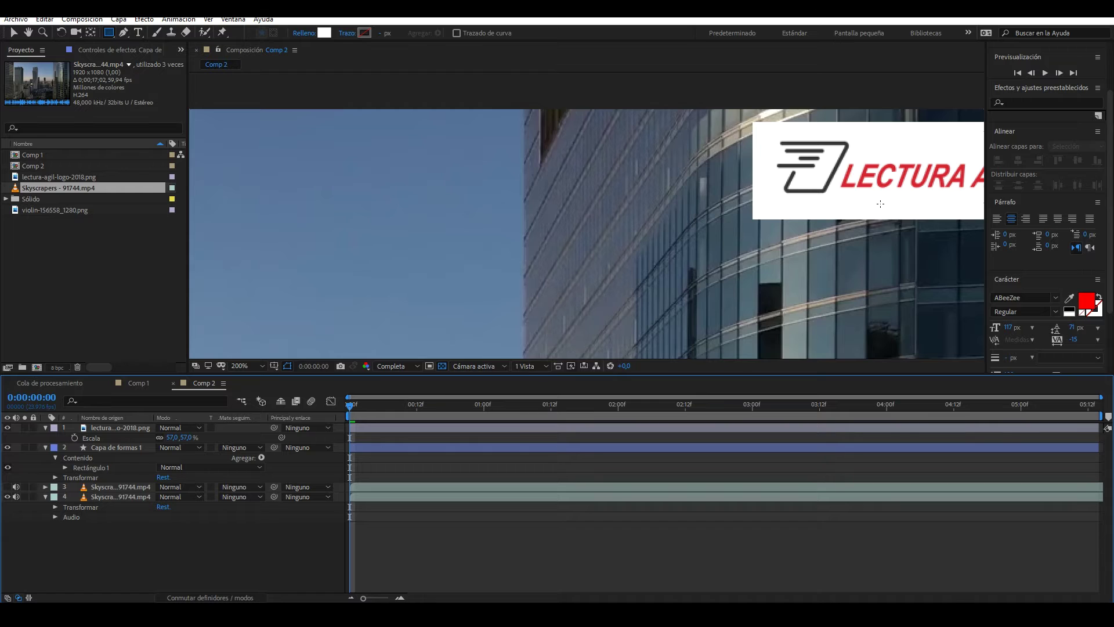
{"action": "scroll", "coordinate": [880, 204], "scroll_direction": "up", "scroll_amount": 2}
{"action": "scroll", "coordinate": [881, 202], "scroll_direction": "down", "scroll_amount": 3}
{"action": "scroll", "coordinate": [881, 202], "scroll_direction": "down", "scroll_amount": 1}
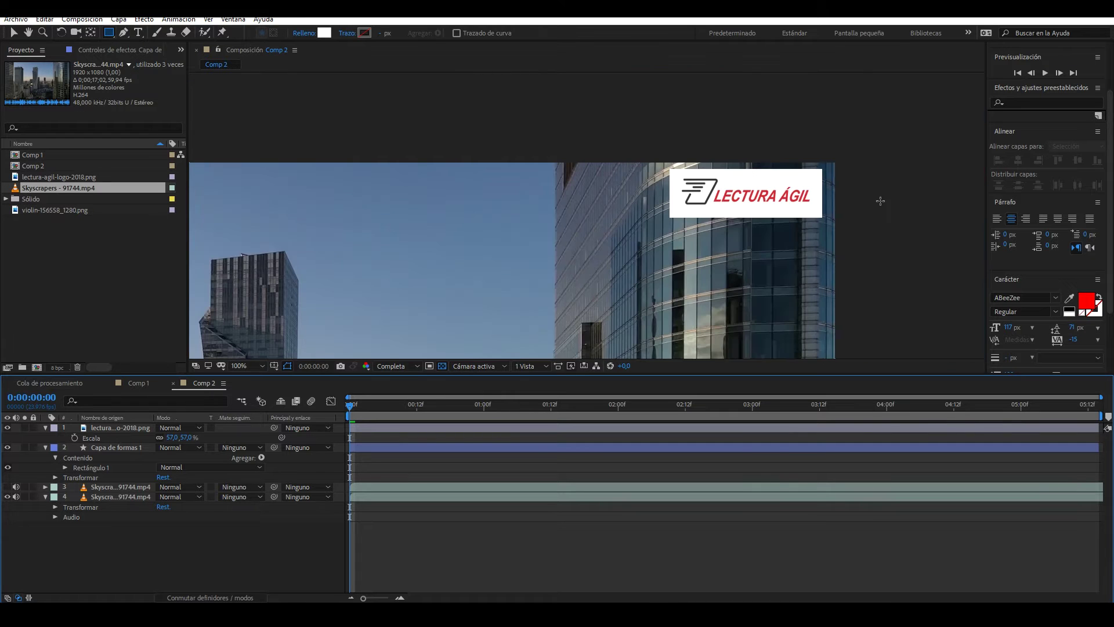
Delete the logo and white box layers together
{"action": "left_click", "coordinate": [131, 431]}
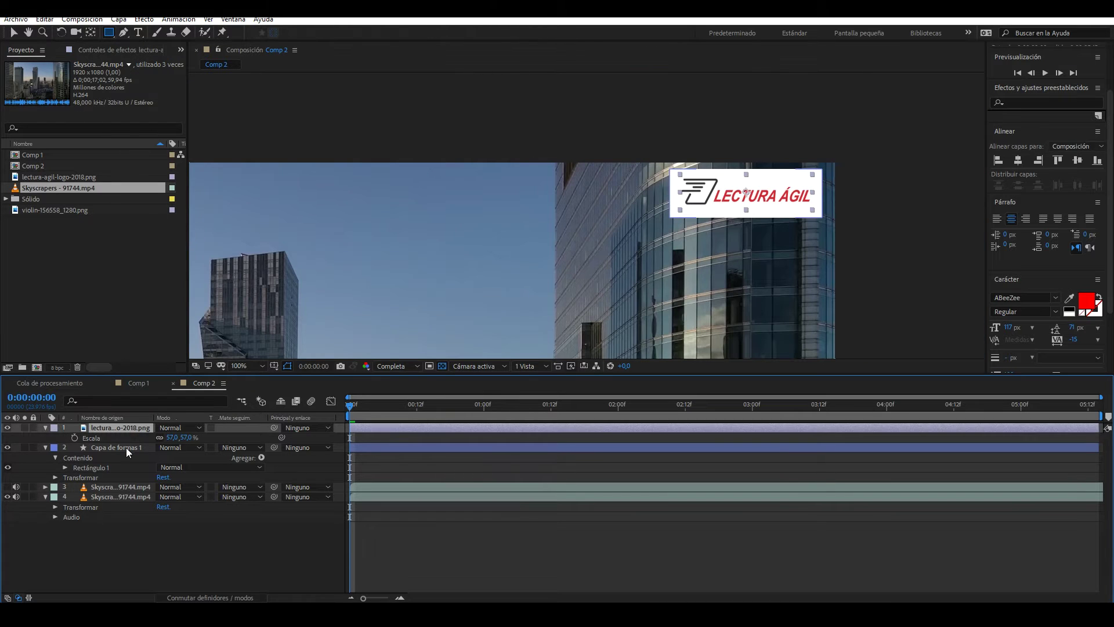
{"action": "left_click", "coordinate": [125, 449], "text": "ctrl"}
{"action": "key", "text": "Delete"}
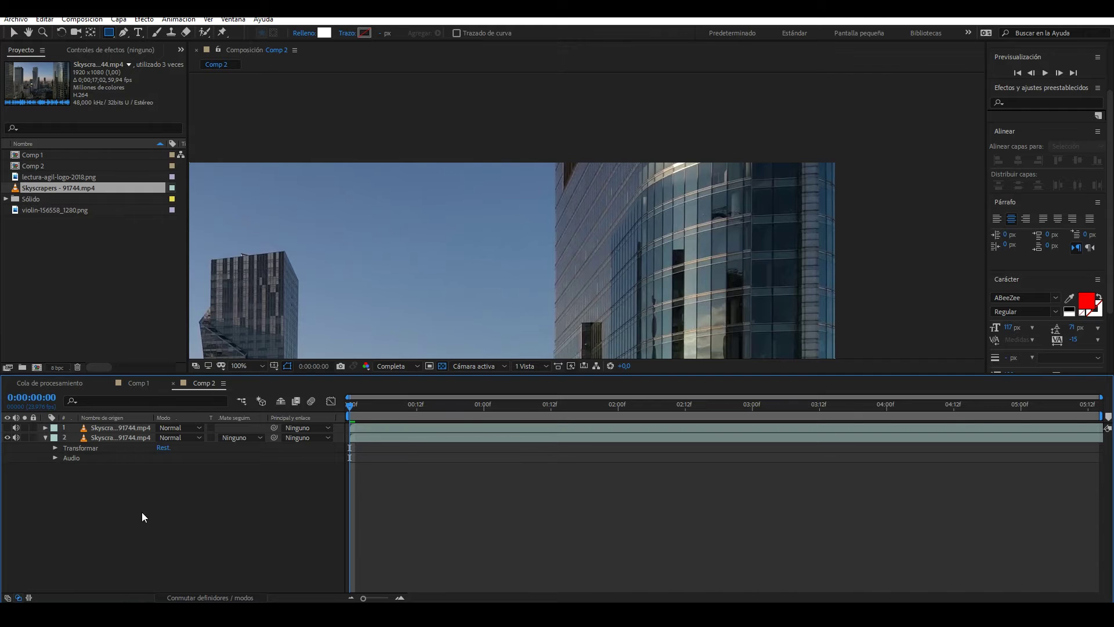
Add lectura-agil-logo-2018.png to the timeline and delete both Skyscrapers footage layers
{"action": "scroll", "coordinate": [396, 346], "scroll_direction": "down", "scroll_amount": 3}
{"action": "scroll", "coordinate": [441, 325], "scroll_direction": "up", "scroll_amount": 1}
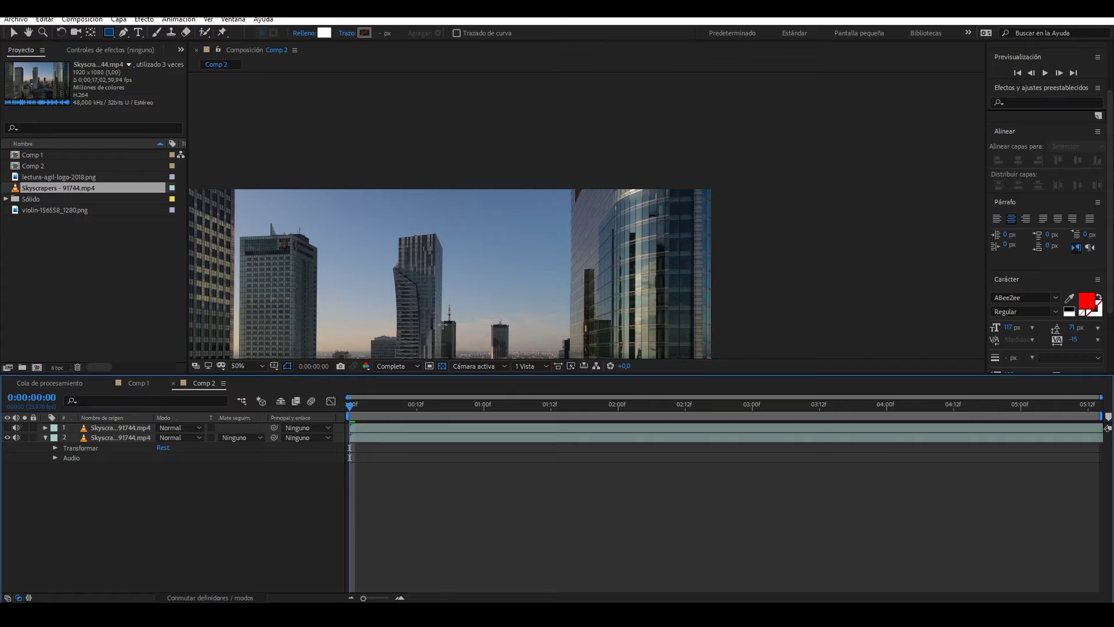
{"action": "scroll", "coordinate": [443, 249], "scroll_direction": "down", "scroll_amount": 1}
{"action": "scroll", "coordinate": [493, 214], "scroll_direction": "up", "scroll_amount": 1}
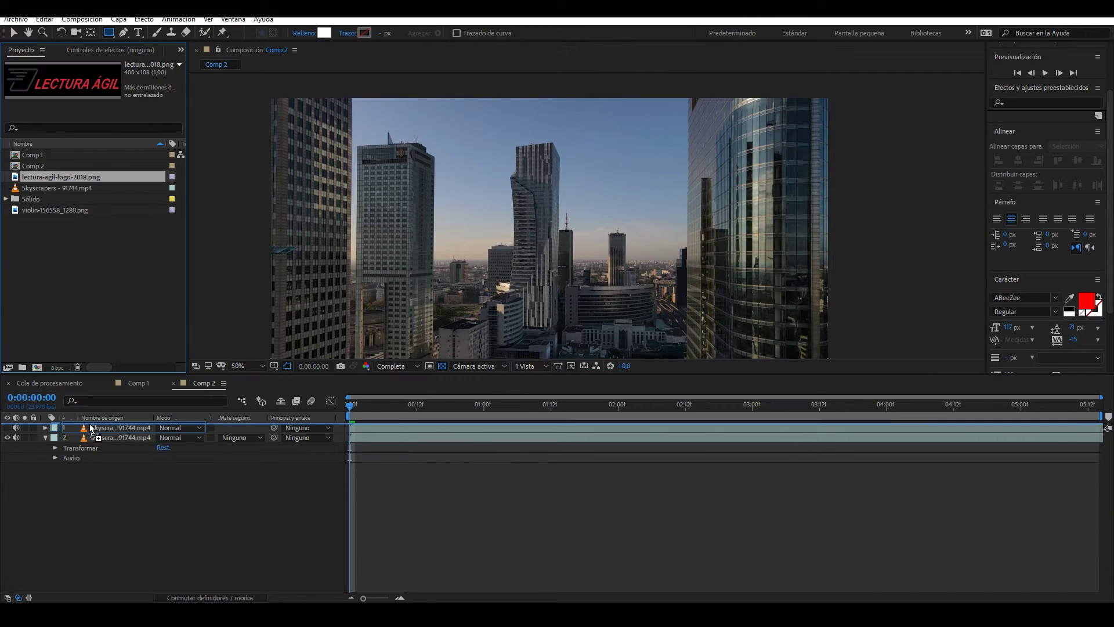
{"action": "left_click_drag", "start_coordinate": [12, 176], "coordinate": [103, 490]}
{"action": "left_click", "coordinate": [103, 448], "text": "shift"}
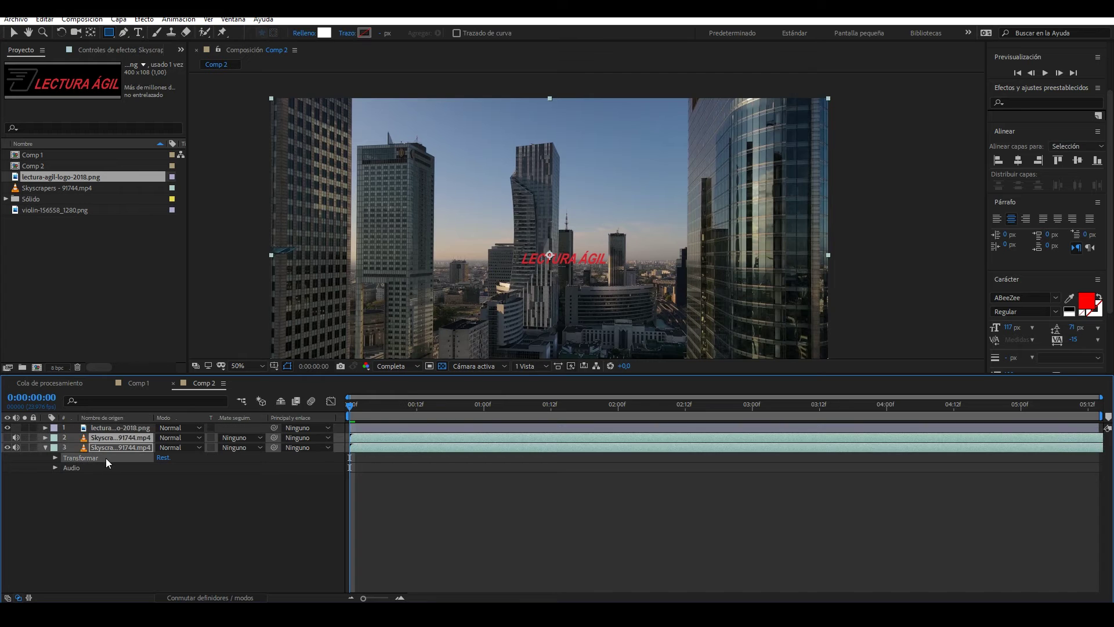
{"action": "key", "text": "Delete"}
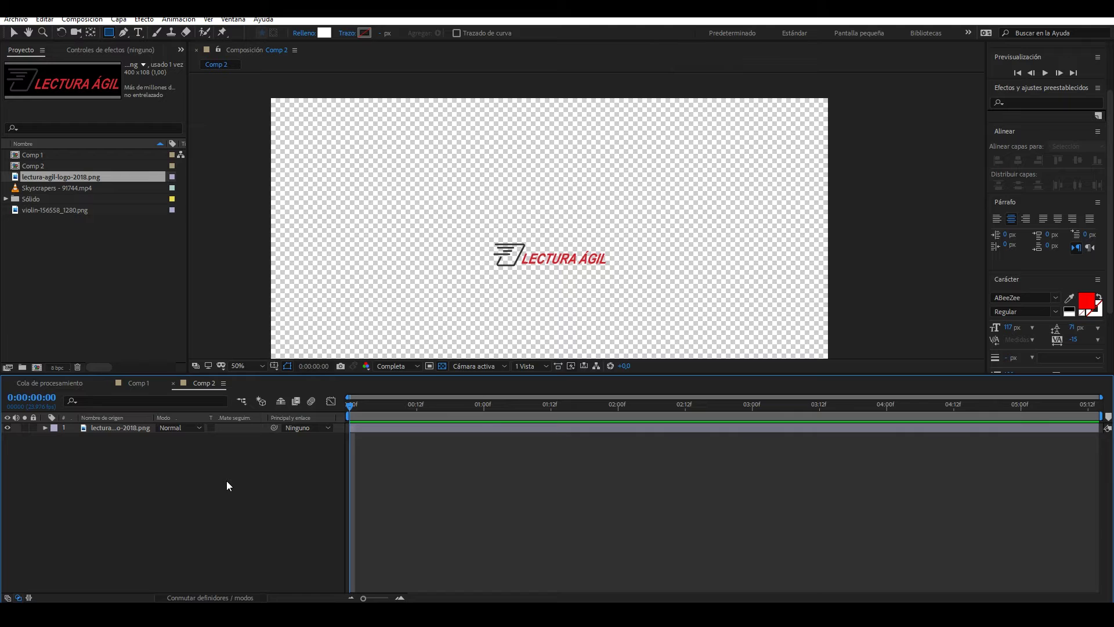
Queue Comp 2 for rendering and inspect the Output Module Settings channel options
{"action": "key", "text": "ctrl+m"}
{"action": "left_click", "coordinate": [121, 461]}
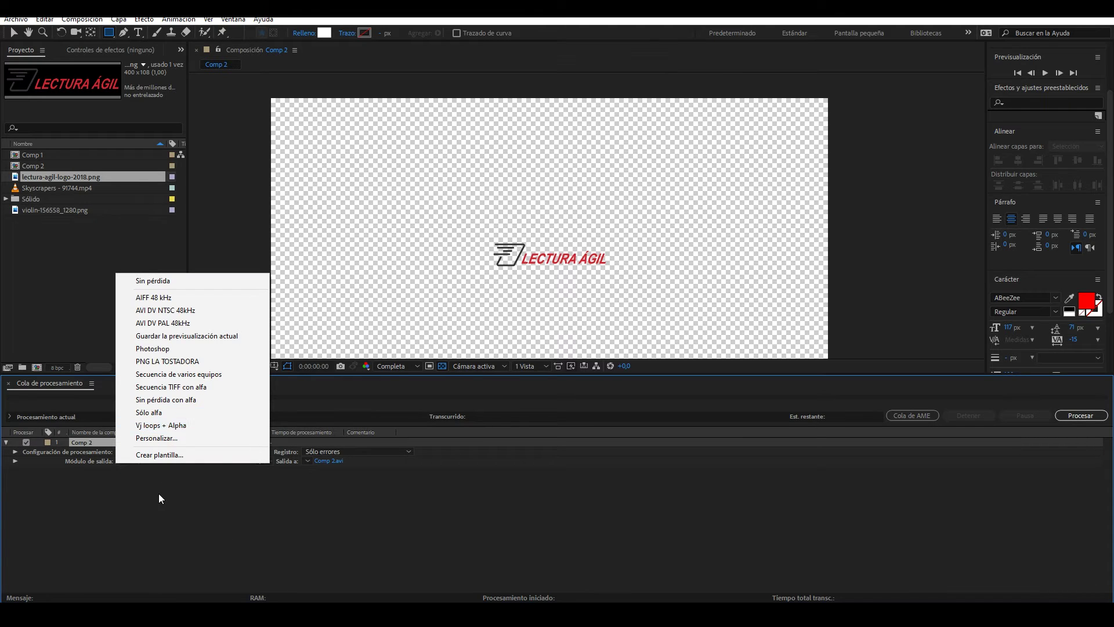
{"action": "left_click", "coordinate": [158, 494]}
{"action": "left_click", "coordinate": [144, 462]}
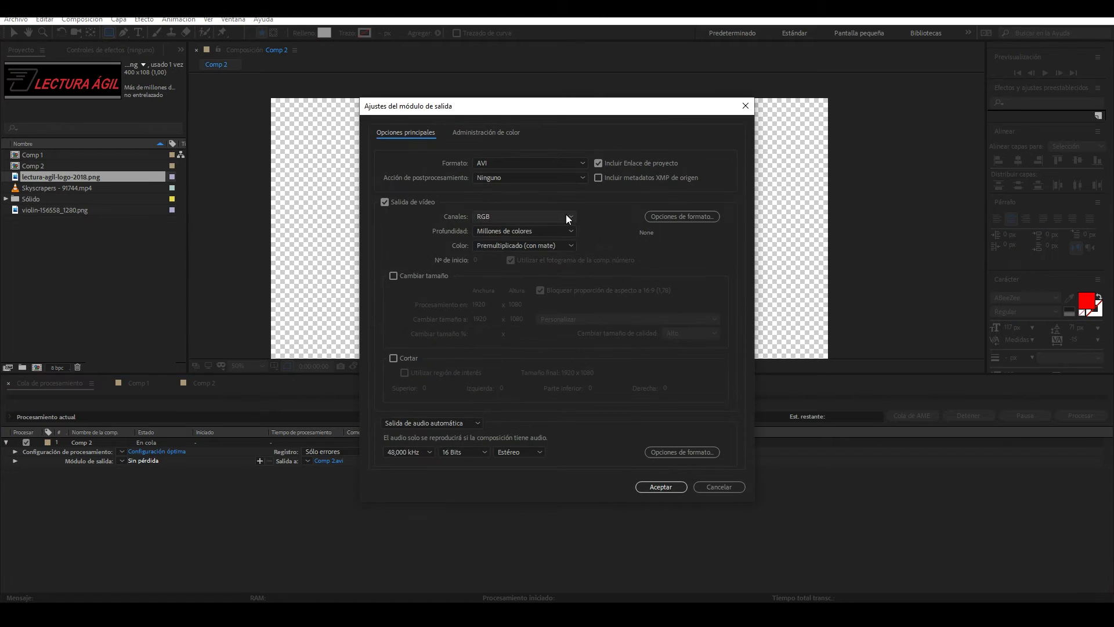
{"action": "left_click", "coordinate": [531, 217]}
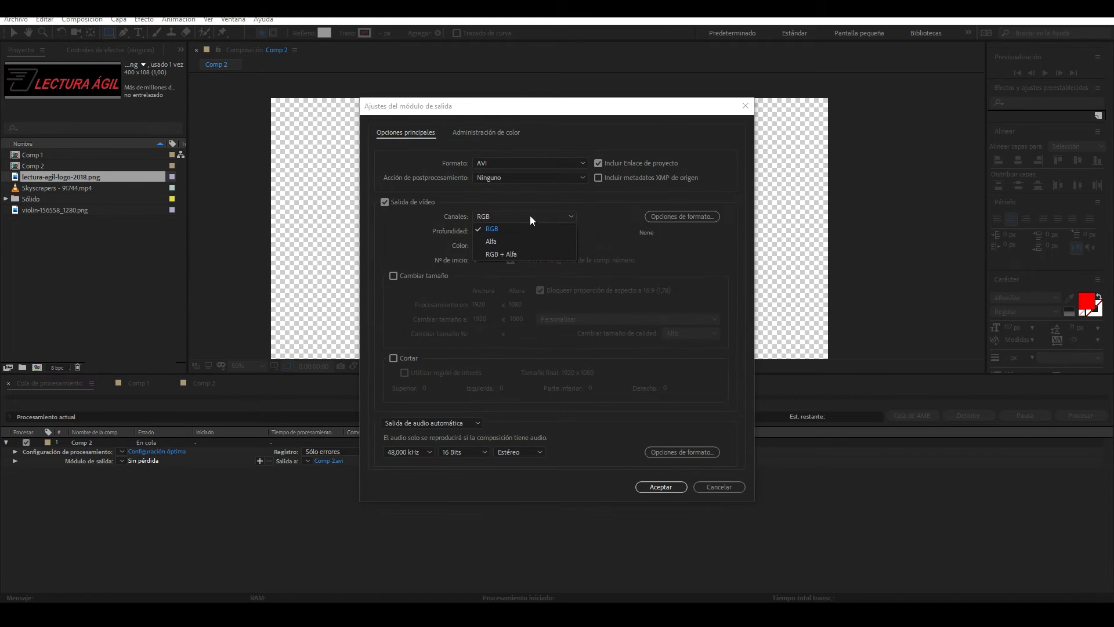
{"action": "left_click", "coordinate": [515, 252]}
Try QuickTime and PNG sequence output formats, checking the Channels list for each
{"action": "left_click", "coordinate": [508, 163]}
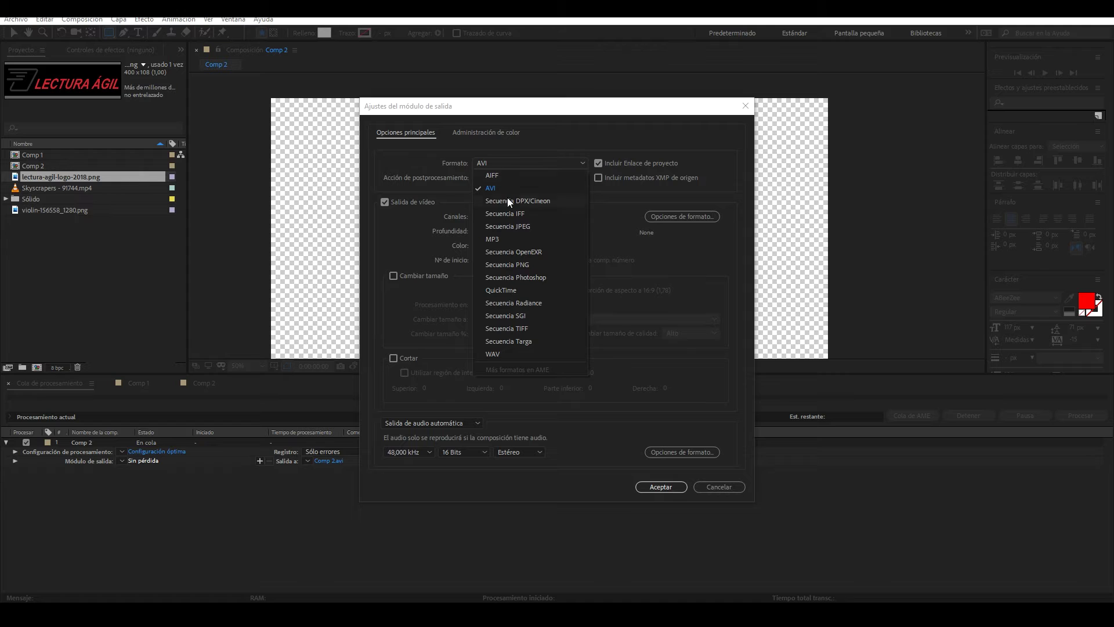
{"action": "left_click", "coordinate": [509, 290]}
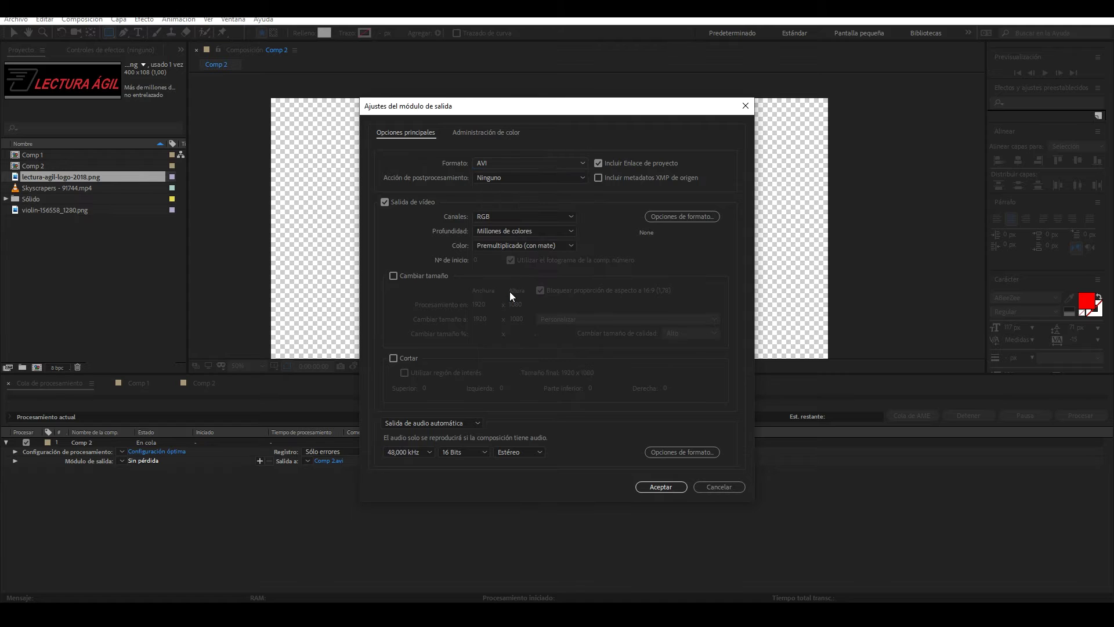
{"action": "left_click", "coordinate": [500, 219]}
{"action": "left_click", "coordinate": [493, 165]}
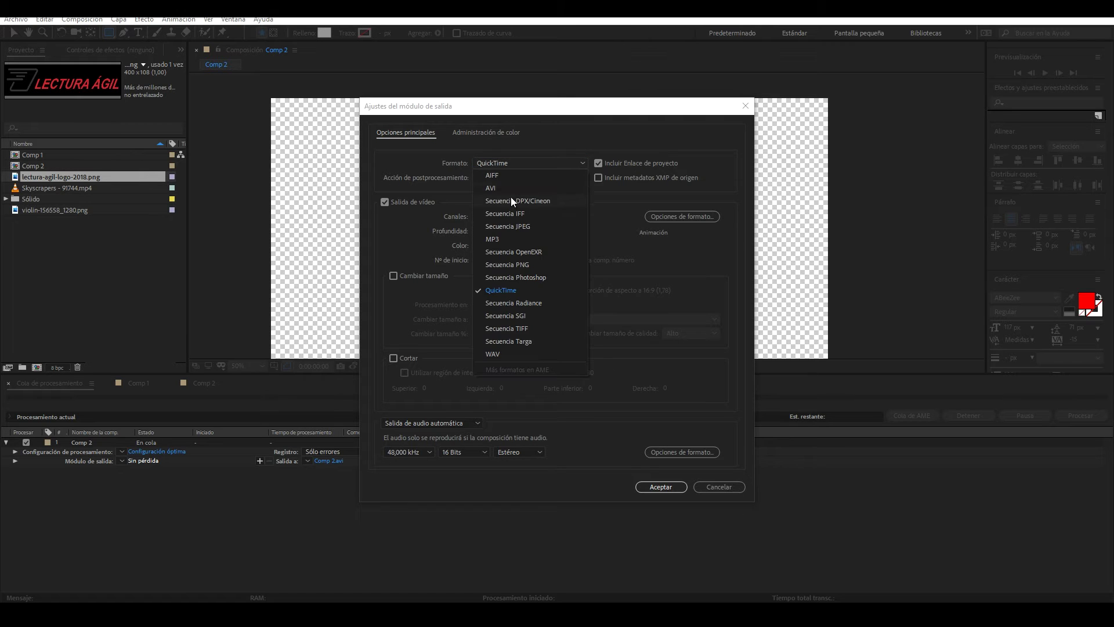
{"action": "left_click", "coordinate": [505, 264]}
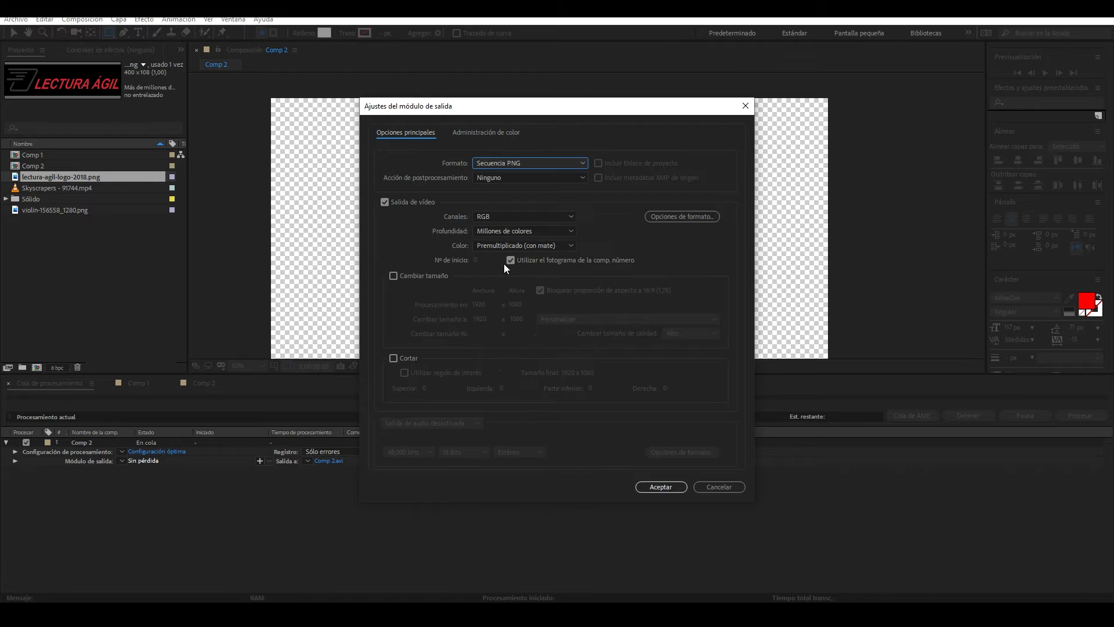
{"action": "left_click", "coordinate": [504, 218]}
Compare Photoshop and TIFF sequence formats' channels, then cancel the output module changes
{"action": "left_click", "coordinate": [511, 165]}
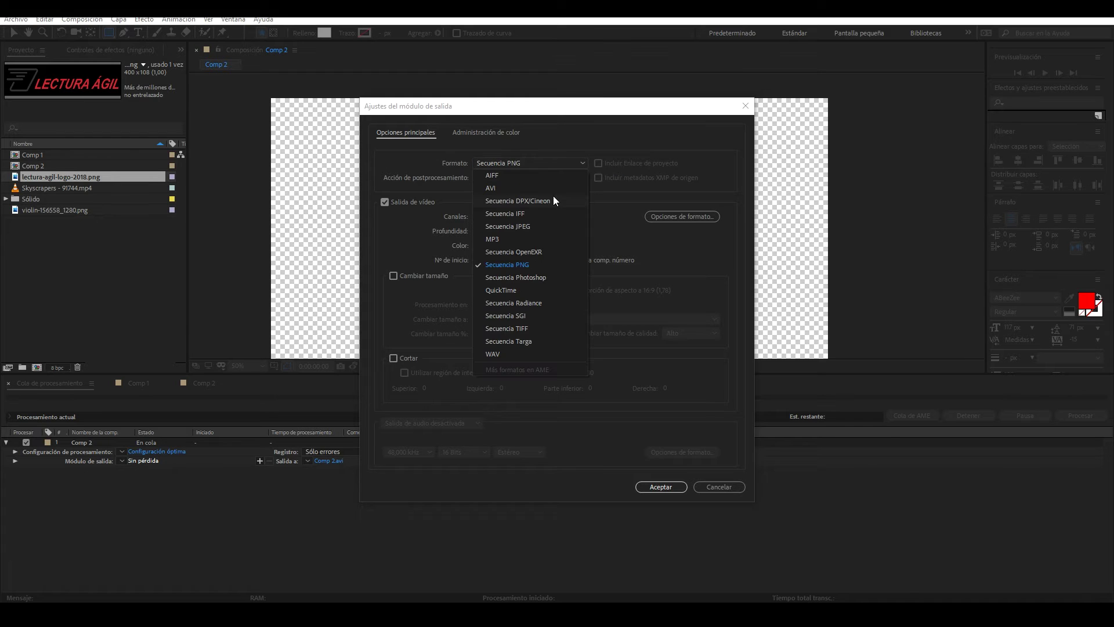
{"action": "left_click", "coordinate": [531, 277]}
{"action": "left_click", "coordinate": [503, 217]}
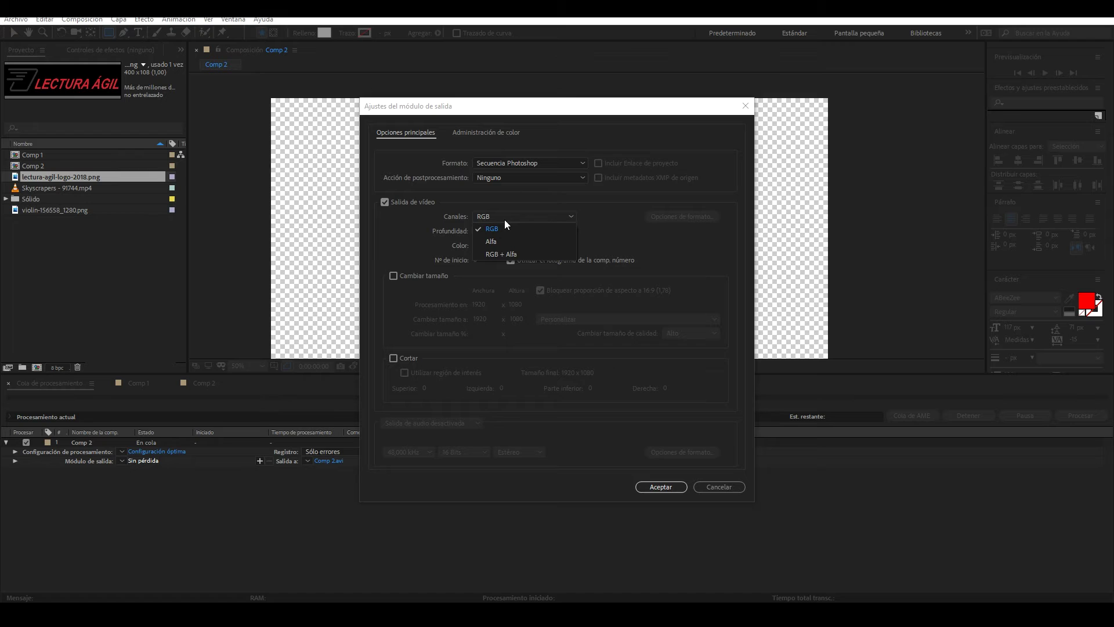
{"action": "left_click", "coordinate": [523, 164]}
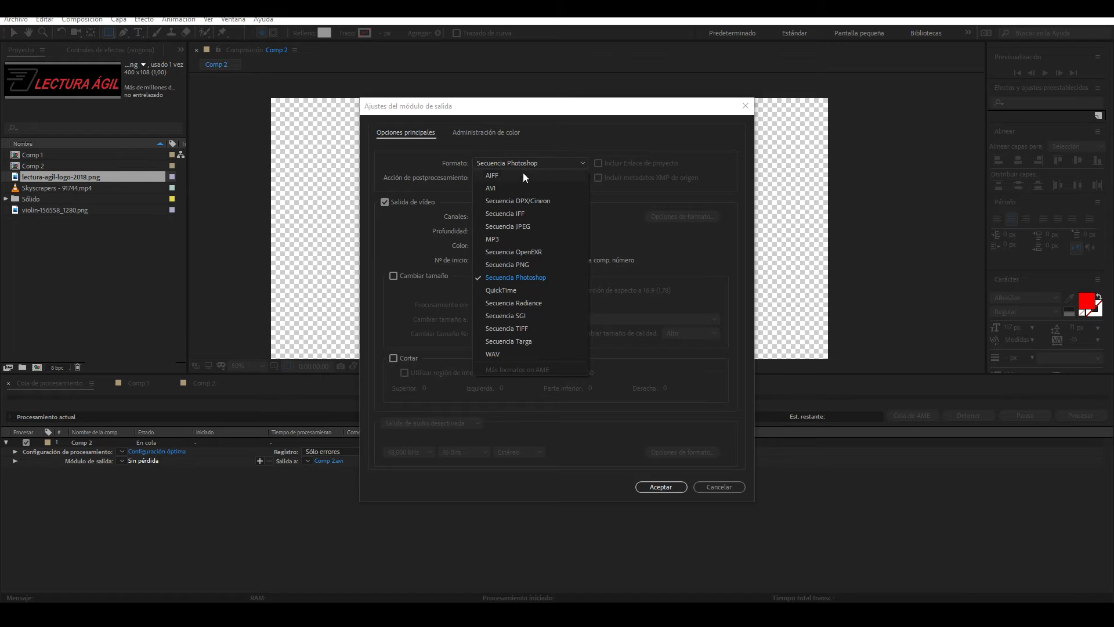
{"action": "left_click", "coordinate": [521, 328]}
{"action": "left_click", "coordinate": [517, 217]}
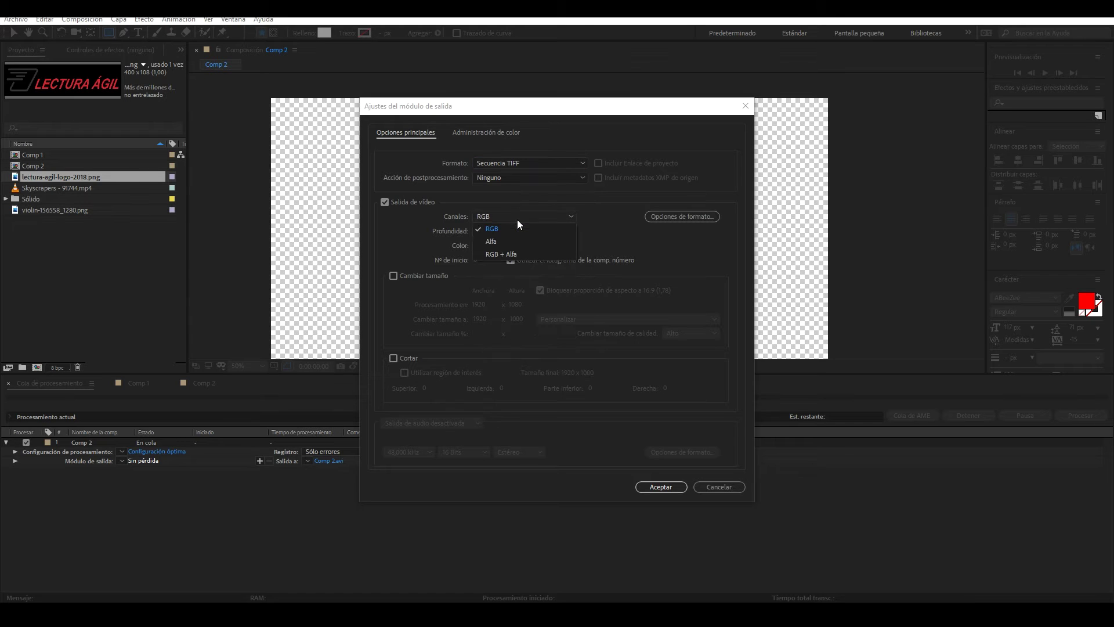
{"action": "left_click", "coordinate": [513, 165]}
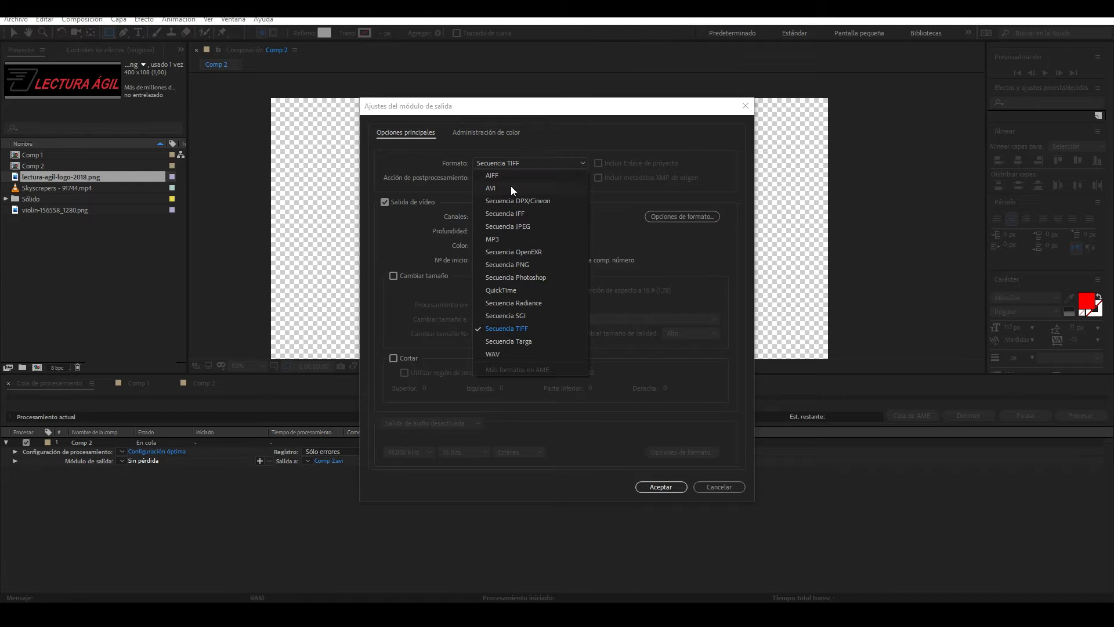
{"action": "left_click", "coordinate": [659, 270]}
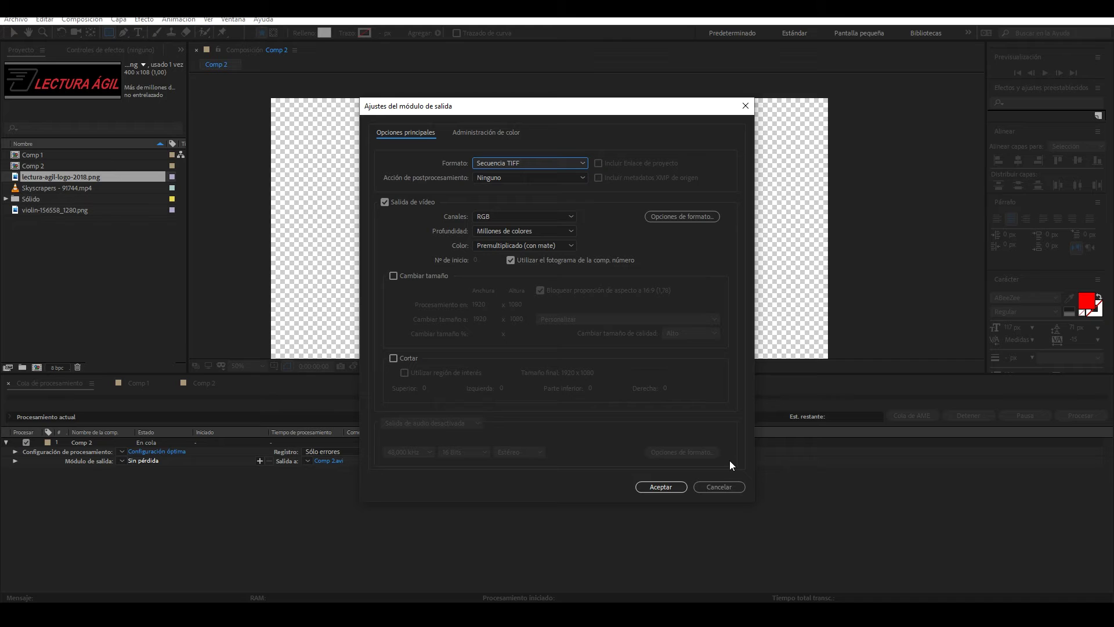
{"action": "left_click", "coordinate": [713, 488]}
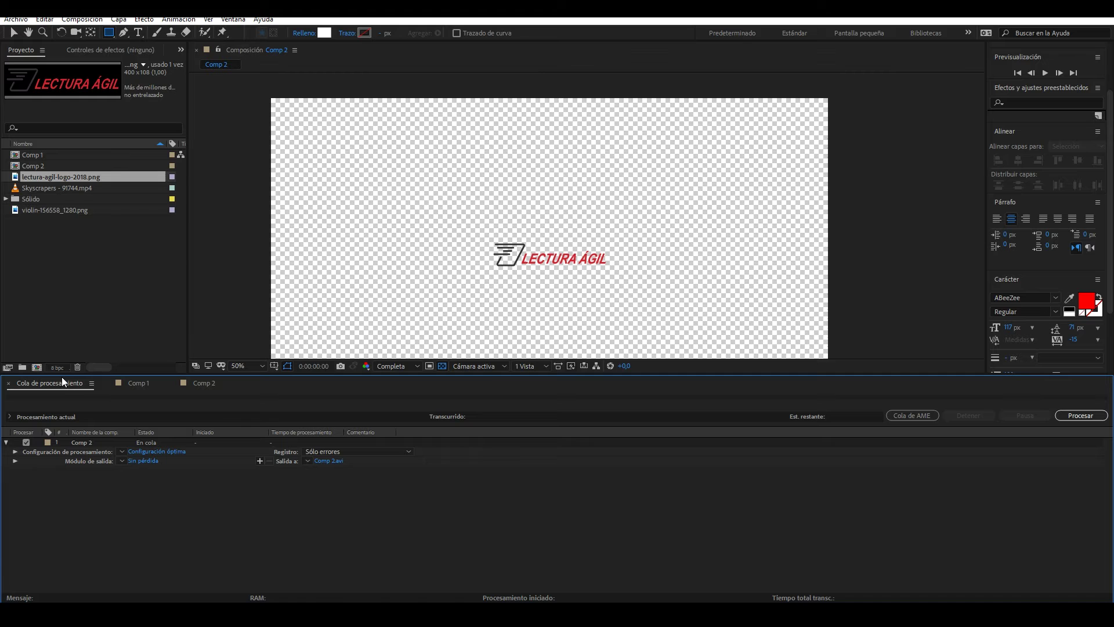
Open a project from File > Open Recent, saving the untitled project first
{"action": "scroll", "coordinate": [317, 270], "scroll_direction": "down", "scroll_amount": 2}
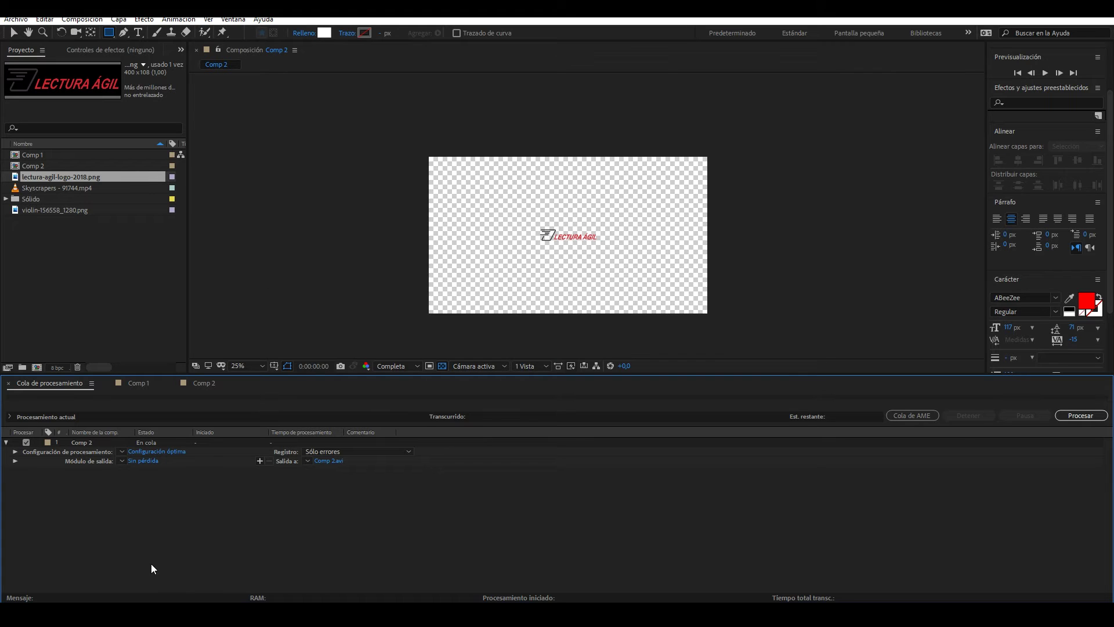
{"action": "left_click", "coordinate": [16, 20]}
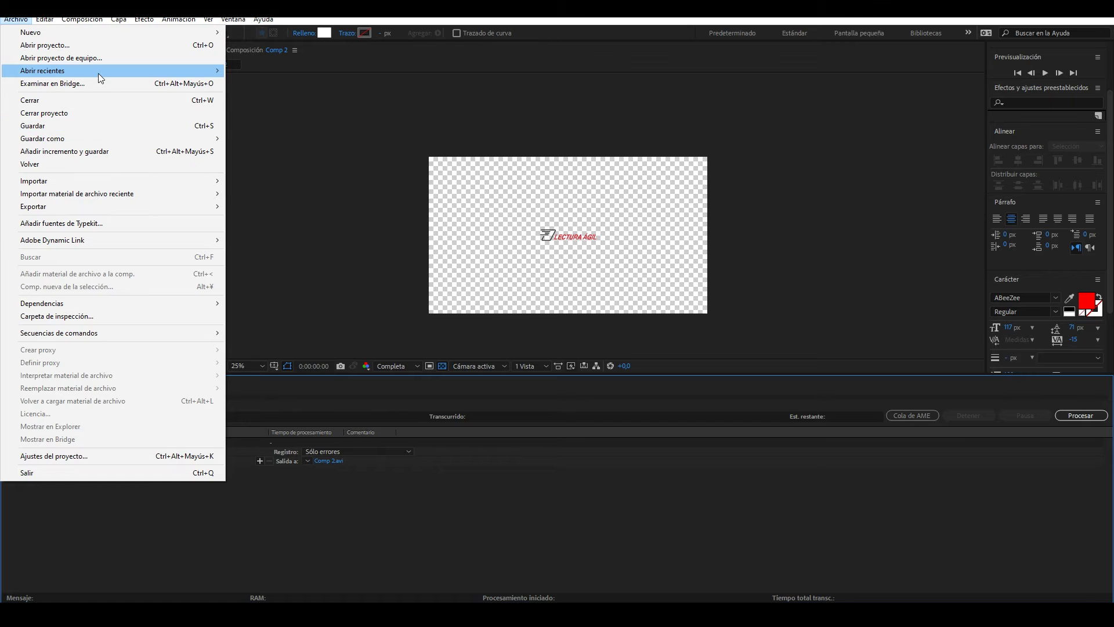
{"action": "mouse_move", "coordinate": [99, 70]}
{"action": "left_click", "coordinate": [356, 82]}
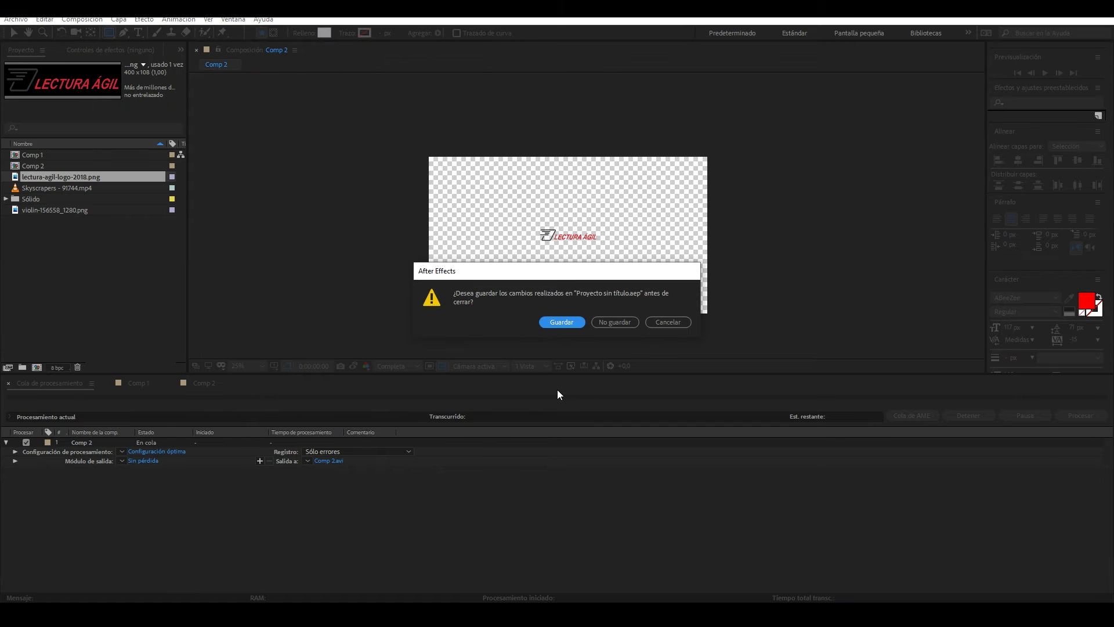
{"action": "left_click", "coordinate": [552, 323]}
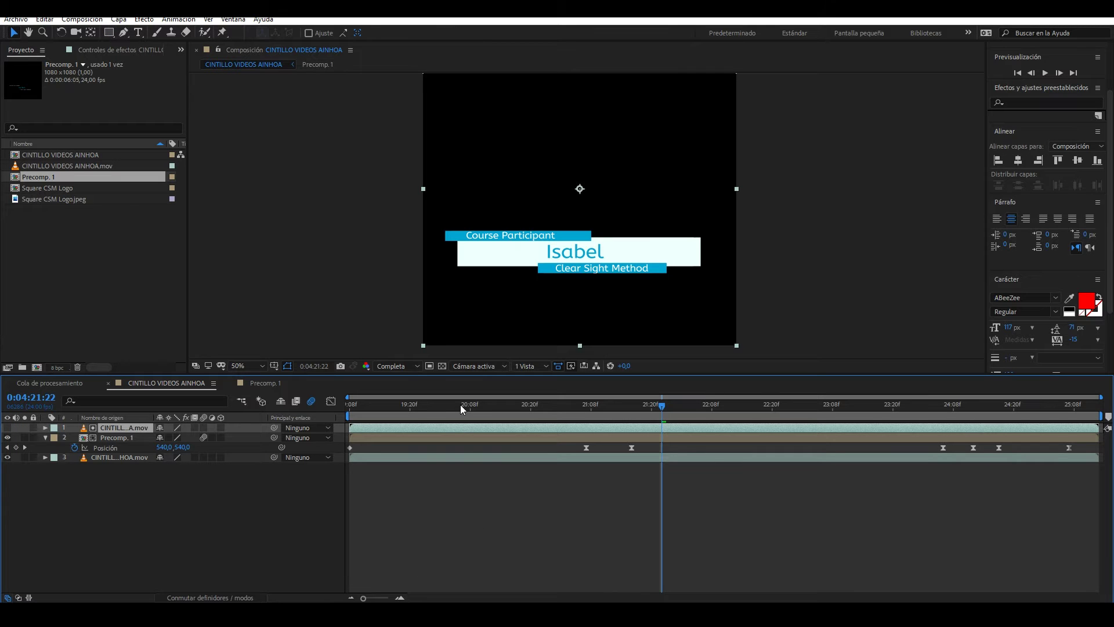
Preview the lower-third animation and set the current time to around 21:22
{"action": "left_click", "coordinate": [442, 366]}
{"action": "left_click", "coordinate": [443, 366]}
{"action": "left_click", "coordinate": [380, 406]}
{"action": "key", "text": "space"}
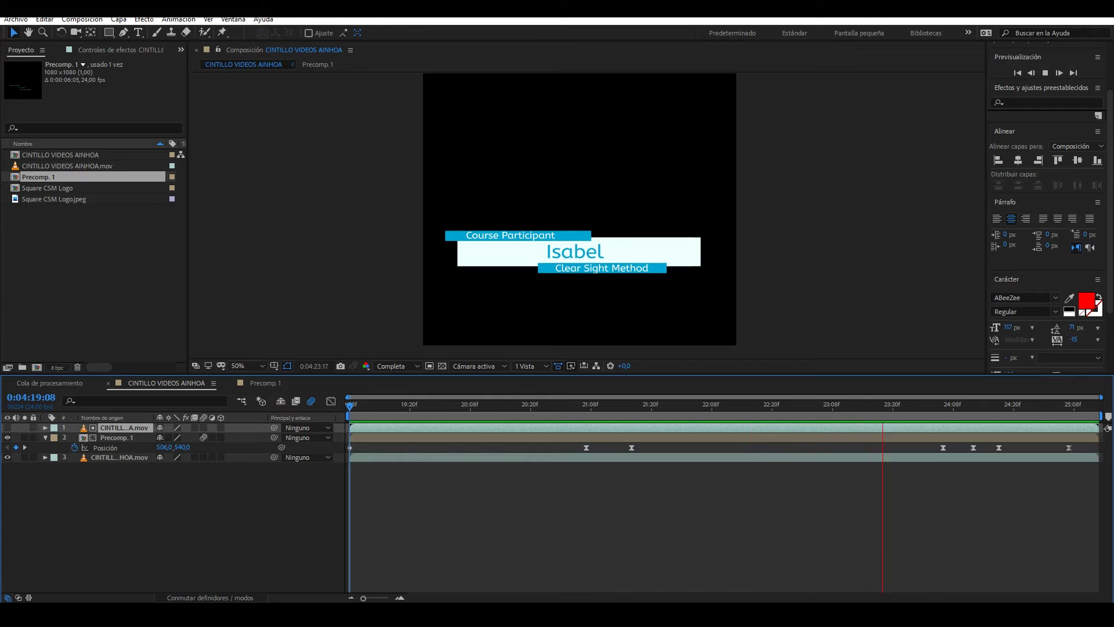
{"action": "key", "text": "space"}
{"action": "left_click_drag", "start_coordinate": [400, 405], "coordinate": [661, 405]}
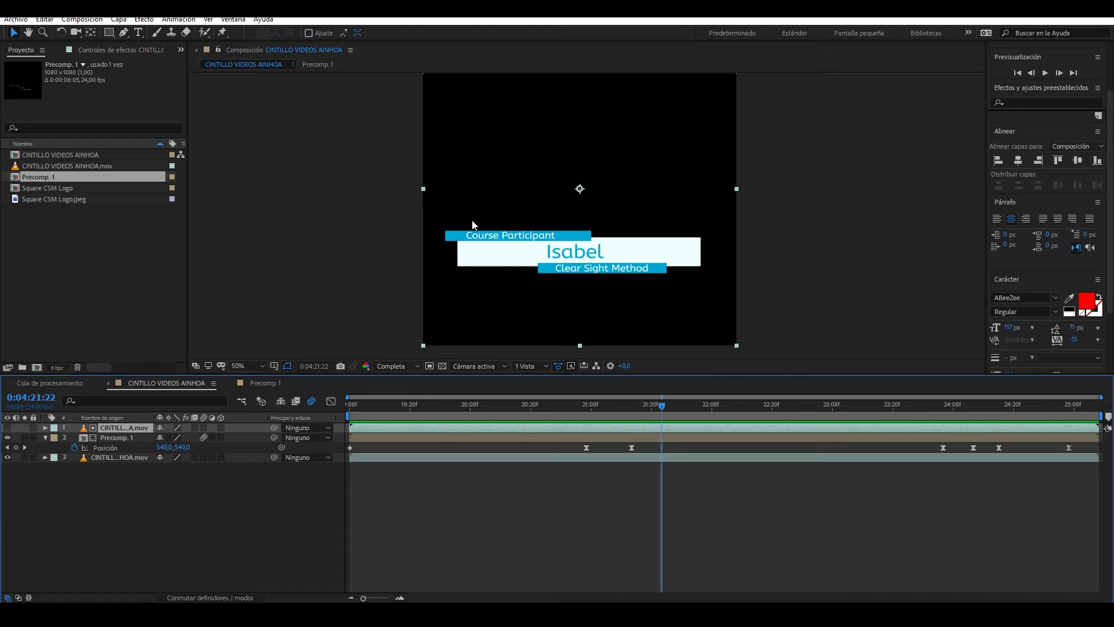
In Precomp. 1, show Participante del curso and Volver a Ver Claro and hide the English layers
{"action": "left_click", "coordinate": [265, 383]}
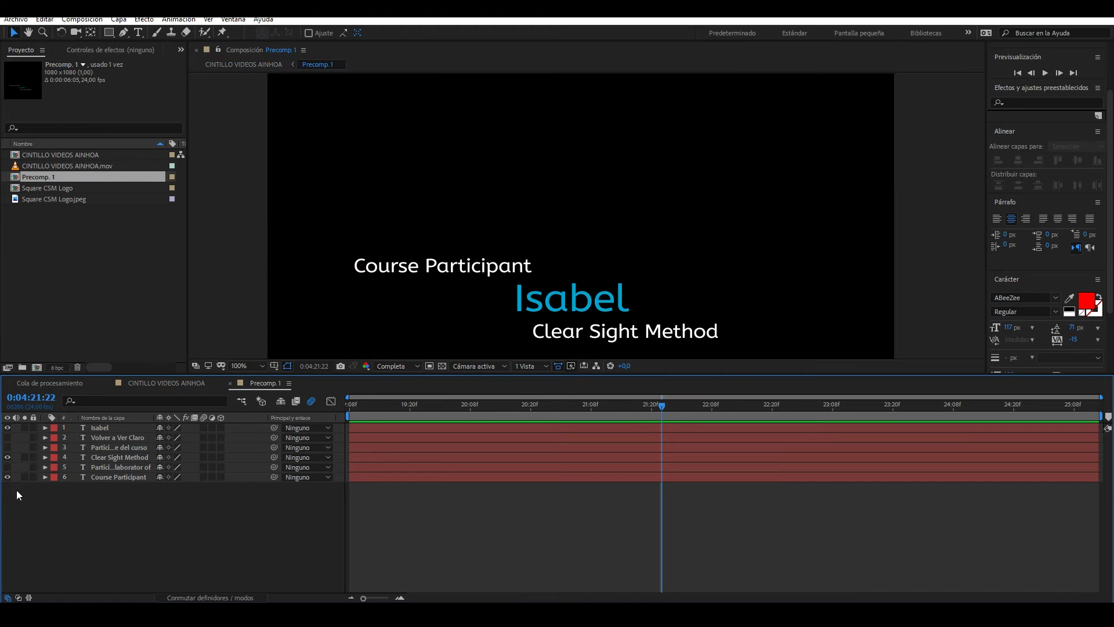
{"action": "left_click", "coordinate": [7, 468]}
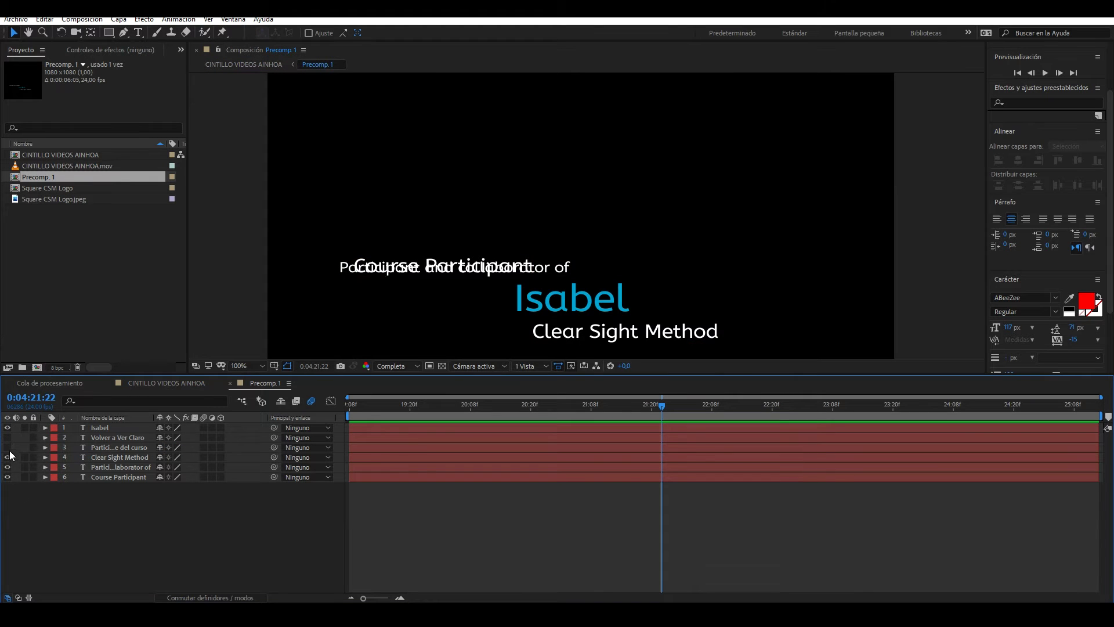
{"action": "left_click", "coordinate": [8, 447]}
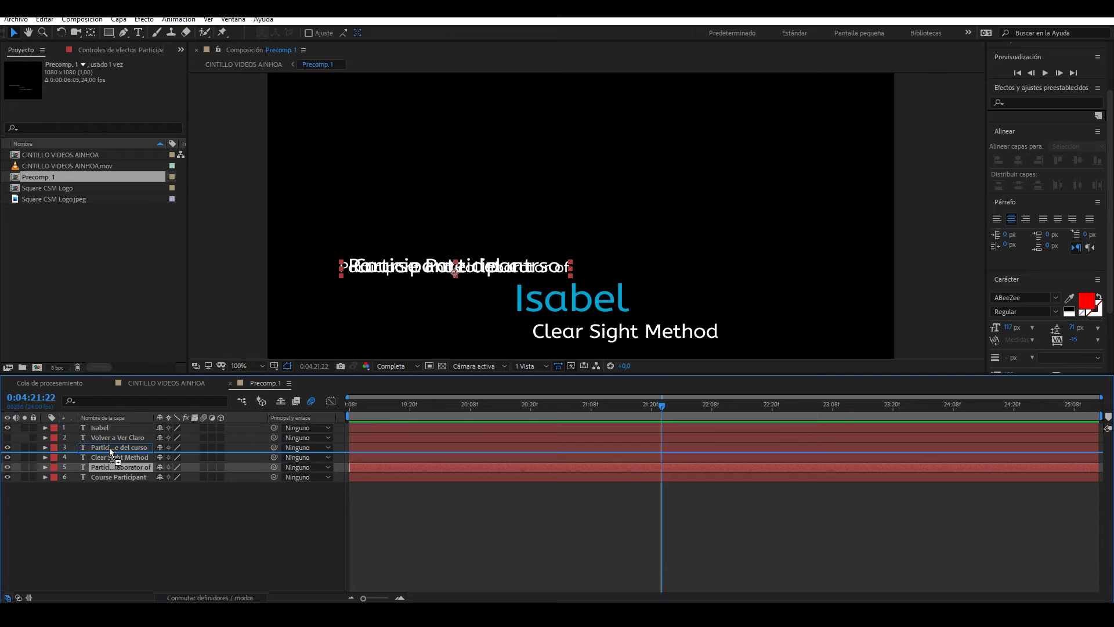
{"action": "left_click_drag", "start_coordinate": [112, 466], "coordinate": [90, 452]}
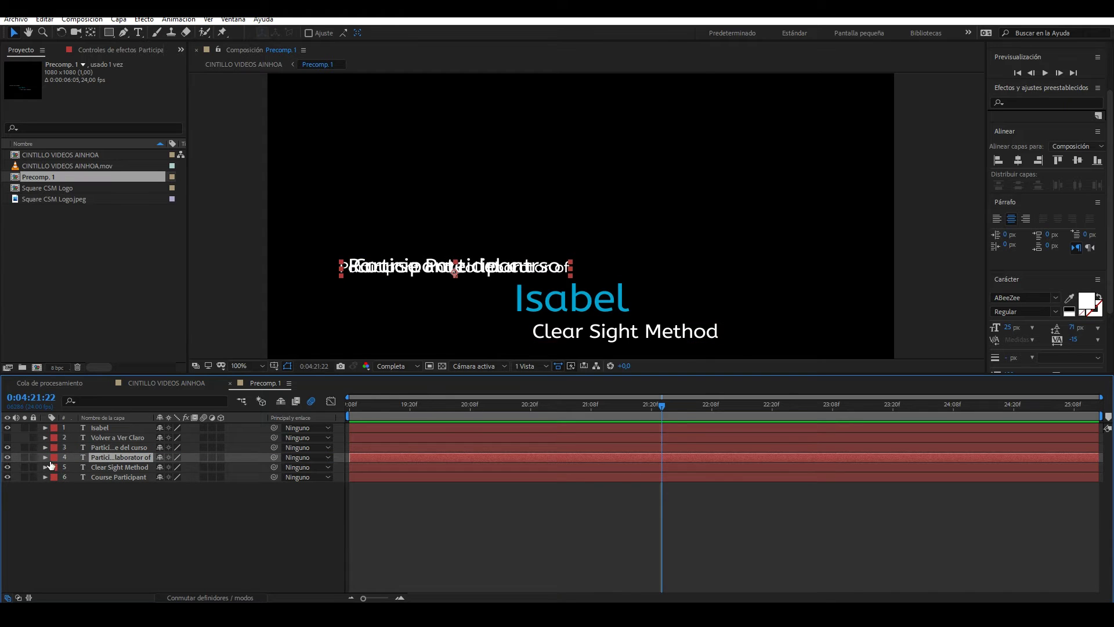
{"action": "left_click", "coordinate": [8, 457]}
{"action": "left_click", "coordinate": [7, 467]}
{"action": "left_click", "coordinate": [7, 477]}
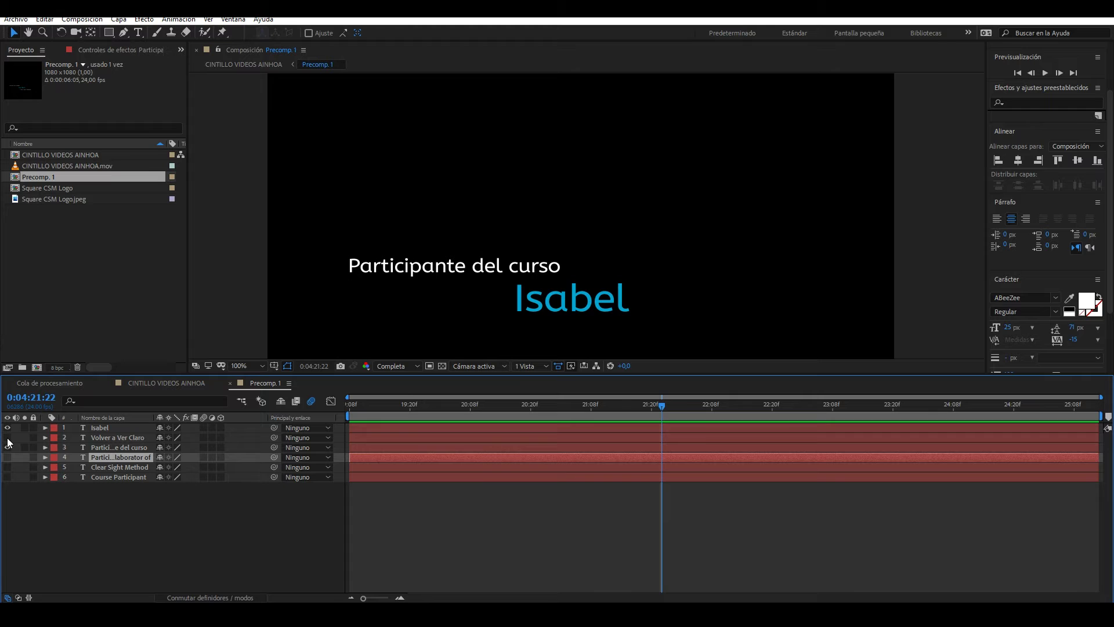
{"action": "left_click", "coordinate": [7, 437]}
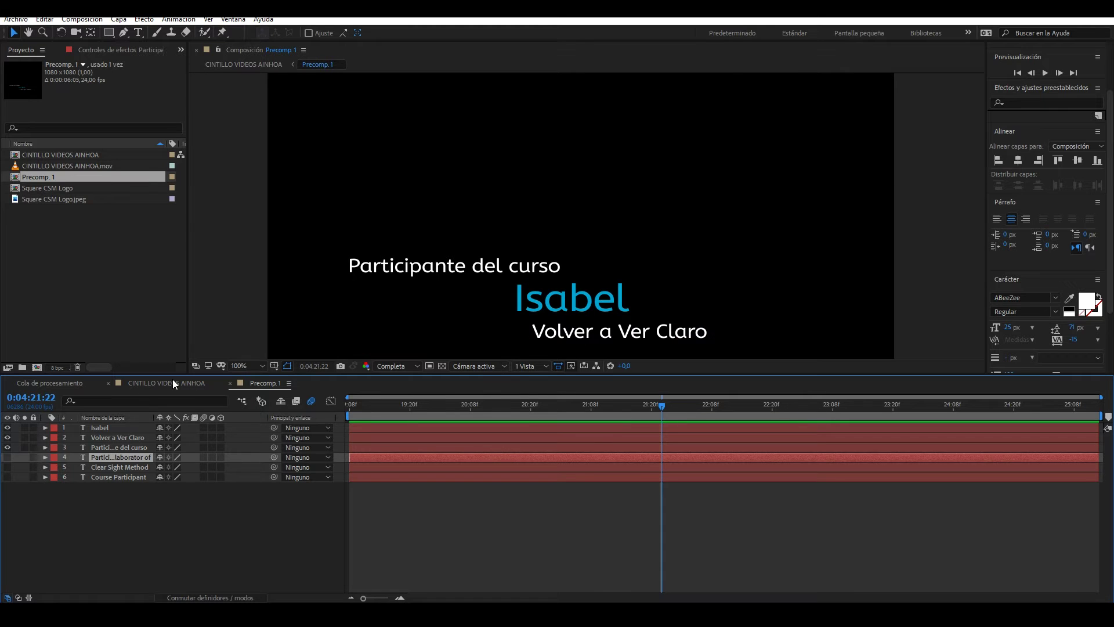
{"action": "left_click", "coordinate": [172, 383]}
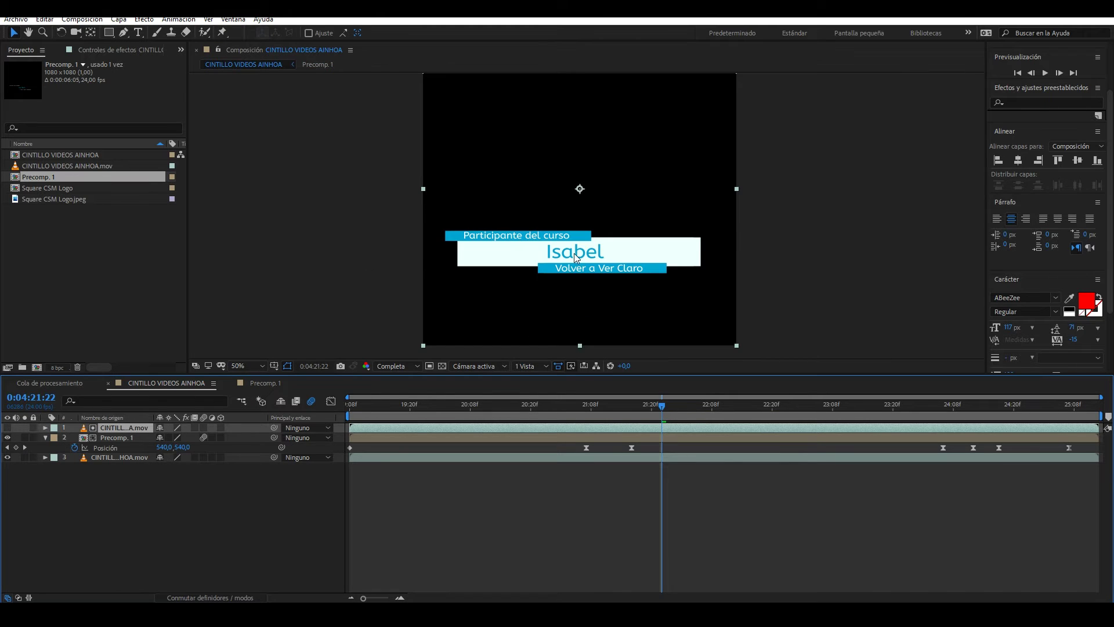
{"action": "left_click", "coordinate": [443, 366]}
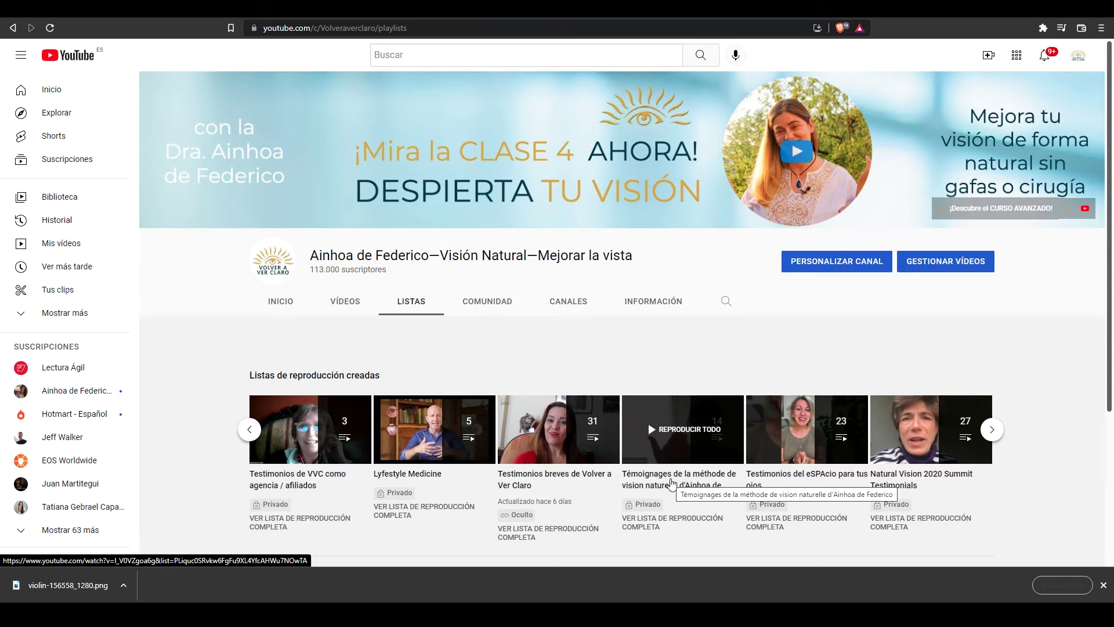
Page through the YouTube channel's playlists, then open the Testimonios project in Premiere Pro
{"action": "left_click", "coordinate": [992, 429]}
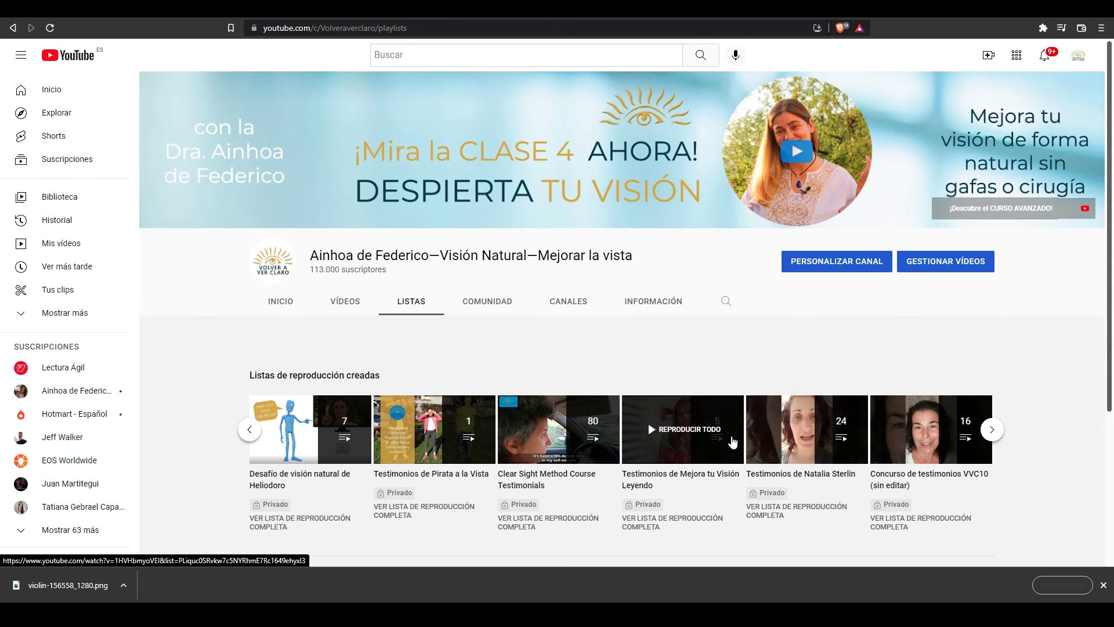
{"action": "left_click", "coordinate": [994, 438]}
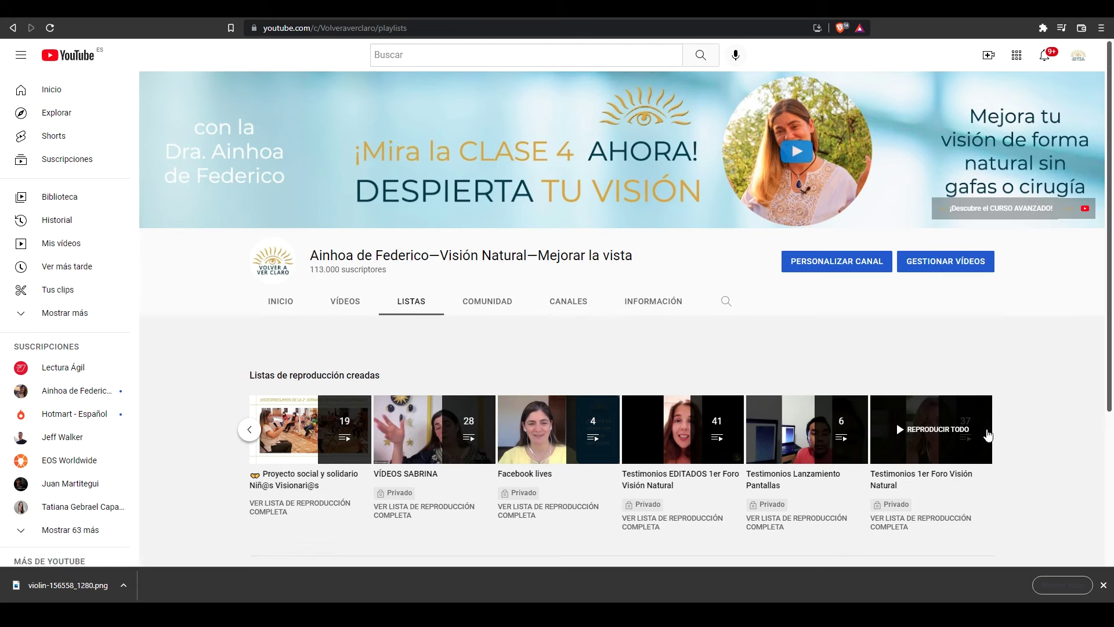
{"action": "scroll", "coordinate": [1016, 407], "scroll_direction": "down", "scroll_amount": 3}
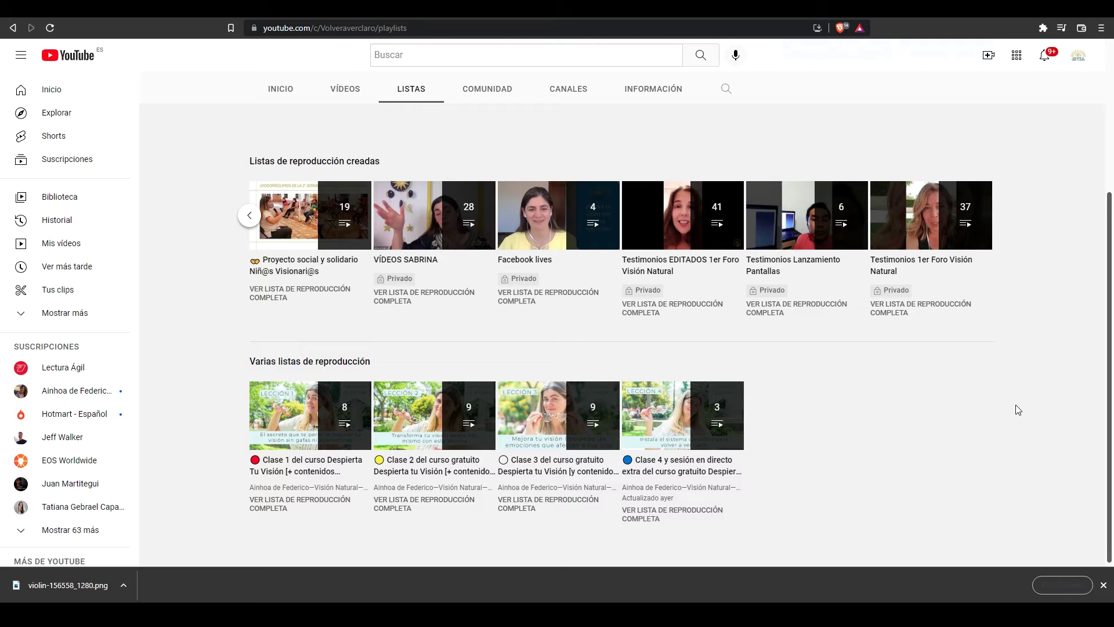
{"action": "scroll", "coordinate": [1016, 406], "scroll_direction": "up", "scroll_amount": 4}
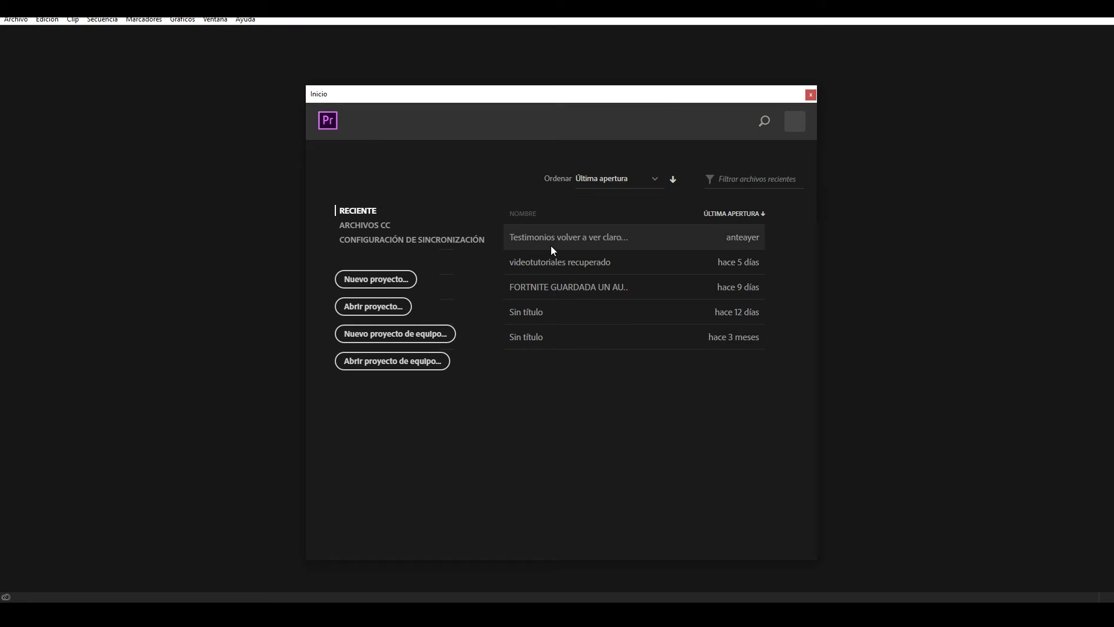
{"action": "left_click", "coordinate": [551, 246]}
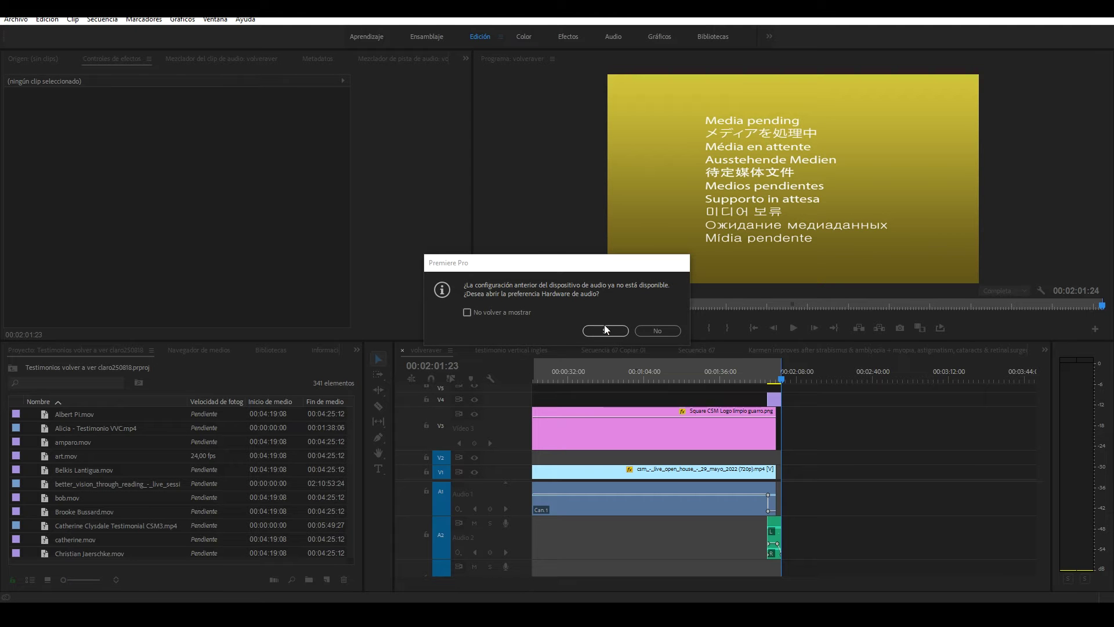
In Premiere, skip the audio hardware prompt and inspect the existing lower-third clip around 7 seconds
{"action": "left_click", "coordinate": [664, 329]}
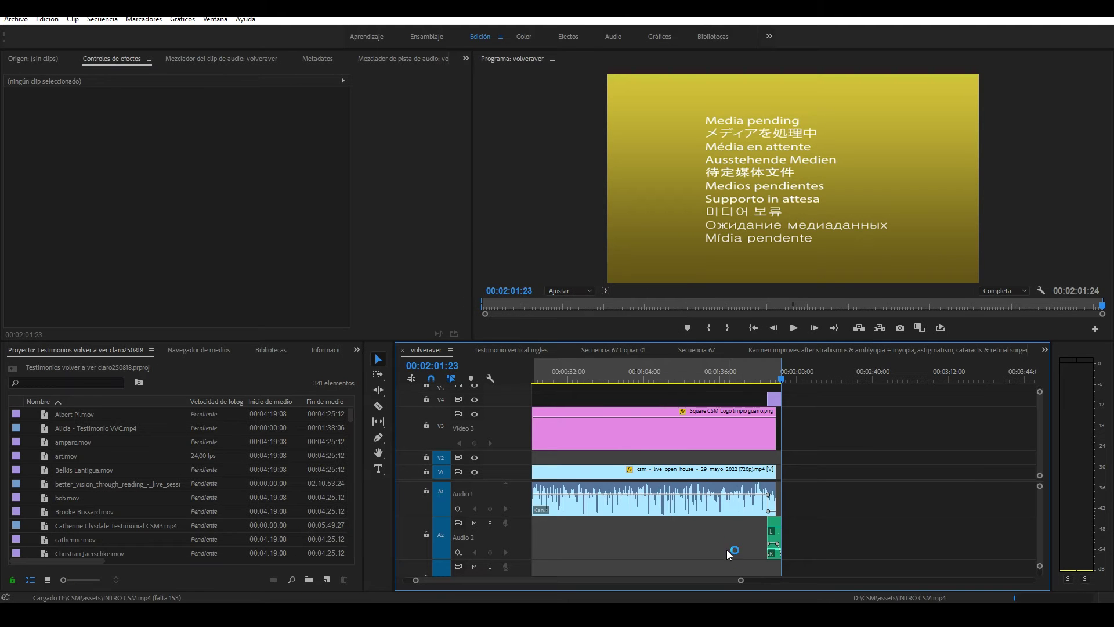
{"action": "left_click_drag", "start_coordinate": [739, 577], "coordinate": [929, 581]}
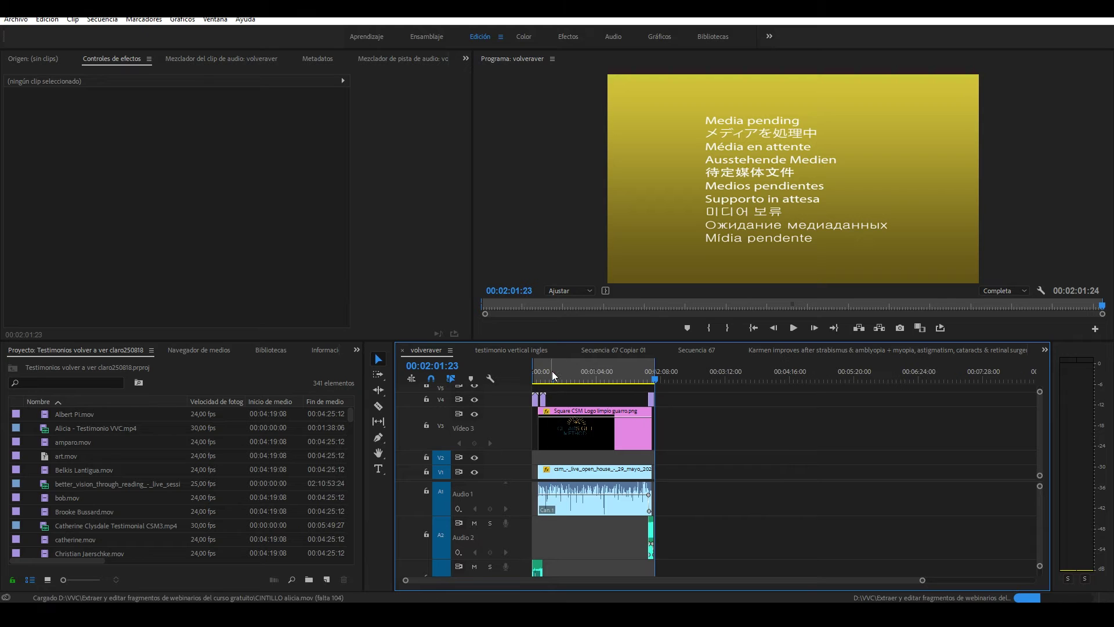
{"action": "left_click", "coordinate": [532, 378]}
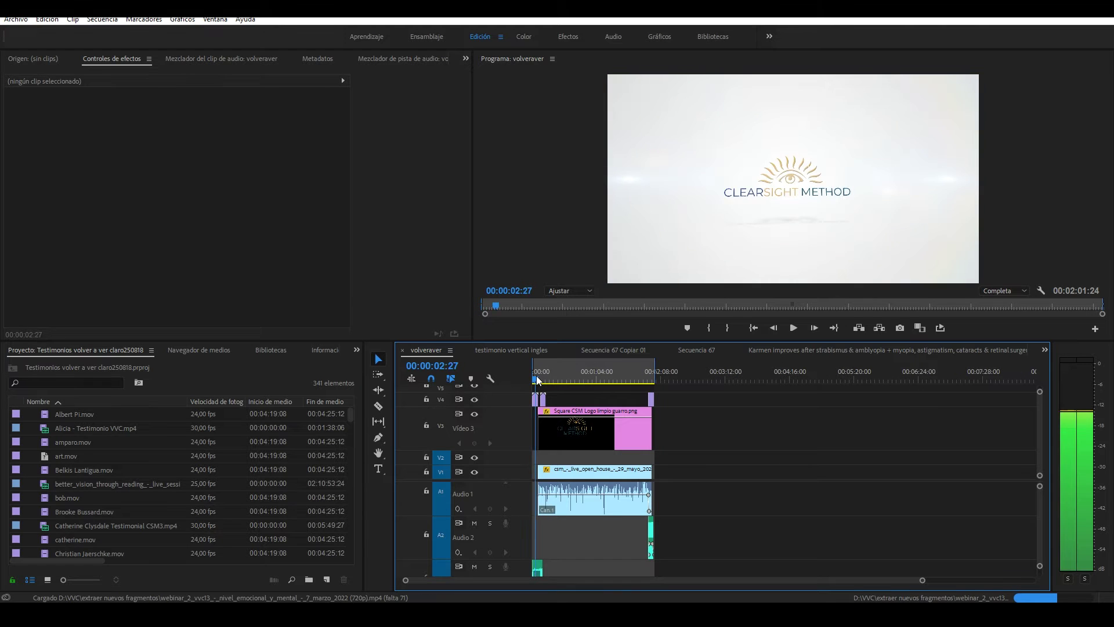
{"action": "mouse_move", "coordinate": [532, 378]}
{"action": "left_mouse_down"}
{"action": "mouse_move", "coordinate": [544, 380]}
{"action": "mouse_move", "coordinate": [545, 404]}
{"action": "left_mouse_up"}
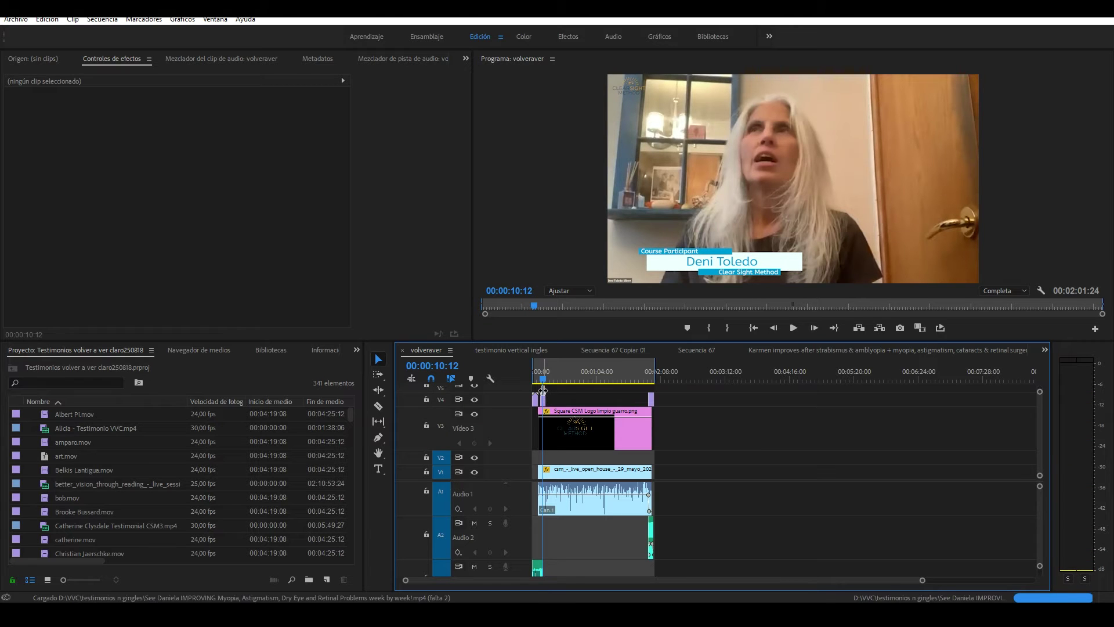
{"action": "left_click", "coordinate": [545, 401]}
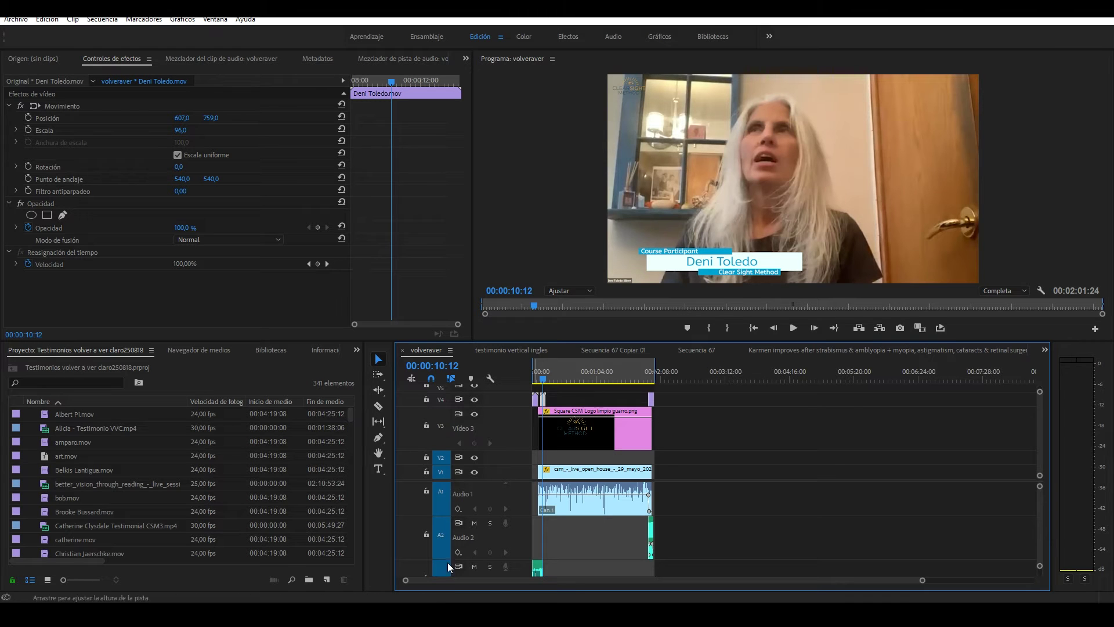
{"action": "left_click_drag", "start_coordinate": [406, 580], "coordinate": [476, 580]}
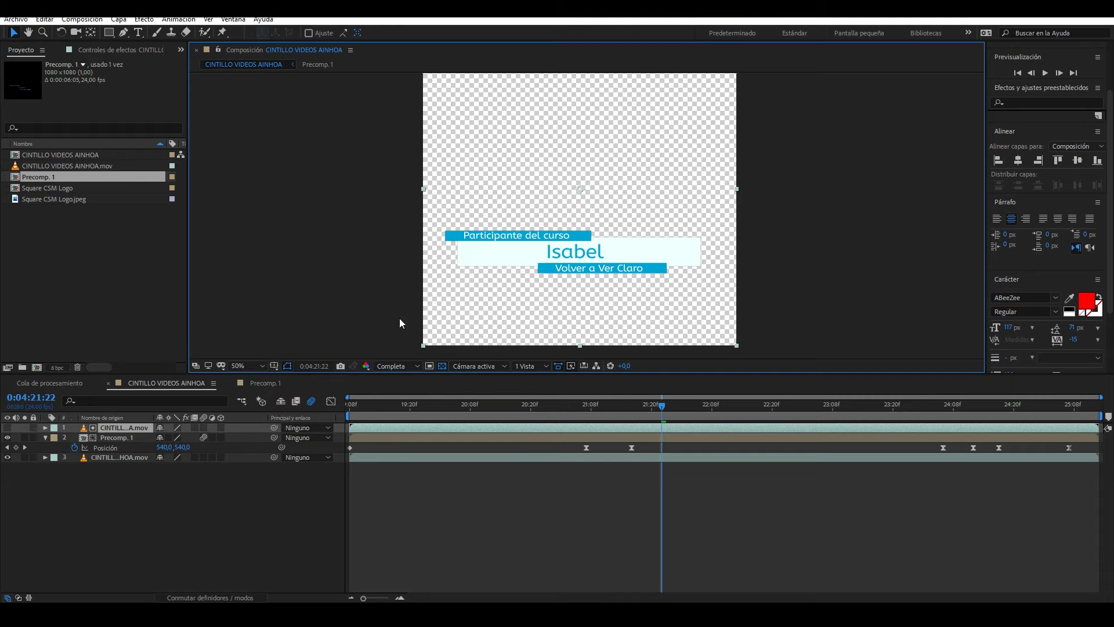
Queue the After Effects lower-third composition for render with the Vj loops + Alpha output preset
{"action": "left_click", "coordinate": [445, 518]}
{"action": "key", "text": "ctrl+m"}
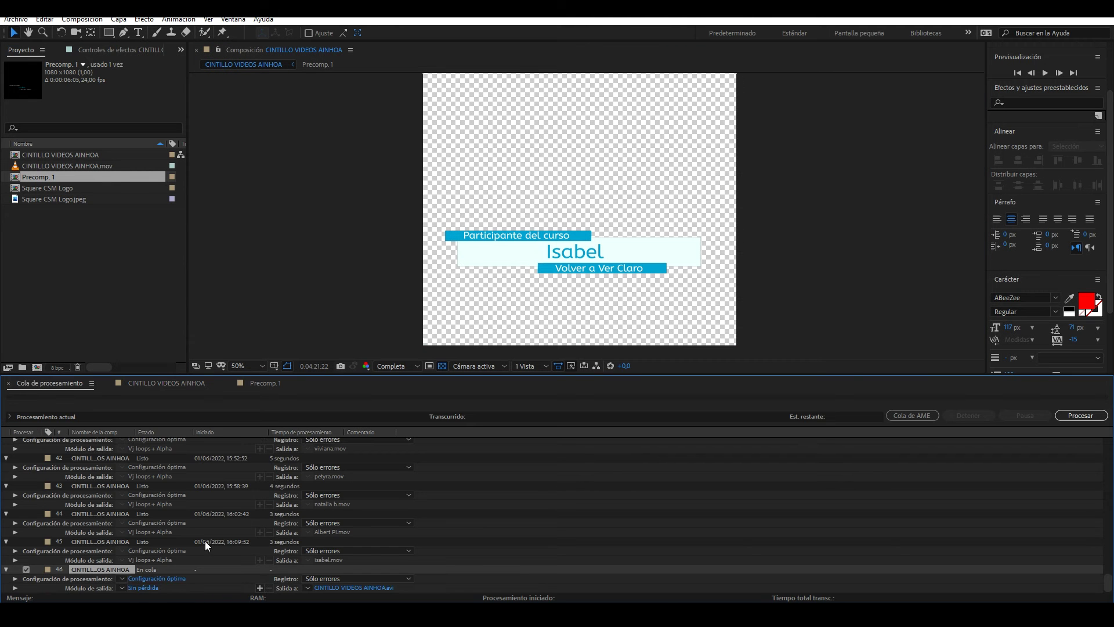
{"action": "left_click", "coordinate": [124, 589]}
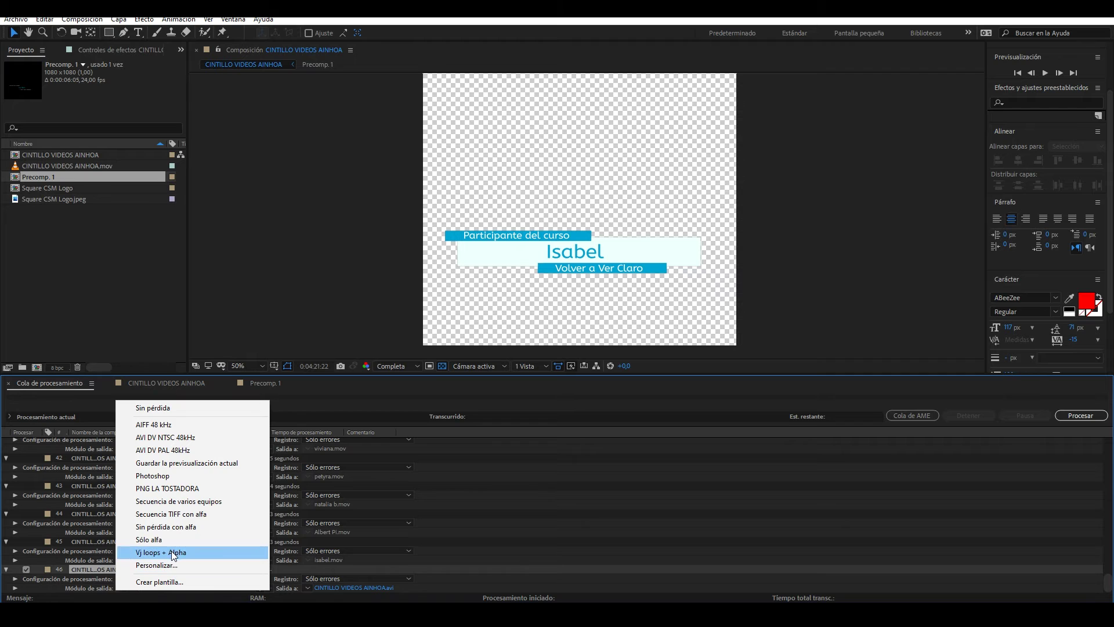
{"action": "left_click", "coordinate": [173, 553]}
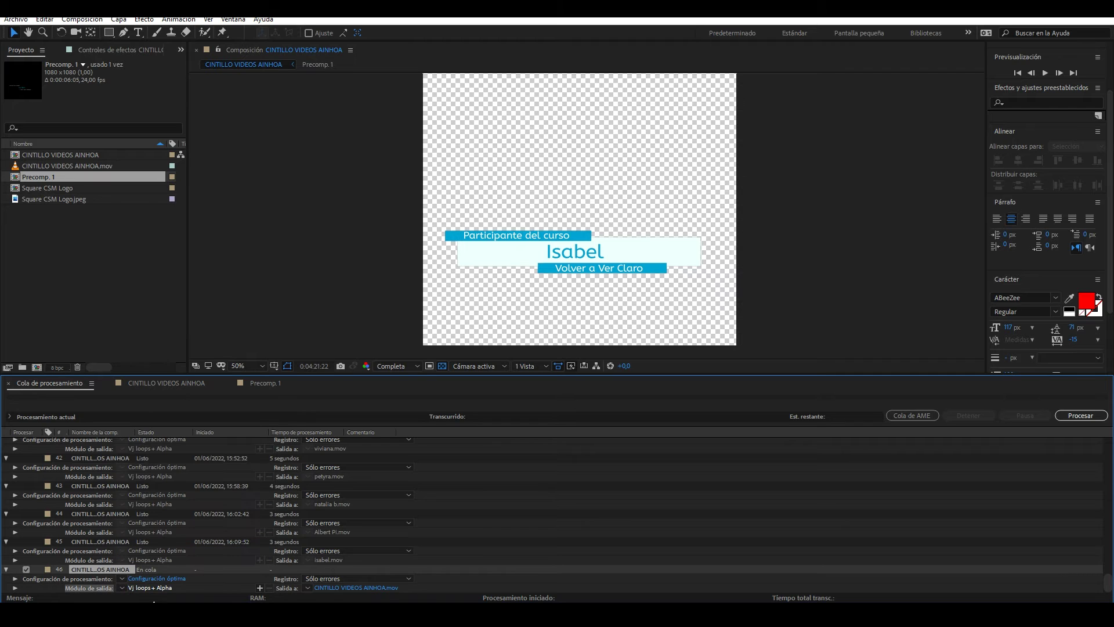
{"action": "left_click", "coordinate": [363, 588]}
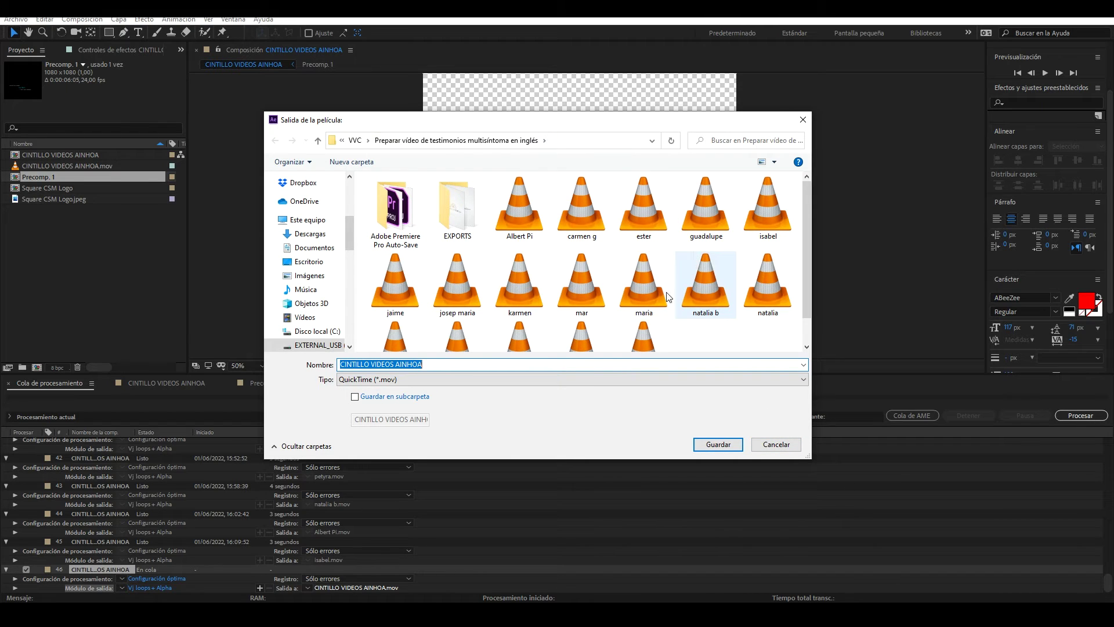
{"action": "scroll", "coordinate": [737, 270], "scroll_direction": "down", "scroll_amount": 1}
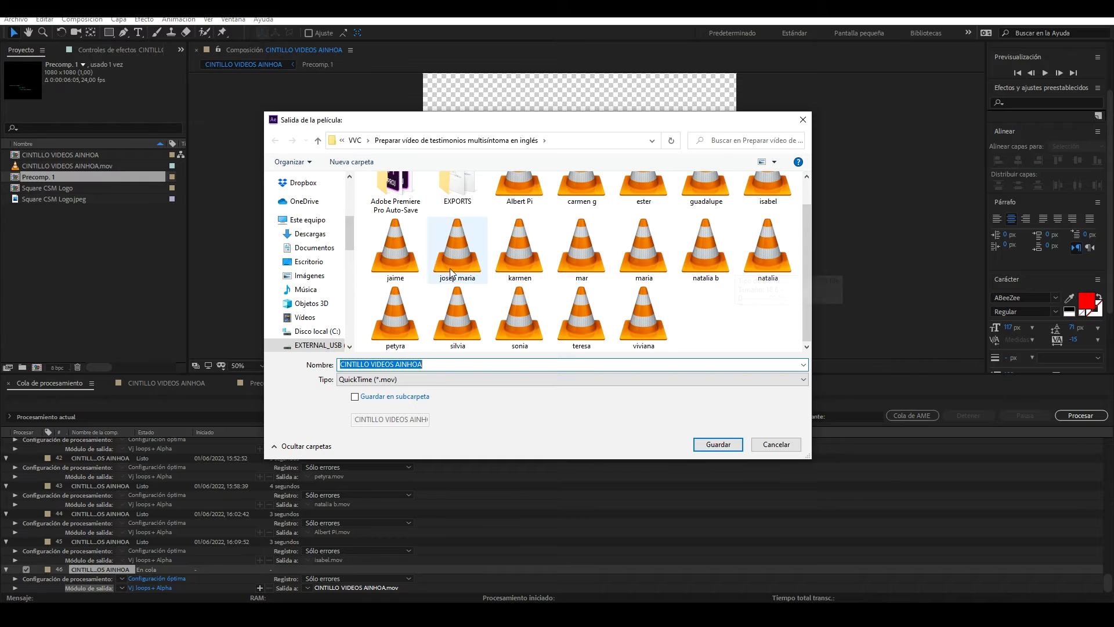
{"action": "scroll", "coordinate": [580, 316], "scroll_direction": "up", "scroll_amount": 1}
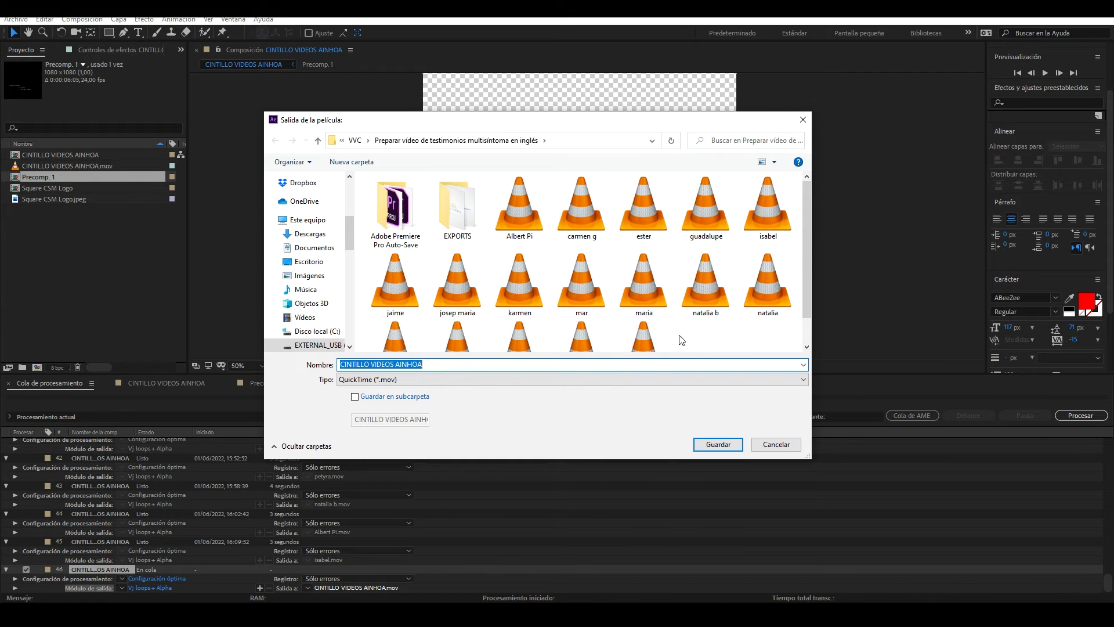
{"action": "left_click", "coordinate": [793, 445]}
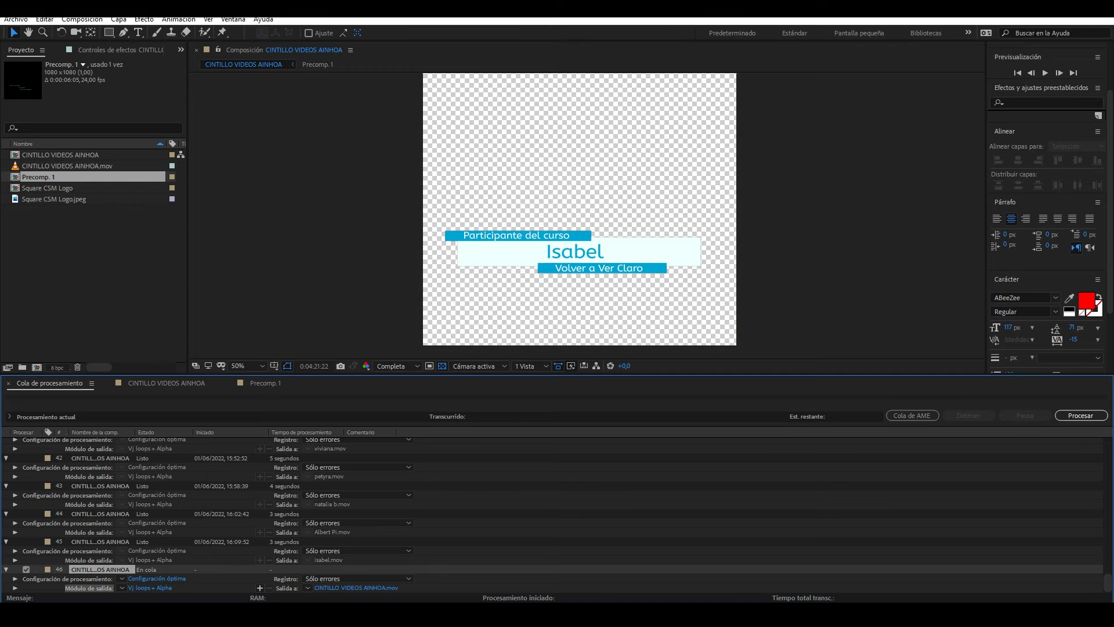
{"action": "key", "text": "alt+Tab"}
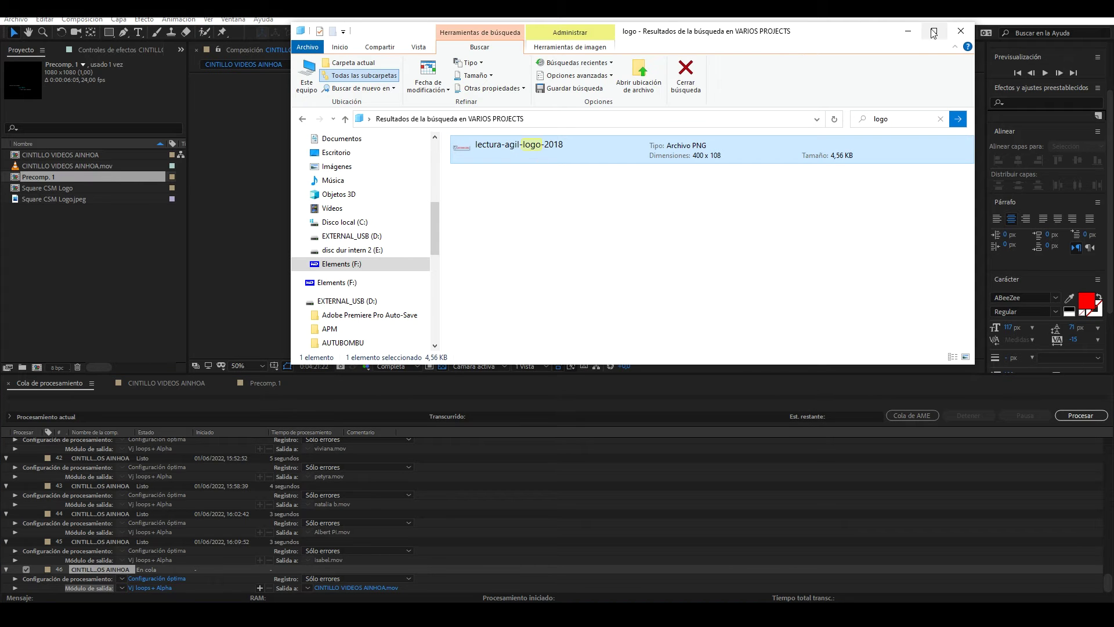
Open a new File Explorer window from the taskbar and scroll to the recent files
{"action": "left_click", "coordinate": [962, 31]}
{"action": "right_click", "coordinate": [96, 615]}
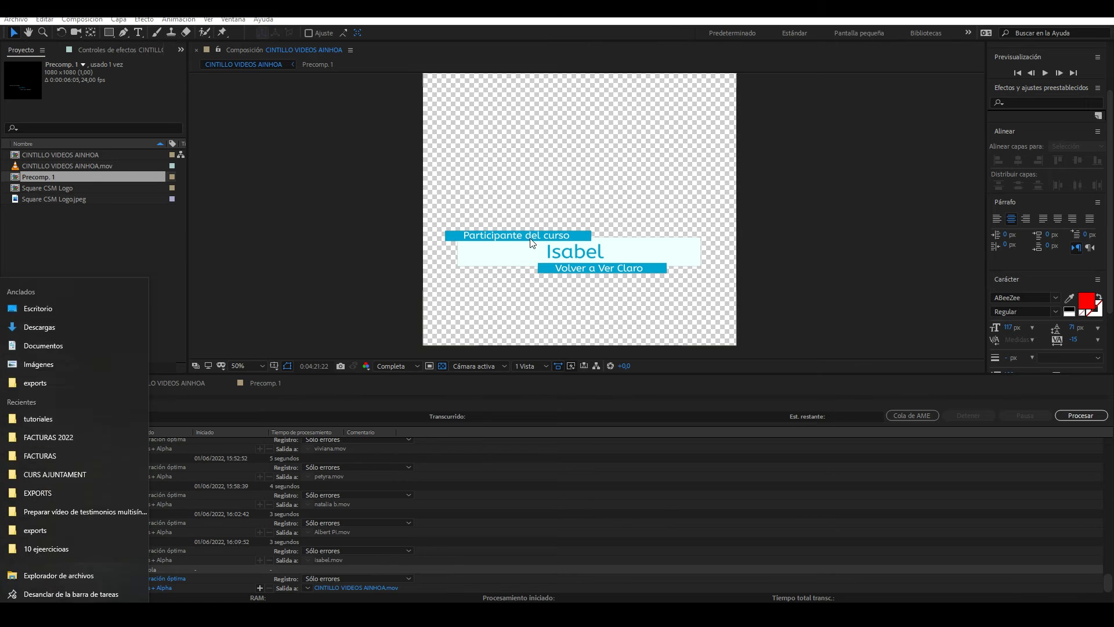
{"action": "left_click", "coordinate": [58, 587]}
{"action": "scroll", "coordinate": [515, 313], "scroll_direction": "down", "scroll_amount": 5}
{"action": "scroll", "coordinate": [515, 313], "scroll_direction": "down", "scroll_amount": 1}
Go to the rendered lower-third video's folder and preview it in VLC
{"action": "left_click", "coordinate": [532, 284]}
{"action": "right_click", "coordinate": [533, 284]}
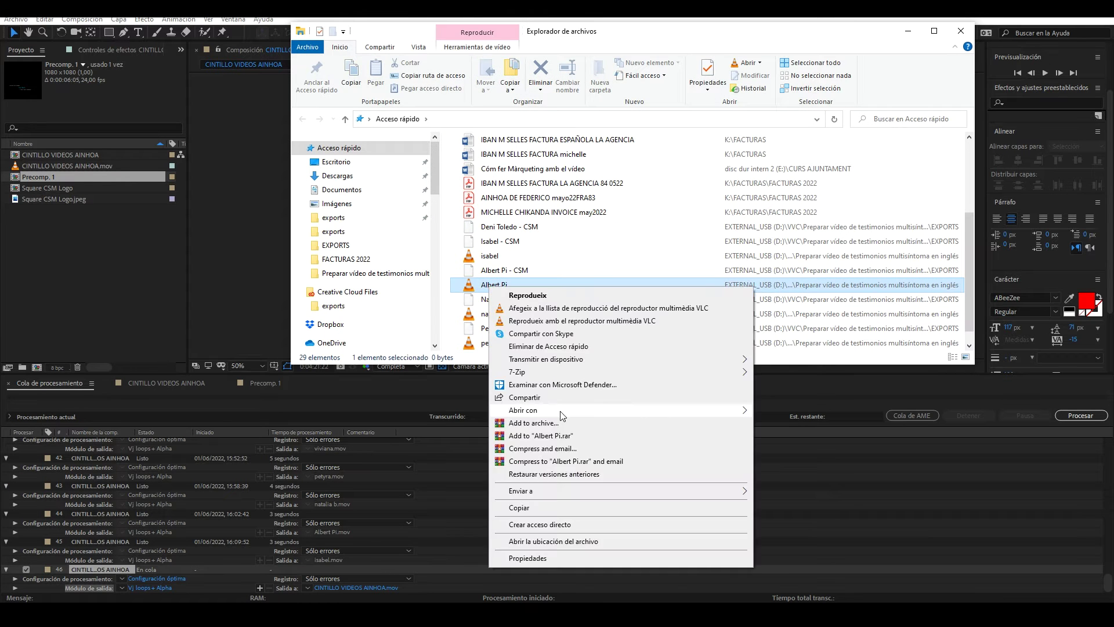
{"action": "left_click", "coordinate": [530, 543]}
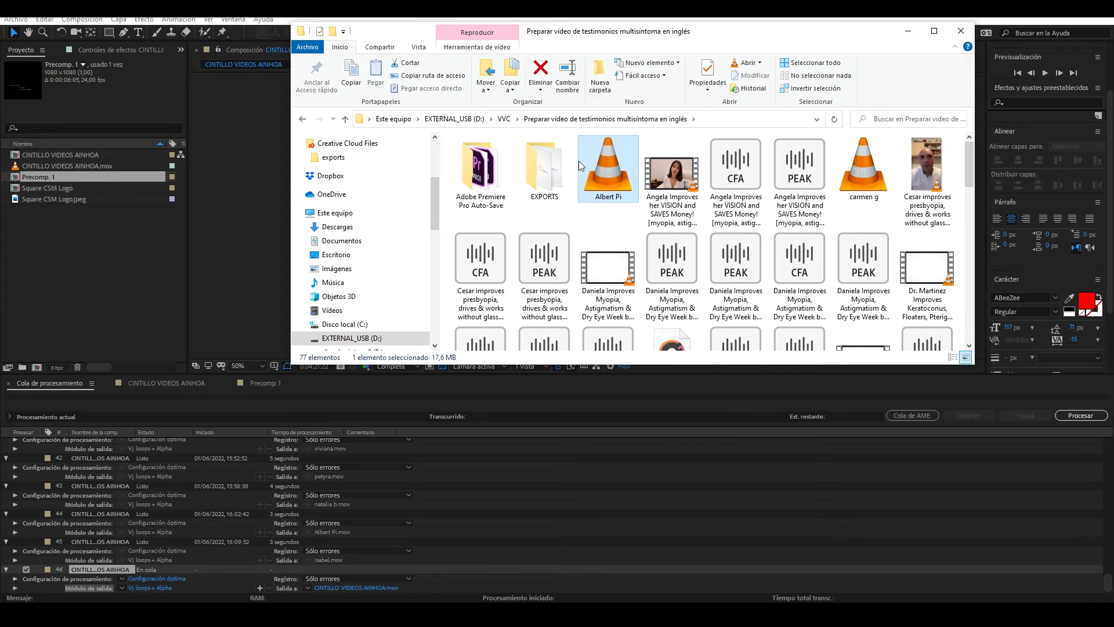
{"action": "double_click", "coordinate": [609, 170]}
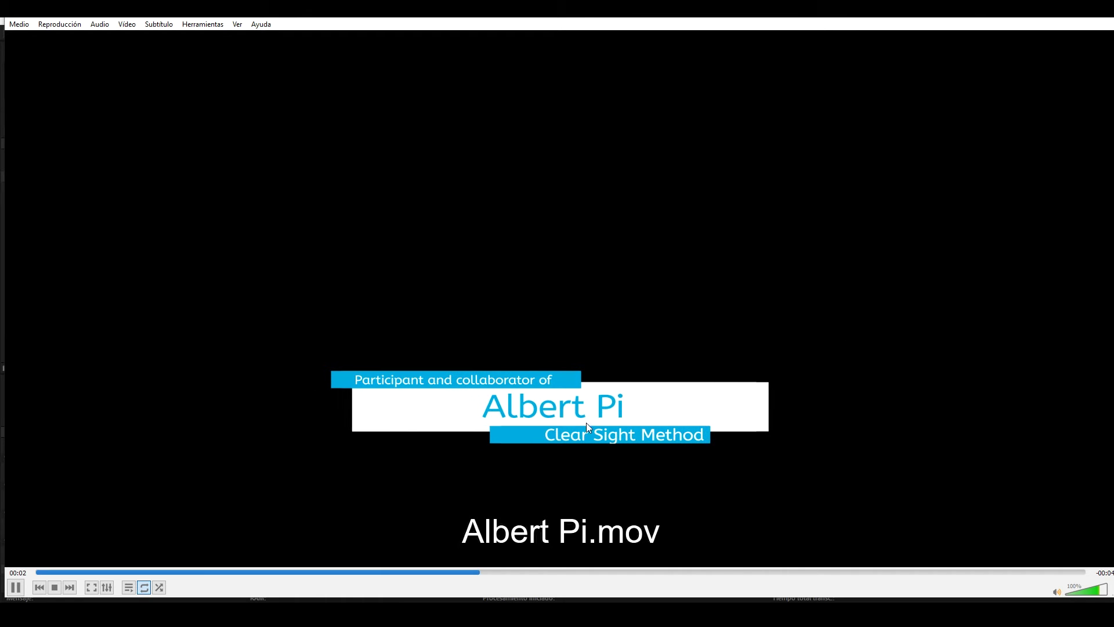
{"action": "left_click", "coordinate": [1106, 17]}
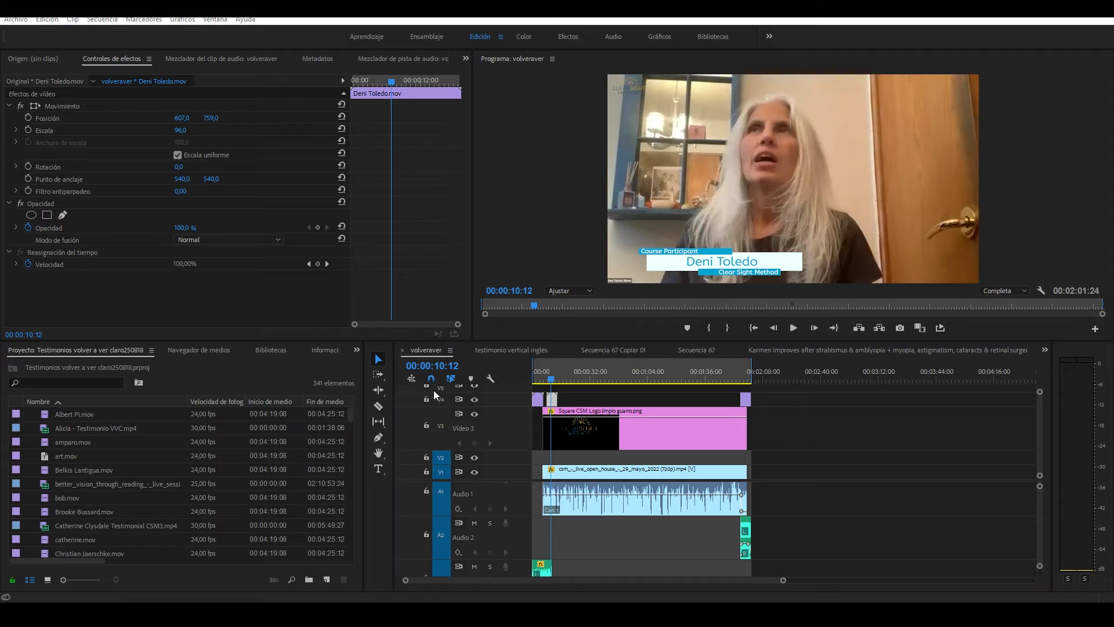
Import the rendered lower-third .mov from Explorer into Premiere's Project panel
{"action": "key", "text": "alt+Tab"}
{"action": "mouse_move", "coordinate": [609, 174]}
{"action": "left_mouse_down"}
{"action": "mouse_move", "coordinate": [34, 472]}
{"action": "mouse_move", "coordinate": [83, 464]}
{"action": "left_mouse_up"}
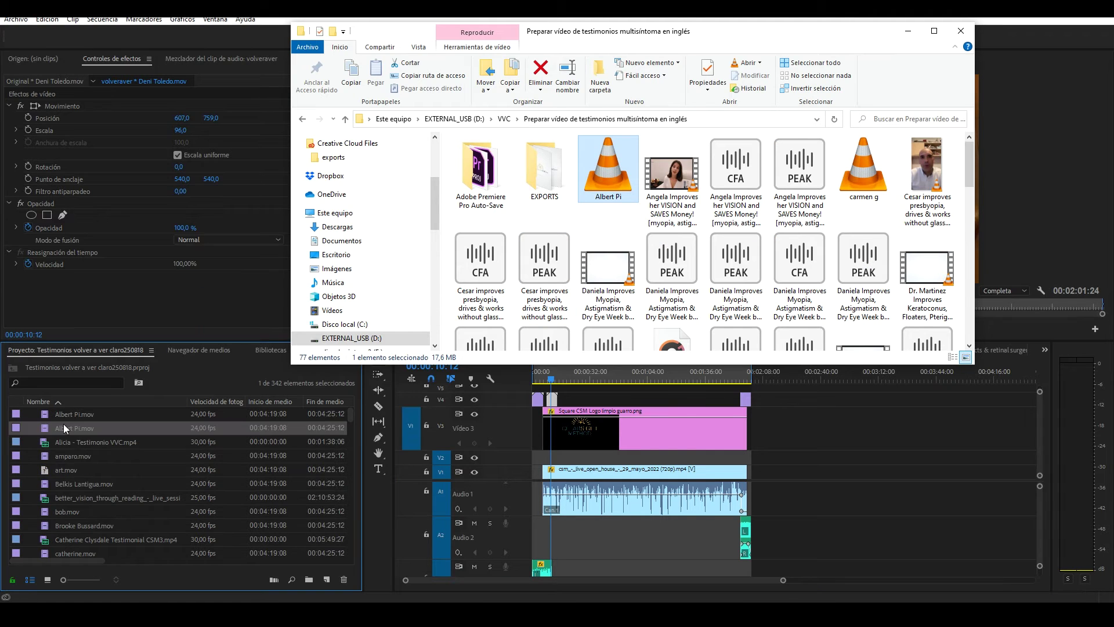
{"action": "left_click", "coordinate": [44, 429]}
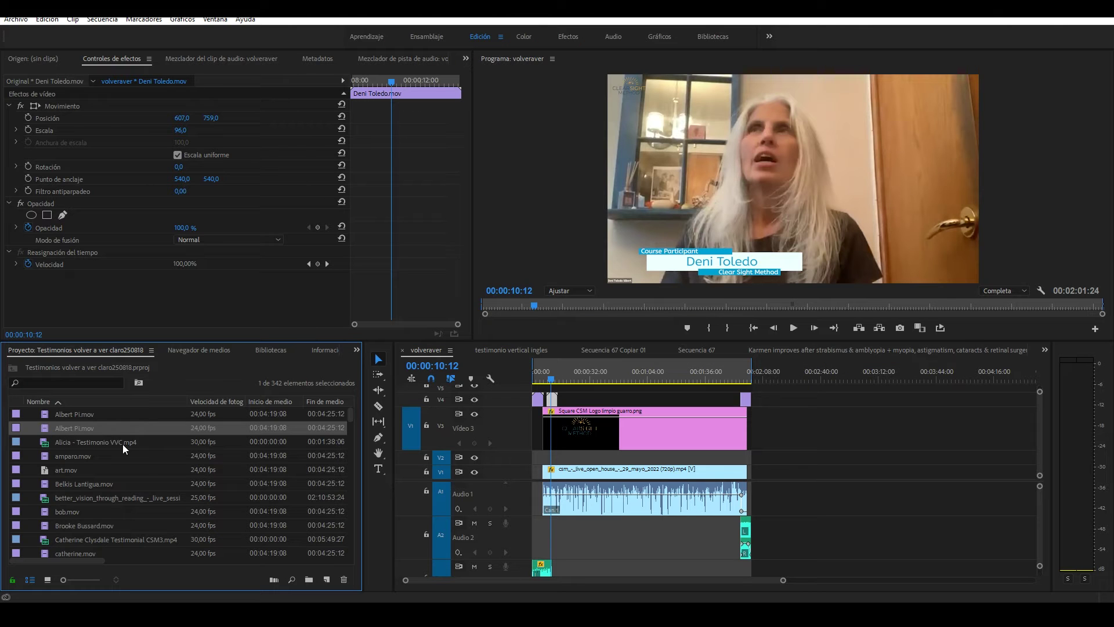
Replace the old V4 lower-third with the new clip at the playhead and play it back
{"action": "left_click", "coordinate": [552, 399]}
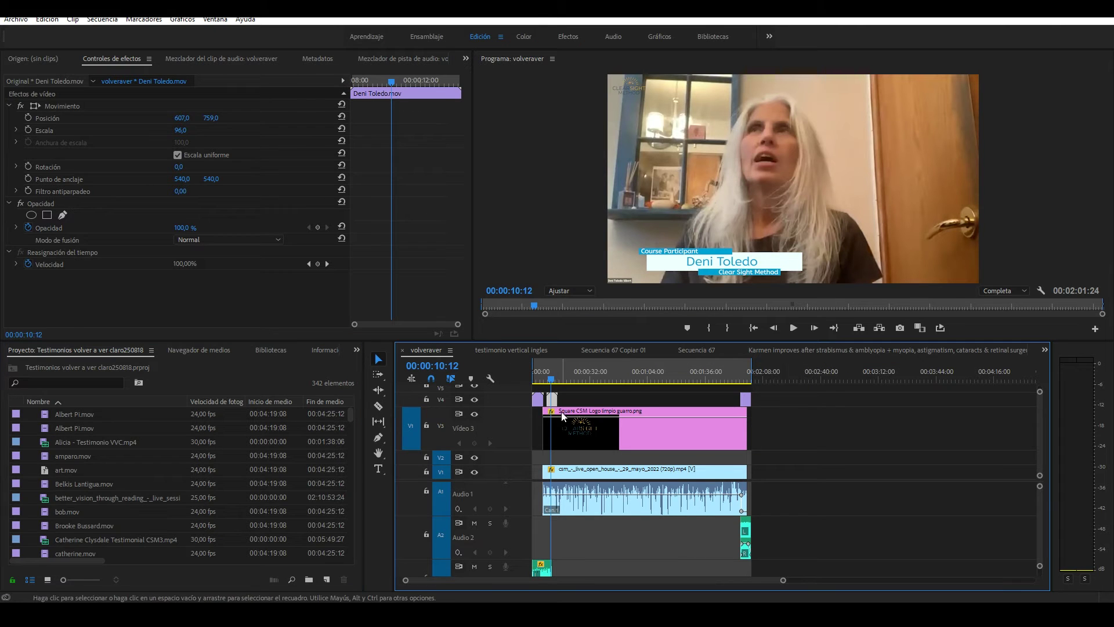
{"action": "key", "text": "Delete"}
{"action": "left_click_drag", "start_coordinate": [48, 429], "coordinate": [560, 406]}
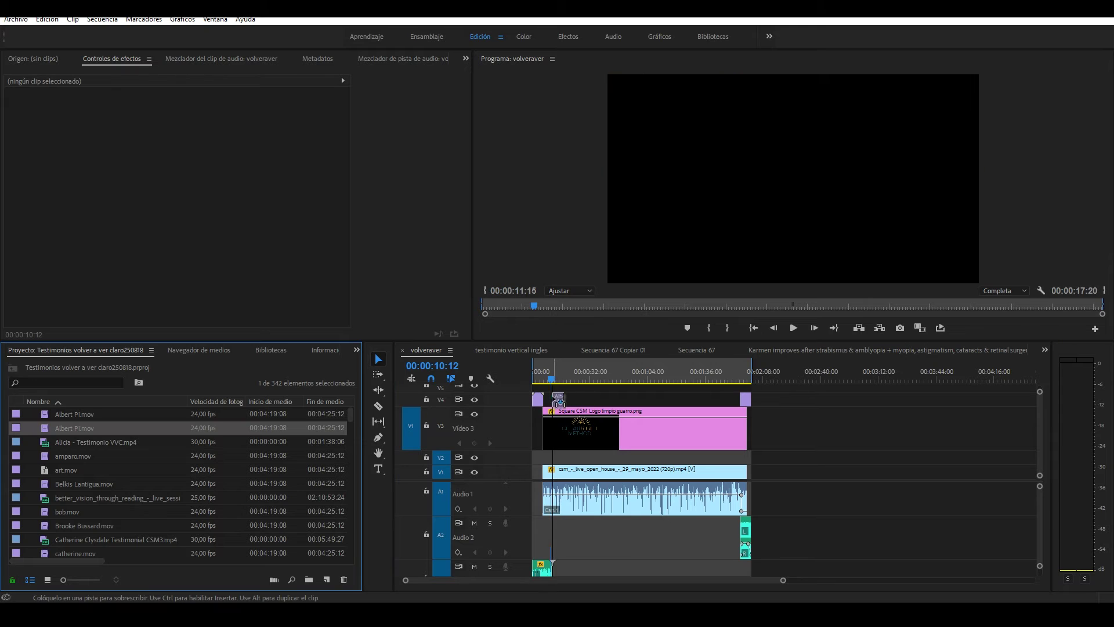
{"action": "left_click", "coordinate": [557, 405]}
{"action": "key", "text": "space"}
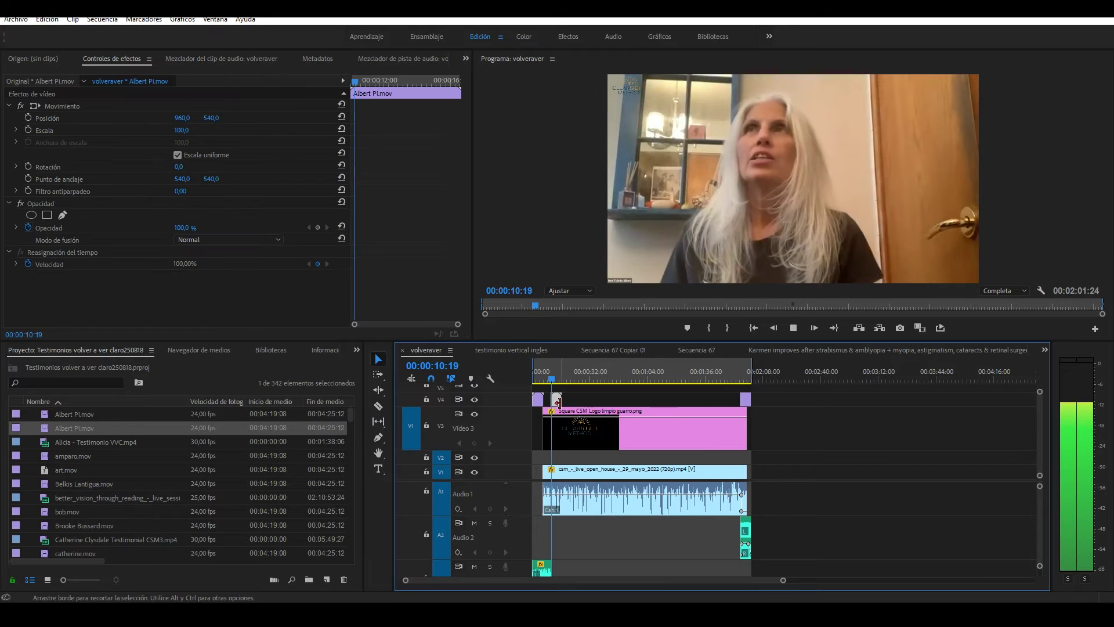
{"action": "key", "text": "space"}
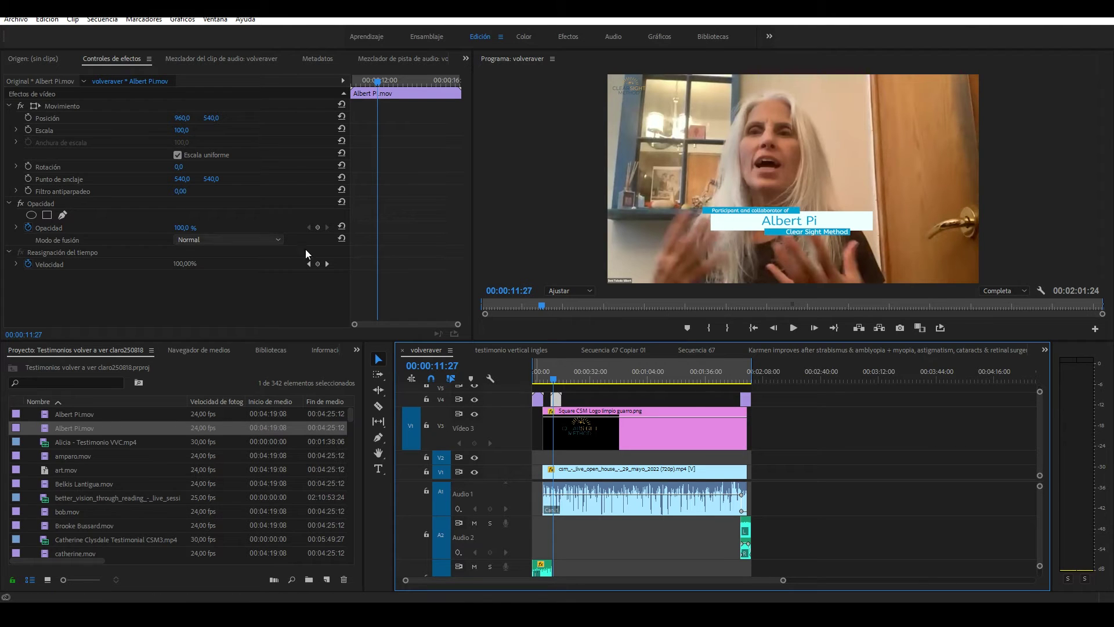
{"action": "left_click", "coordinate": [72, 106]}
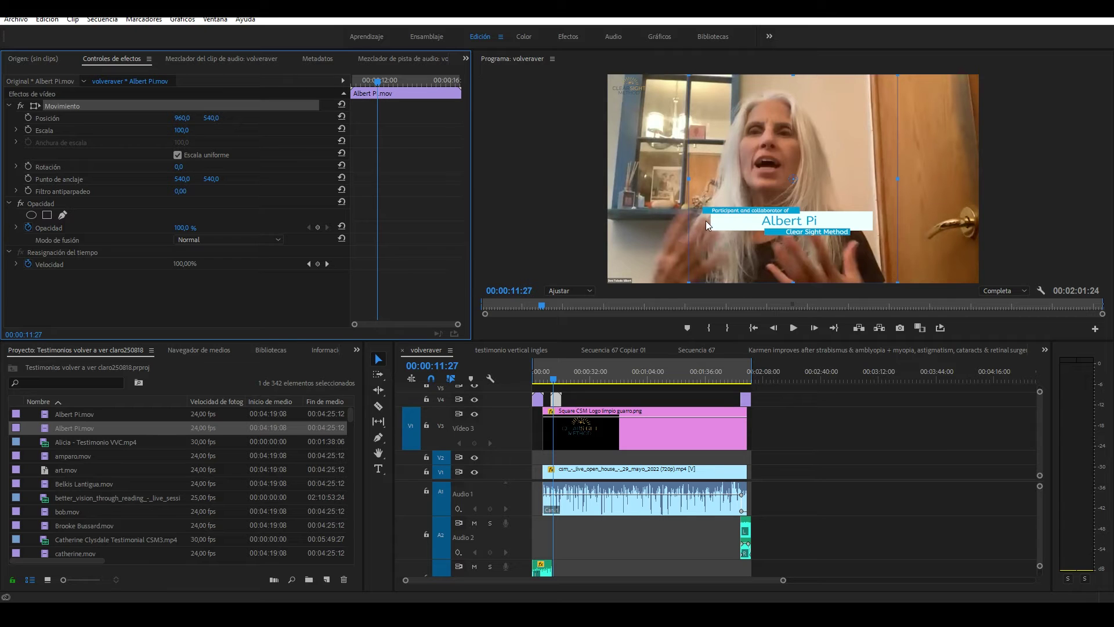
Adjust the new lower-third's Motion Position in Effect Controls, settling near 1029, 373
{"action": "left_click", "coordinate": [625, 417]}
{"action": "left_click", "coordinate": [555, 401]}
{"action": "left_click", "coordinate": [182, 118]}
{"action": "type", "text": "546"}
{"action": "key", "text": "Return"}
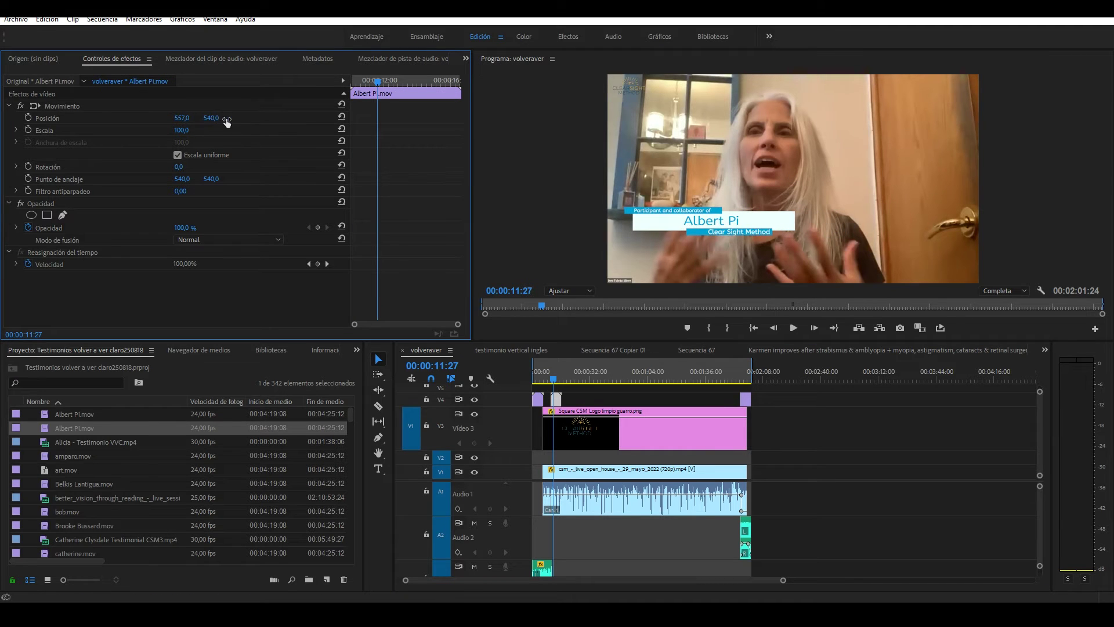
{"action": "left_click_drag", "start_coordinate": [211, 118], "coordinate": [320, 118]}
{"action": "left_click_drag", "start_coordinate": [182, 118], "coordinate": [697, 117]}
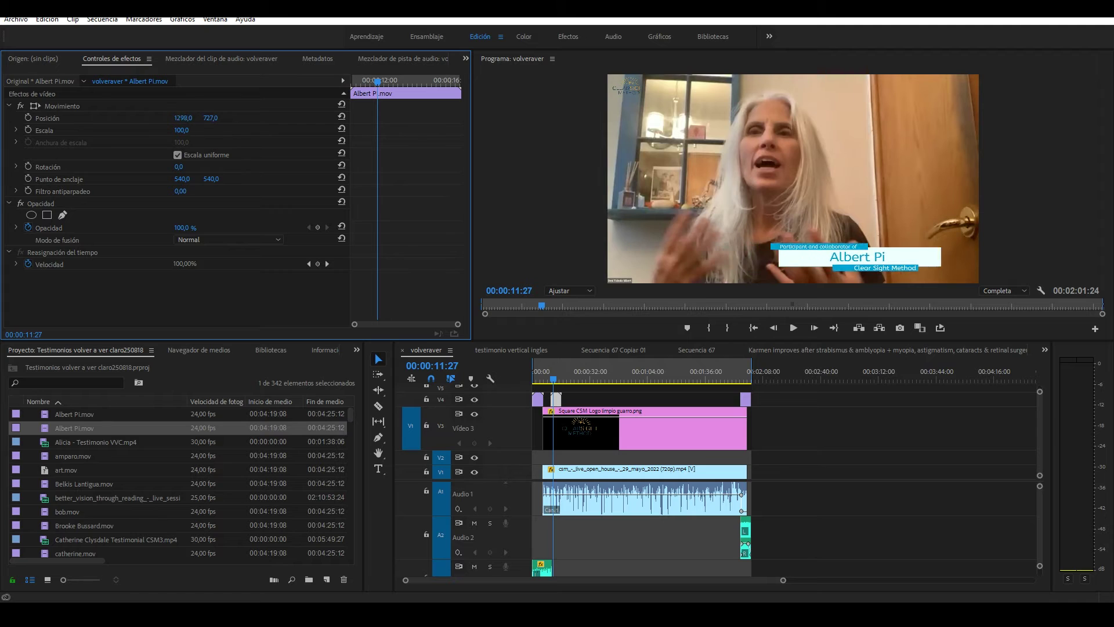
{"action": "left_click_drag", "start_coordinate": [212, 118], "coordinate": [0, 118]}
{"action": "left_click_drag", "start_coordinate": [211, 118], "coordinate": [396, 118]}
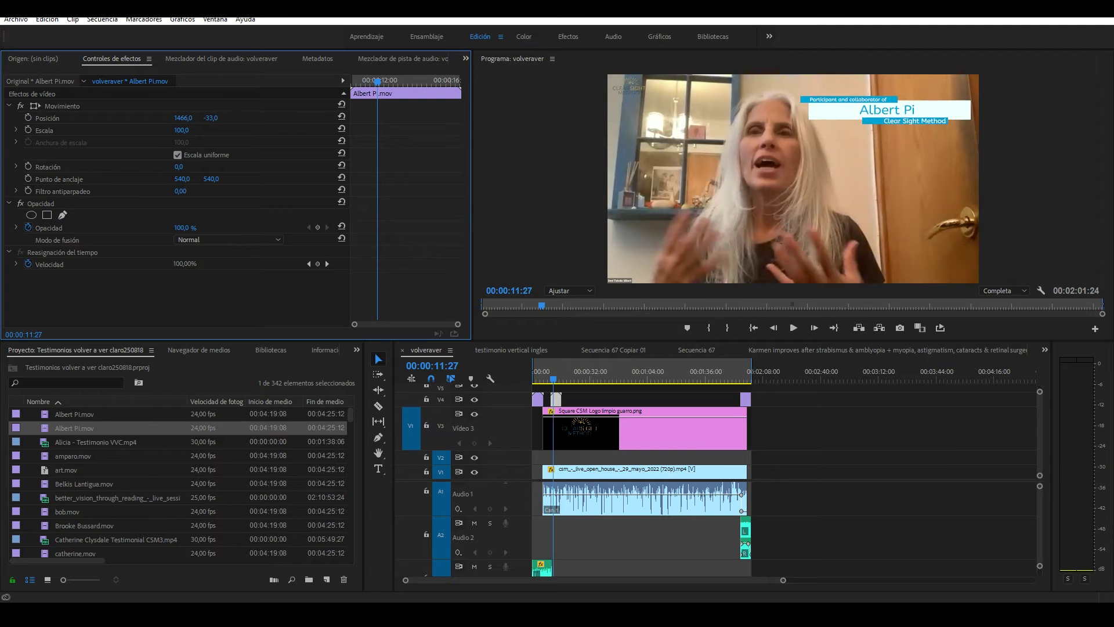
{"action": "left_click_drag", "start_coordinate": [174, 118], "coordinate": [0, 118]}
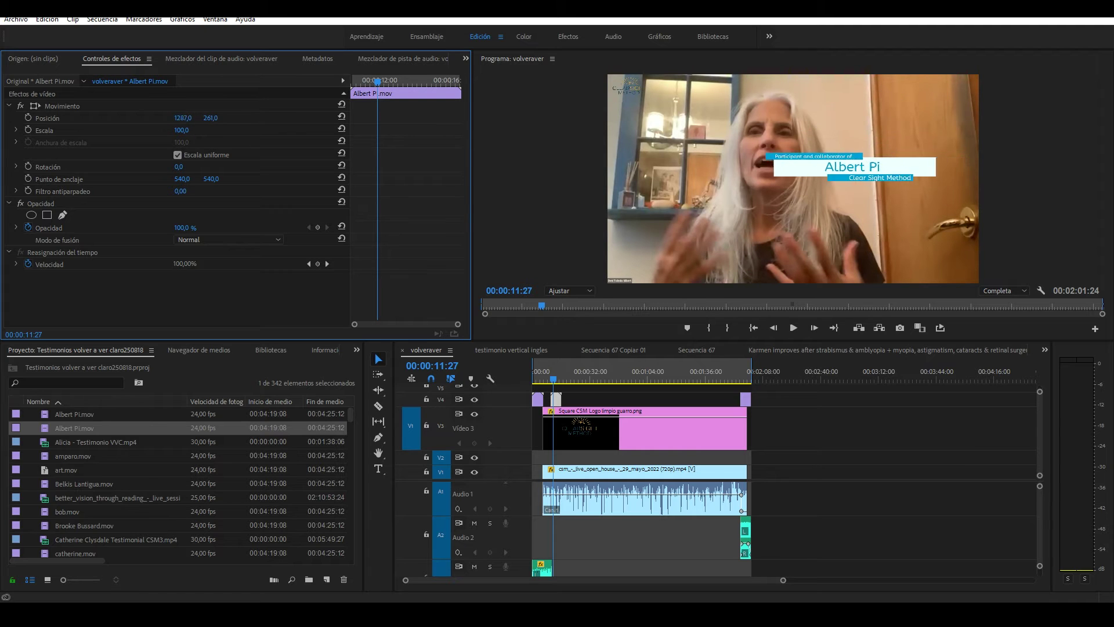
Scale the lower-third to 175% and deselect it
{"action": "right_click", "coordinate": [553, 399]}
{"action": "left_click", "coordinate": [237, 130]}
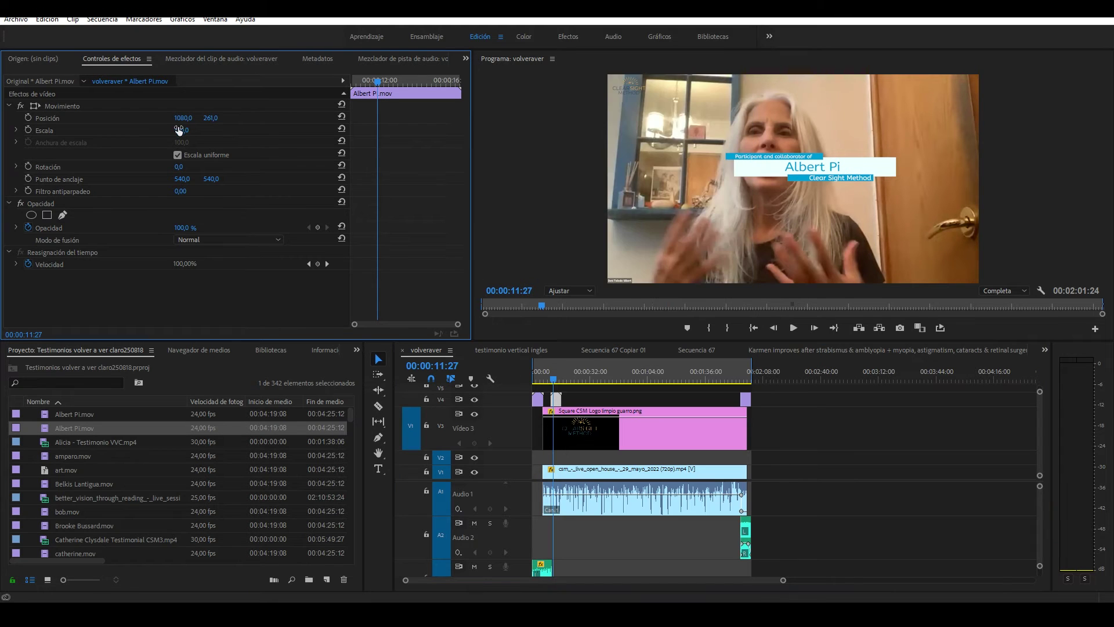
{"action": "left_click_drag", "start_coordinate": [178, 130], "coordinate": [295, 130]}
{"action": "mouse_move", "coordinate": [179, 130]}
{"action": "left_mouse_down"}
{"action": "mouse_move", "coordinate": [125, 130]}
{"action": "mouse_move", "coordinate": [167, 130]}
{"action": "mouse_move", "coordinate": [154, 118]}
{"action": "mouse_move", "coordinate": [276, 117]}
{"action": "left_mouse_up"}
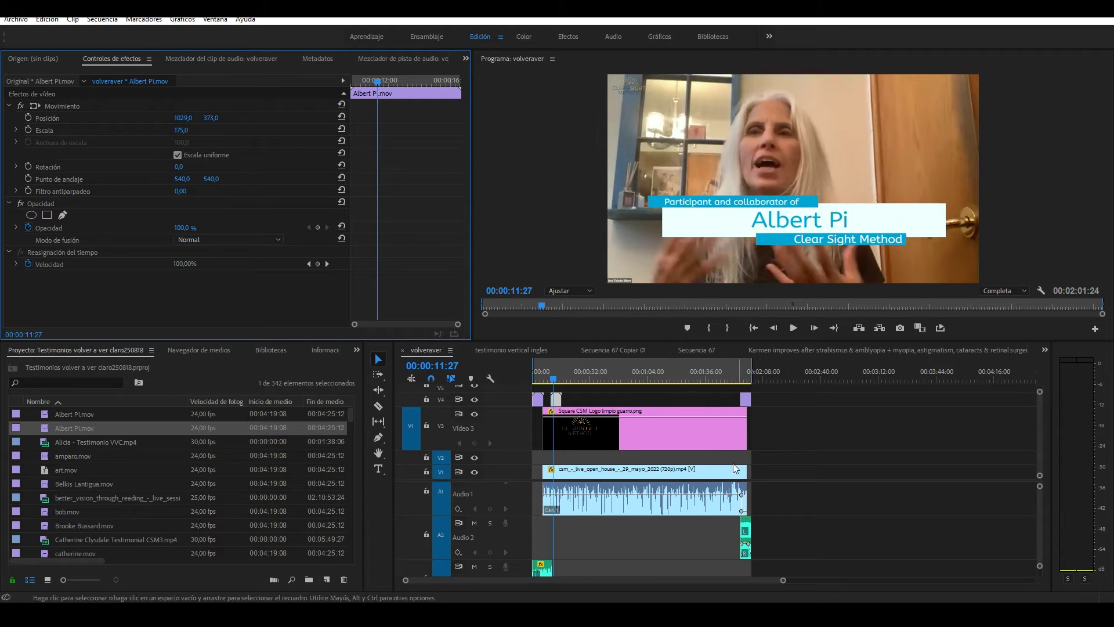
{"action": "left_click", "coordinate": [682, 476]}
{"action": "key", "text": "alt+Tab"}
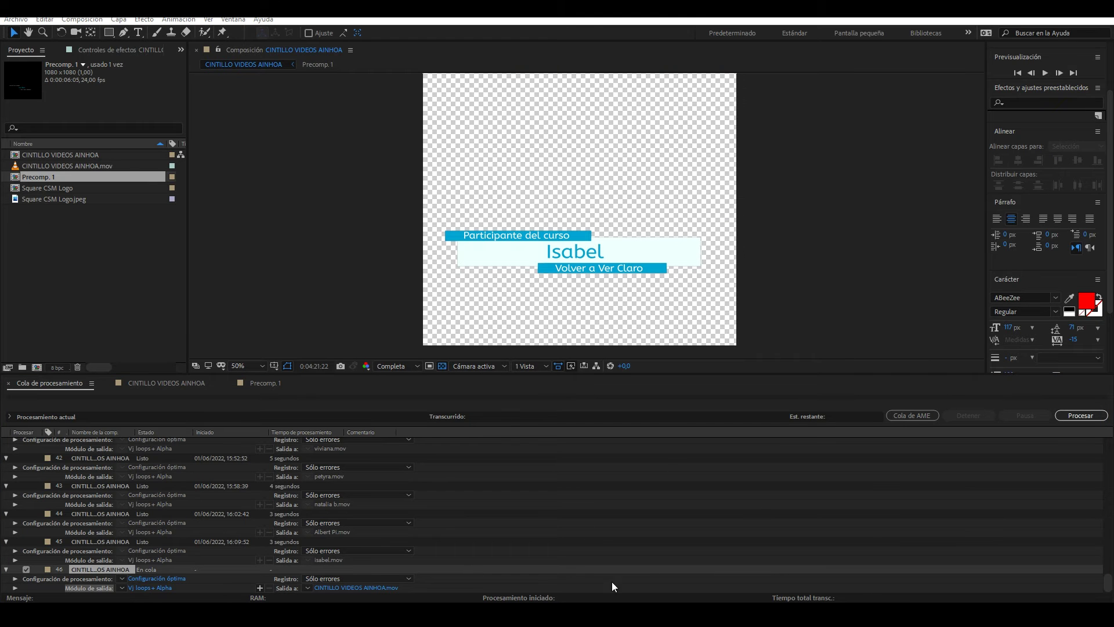
Close the previous project, start a fresh empty one, and begin a new composition
{"action": "mouse_move", "coordinate": [662, 401]}
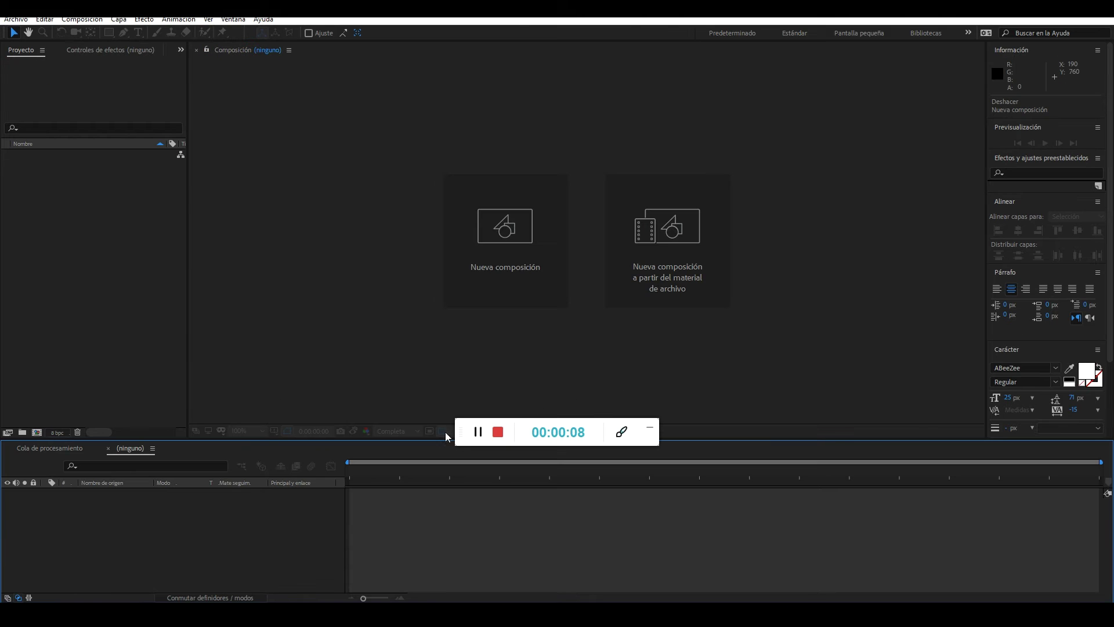
{"action": "left_click_drag", "start_coordinate": [458, 428], "coordinate": [1102, 595]}
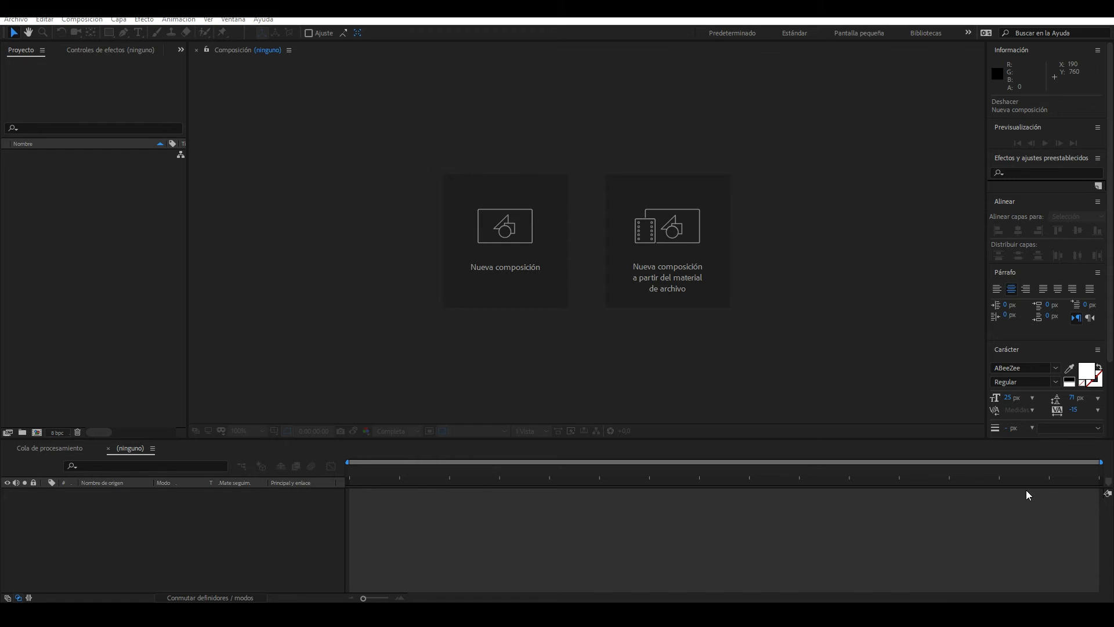
{"action": "left_click", "coordinate": [484, 274]}
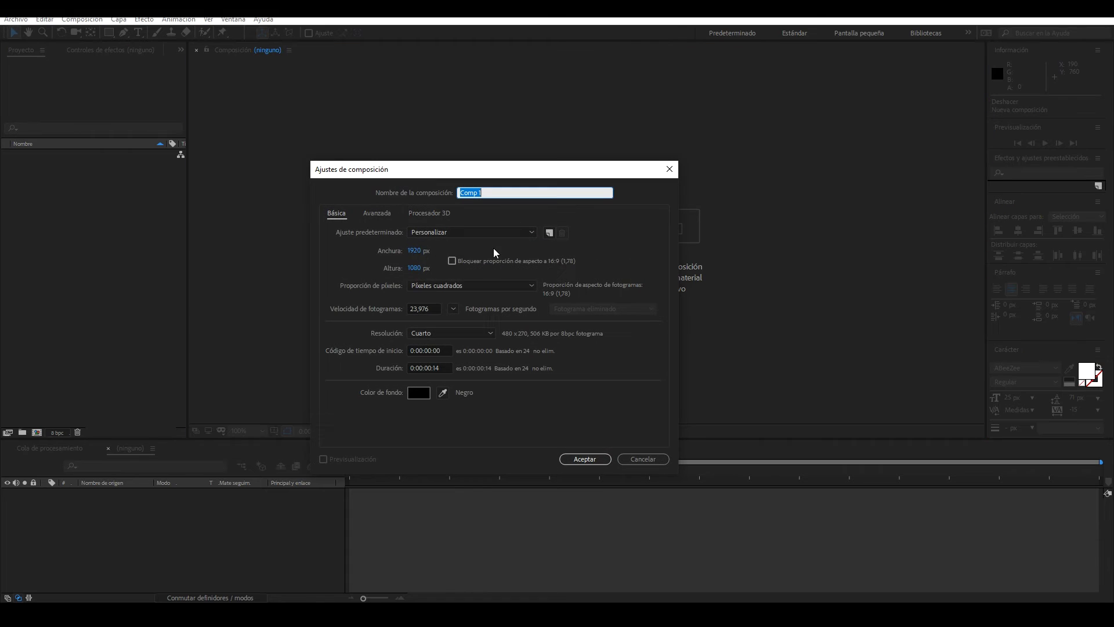
Create Comp 1 at 1920×1080 lasting 0:00:05:14 on black, with the transparency grid off
{"action": "left_click", "coordinate": [428, 368]}
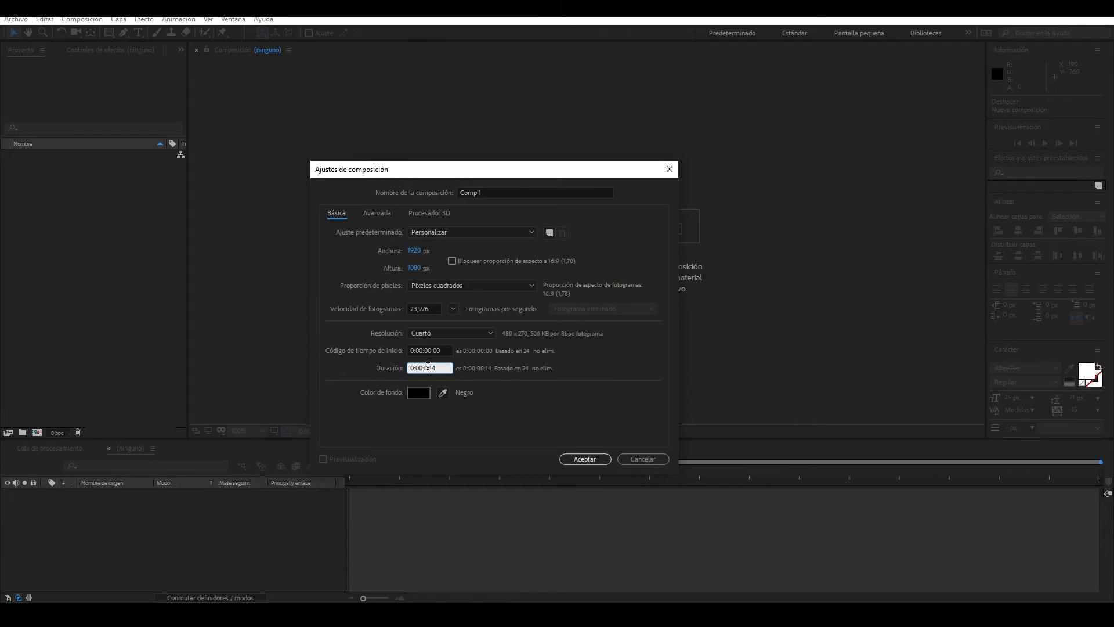
{"action": "type", "text": "5"}
{"action": "left_click", "coordinate": [577, 458]}
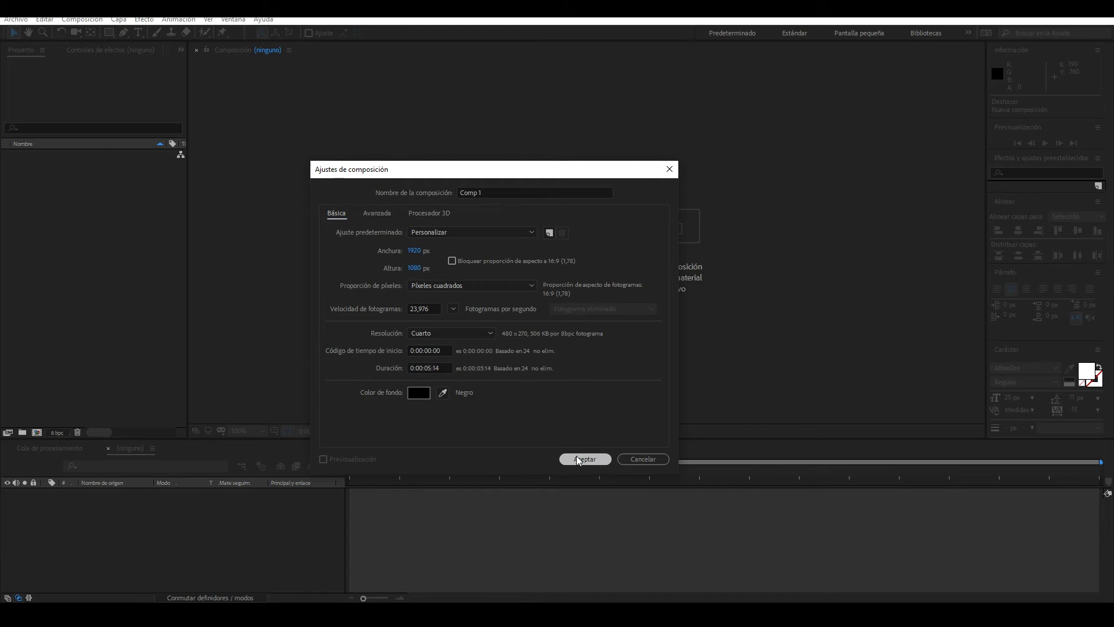
{"action": "left_click", "coordinate": [442, 430]}
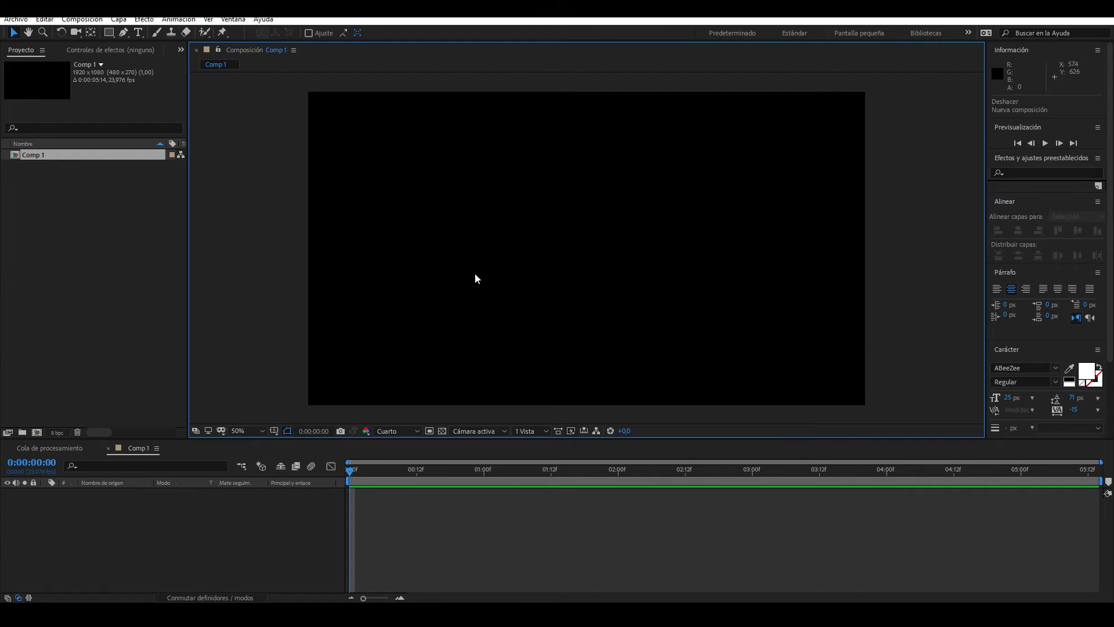
{"action": "left_click", "coordinate": [123, 532]}
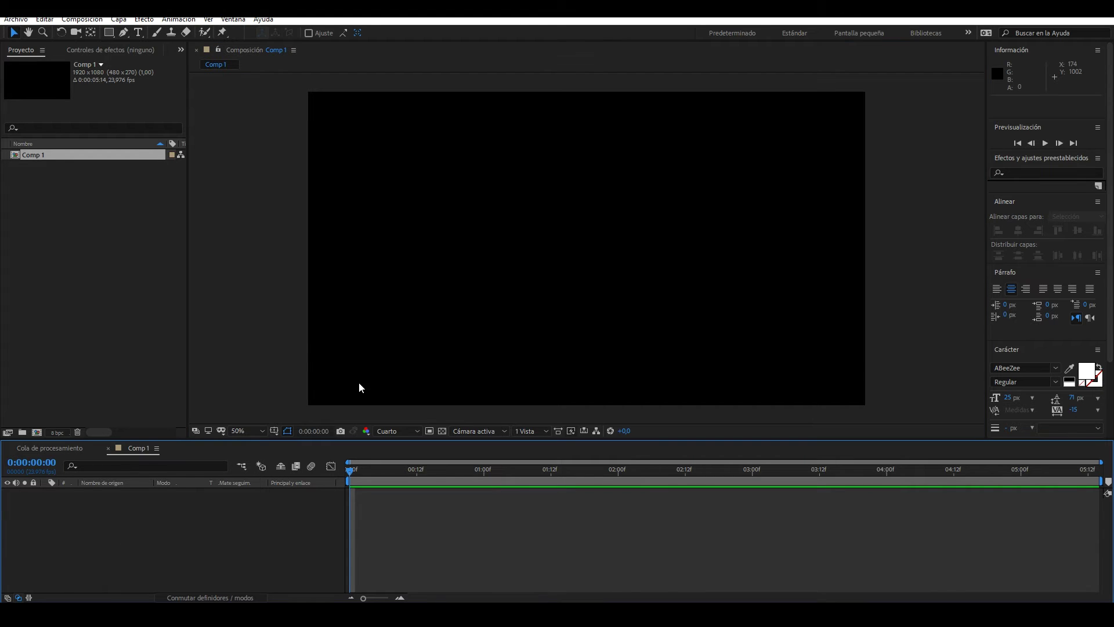
Add a 204 px white 'texto' text layer and set the preview to full resolution
{"action": "left_click", "coordinate": [137, 36]}
{"action": "left_click", "coordinate": [509, 265]}
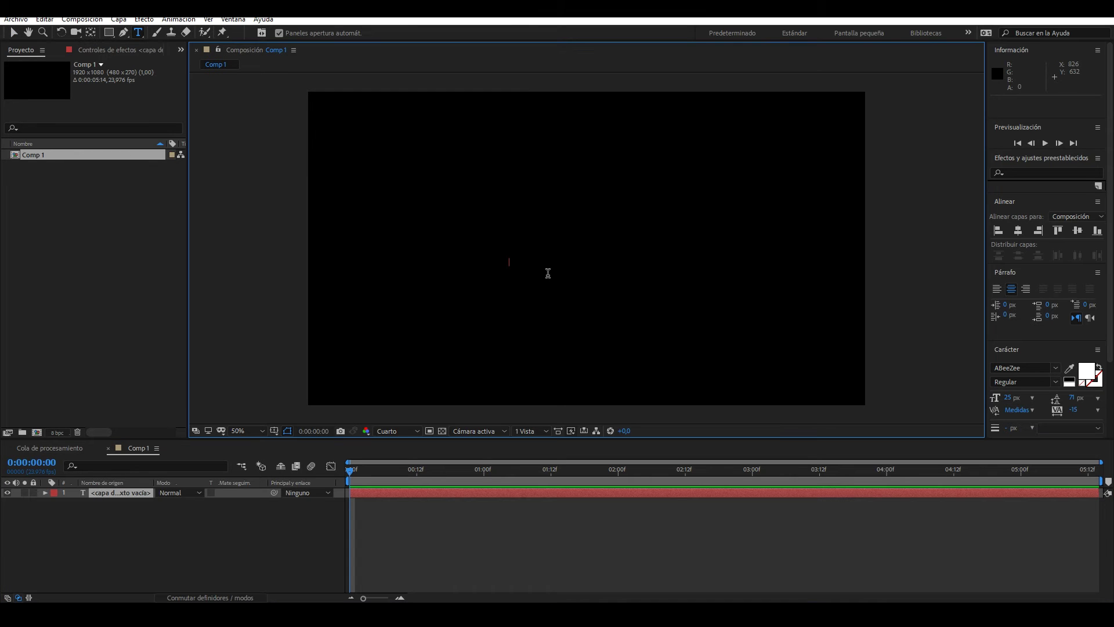
{"action": "type", "text": "texto"}
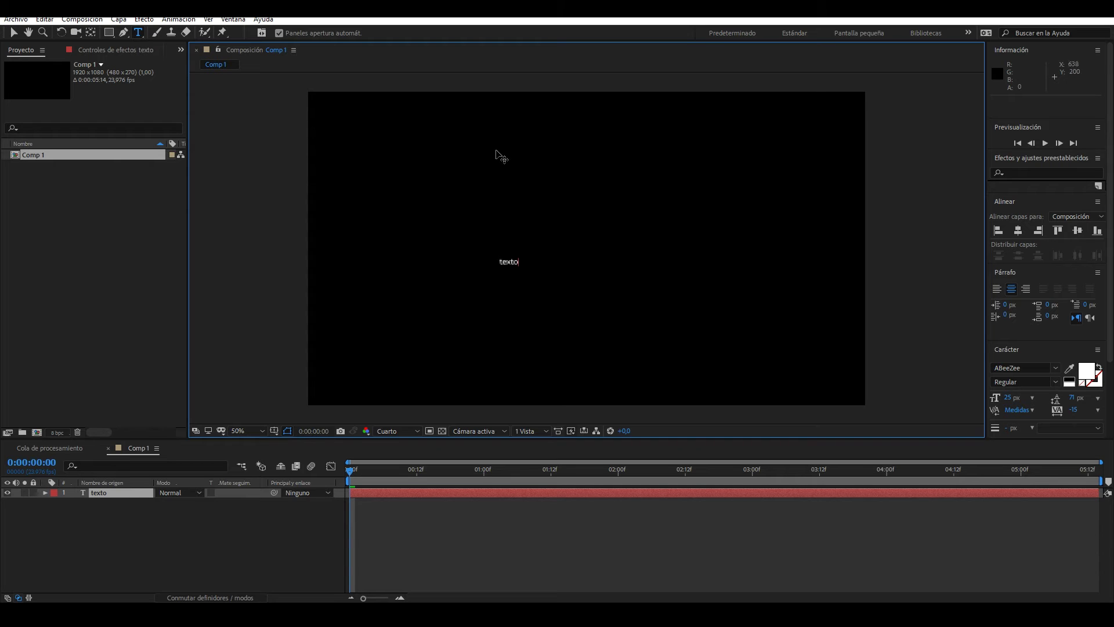
{"action": "left_click", "coordinate": [130, 493]}
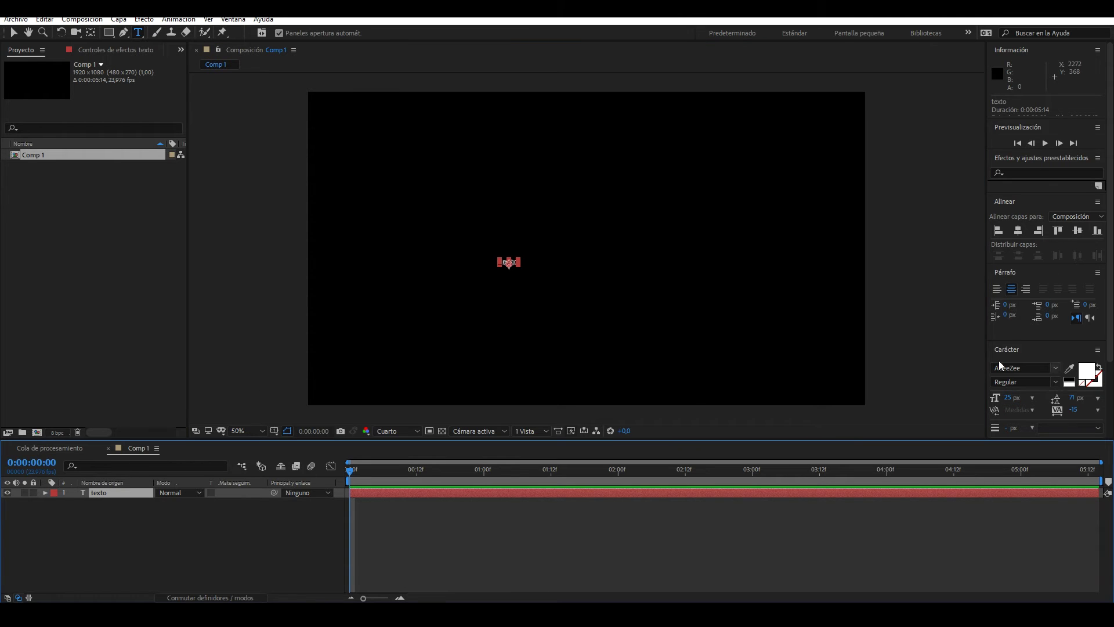
{"action": "left_click_drag", "start_coordinate": [1007, 398], "coordinate": [1006, 411]}
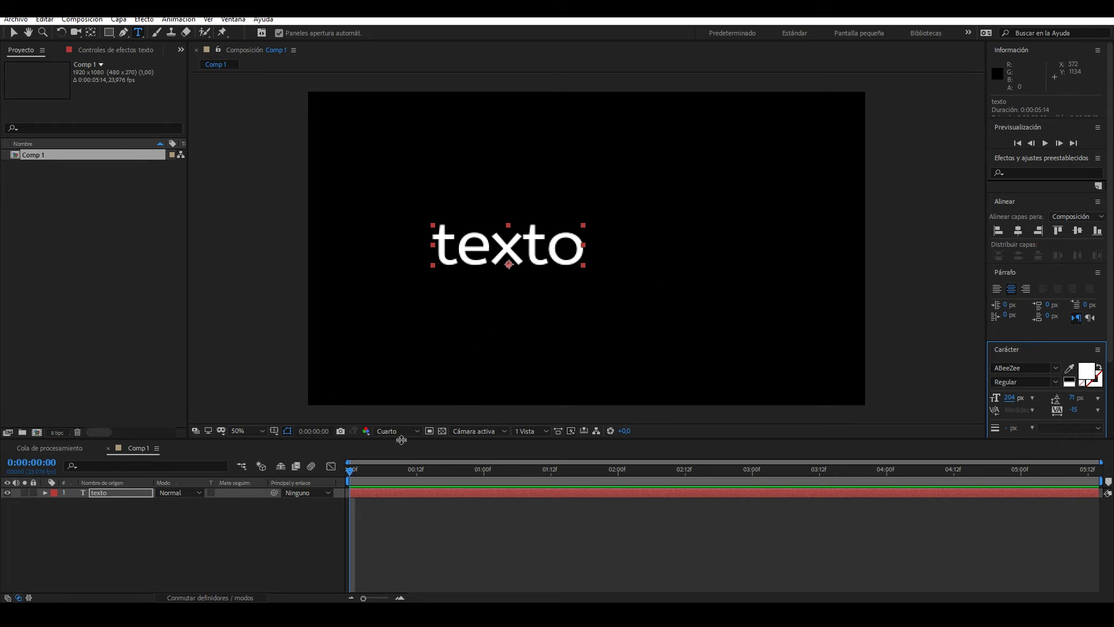
{"action": "left_click", "coordinate": [398, 437]}
{"action": "left_click", "coordinate": [402, 444]}
{"action": "left_click", "coordinate": [400, 434]}
{"action": "left_click", "coordinate": [402, 458]}
Centre the text's anchor point and align it to the composition centre
{"action": "left_click", "coordinate": [232, 531]}
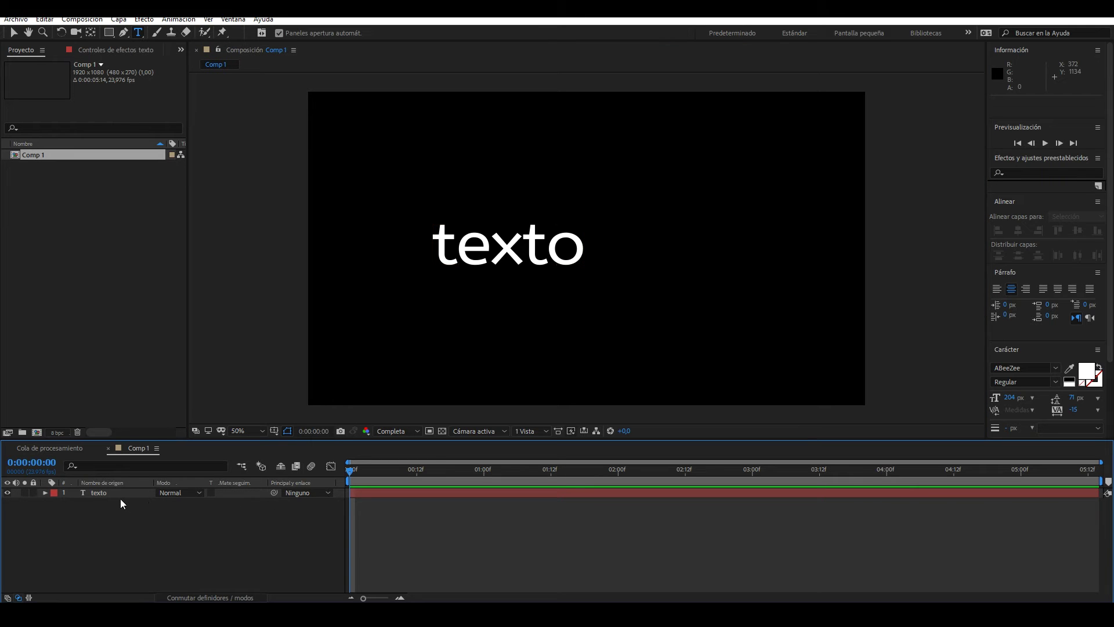
{"action": "left_click", "coordinate": [102, 493]}
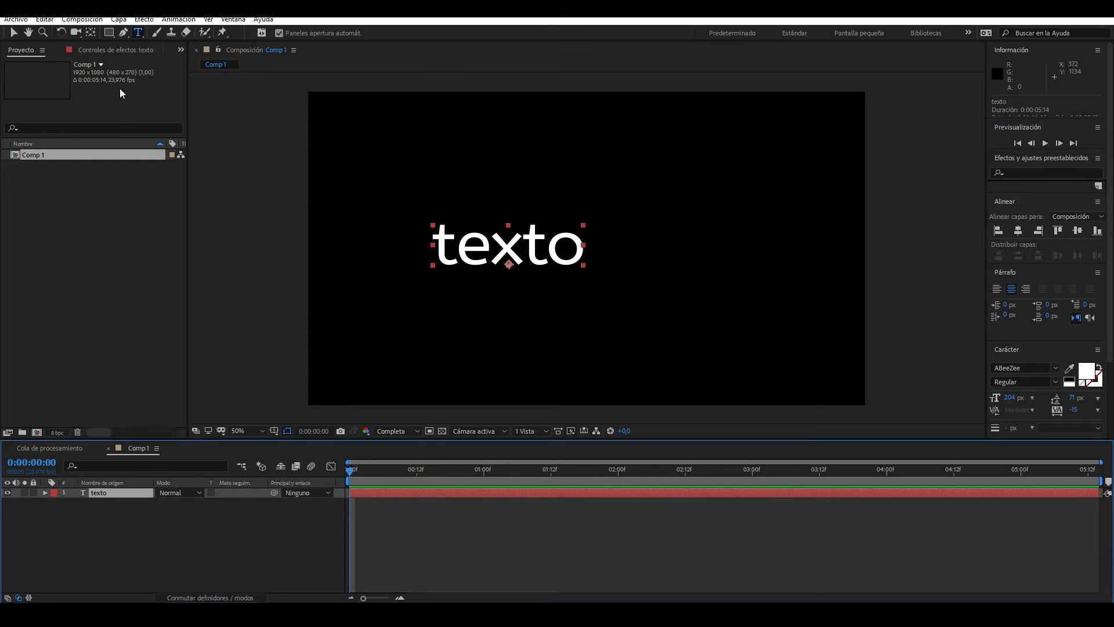
{"action": "left_click", "coordinate": [91, 32]}
{"action": "key", "text": "ctrl+alt+Home"}
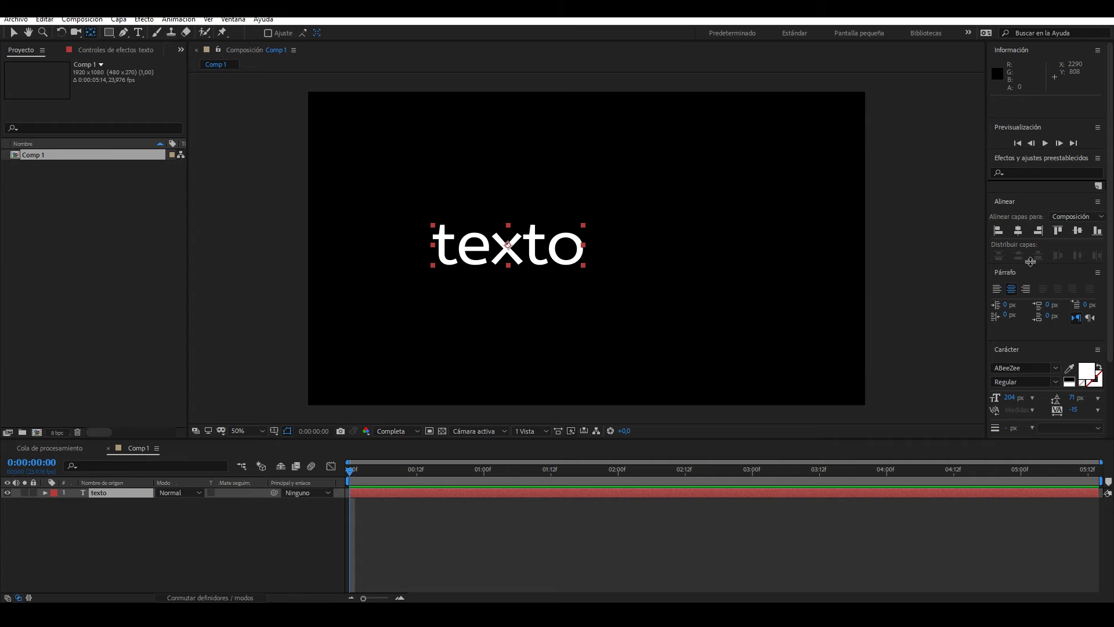
{"action": "left_click", "coordinate": [1018, 230]}
{"action": "left_click", "coordinate": [1078, 231]}
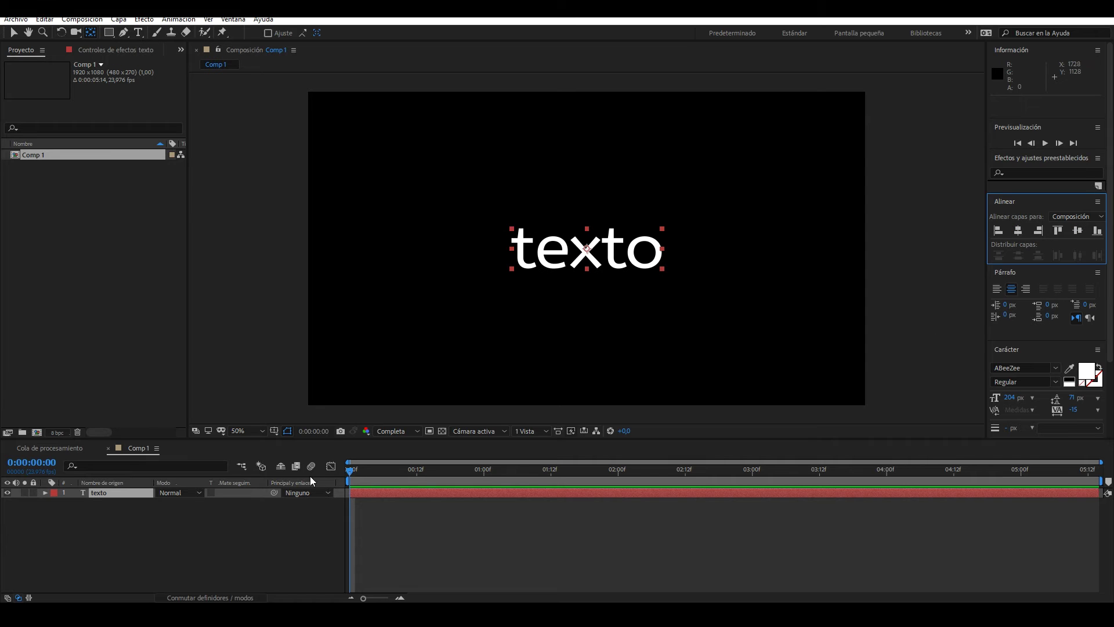
Set a Position keyframe on the text and move it to frame 9
{"action": "left_click", "coordinate": [202, 508]}
{"action": "left_click", "coordinate": [110, 496]}
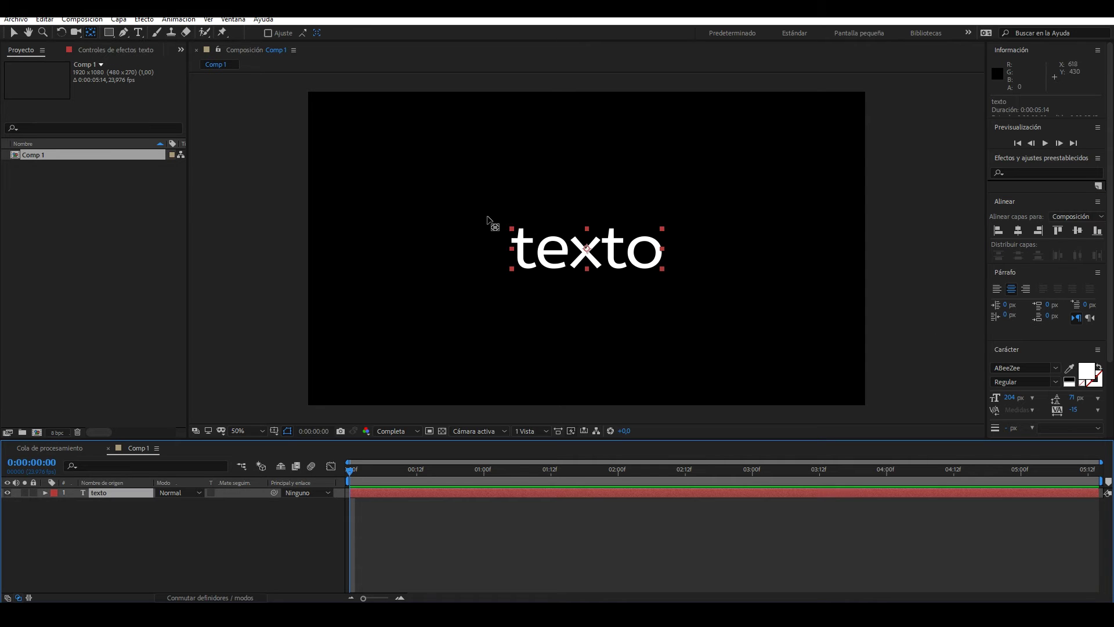
{"action": "key", "text": "p"}
{"action": "left_click", "coordinate": [74, 503]}
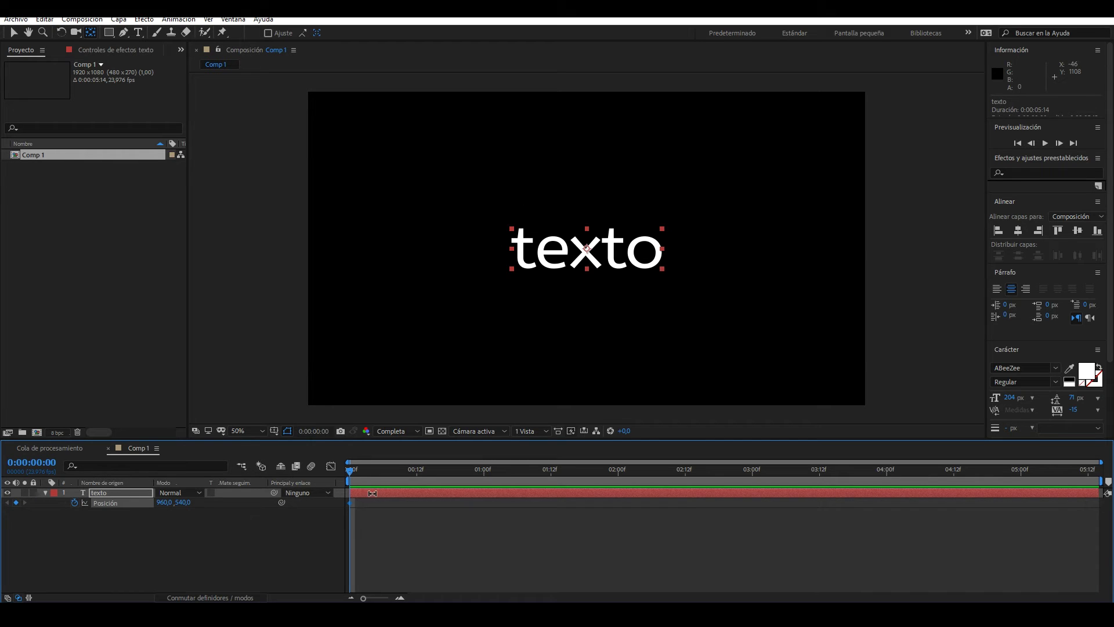
{"action": "left_click_drag", "start_coordinate": [350, 502], "coordinate": [399, 502]}
Start the text low at frame 0 and draw a white rectangle above it
{"action": "left_click_drag", "start_coordinate": [187, 503], "coordinate": [366, 506]}
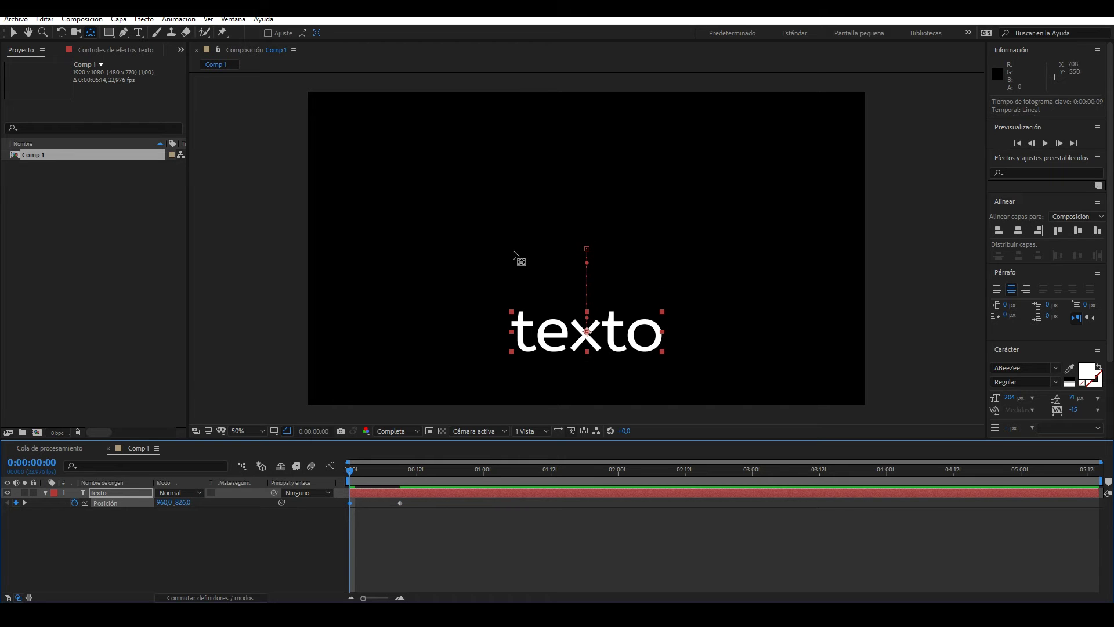
{"action": "left_click", "coordinate": [167, 540]}
{"action": "key", "text": "q"}
{"action": "left_click_drag", "start_coordinate": [484, 208], "coordinate": [696, 274]}
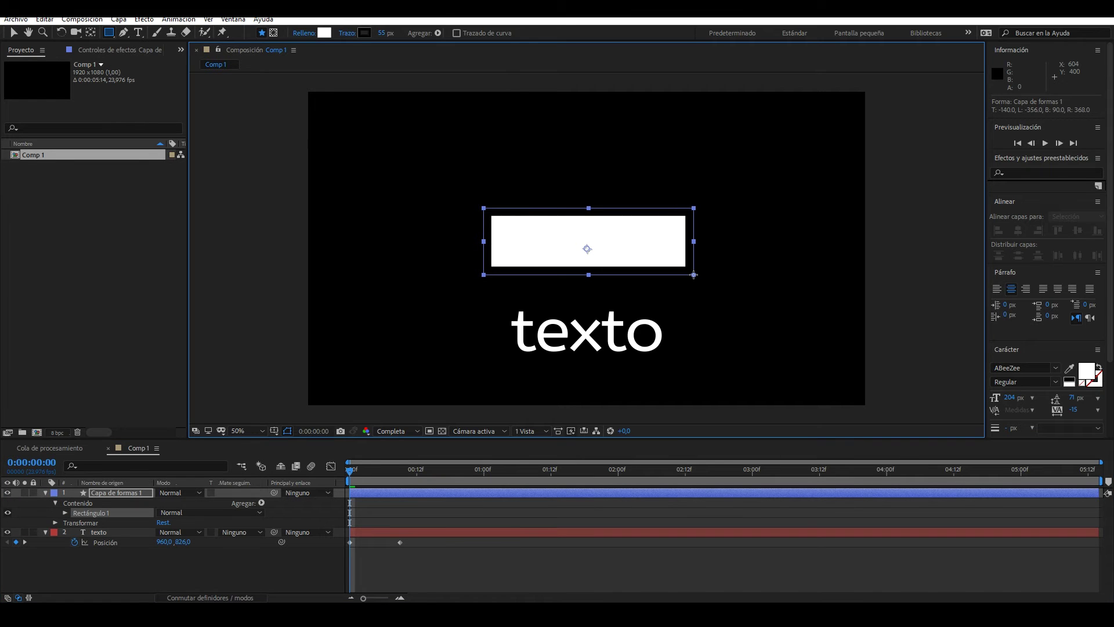
Give the rectangle a thin red (FF0000) outline
{"action": "left_click", "coordinate": [364, 33]}
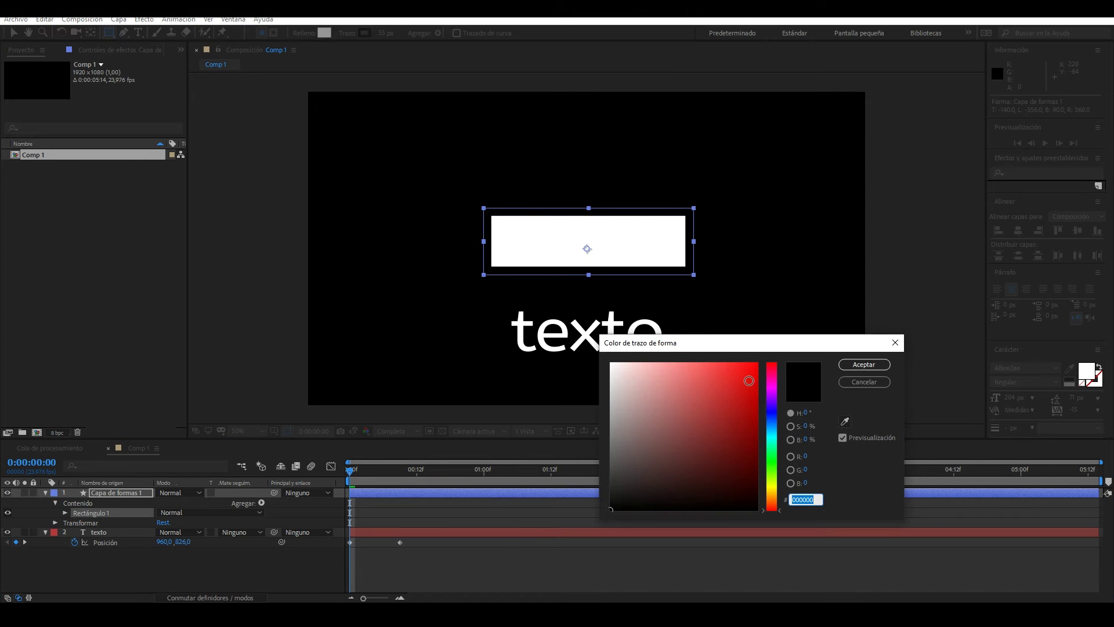
{"action": "left_click_drag", "start_coordinate": [749, 380], "coordinate": [791, 316]}
{"action": "left_click", "coordinate": [864, 365]}
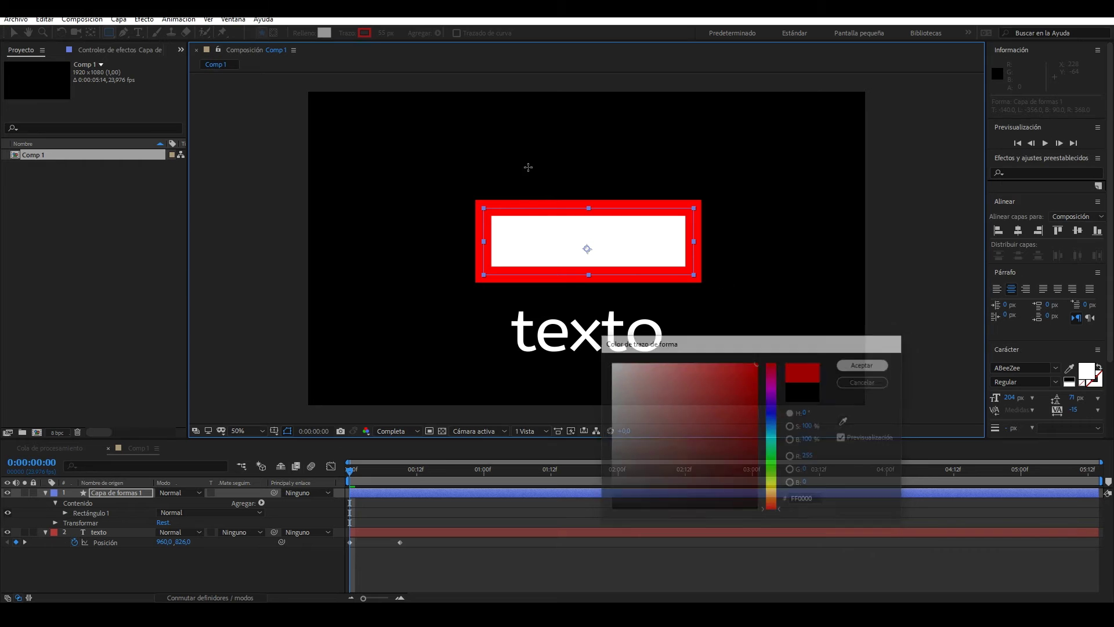
{"action": "left_click_drag", "start_coordinate": [385, 33], "coordinate": [357, 39]}
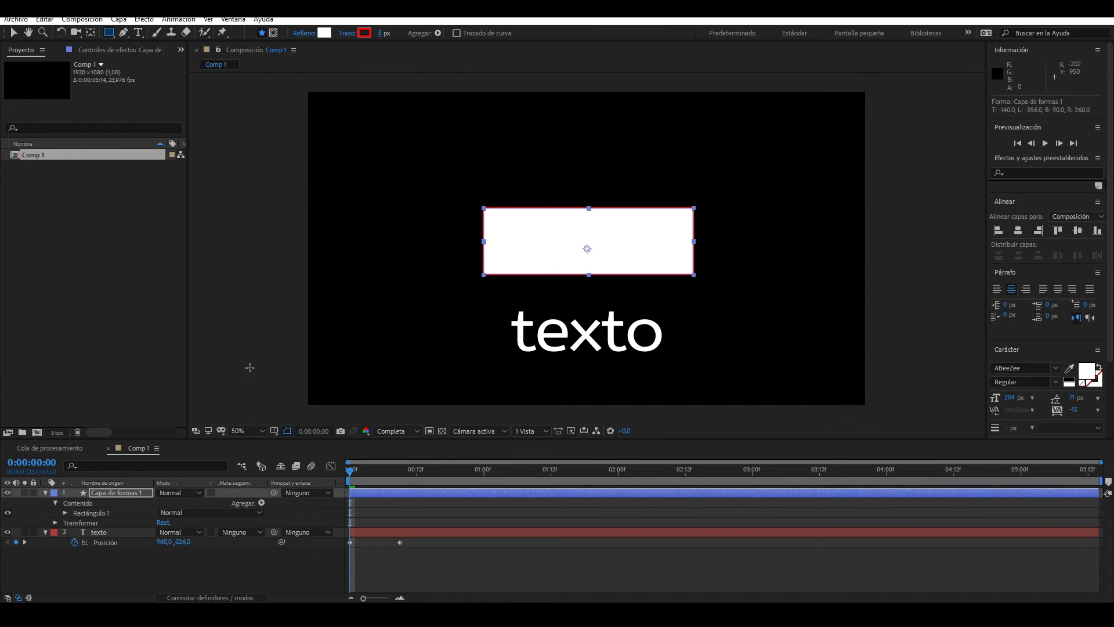
{"action": "left_click", "coordinate": [163, 578]}
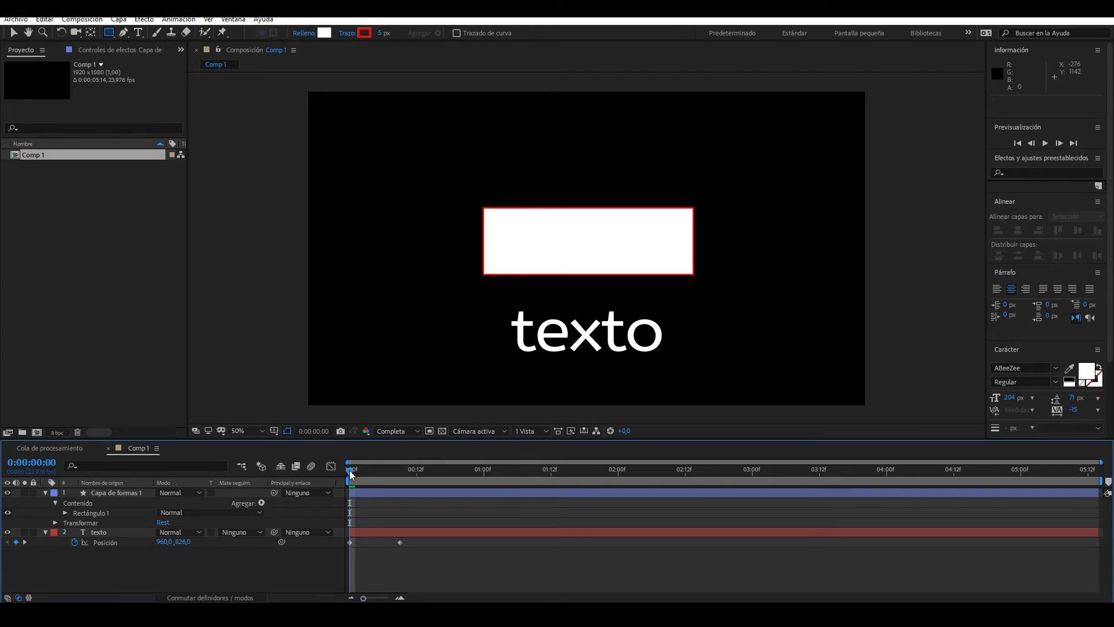
Move the rectangle layer beneath the text and colour the text bright blue (0077E6)
{"action": "left_click_drag", "start_coordinate": [350, 473], "coordinate": [405, 476]}
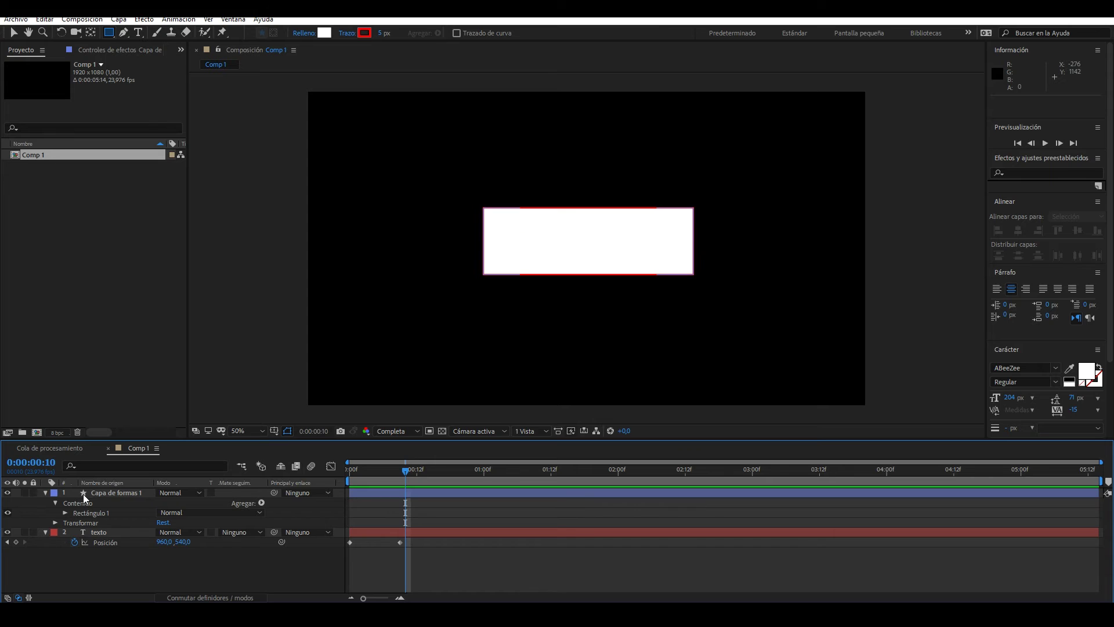
{"action": "left_click_drag", "start_coordinate": [110, 491], "coordinate": [113, 552]}
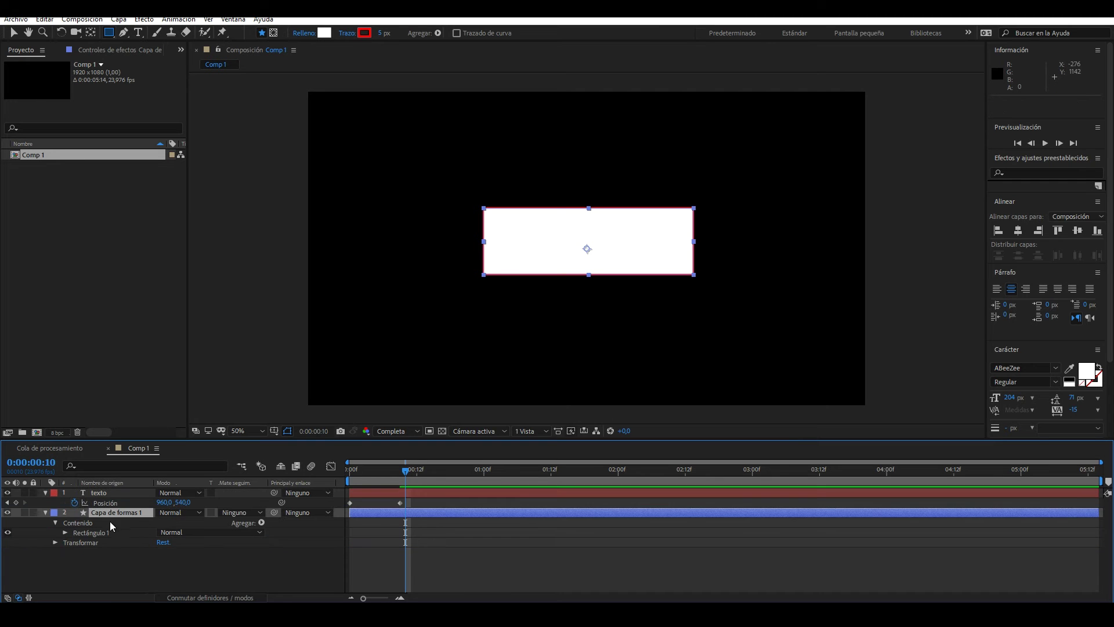
{"action": "left_click", "coordinate": [97, 493]}
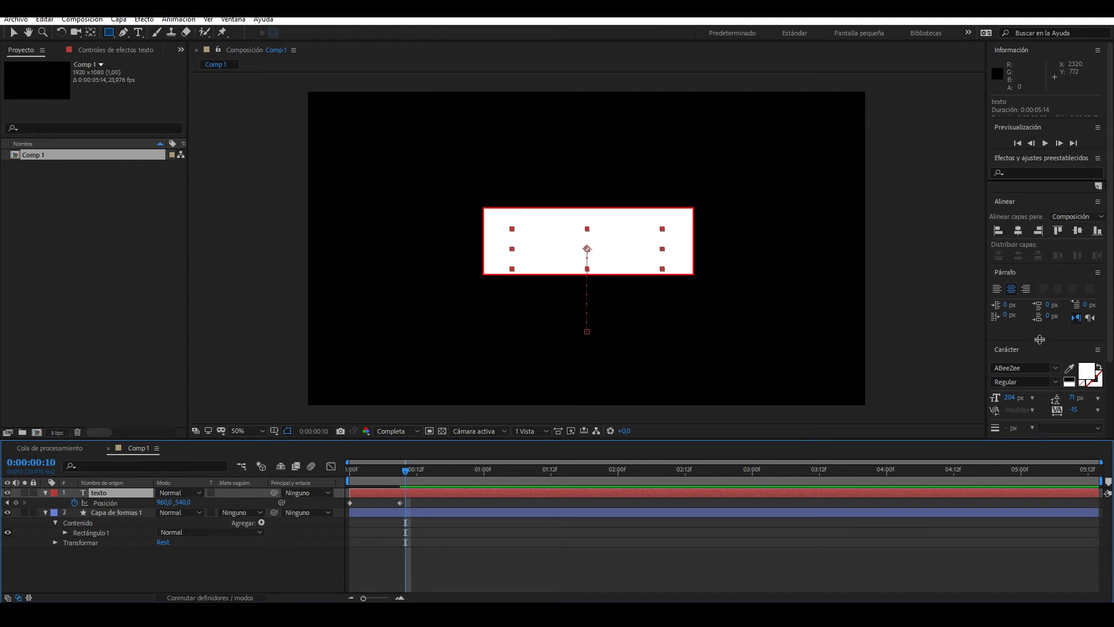
{"action": "left_click", "coordinate": [1086, 374]}
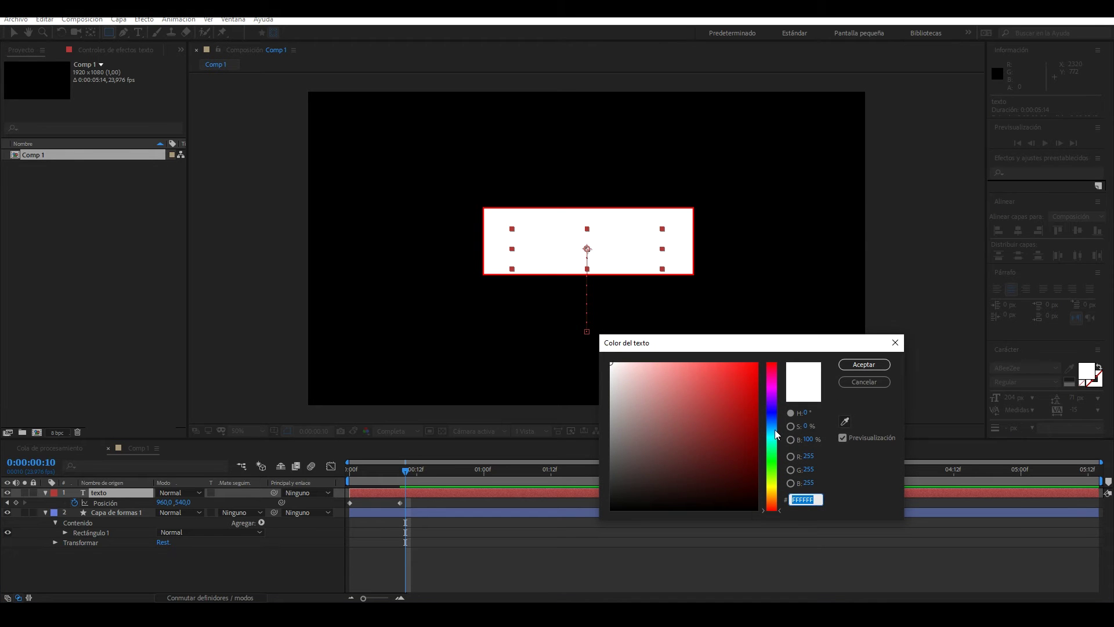
{"action": "left_click", "coordinate": [773, 437]}
{"action": "left_click", "coordinate": [864, 382]}
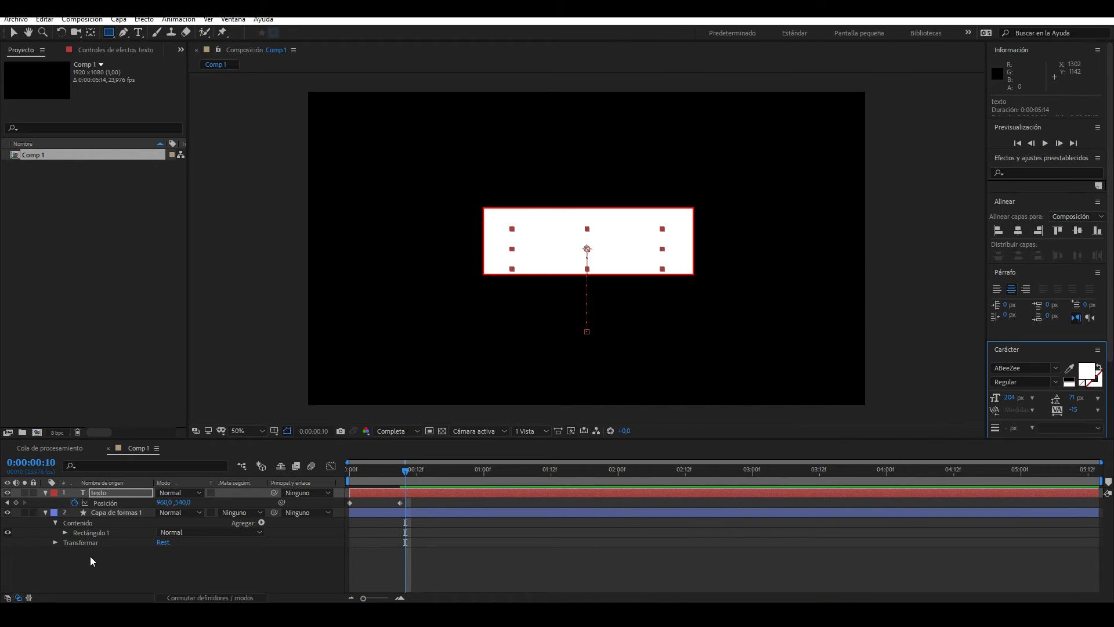
{"action": "left_click", "coordinate": [101, 511]}
{"action": "double_click", "coordinate": [99, 493]}
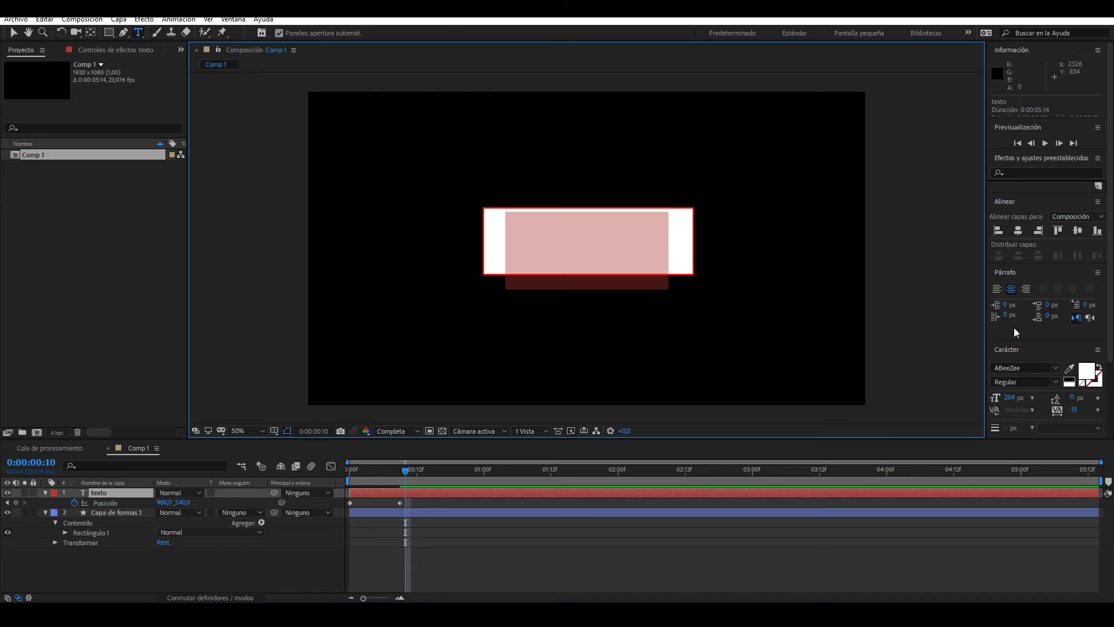
{"action": "left_click", "coordinate": [1086, 374]}
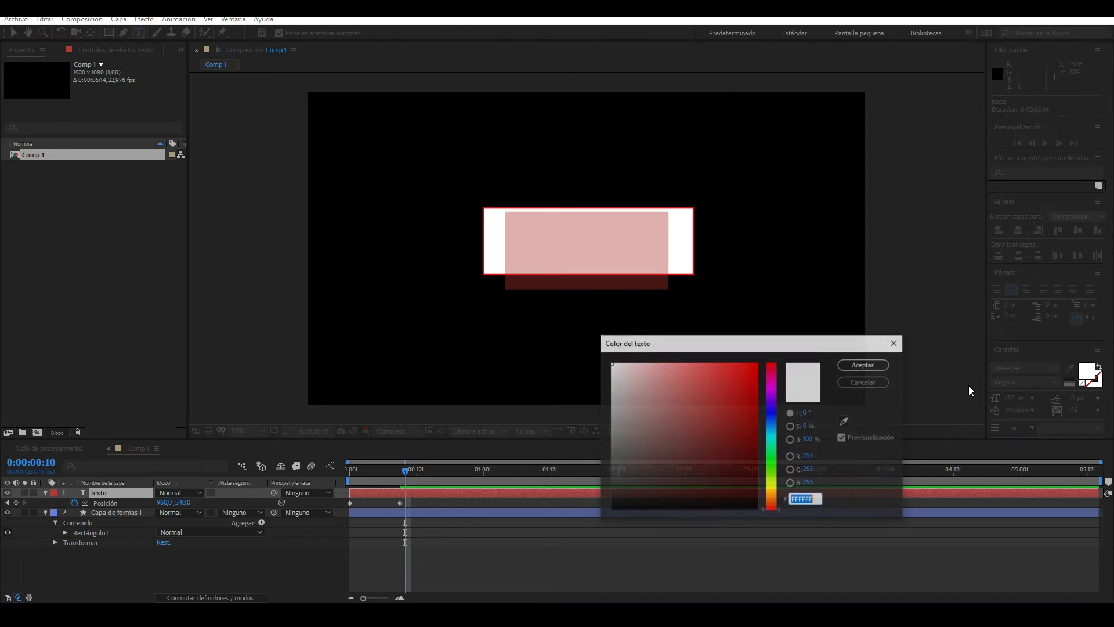
{"action": "left_click_drag", "start_coordinate": [772, 436], "coordinate": [773, 424]}
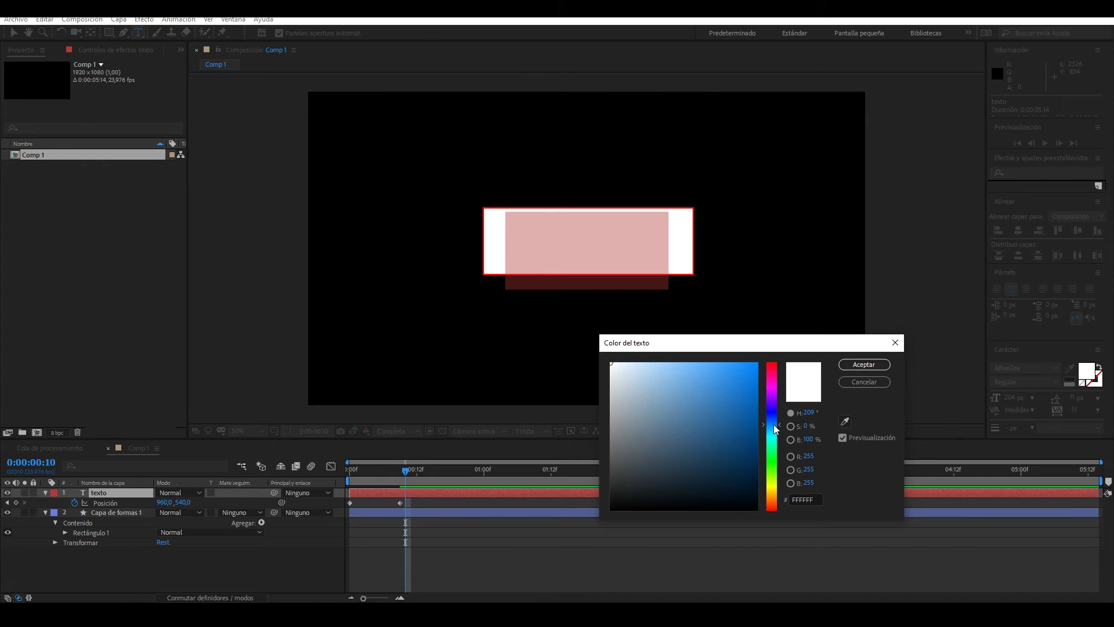
{"action": "left_click", "coordinate": [757, 377]}
{"action": "left_click", "coordinate": [865, 364]}
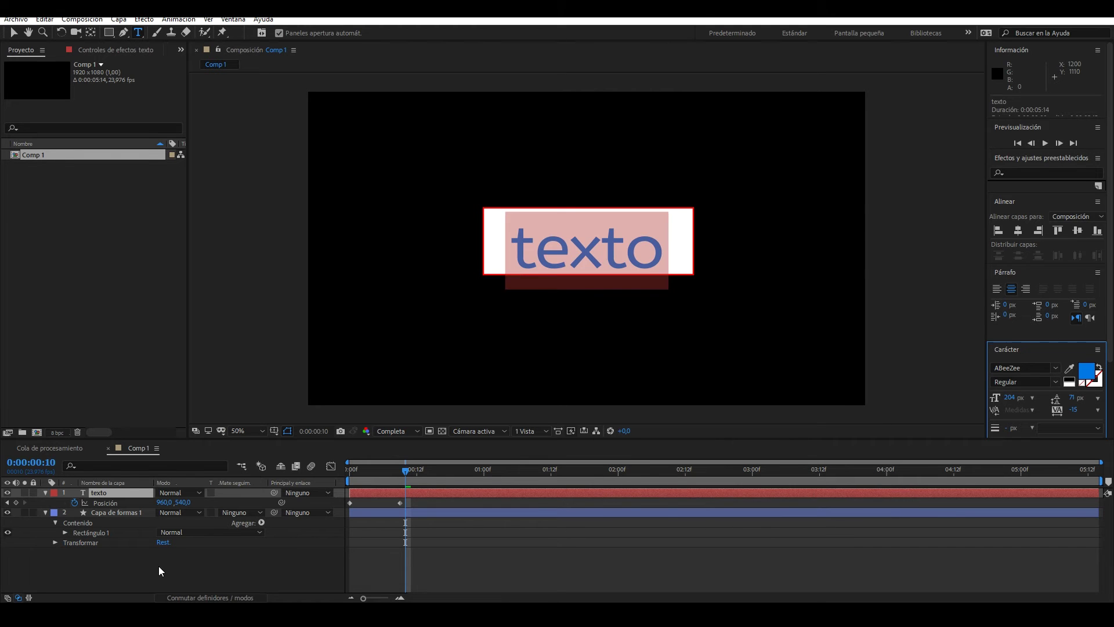
Centre the red-outlined rectangle horizontally and vertically in the composition
{"action": "left_click", "coordinate": [111, 513]}
{"action": "key", "text": "Down"}
{"action": "key", "text": "Down"}
{"action": "key", "text": "Down"}
{"action": "key", "text": "Down"}
{"action": "key", "text": "Down"}
{"action": "key", "text": "Down"}
{"action": "key", "text": "Down"}
{"action": "key", "text": "Down"}
{"action": "key", "text": "Down"}
{"action": "key", "text": "Down"}
{"action": "key", "text": "Down"}
{"action": "key", "text": "Down"}
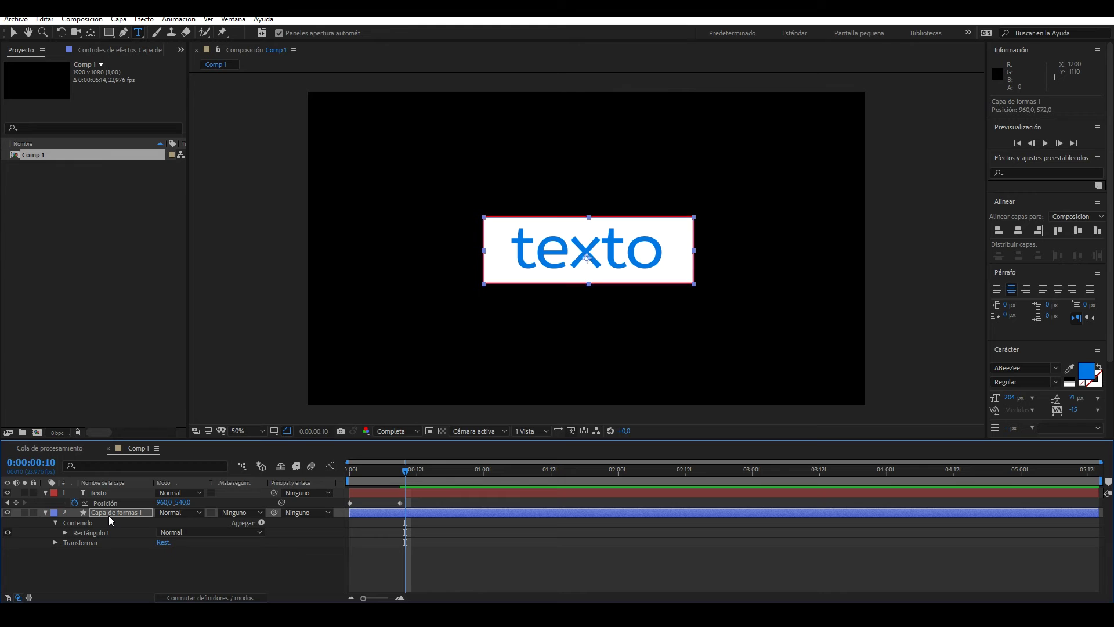
{"action": "left_click", "coordinate": [90, 32]}
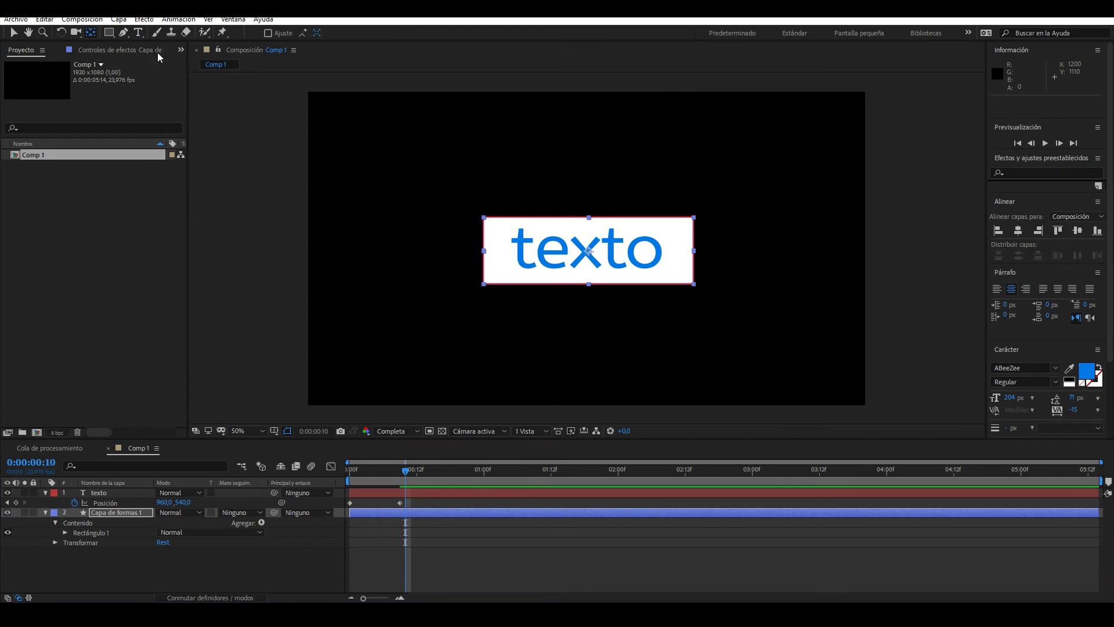
{"action": "left_click", "coordinate": [1018, 230]}
{"action": "left_click", "coordinate": [1078, 230]}
{"action": "left_click", "coordinate": [321, 494]}
{"action": "mouse_move", "coordinate": [349, 472]}
{"action": "left_mouse_down"}
{"action": "mouse_move", "coordinate": [378, 472]}
{"action": "mouse_move", "coordinate": [346, 475]}
{"action": "left_mouse_up"}
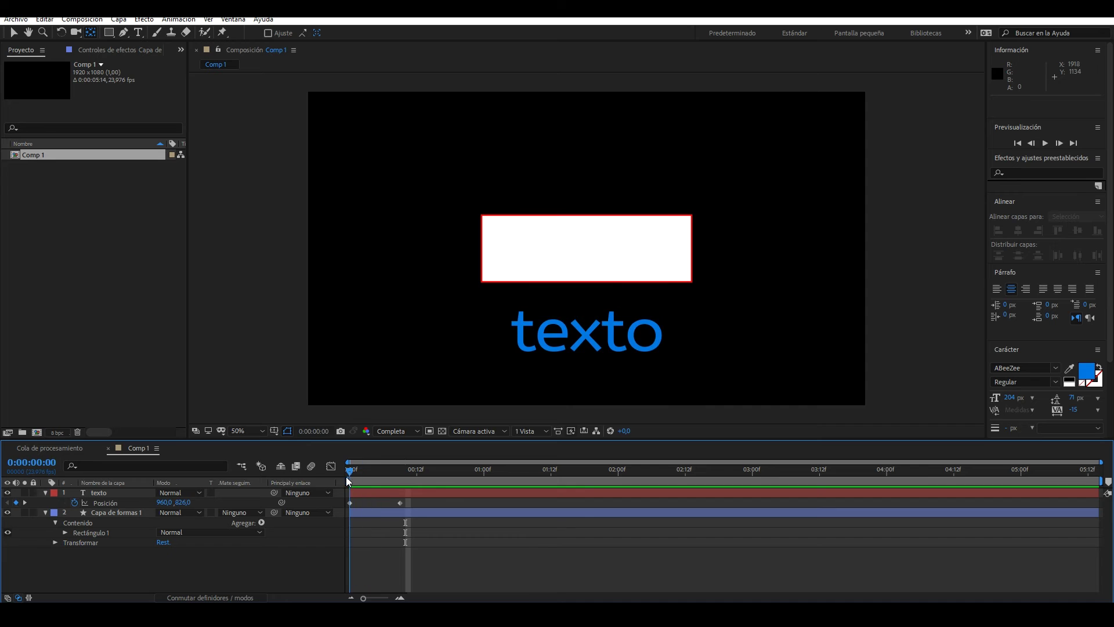
{"action": "left_click_drag", "start_coordinate": [345, 476], "coordinate": [377, 479]}
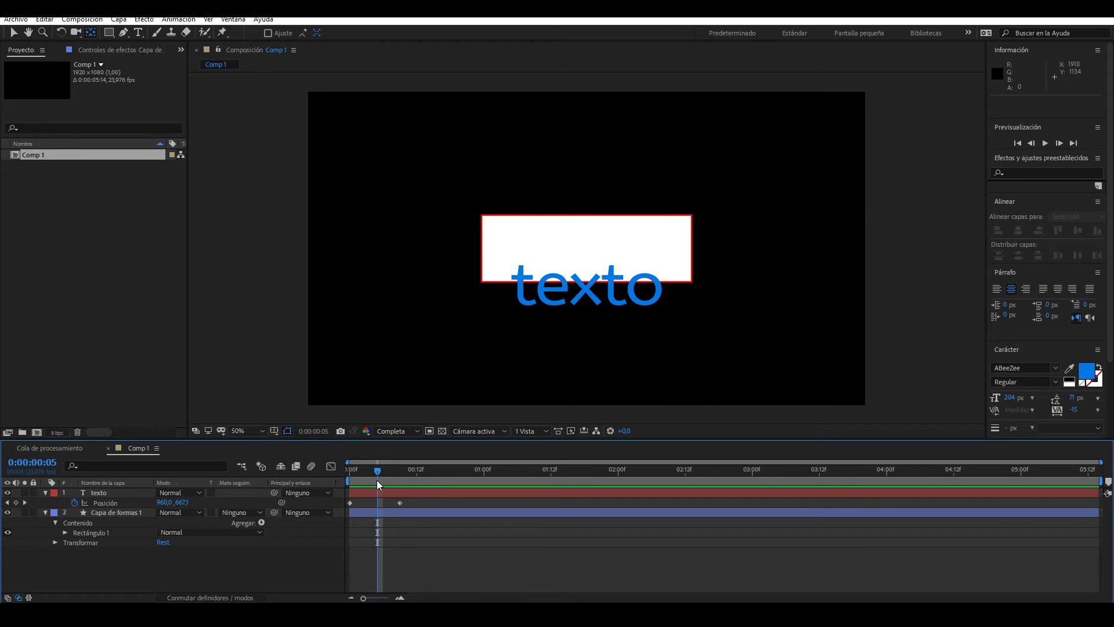
{"action": "left_click", "coordinate": [128, 499]}
{"action": "key", "text": "ctrl+shift+c"}
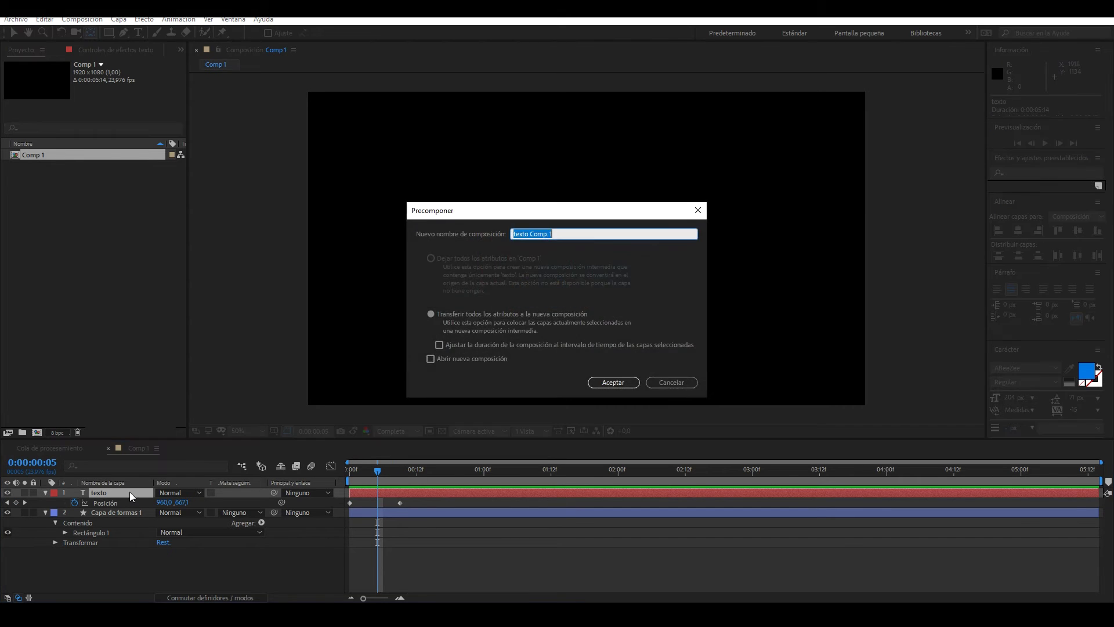
{"action": "left_click", "coordinate": [433, 313]}
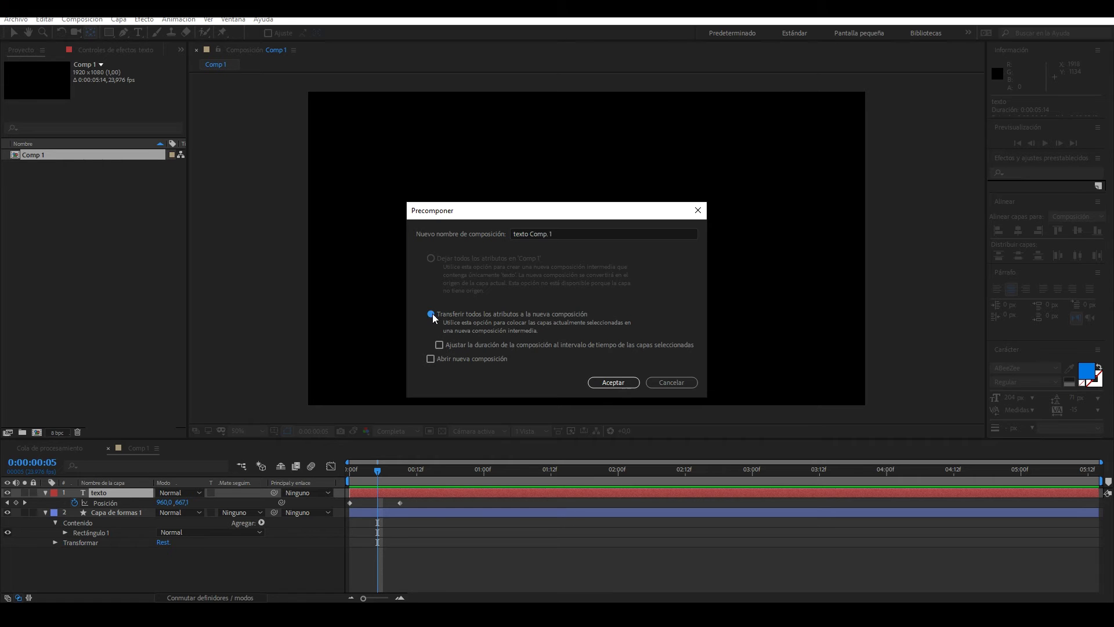
{"action": "left_click", "coordinate": [609, 385]}
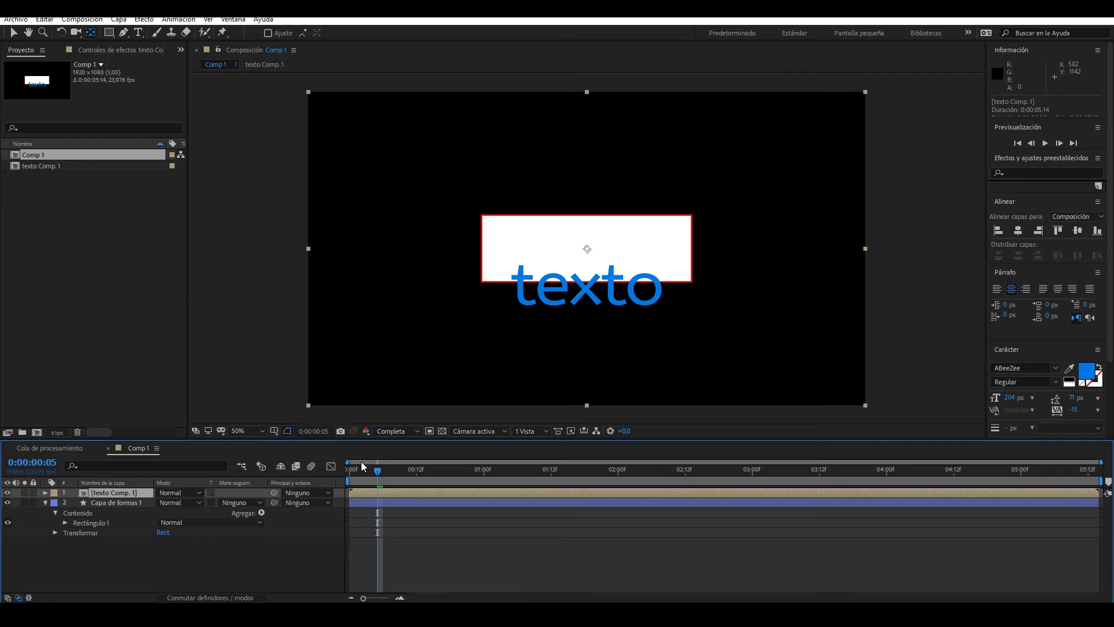
{"action": "left_click_drag", "start_coordinate": [359, 464], "coordinate": [337, 481]}
{"action": "left_click", "coordinate": [109, 33]}
{"action": "left_click_drag", "start_coordinate": [482, 217], "coordinate": [692, 281]}
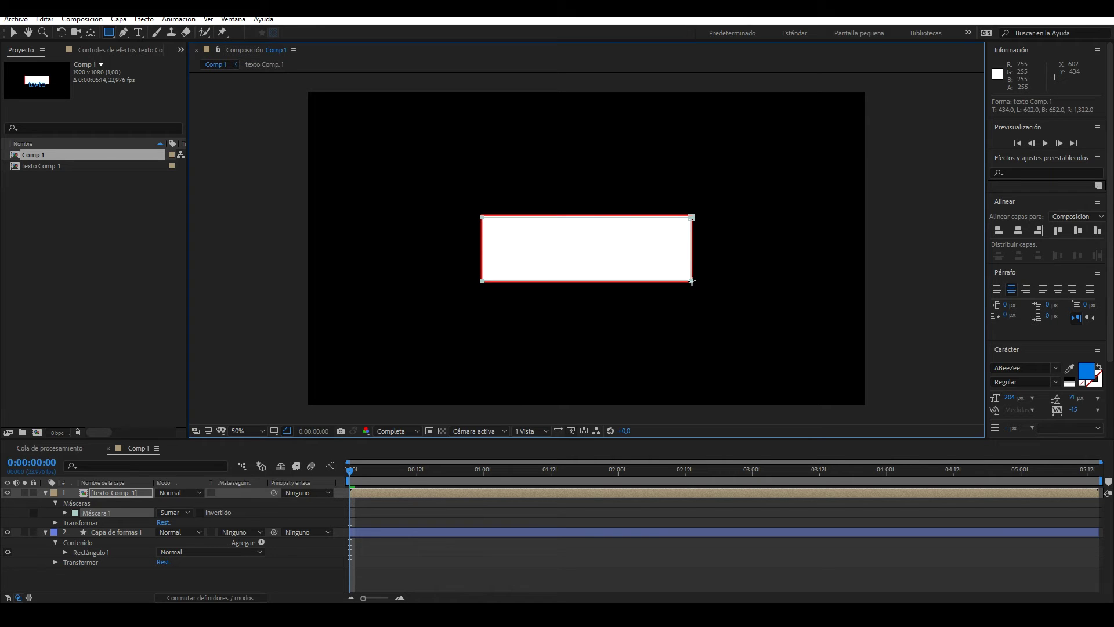
{"action": "left_click", "coordinate": [367, 471]}
{"action": "left_click_drag", "start_coordinate": [366, 473], "coordinate": [412, 472]}
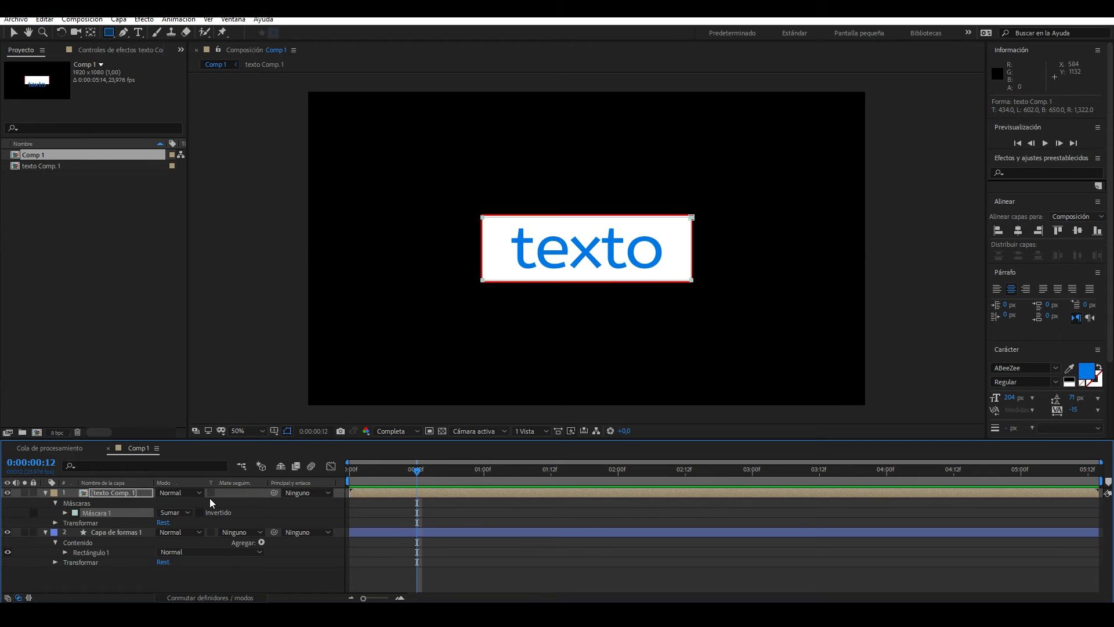
{"action": "key", "text": "ctrl+z"}
{"action": "key", "text": "ctrl+z"}
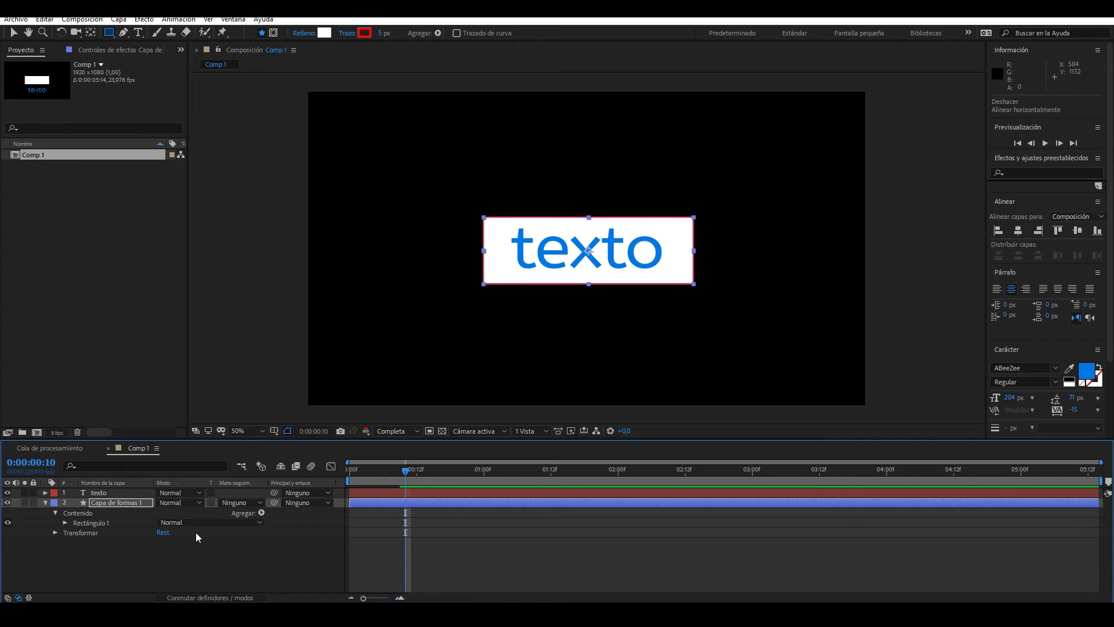
Review the texto layer's Position keyframes and preview its rising motion
{"action": "left_click", "coordinate": [101, 493]}
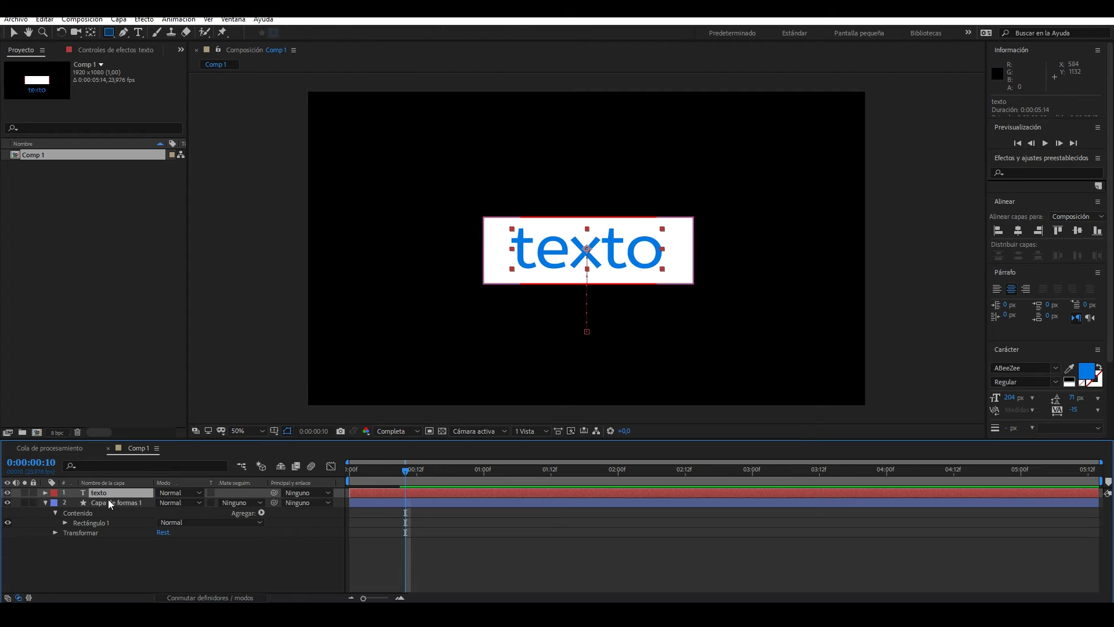
{"action": "key", "text": "alt+shift+p"}
{"action": "key", "text": "Home"}
{"action": "key", "text": "shift+Down"}
{"action": "key", "text": "shift+Down"}
{"action": "key", "text": "shift+Down"}
{"action": "left_click", "coordinate": [377, 470]}
{"action": "key", "text": "space"}
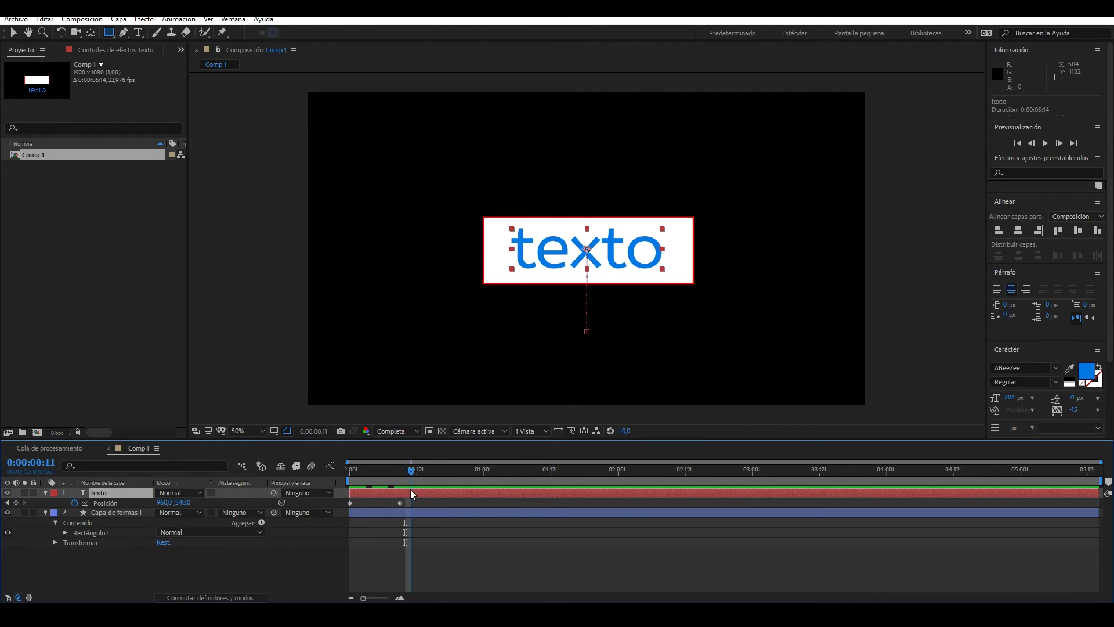
Duplicate the rectangle layer, hide the original, and place the copy above texto
{"action": "left_click", "coordinate": [127, 512]}
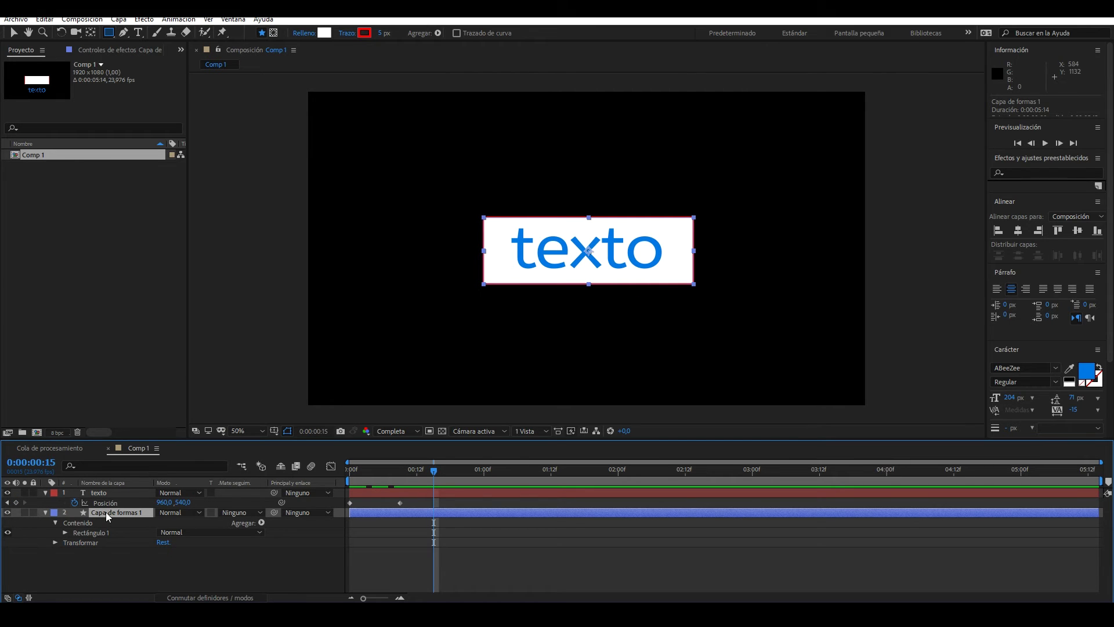
{"action": "key", "text": "ctrl+d"}
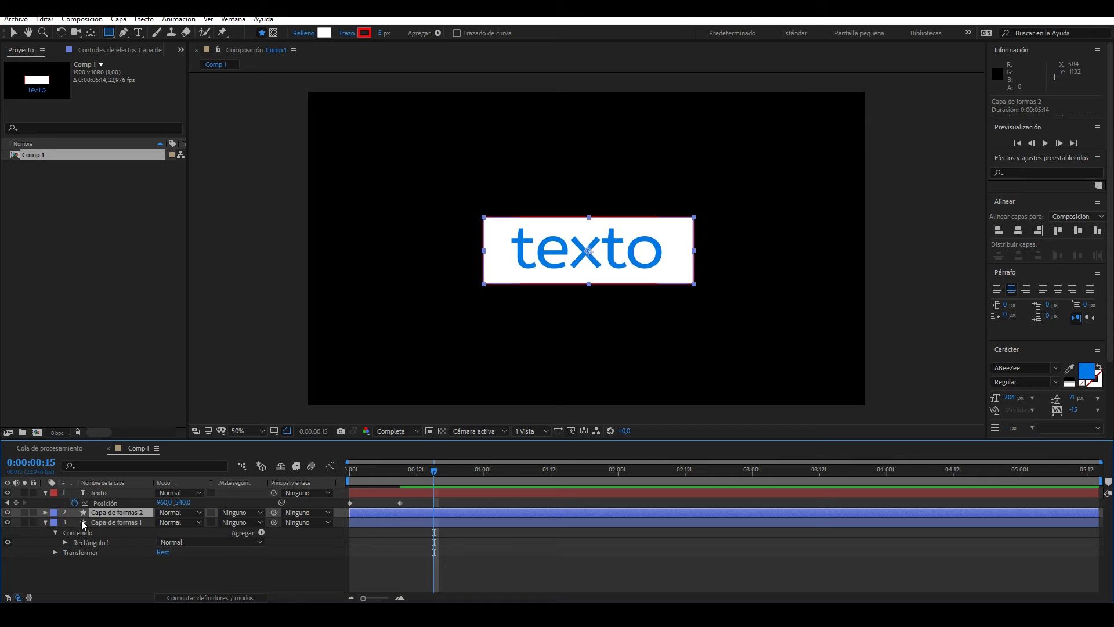
{"action": "left_click", "coordinate": [8, 522]}
{"action": "left_click_drag", "start_coordinate": [84, 510], "coordinate": [97, 491]}
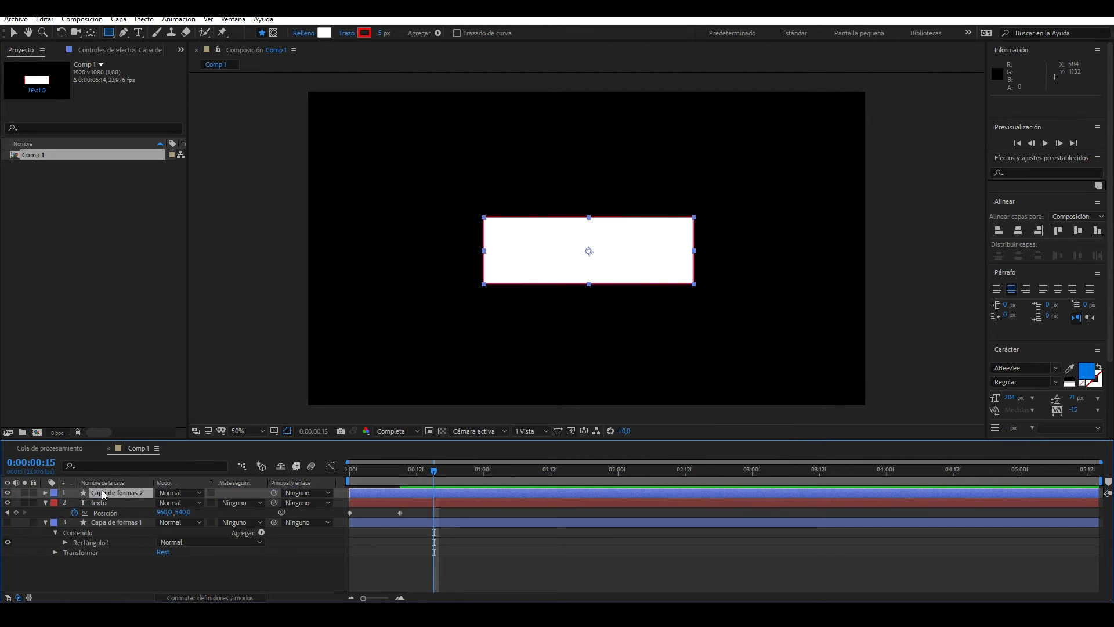
Bring back the Track Matte column and open texto's track matte options
{"action": "left_click", "coordinate": [99, 503]}
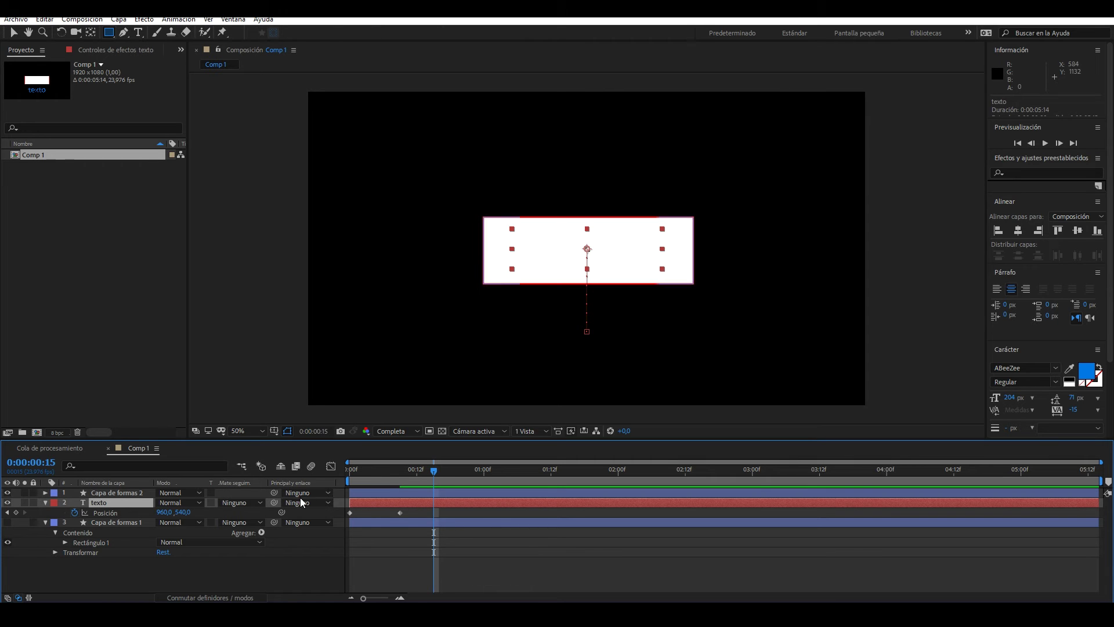
{"action": "left_click", "coordinate": [205, 598]}
{"action": "left_click", "coordinate": [205, 598]}
{"action": "key", "text": "F4"}
{"action": "key", "text": "F4"}
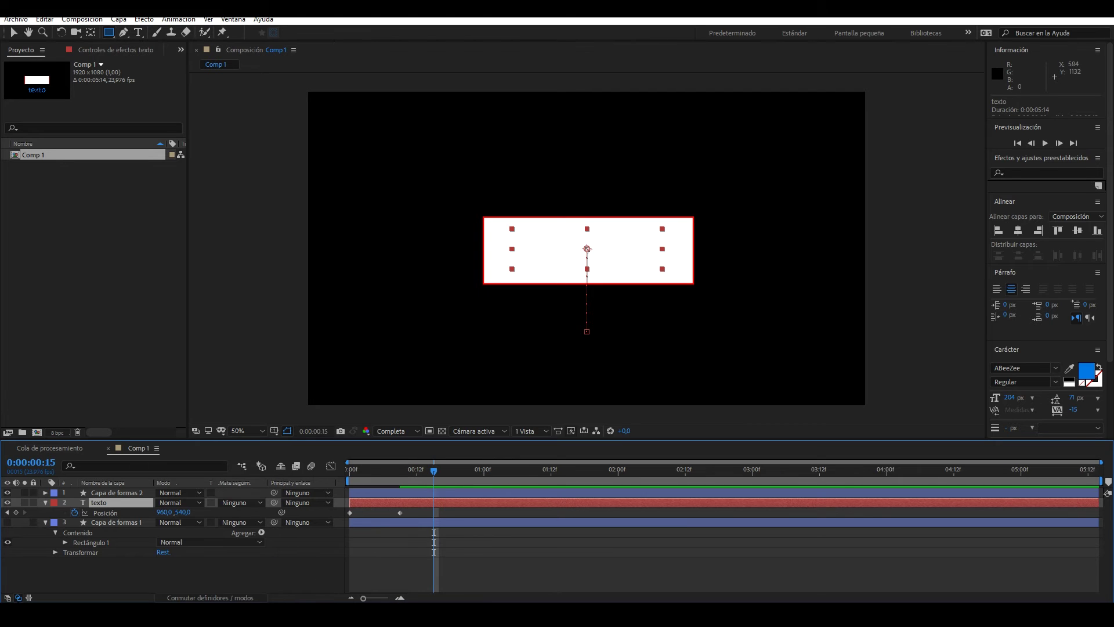
{"action": "left_click", "coordinate": [246, 505]}
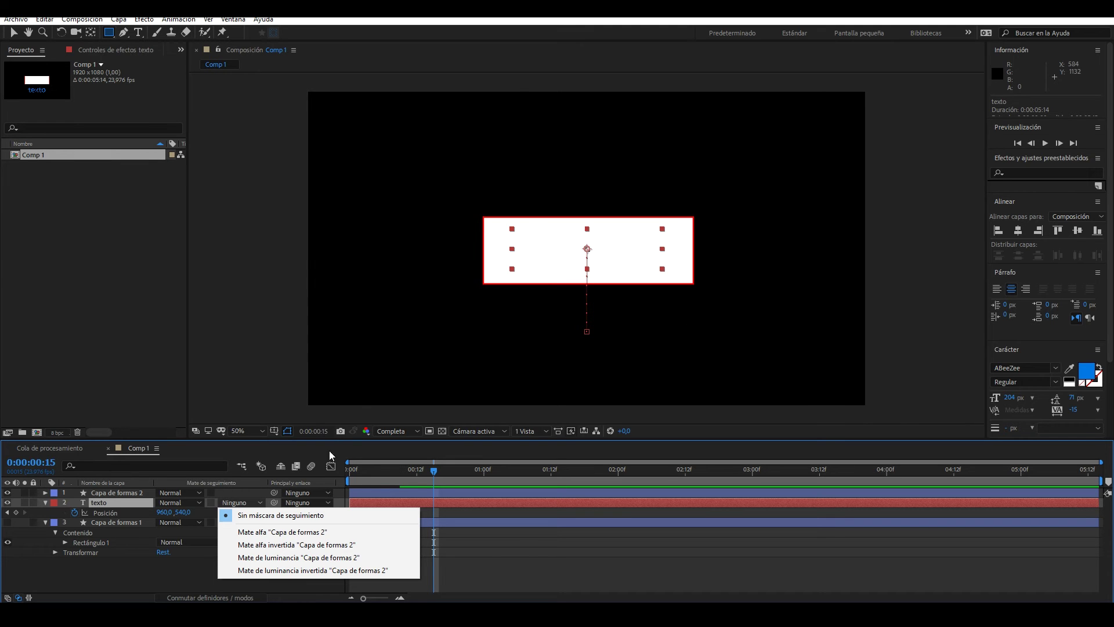
Alpha-matte texto with 'Capa de formas 2', show the original box again, and preview
{"action": "left_click", "coordinate": [288, 532]}
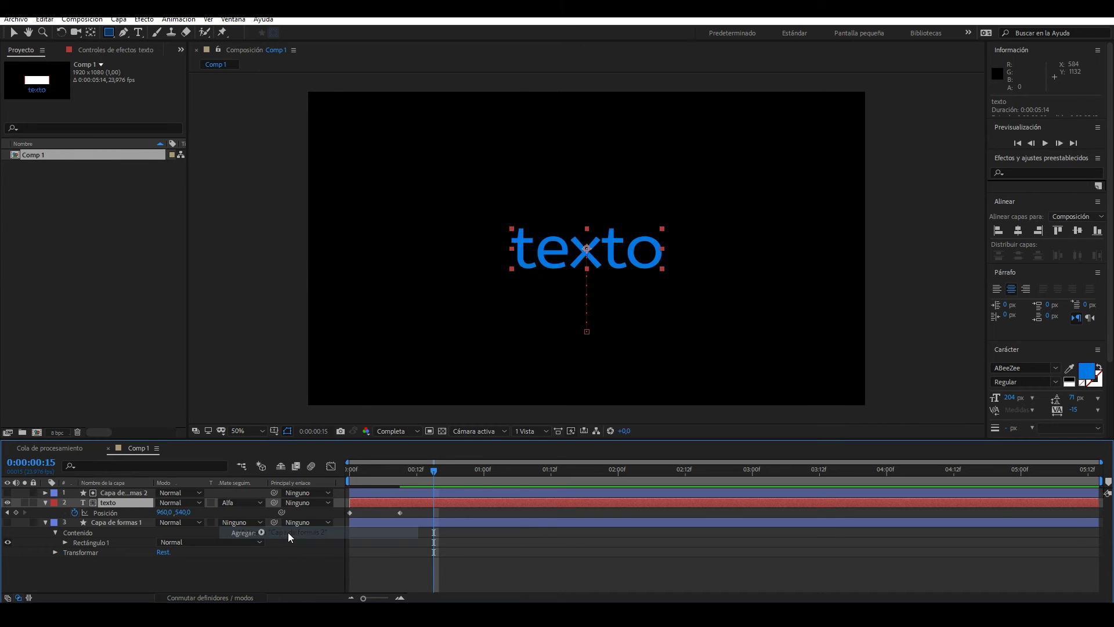
{"action": "key", "text": "space"}
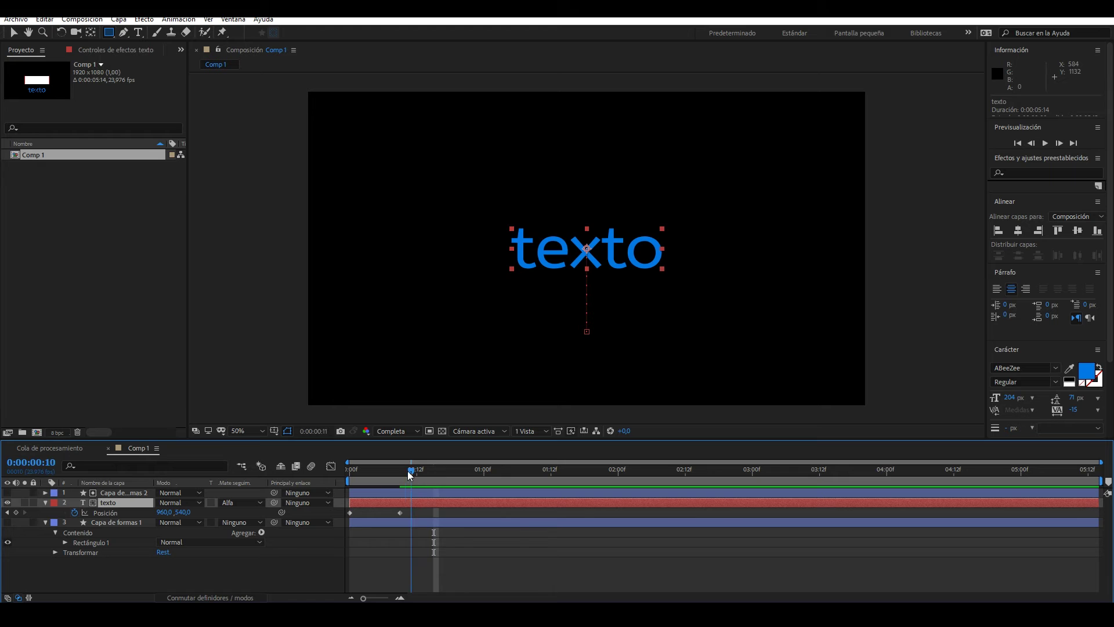
{"action": "key", "text": "space"}
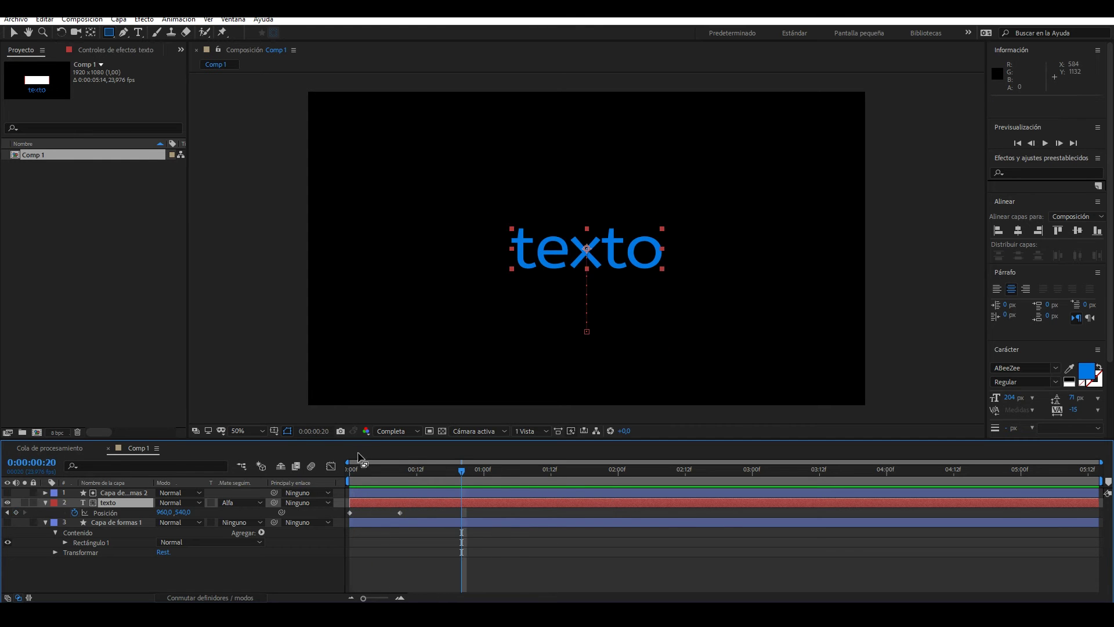
{"action": "left_click", "coordinate": [441, 430]}
{"action": "key", "text": "Home"}
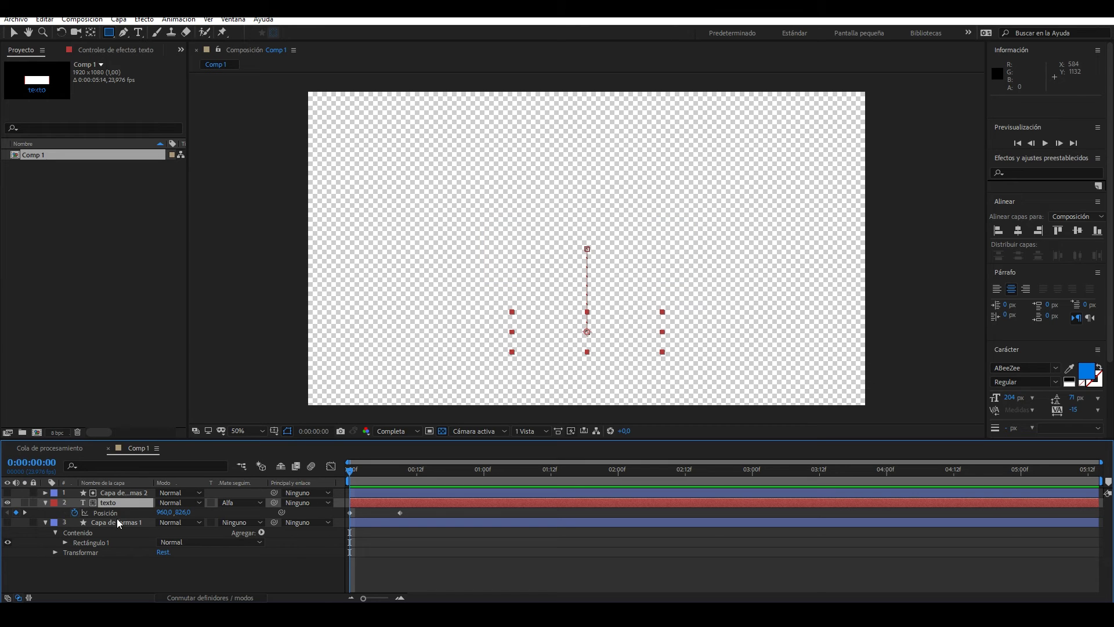
{"action": "left_click", "coordinate": [8, 523]}
{"action": "left_click_drag", "start_coordinate": [509, 468], "coordinate": [374, 473]}
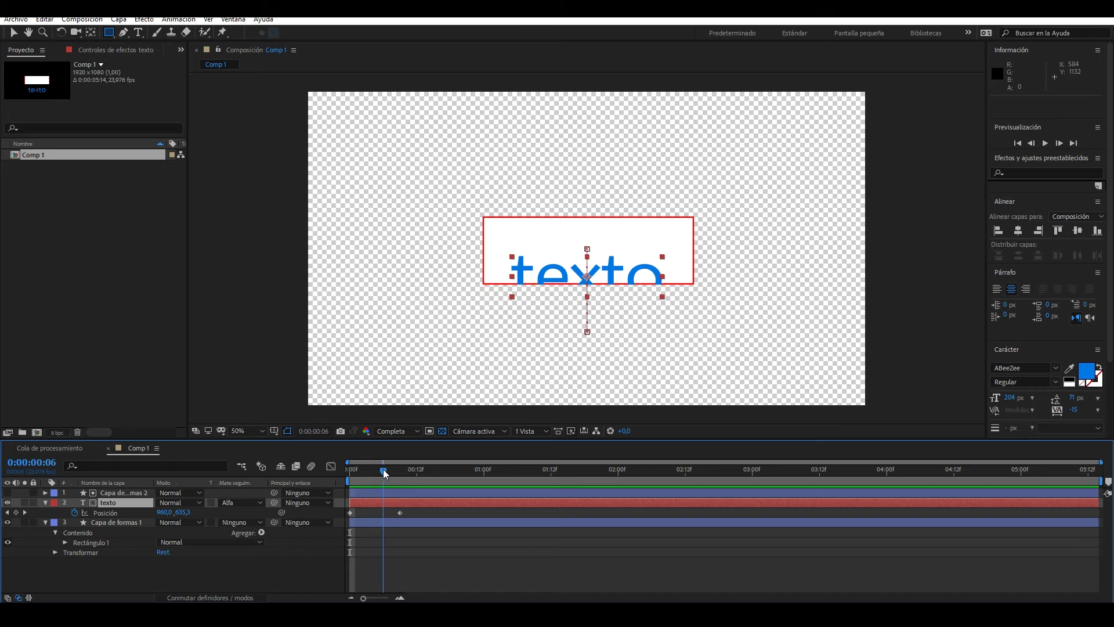
{"action": "key", "text": "space"}
{"action": "left_click_drag", "start_coordinate": [376, 473], "coordinate": [399, 476]}
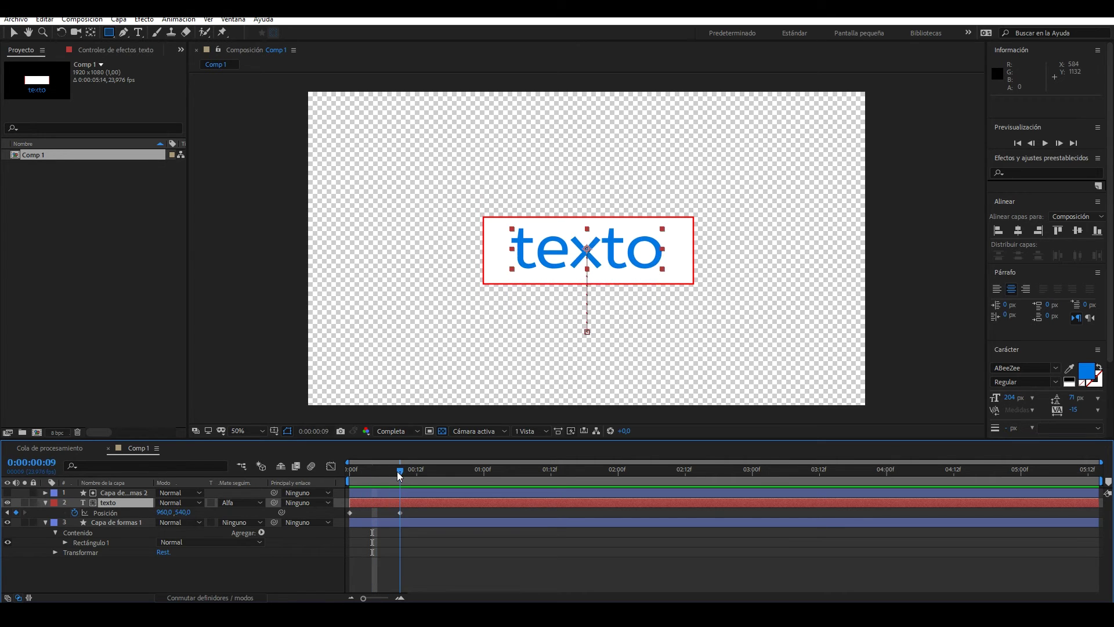
Check the matte copy's stroke options unchanged and scrub to the text partway in
{"action": "left_click", "coordinate": [125, 492]}
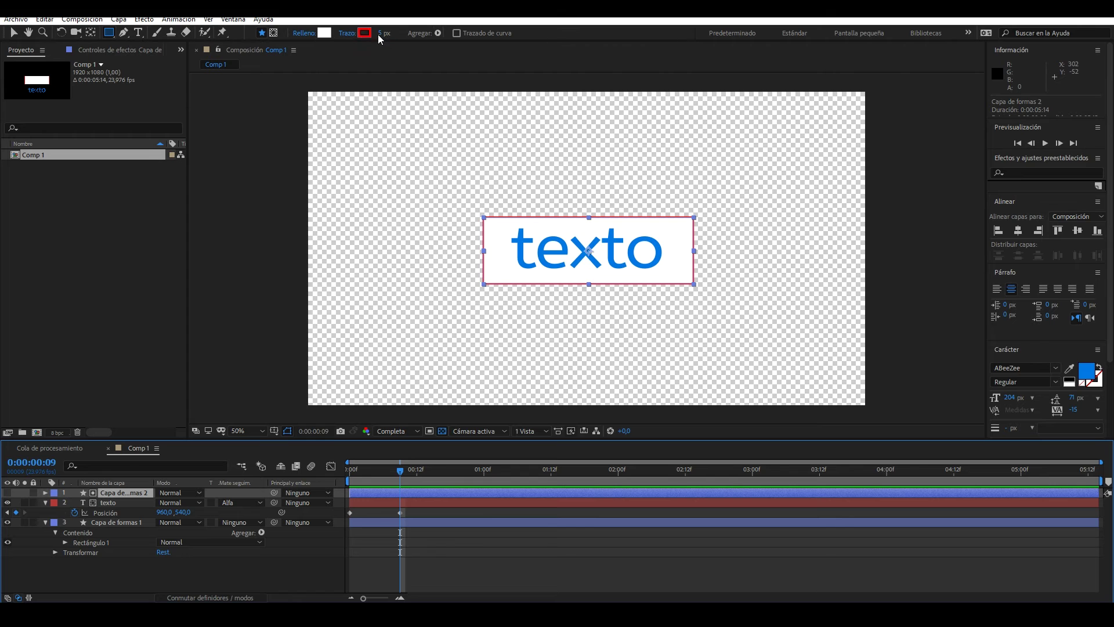
{"action": "left_click", "coordinate": [349, 36]}
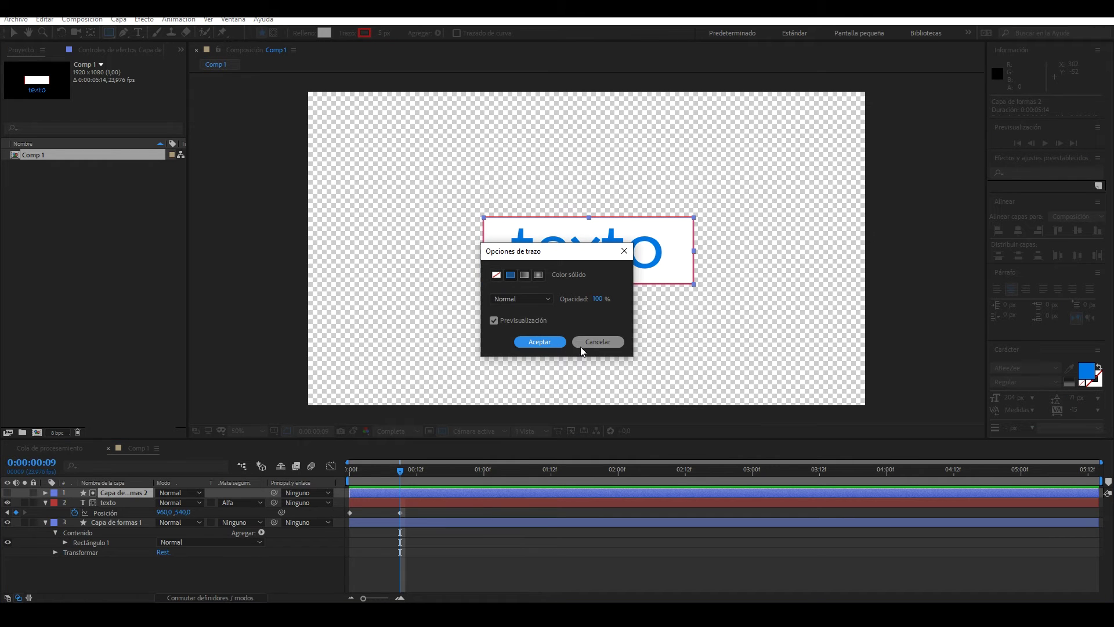
{"action": "left_click", "coordinate": [597, 341]}
{"action": "left_click", "coordinate": [373, 473]}
{"action": "left_click_drag", "start_coordinate": [376, 477], "coordinate": [383, 472]}
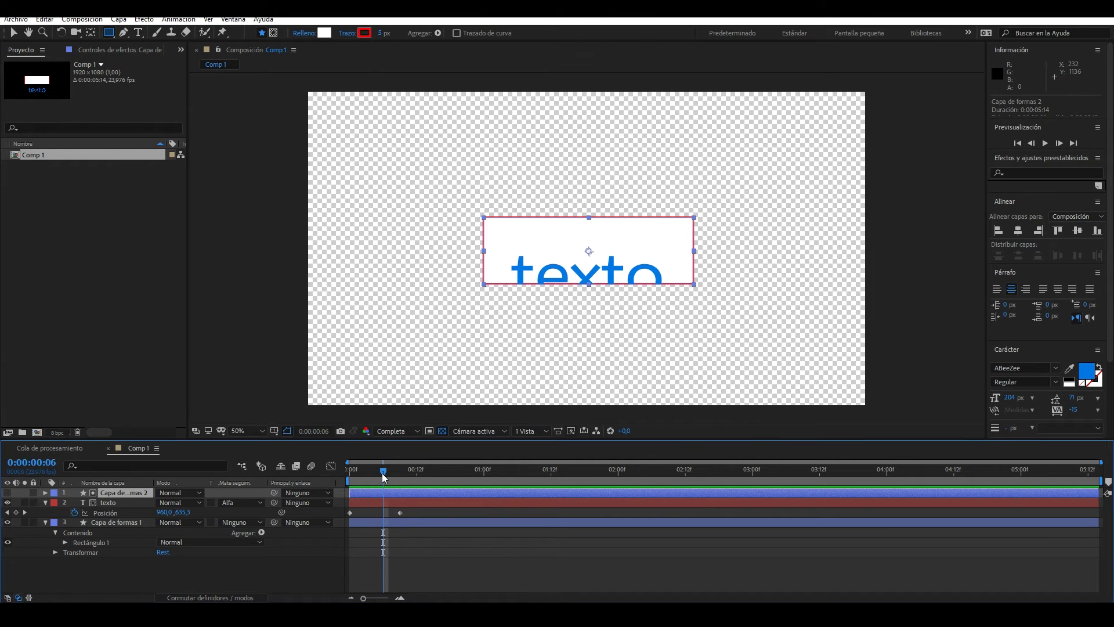
{"action": "scroll", "coordinate": [592, 254], "scroll_direction": "up", "scroll_amount": 4}
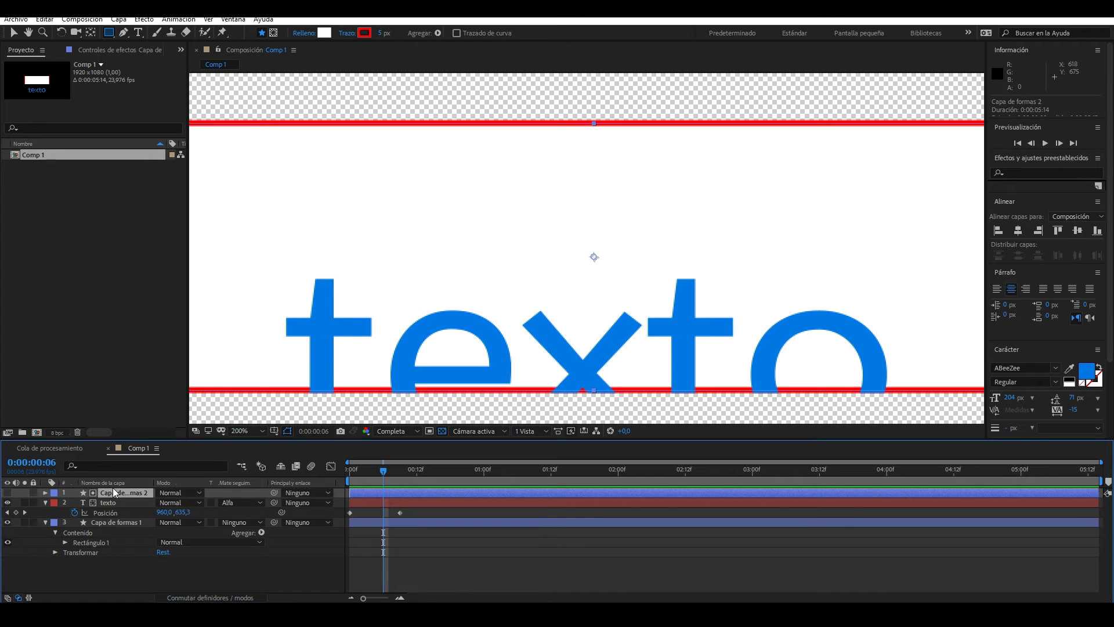
Toggle the red-bordered box's visibility and apply a new stroke setting to the matte shape
{"action": "left_click", "coordinate": [114, 523]}
{"action": "left_click", "coordinate": [7, 523]}
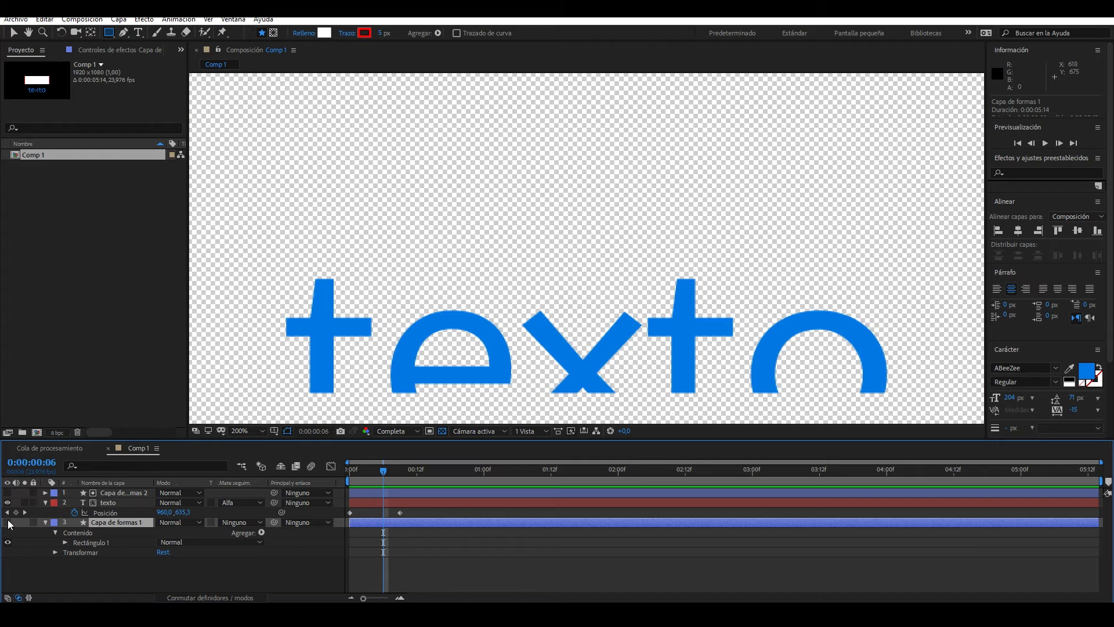
{"action": "left_click", "coordinate": [8, 523]}
{"action": "left_click", "coordinate": [119, 493]}
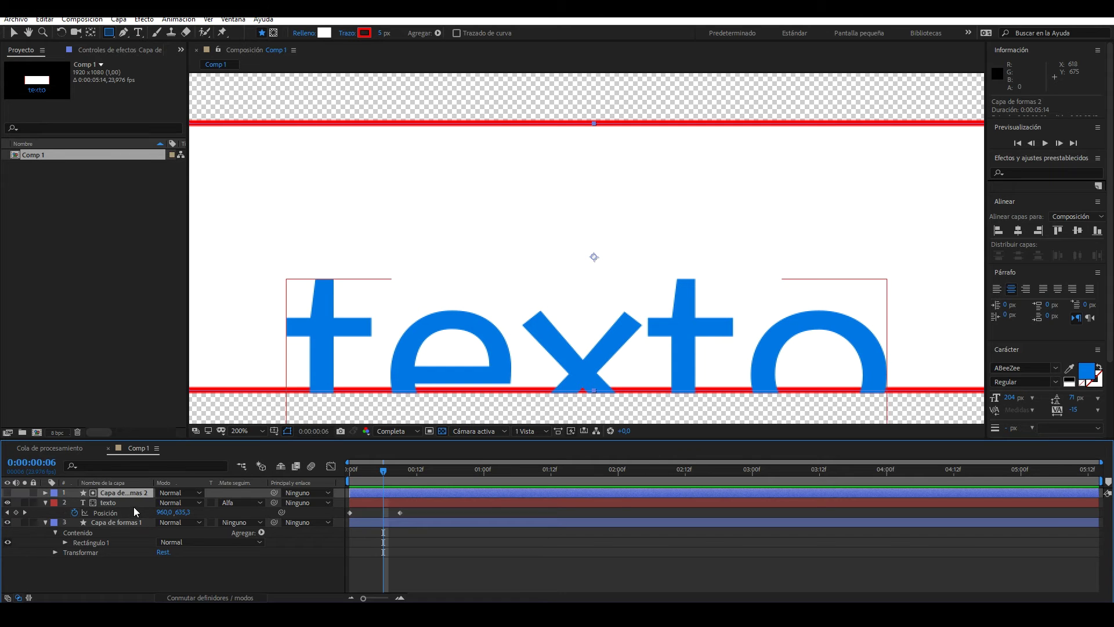
{"action": "left_click", "coordinate": [346, 33]}
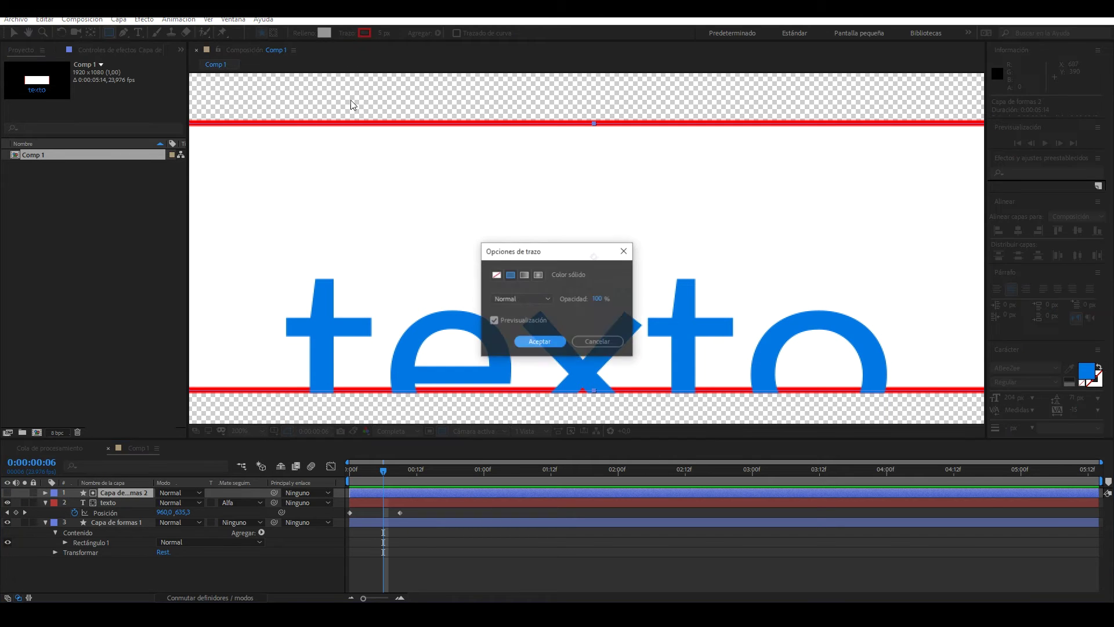
{"action": "left_click", "coordinate": [535, 343]}
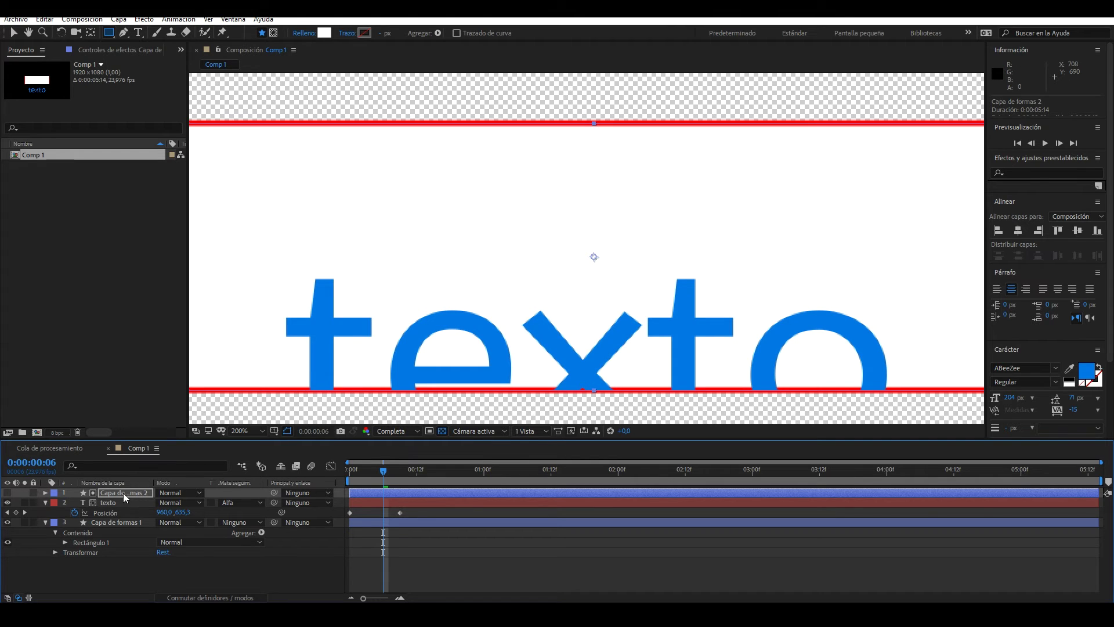
Shrink the matte shape slightly in height and zoom to view the composition
{"action": "key", "text": "v"}
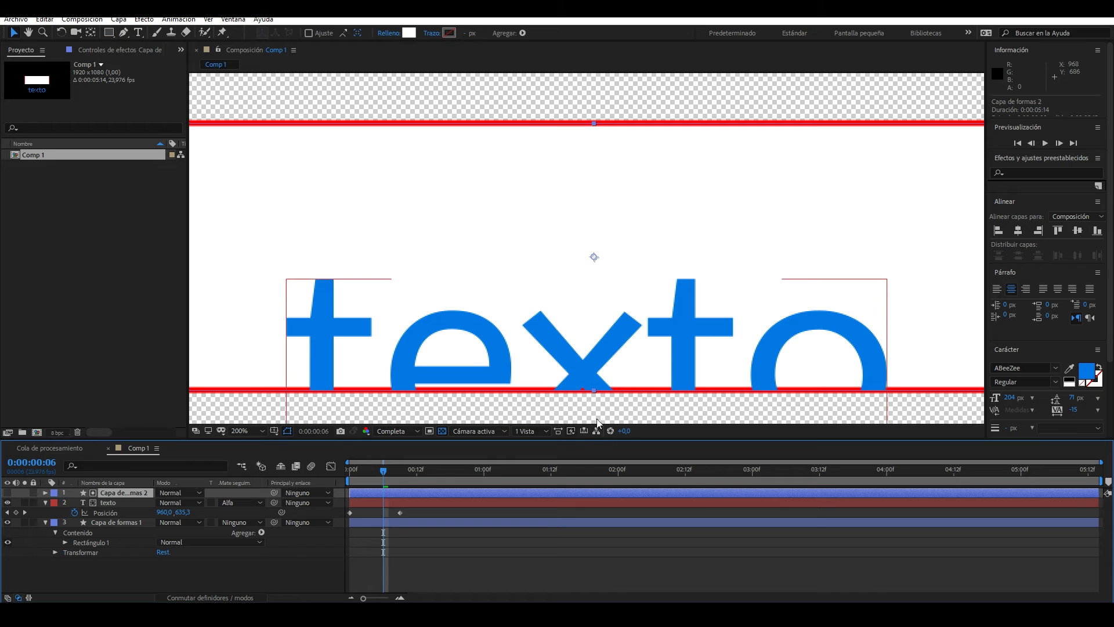
{"action": "left_click_drag", "start_coordinate": [594, 389], "coordinate": [592, 386]}
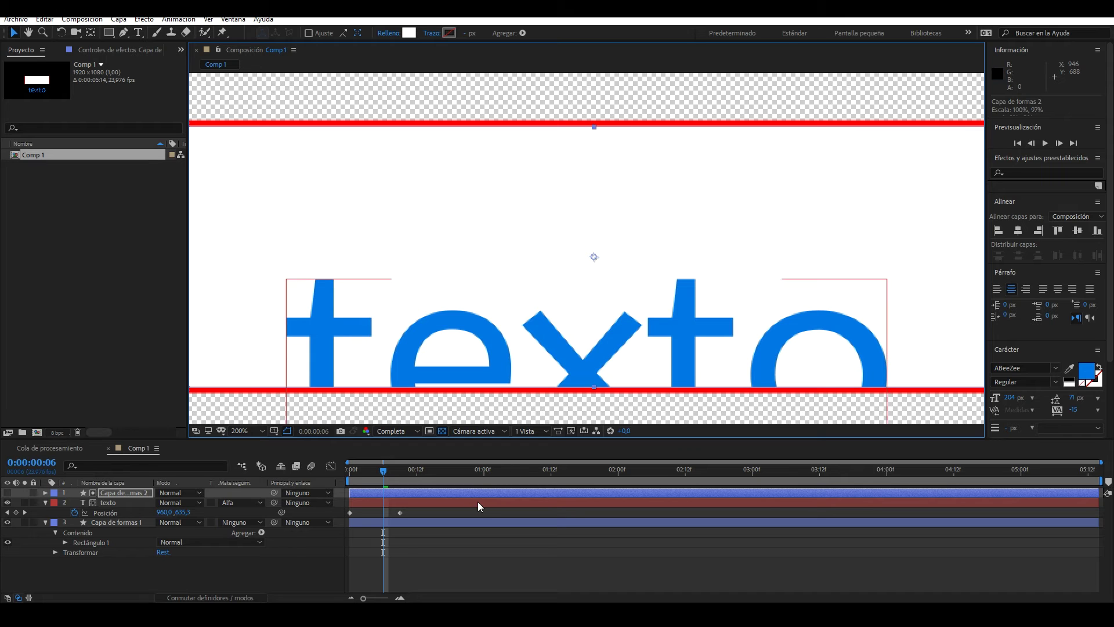
{"action": "left_click", "coordinate": [487, 551]}
{"action": "key", "text": "slash"}
{"action": "left_click_drag", "start_coordinate": [374, 469], "coordinate": [416, 469]}
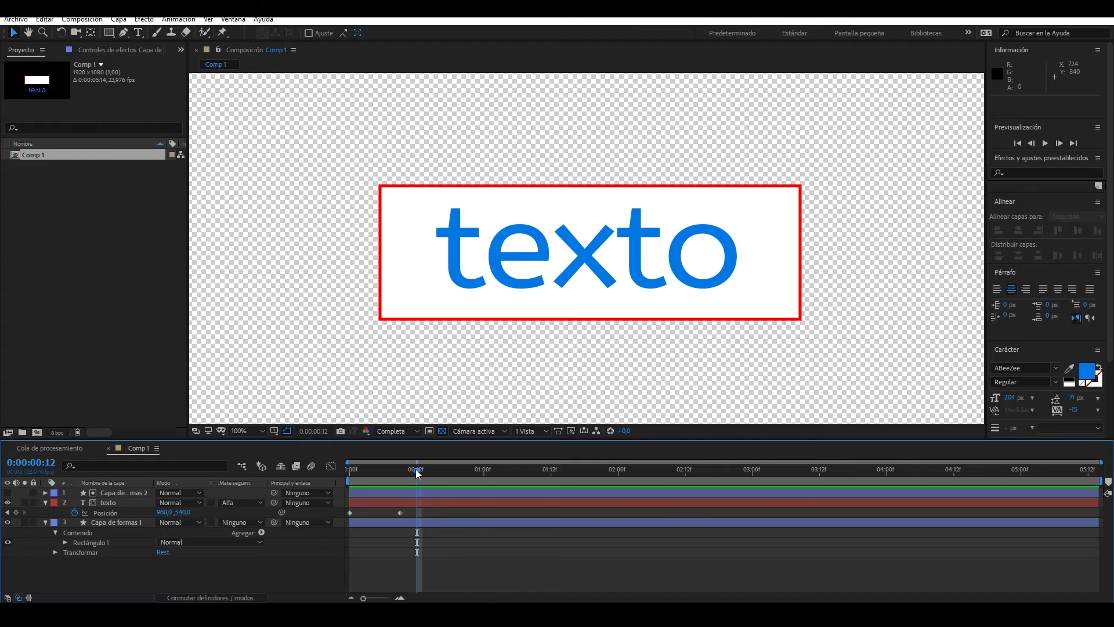
Keyframe the matte shape's Position at frame 0 far left, and hide the red-bordered box
{"action": "key", "text": "comma"}
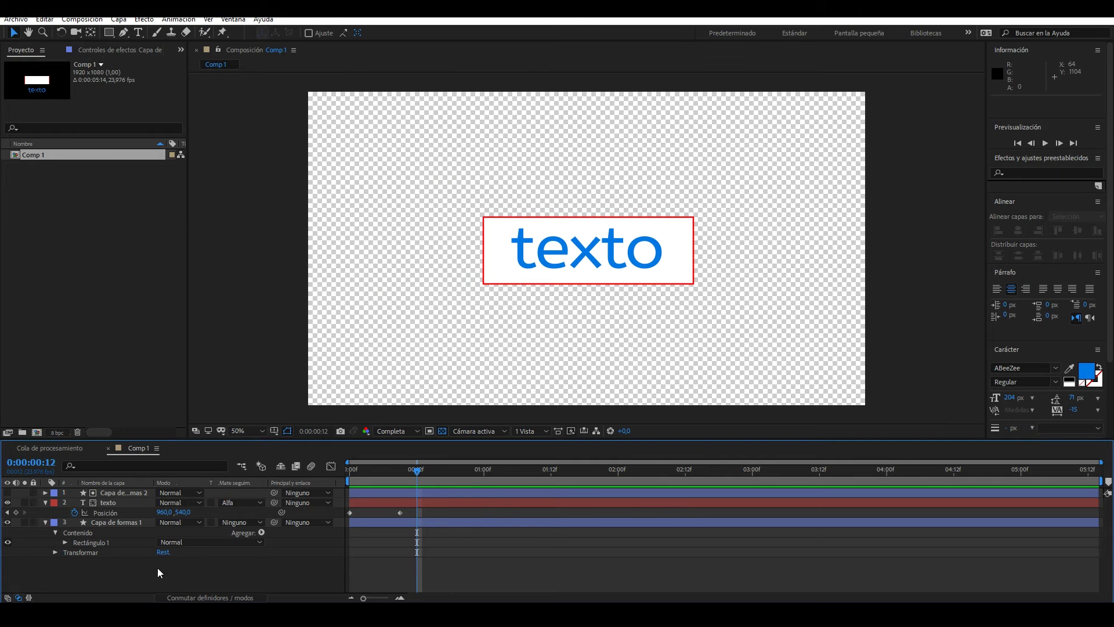
{"action": "left_click", "coordinate": [129, 493]}
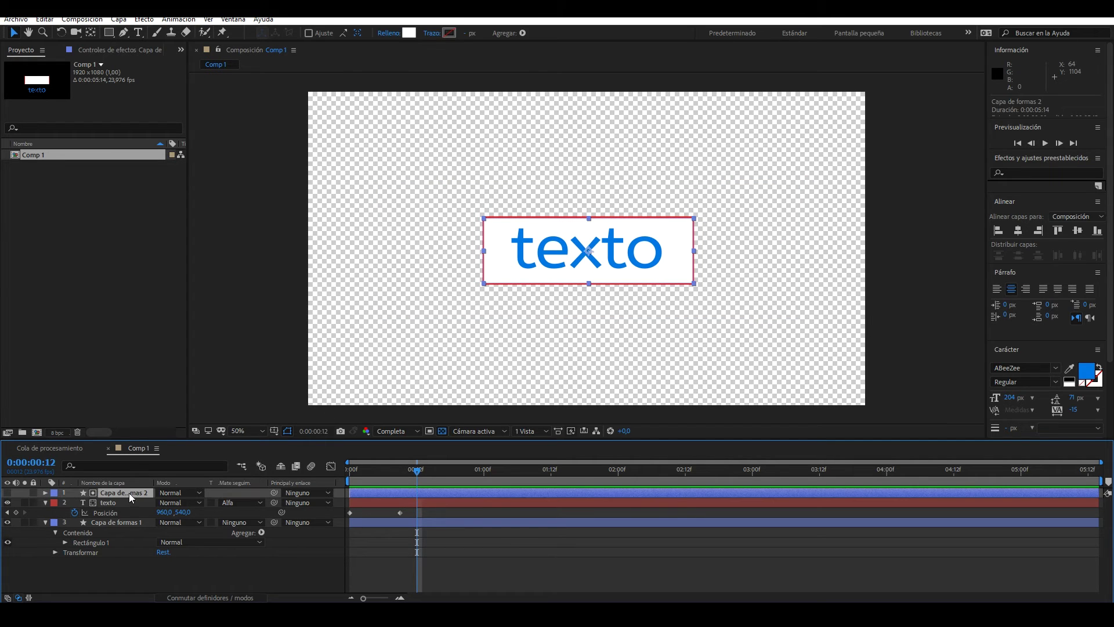
{"action": "left_click_drag", "start_coordinate": [384, 470], "coordinate": [405, 471]}
{"action": "left_click", "coordinate": [367, 503]}
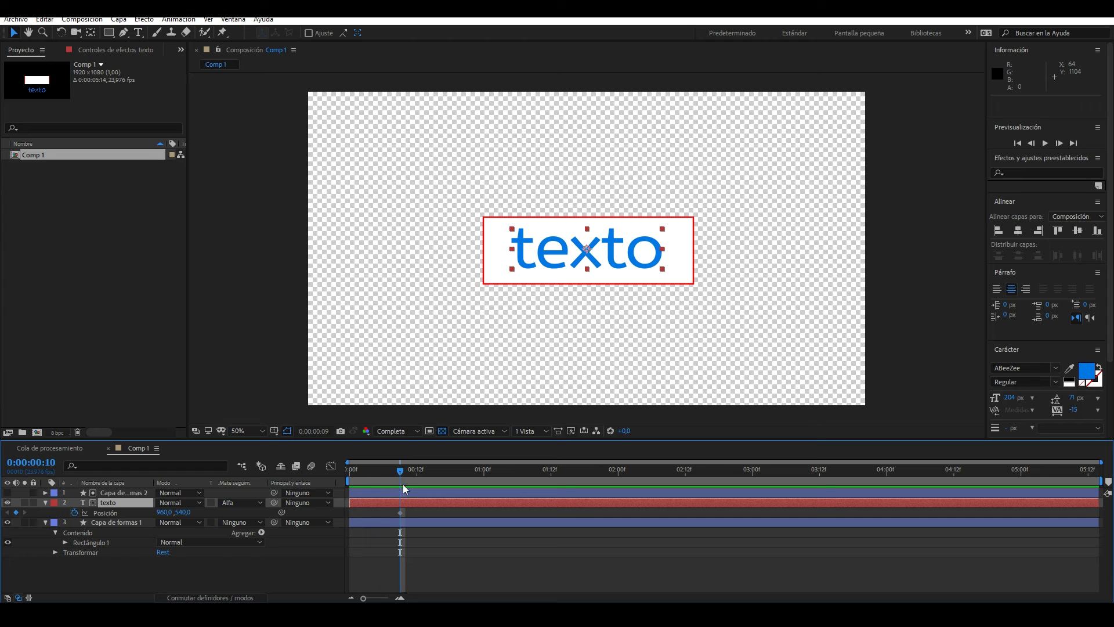
{"action": "left_click", "coordinate": [132, 495]}
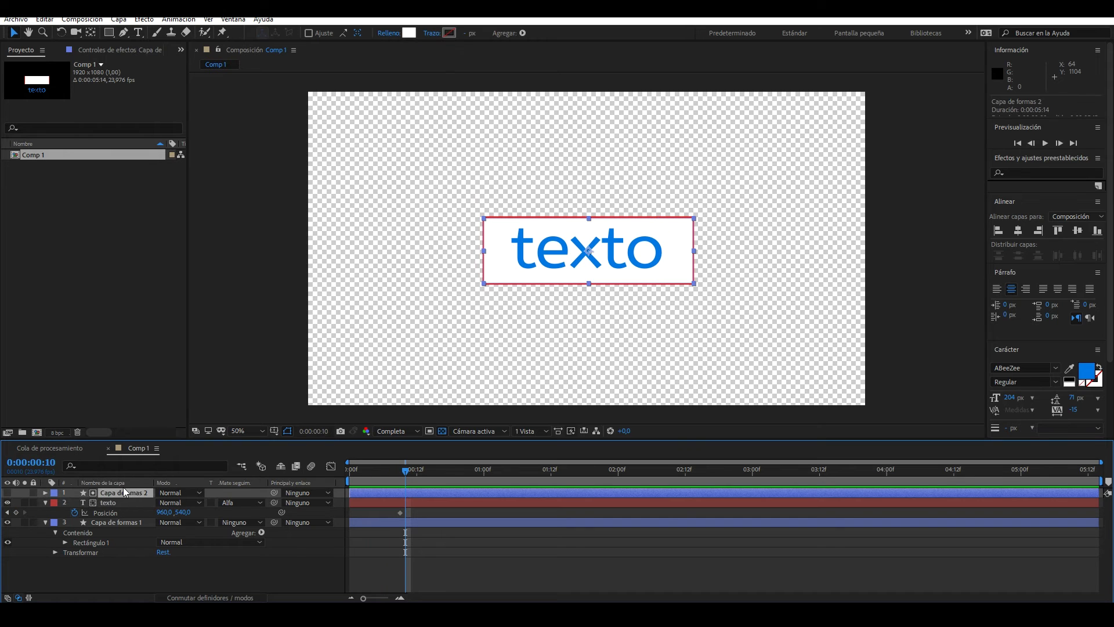
{"action": "key", "text": "p"}
{"action": "left_click", "coordinate": [105, 502]}
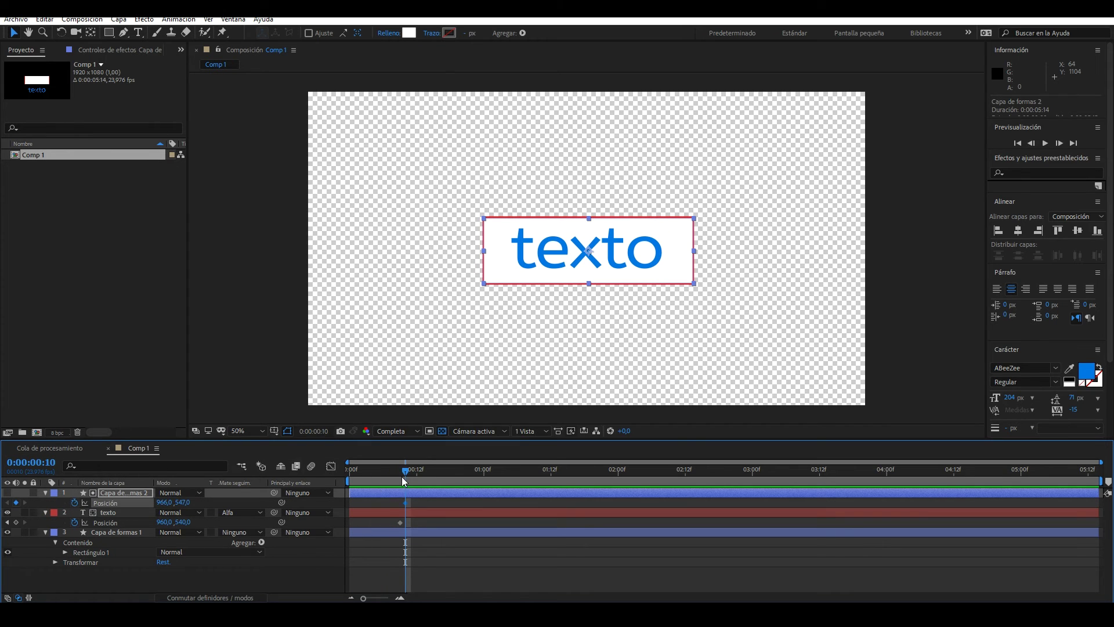
{"action": "left_click_drag", "start_coordinate": [405, 475], "coordinate": [331, 471]}
{"action": "left_click_drag", "start_coordinate": [162, 502], "coordinate": [37, 515]}
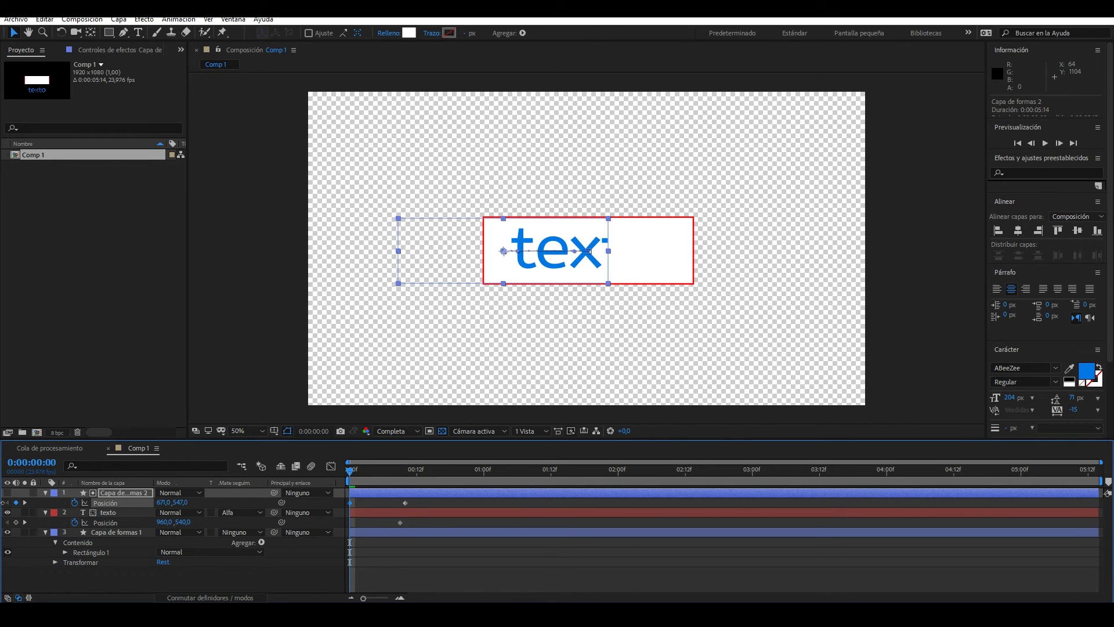
{"action": "left_click_drag", "start_coordinate": [164, 503], "coordinate": [3, 532]}
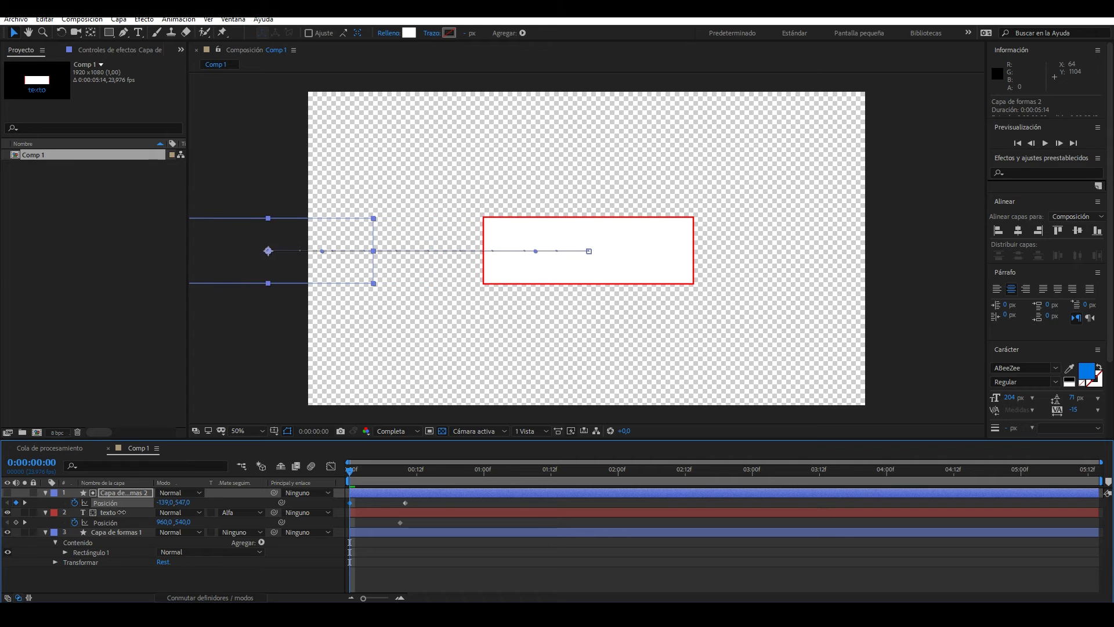
{"action": "left_click", "coordinate": [7, 532]}
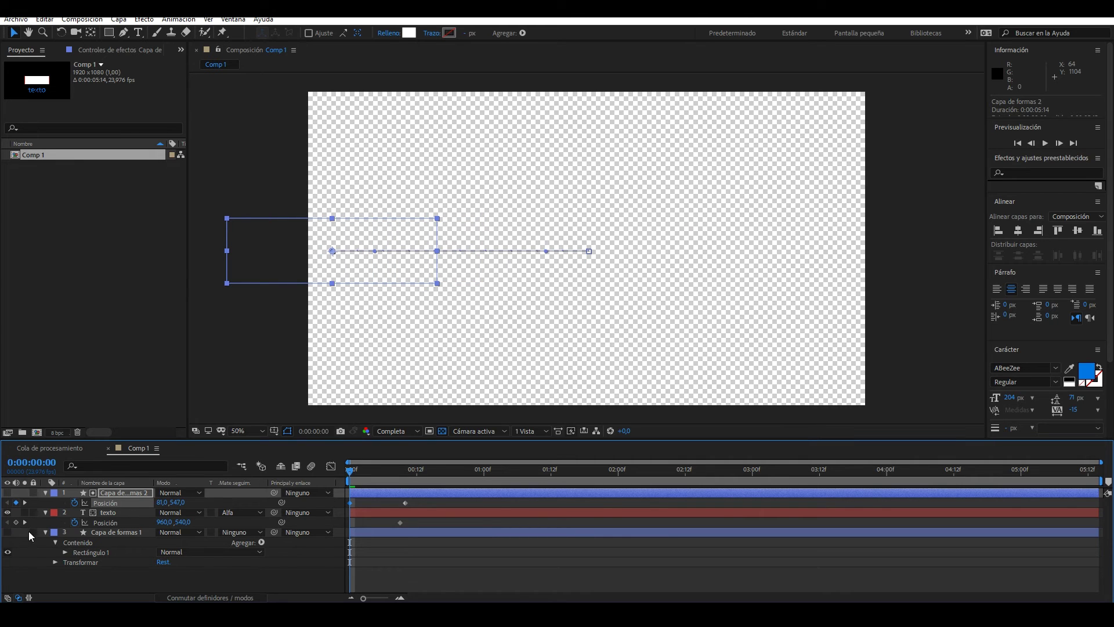
{"action": "left_click", "coordinate": [185, 586]}
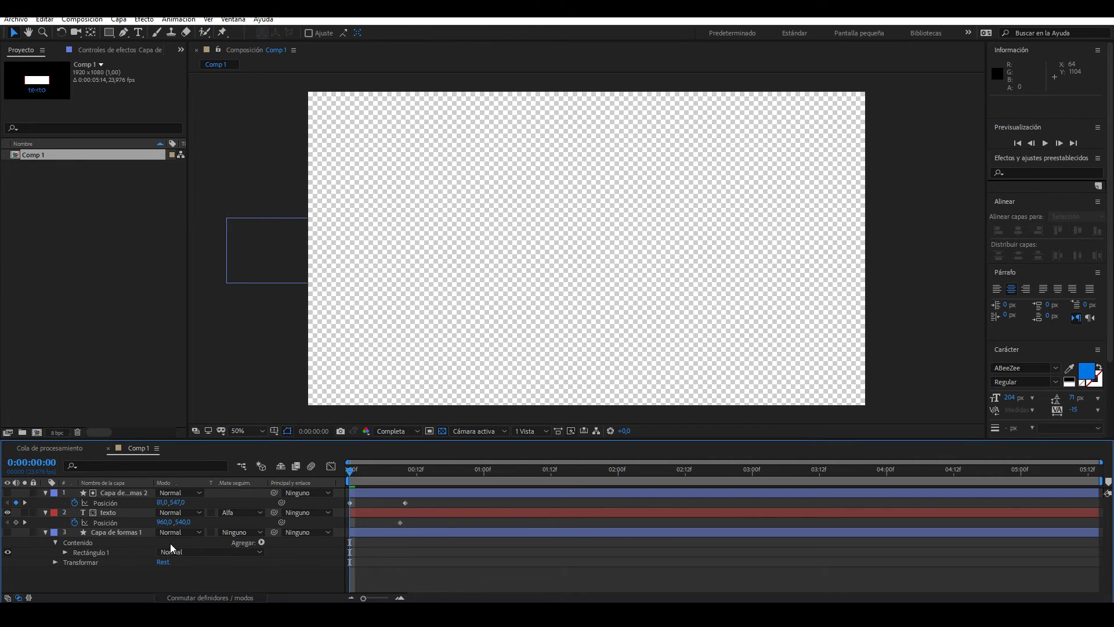
Preview the wipe revealing texto through the first six frames
{"action": "left_click", "coordinate": [106, 492]}
{"action": "key", "text": "space"}
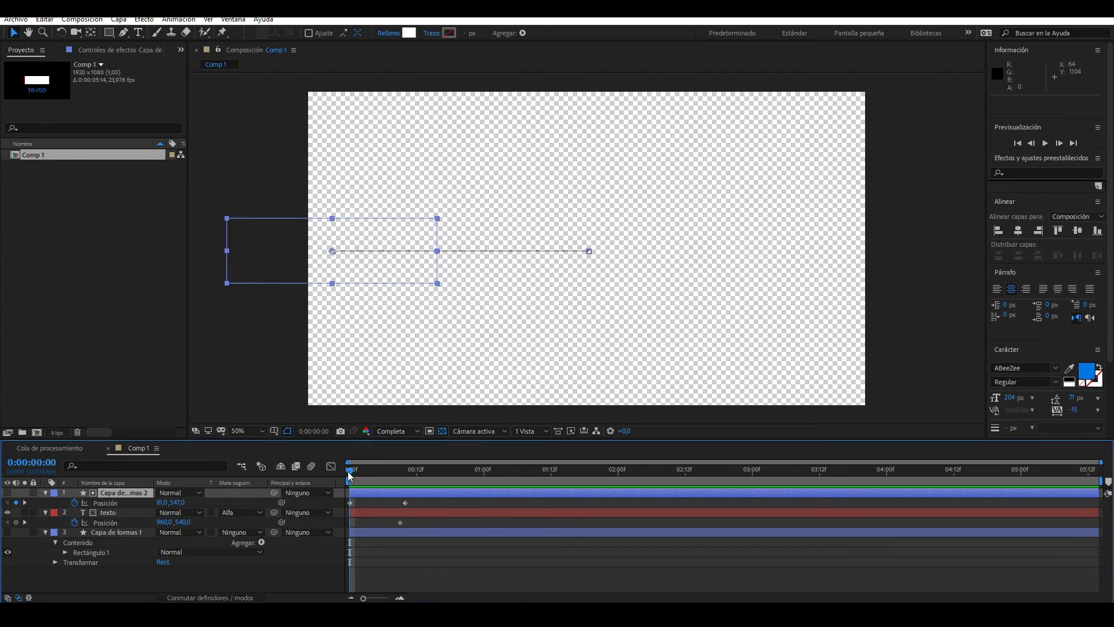
{"action": "left_click", "coordinate": [366, 472]}
{"action": "key", "text": "space"}
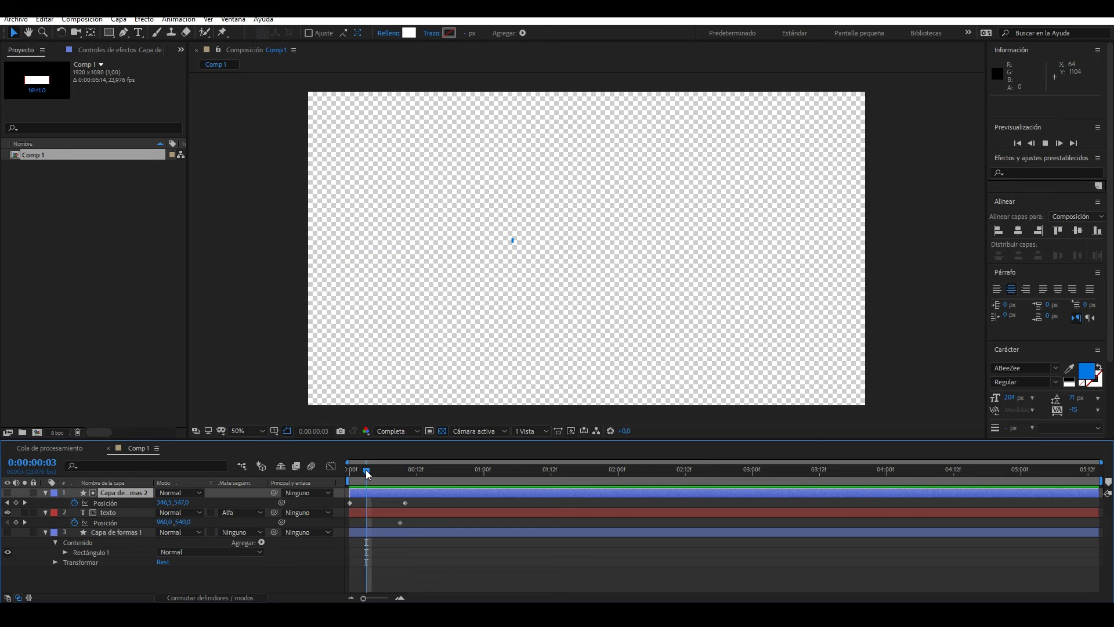
{"action": "key", "text": "space"}
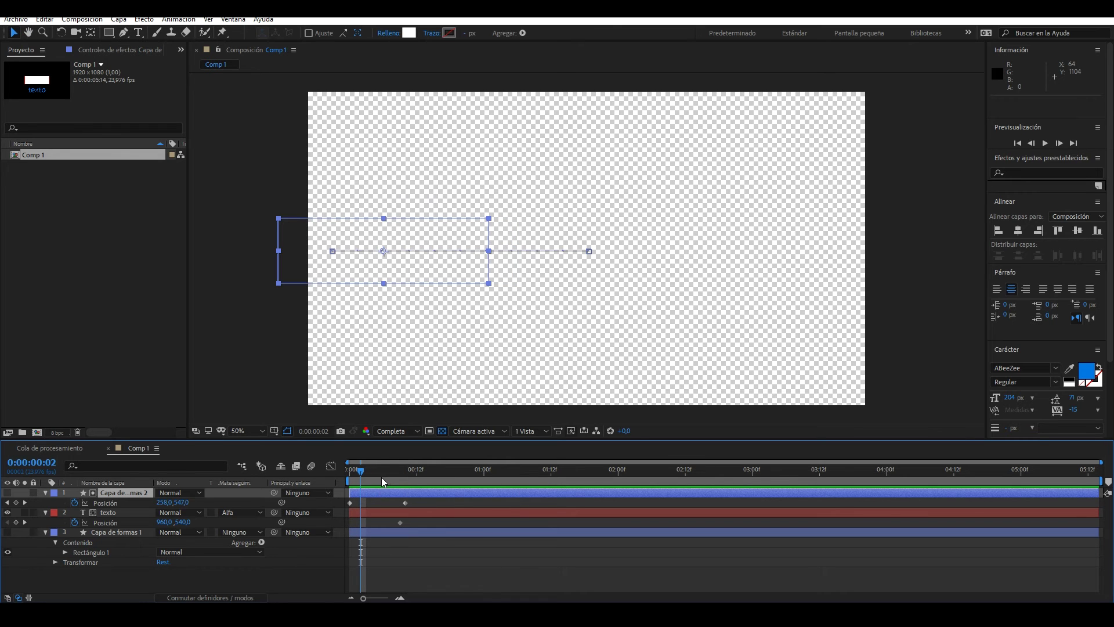
{"action": "key", "text": "Page_Down"}
{"action": "key", "text": "Page_Down"}
{"action": "key", "text": "Page_Down"}
{"action": "key", "text": "Page_Down"}
{"action": "key", "text": "Page_Down"}
{"action": "left_click", "coordinate": [1044, 143]}
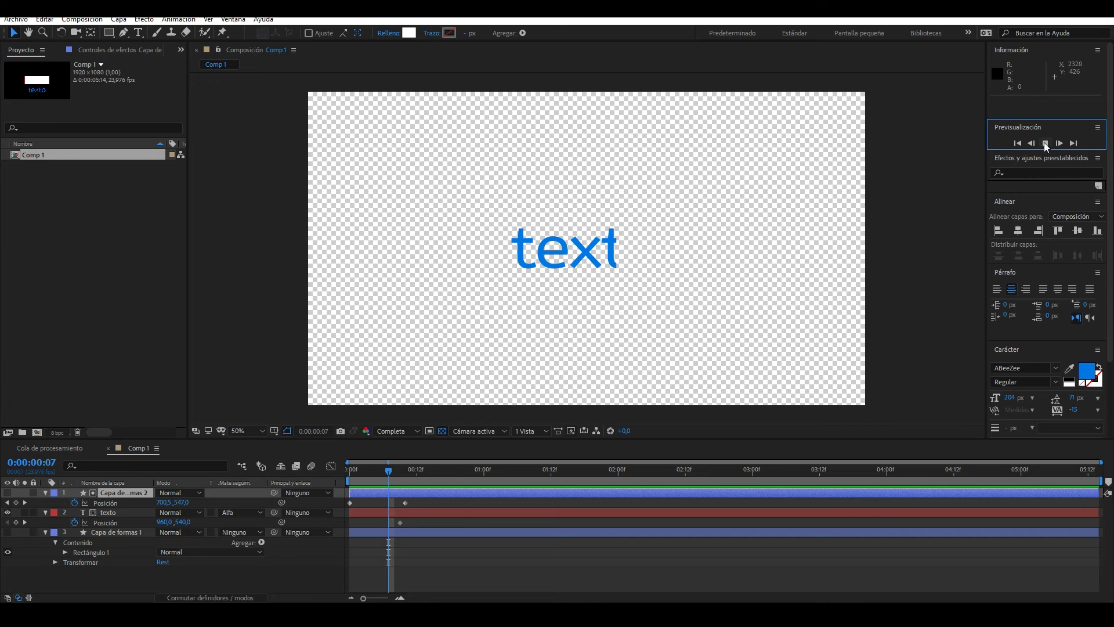
{"action": "left_click", "coordinate": [1046, 143]}
{"action": "left_click", "coordinate": [598, 552]}
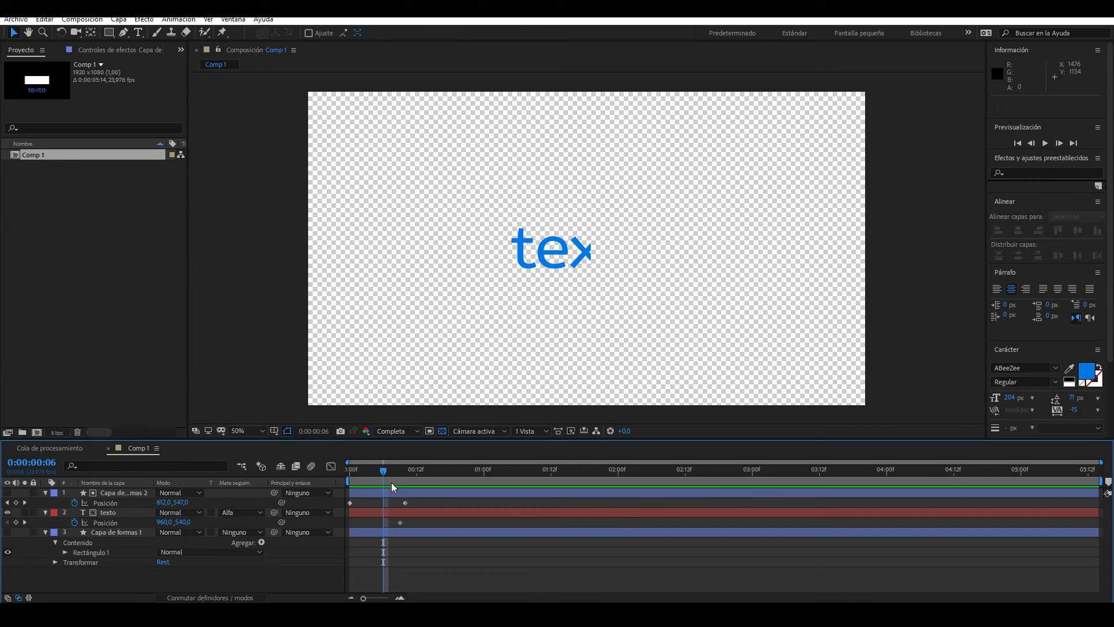
{"action": "left_click_drag", "start_coordinate": [351, 469], "coordinate": [384, 472]}
Scrub the matte wipe from only the 't' showing to the full word by frame 12
{"action": "left_click", "coordinate": [112, 495]}
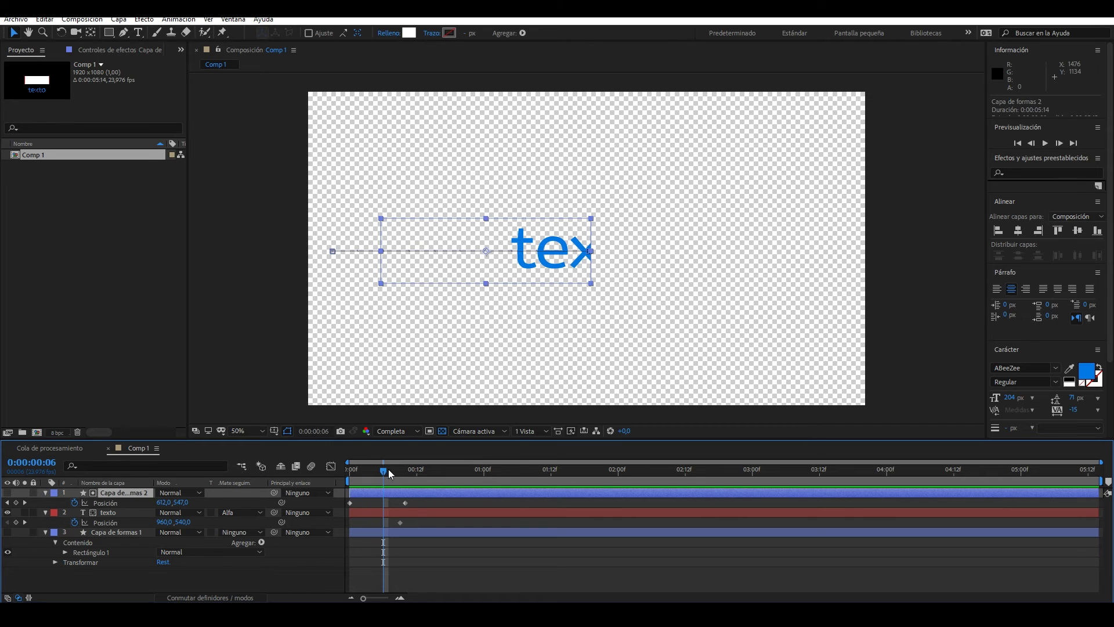
{"action": "left_click_drag", "start_coordinate": [389, 473], "coordinate": [374, 473]}
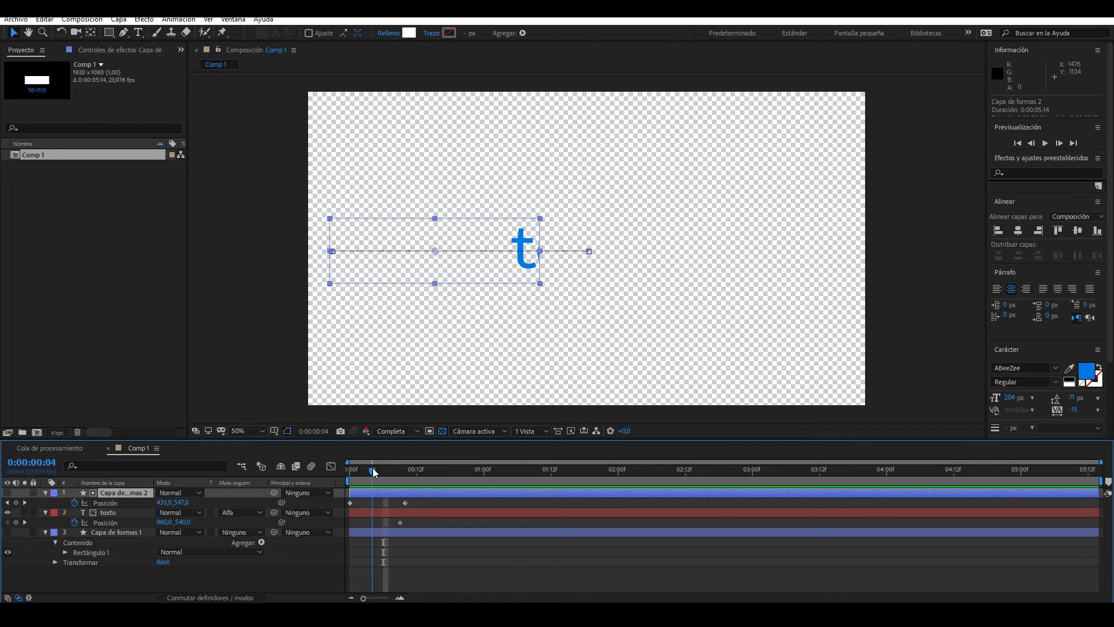
{"action": "left_click_drag", "start_coordinate": [375, 471], "coordinate": [410, 467]}
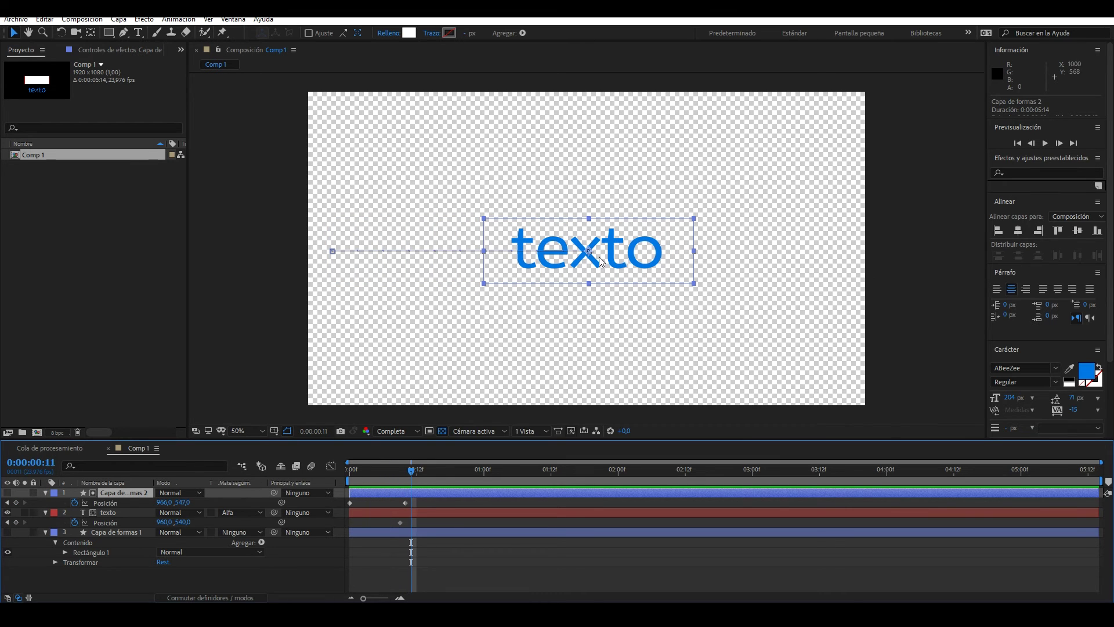
{"action": "left_click", "coordinate": [396, 469]}
{"action": "left_click_drag", "start_coordinate": [393, 467], "coordinate": [417, 469]}
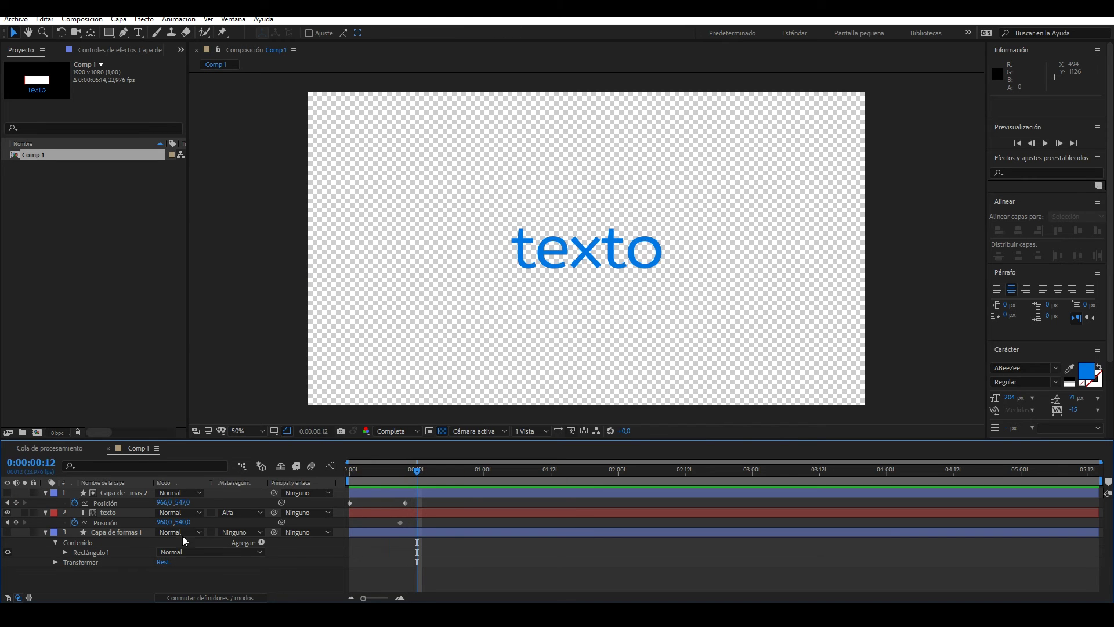
{"action": "left_click", "coordinate": [110, 511]}
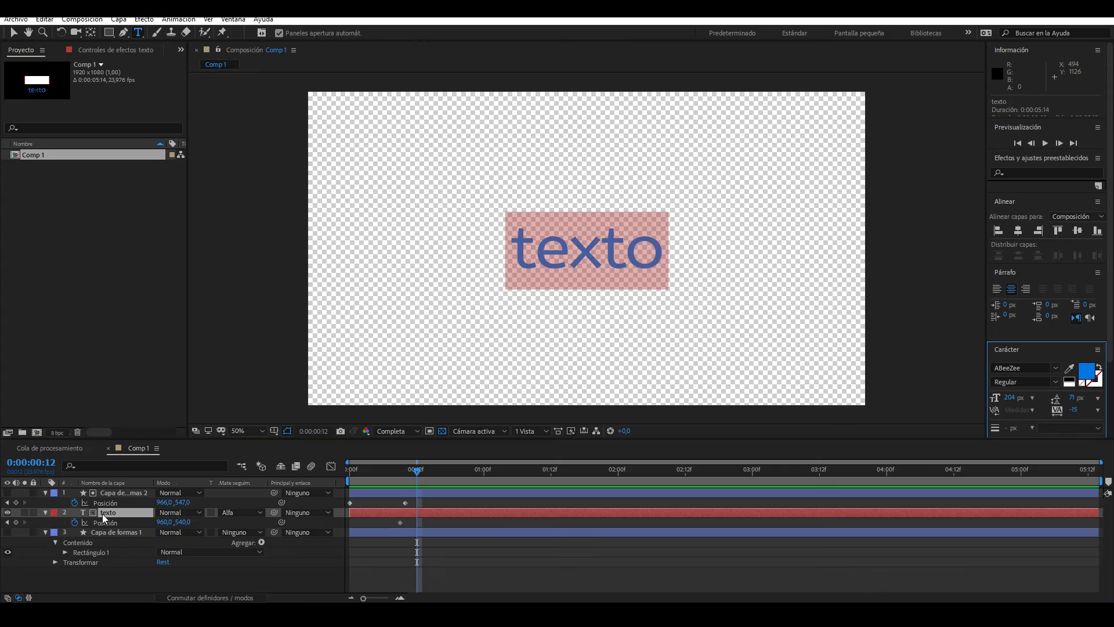
Finish typing TEXTO, set its font to BadaBoom BB and size it to 376 px
{"action": "type", "text": "TEXTO"}
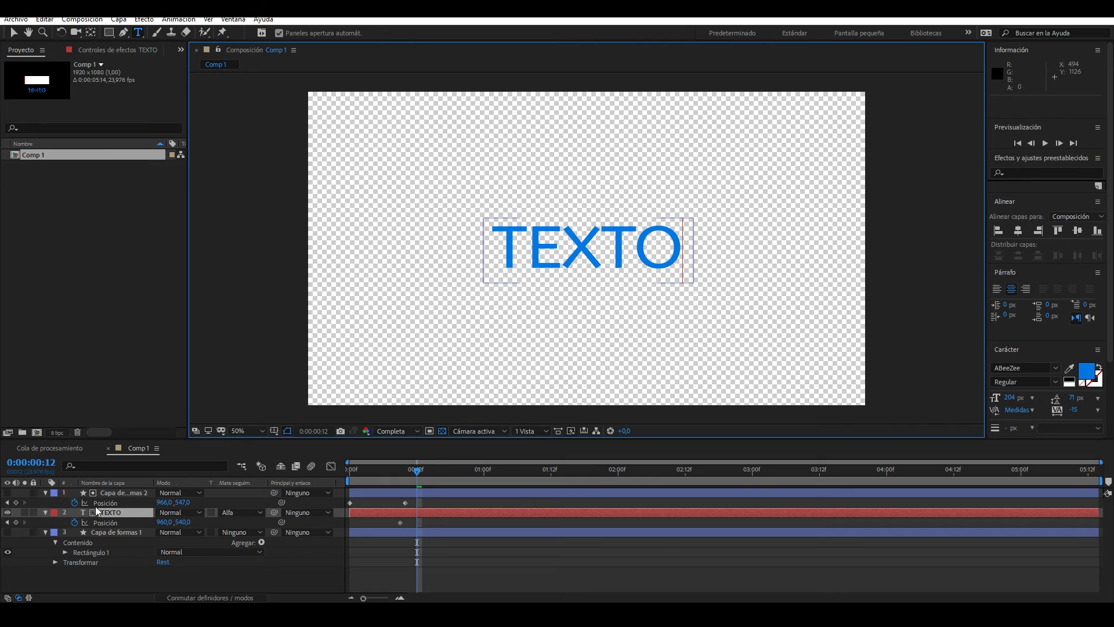
{"action": "left_click", "coordinate": [109, 516]}
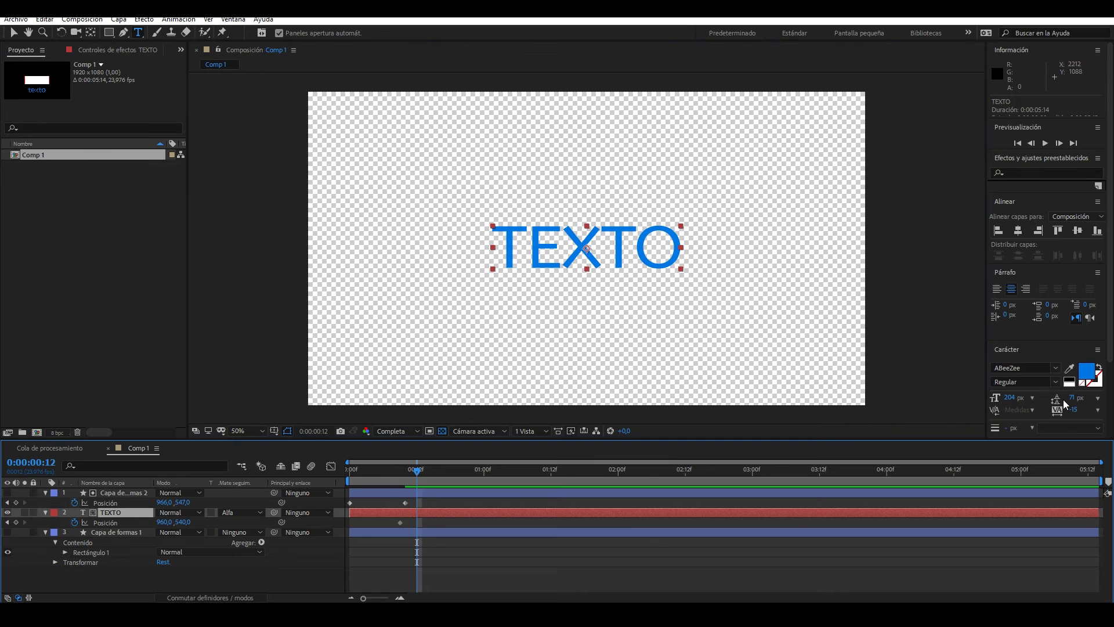
{"action": "left_click", "coordinate": [1057, 369]}
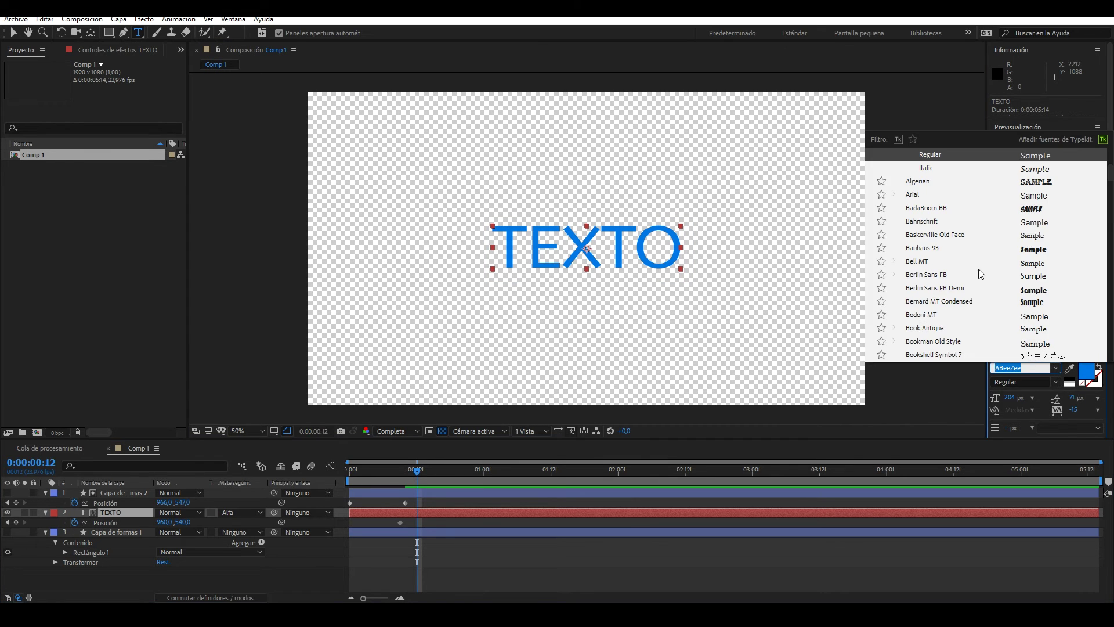
{"action": "left_click", "coordinate": [941, 213]}
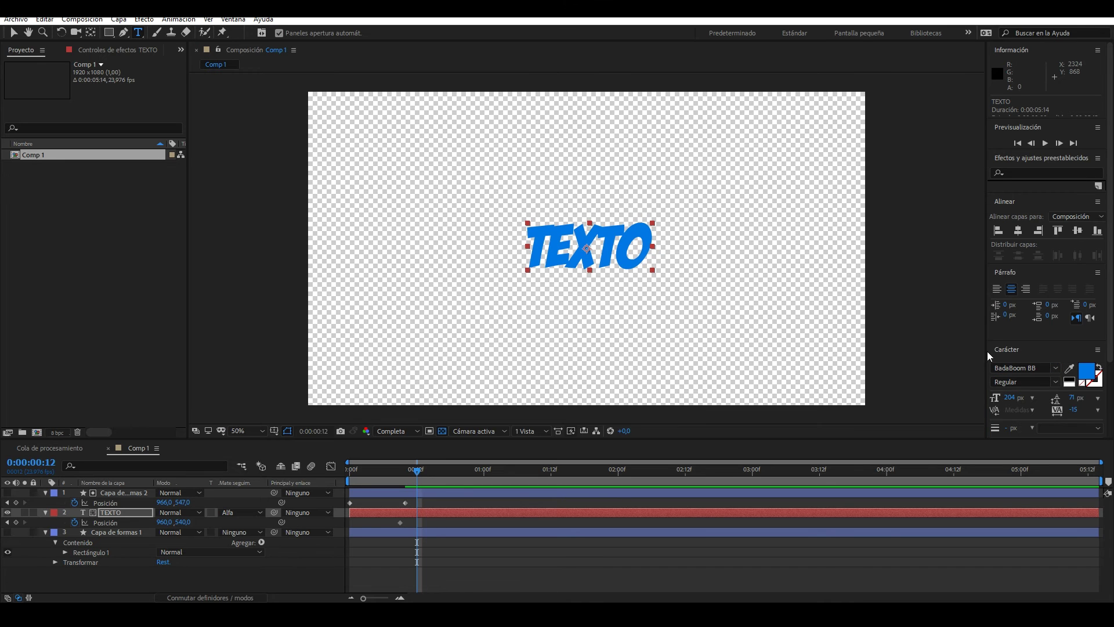
{"action": "left_click_drag", "start_coordinate": [1012, 401], "coordinate": [1111, 400]}
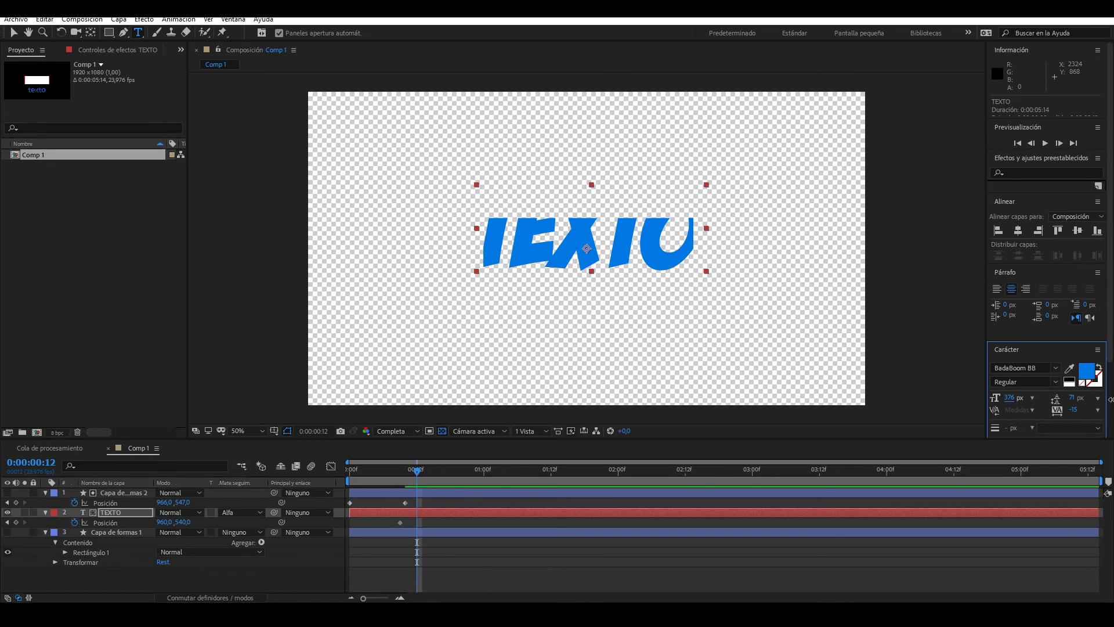
Delete both shape layers, leaving only the TEXTO text layer selected
{"action": "left_click", "coordinate": [123, 494]}
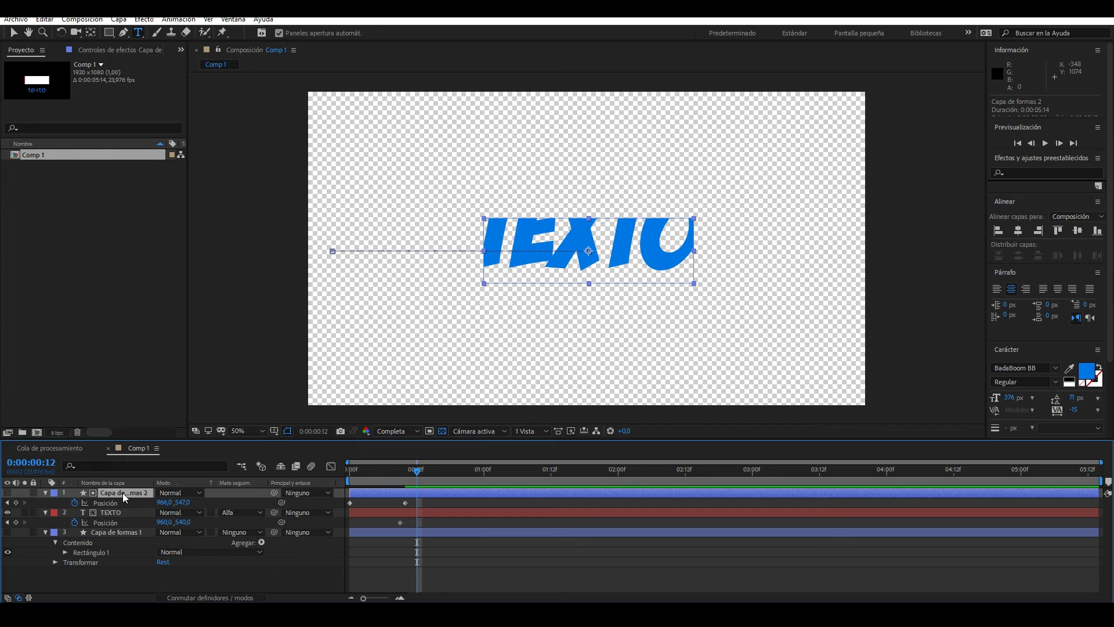
{"action": "key", "text": "Delete"}
{"action": "left_click", "coordinate": [113, 510]}
{"action": "key", "text": "Delete"}
{"action": "left_click", "coordinate": [113, 494]}
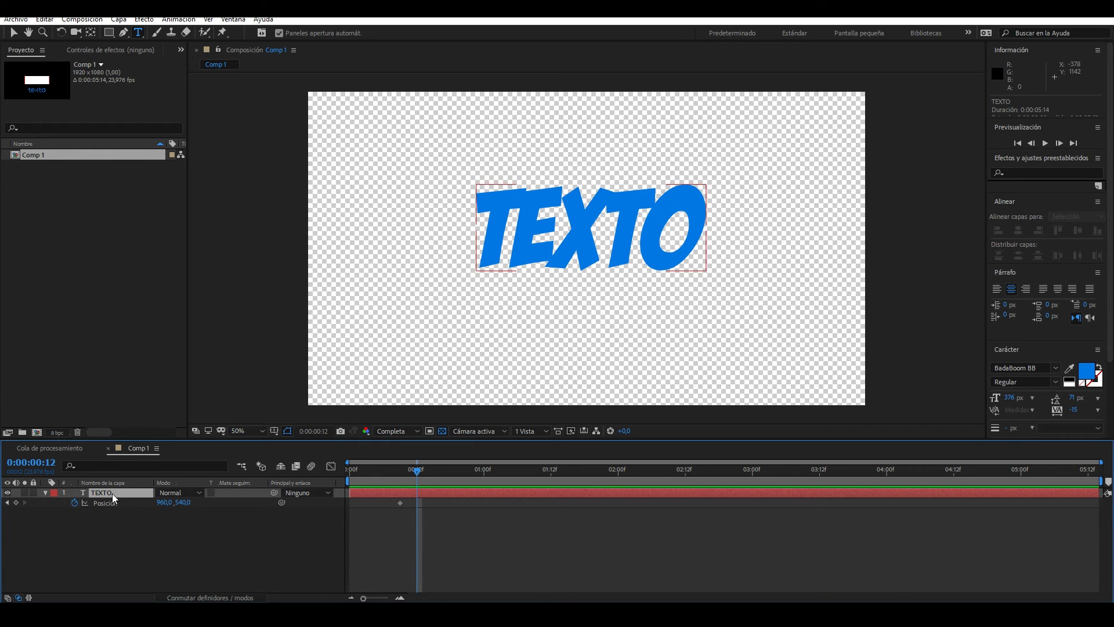
Enlarge the text to 730 px, re-centre its anchor point and centre it in the comp
{"action": "left_click_drag", "start_coordinate": [1010, 399], "coordinate": [155, 412]}
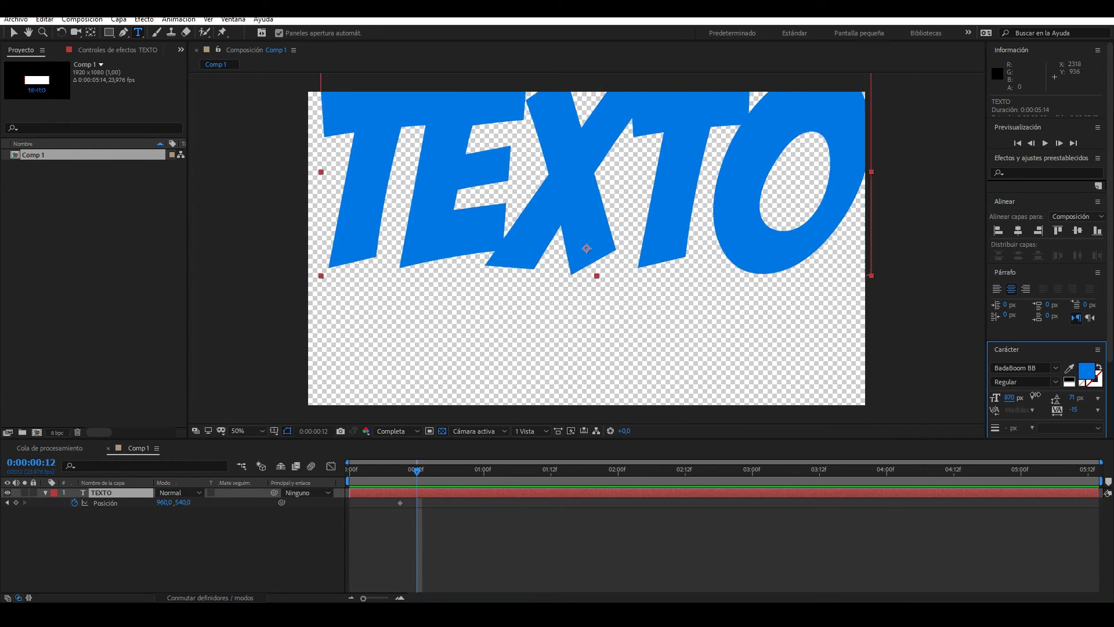
{"action": "left_click", "coordinate": [90, 33]}
{"action": "key", "text": "ctrl+alt+Home"}
{"action": "left_click", "coordinate": [1019, 230]}
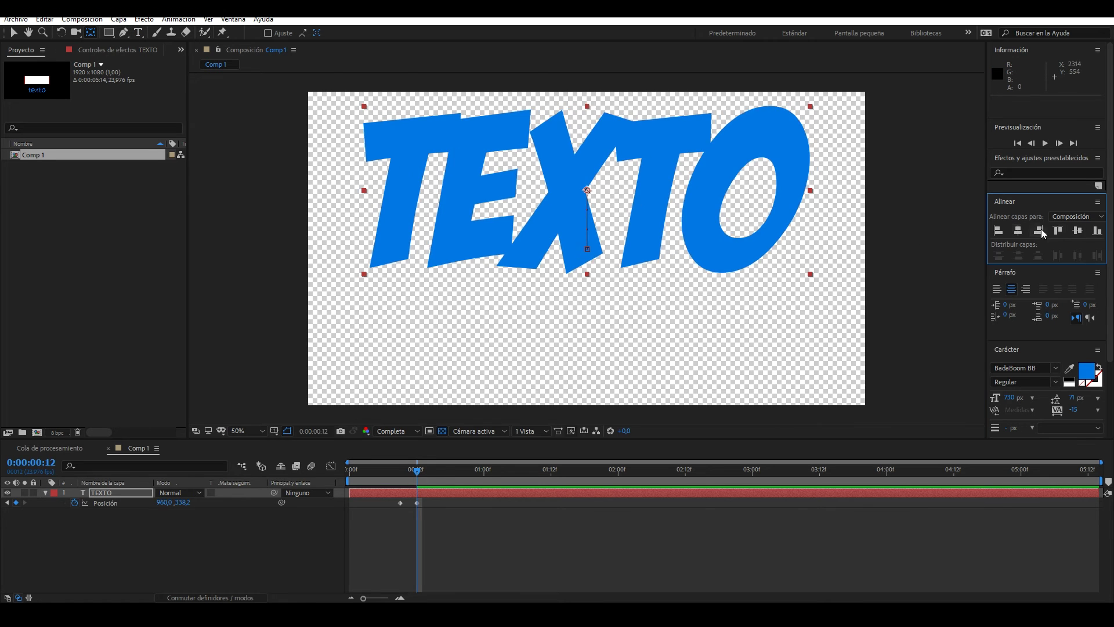
{"action": "left_click", "coordinate": [1079, 231]}
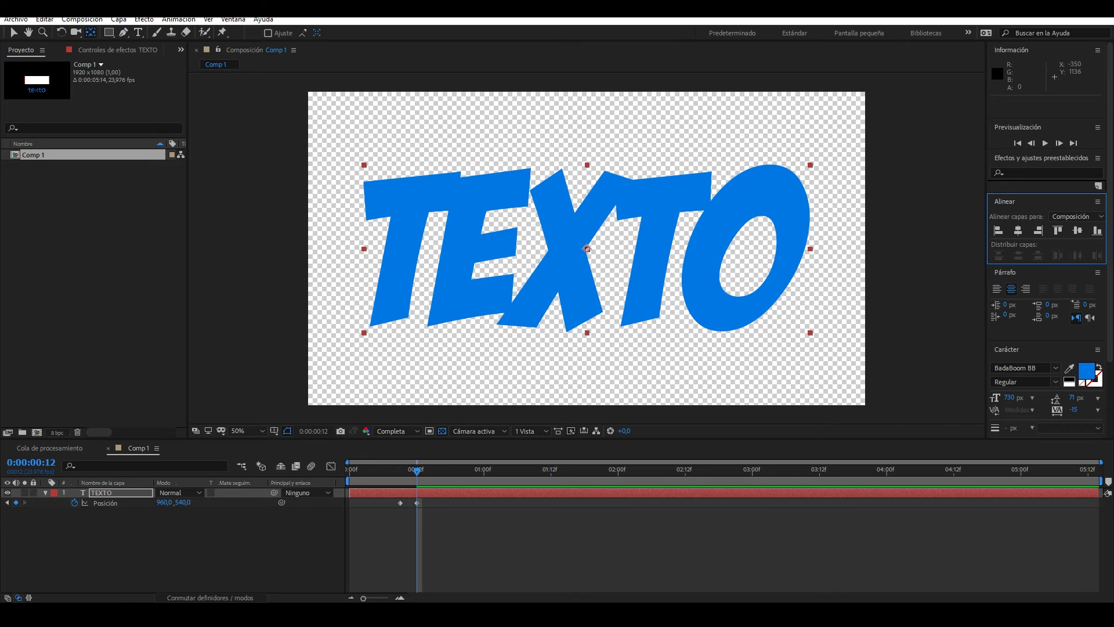
Retype the title as SIN CITY and centre it in the composition
{"action": "double_click", "coordinate": [106, 494]}
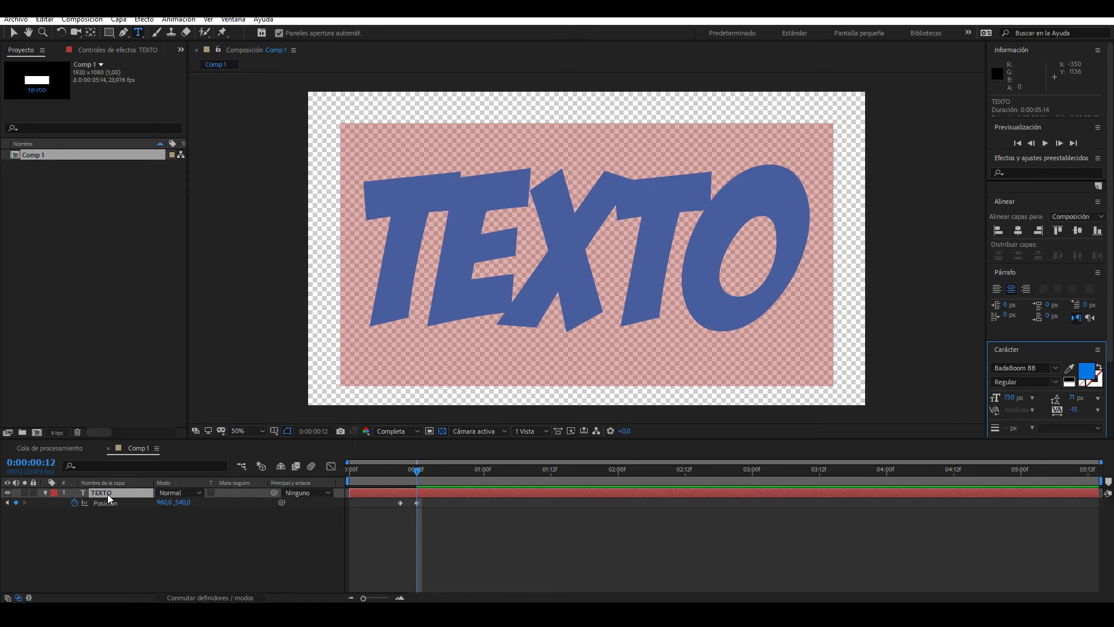
{"action": "type", "text": "CITY"}
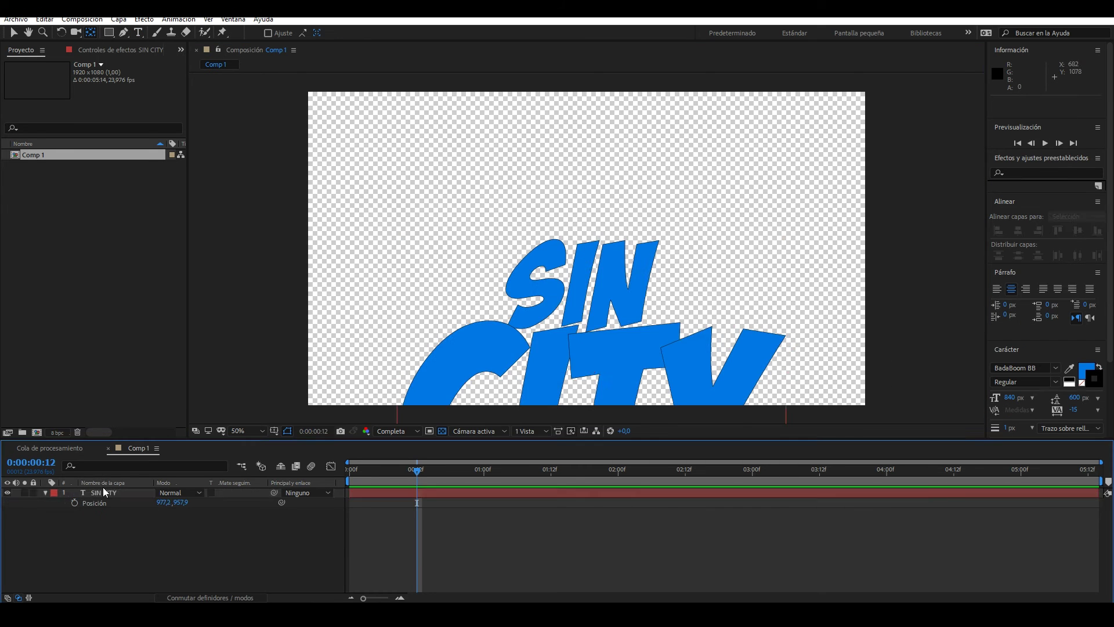
{"action": "left_click", "coordinate": [105, 492]}
{"action": "key", "text": "ctrl+Home"}
{"action": "left_click", "coordinate": [192, 525]}
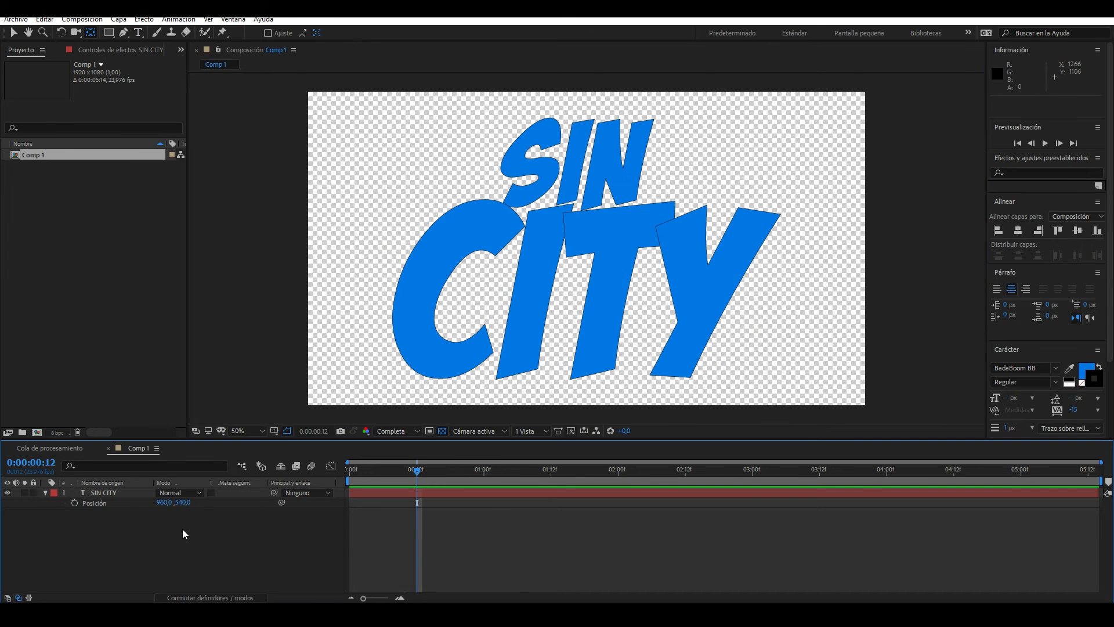
Import Skyscrapers - 91744.mp4 from File Explorer, place it under SIN CITY, and use the text as alpha matte
{"action": "key", "text": "super+e"}
{"action": "left_click_drag", "start_coordinate": [510, 299], "coordinate": [140, 310]}
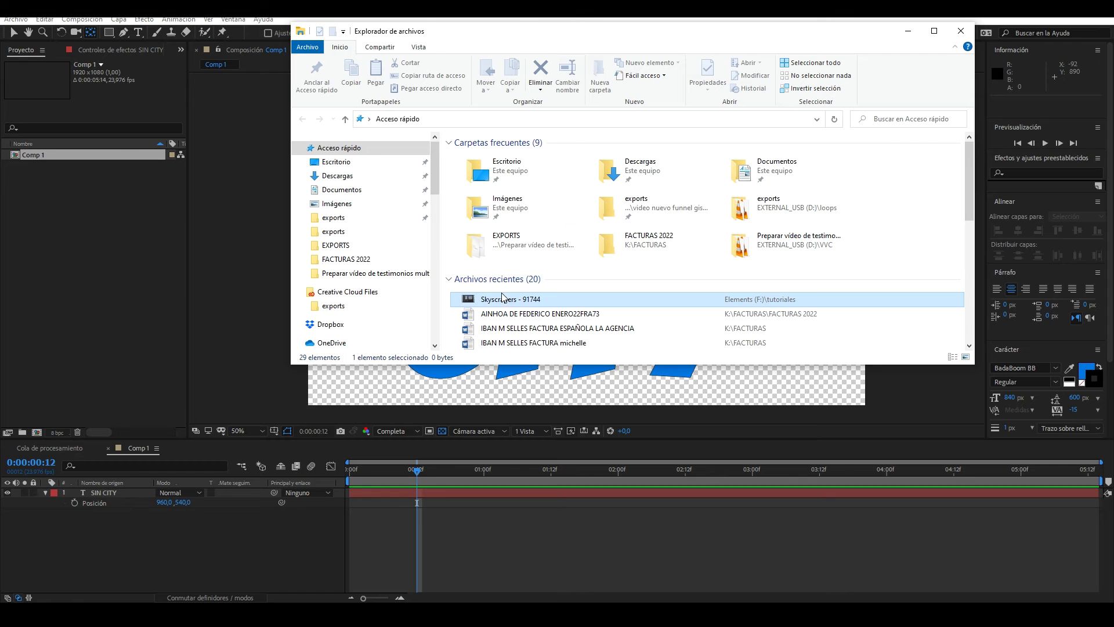
{"action": "left_click_drag", "start_coordinate": [140, 311], "coordinate": [153, 532]}
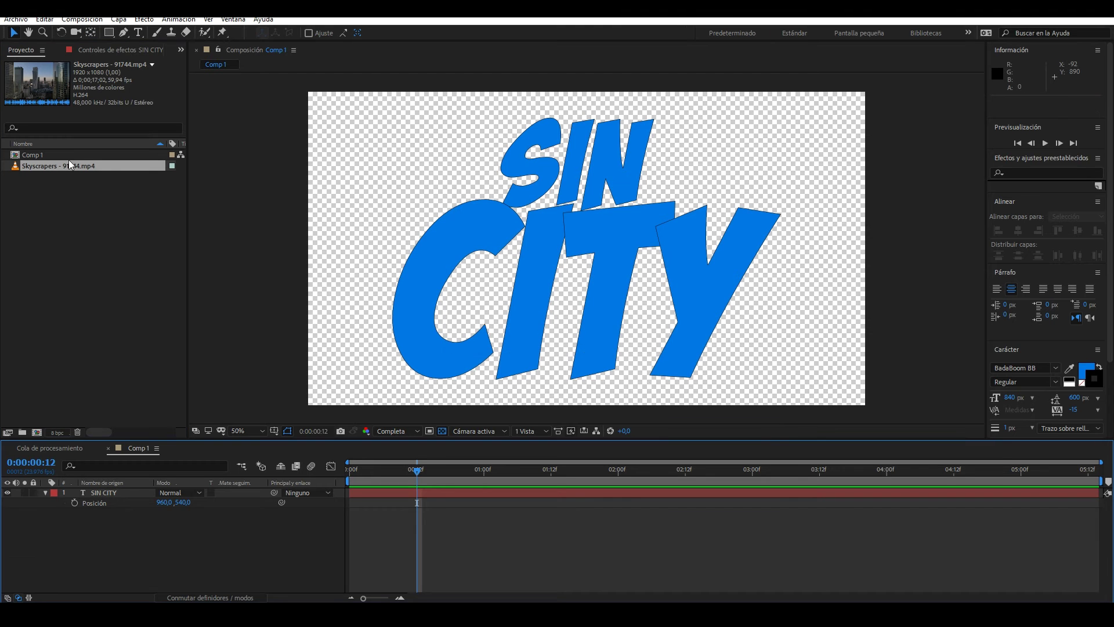
{"action": "left_click_drag", "start_coordinate": [53, 164], "coordinate": [112, 516]}
{"action": "left_click", "coordinate": [235, 512]}
{"action": "left_click", "coordinate": [271, 541]}
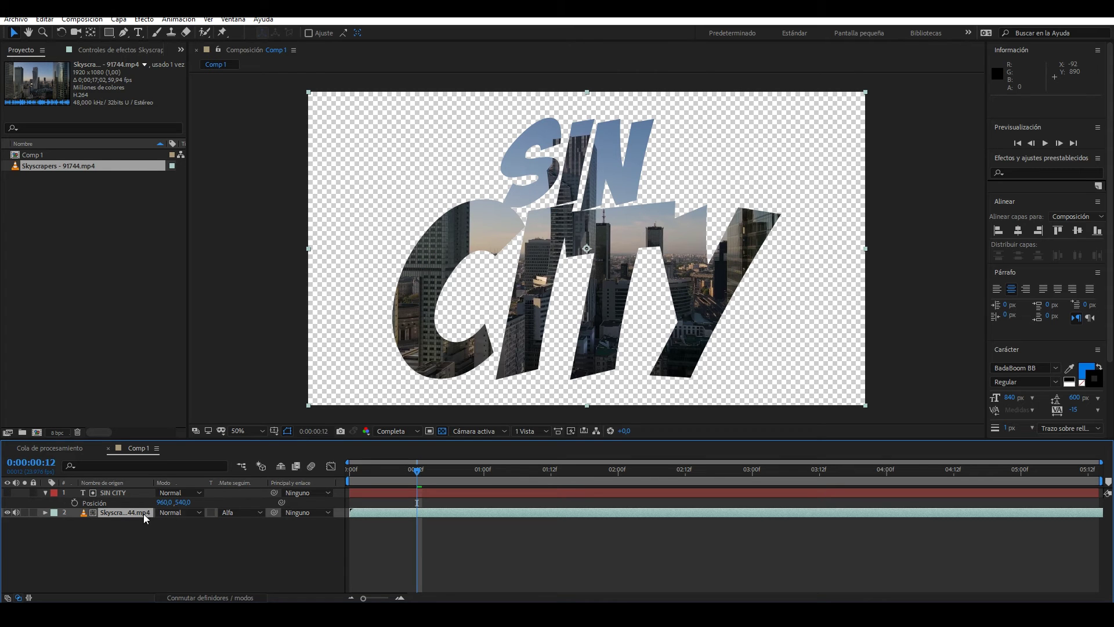
Switch the Skyscrapers track matte to Alpha Inverted, then choose Layer > New > Solid
{"action": "left_click", "coordinate": [241, 511]}
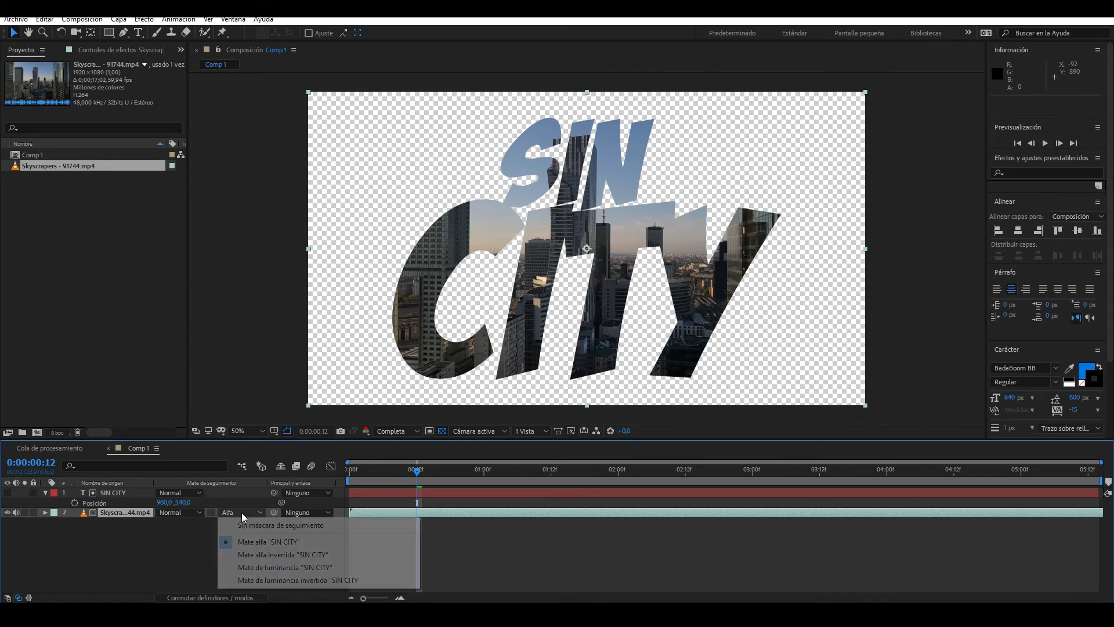
{"action": "left_click", "coordinate": [262, 556]}
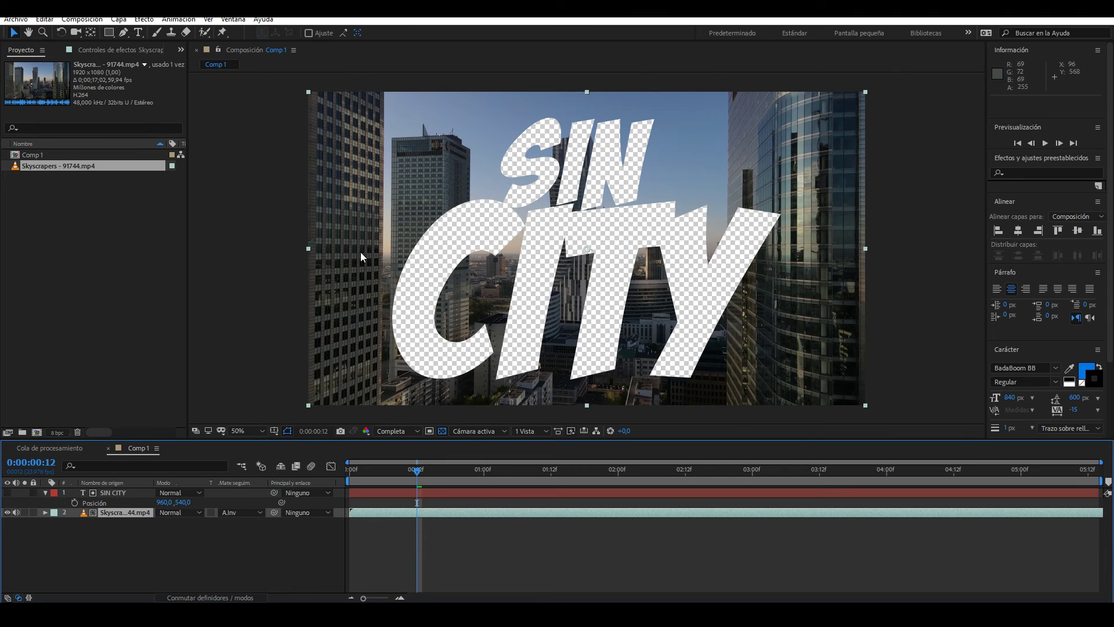
{"action": "left_click", "coordinate": [119, 20]}
{"action": "mouse_move", "coordinate": [133, 32]}
{"action": "left_click", "coordinate": [410, 43]}
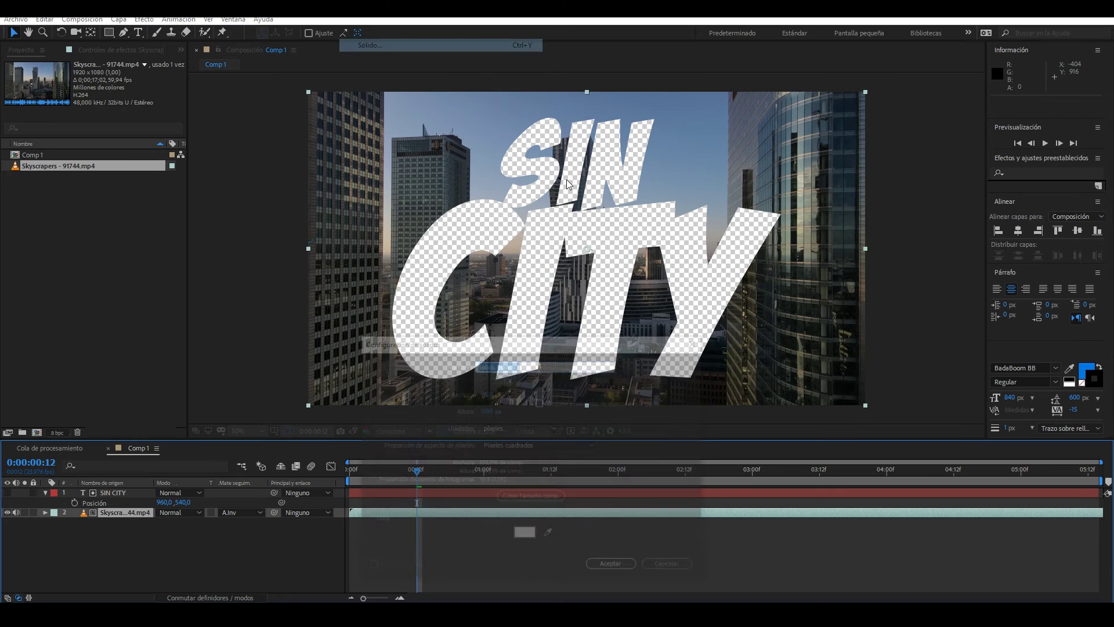
Create a bright red solid layer, Sólido Rojo 1
{"action": "left_click", "coordinate": [525, 533]}
{"action": "left_click", "coordinate": [757, 479]}
{"action": "left_click_drag", "start_coordinate": [757, 480], "coordinate": [757, 364]}
{"action": "left_click", "coordinate": [863, 364]}
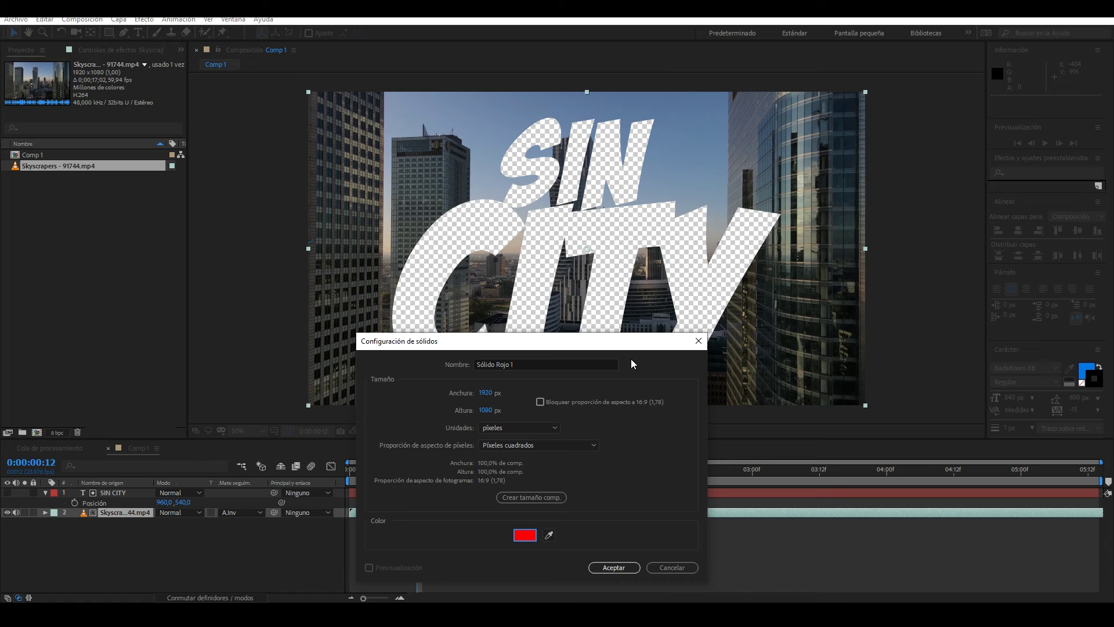
{"action": "left_click", "coordinate": [606, 562]}
Move the red solid below the Skyscrapers footage and preview the composition
{"action": "left_click_drag", "start_coordinate": [117, 495], "coordinate": [118, 538]}
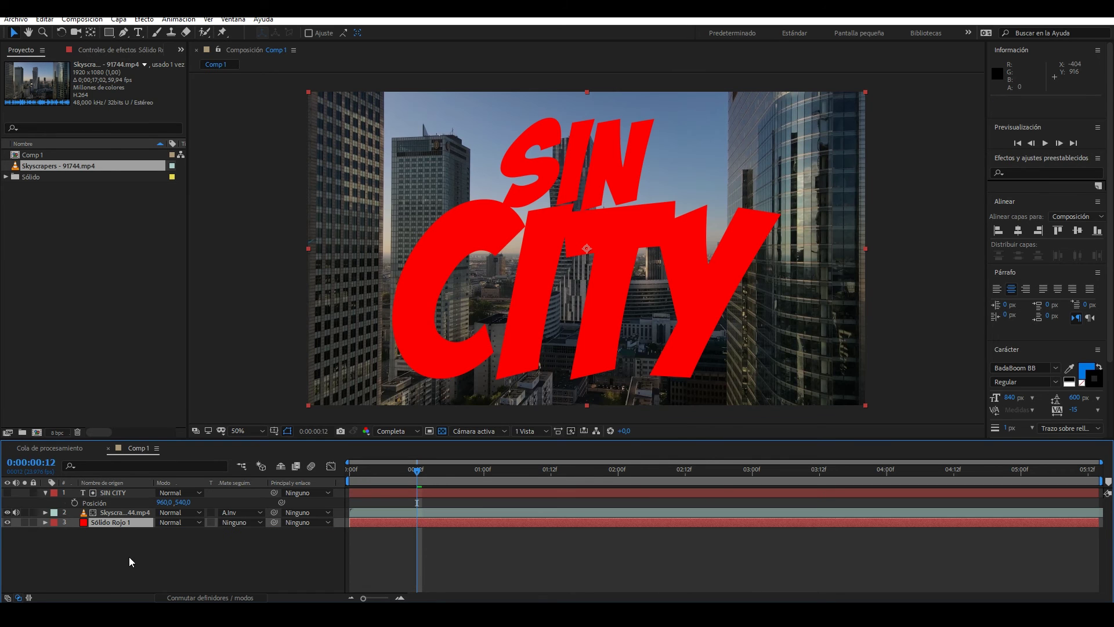
{"action": "left_click", "coordinate": [128, 537]}
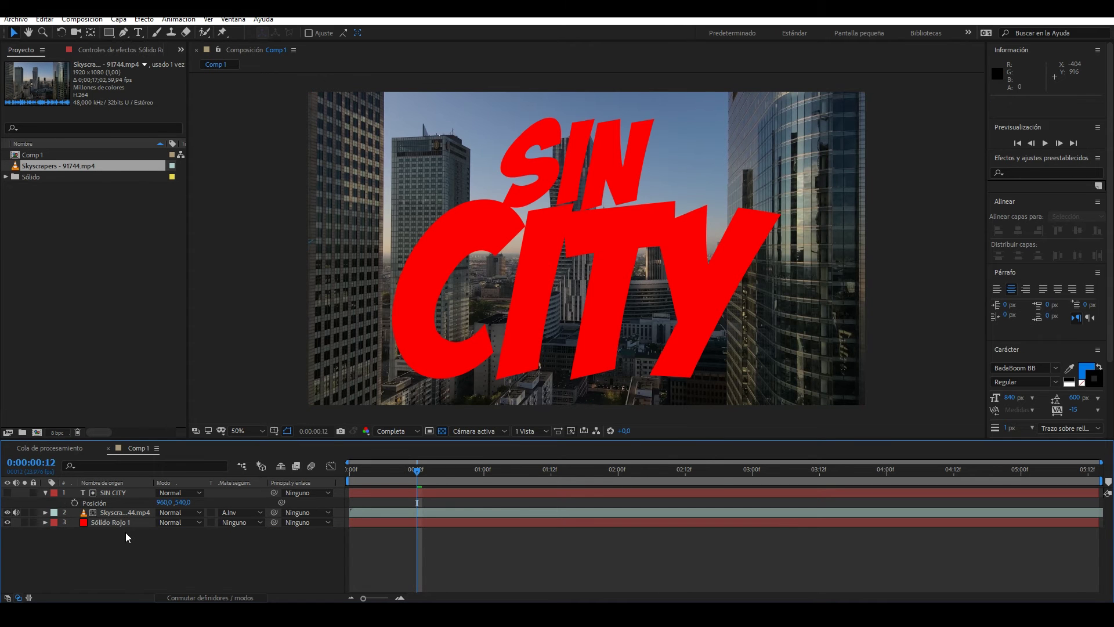
{"action": "key", "text": "space"}
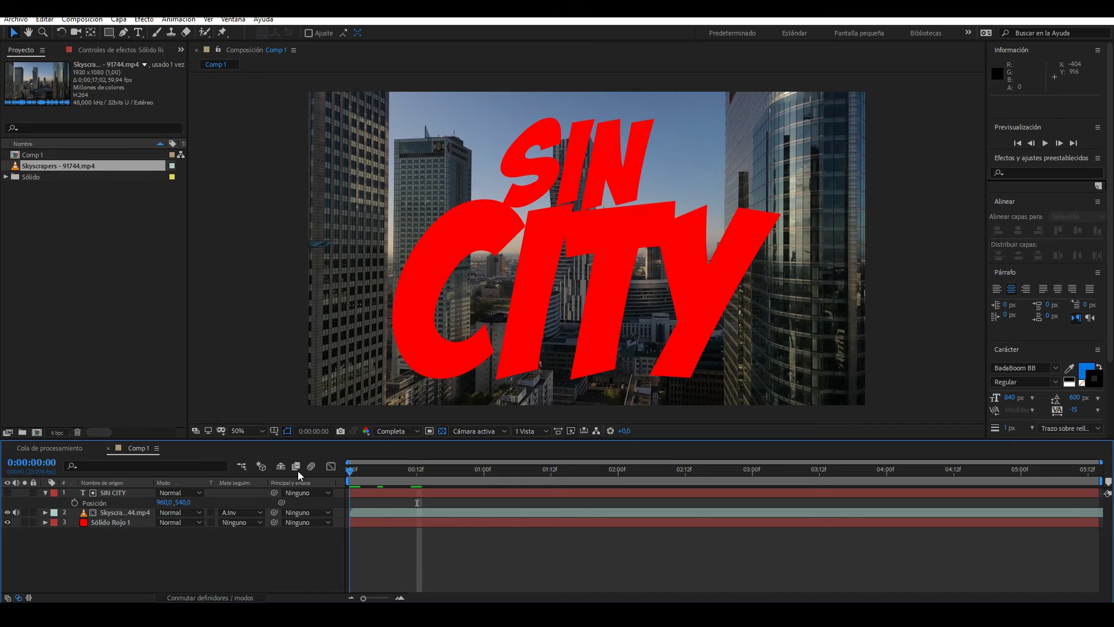
Try moving Skyscrapers above SIN CITY, then undo to keep the original layer order
{"action": "left_click", "coordinate": [123, 514]}
{"action": "left_click_drag", "start_coordinate": [118, 515], "coordinate": [116, 491]}
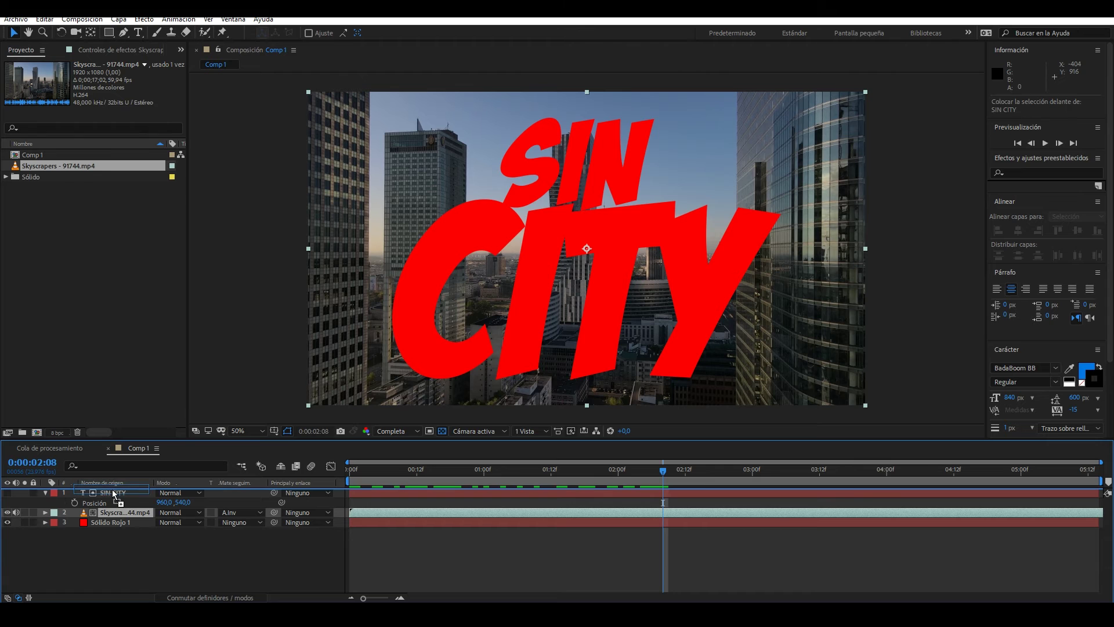
{"action": "left_click", "coordinate": [241, 503]}
{"action": "left_click", "coordinate": [232, 530]}
{"action": "left_click", "coordinate": [7, 493]}
{"action": "key", "text": "ctrl+z"}
{"action": "key", "text": "ctrl+z"}
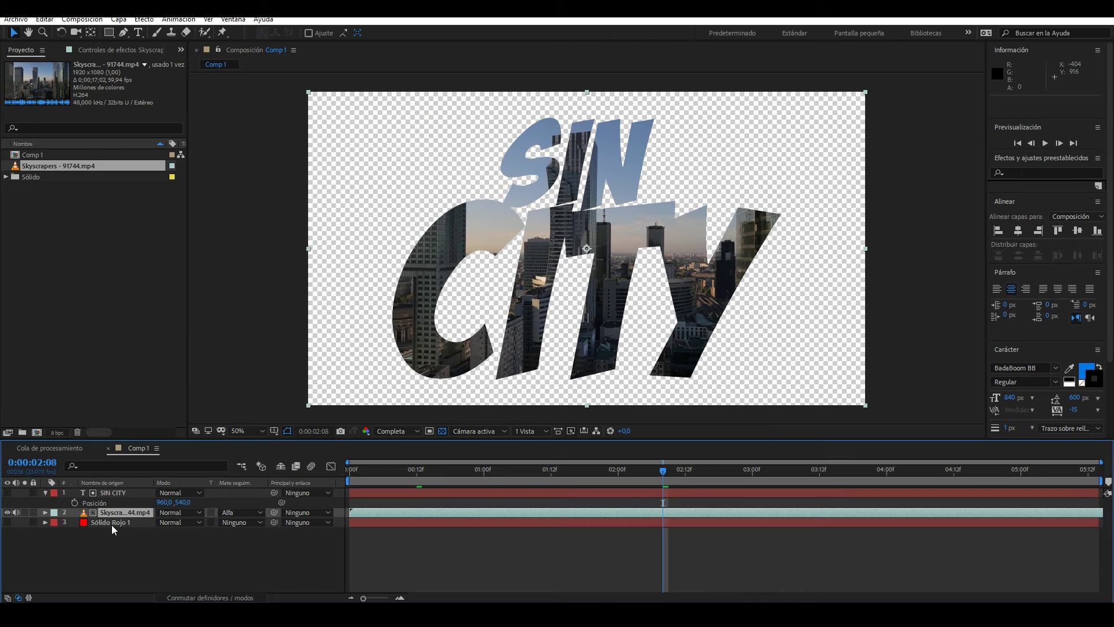
Show the Sólido Rojo 1 background, select SIN CITY, and go to 0:00:01:13
{"action": "left_click", "coordinate": [8, 523]}
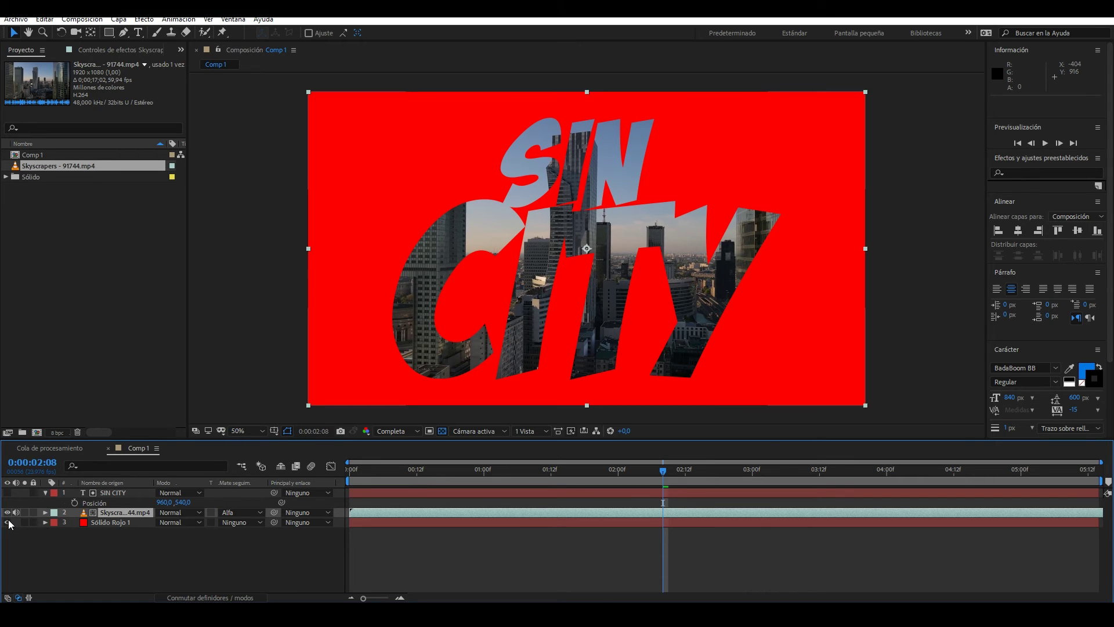
{"action": "left_click", "coordinate": [45, 493]}
{"action": "left_click", "coordinate": [112, 493]}
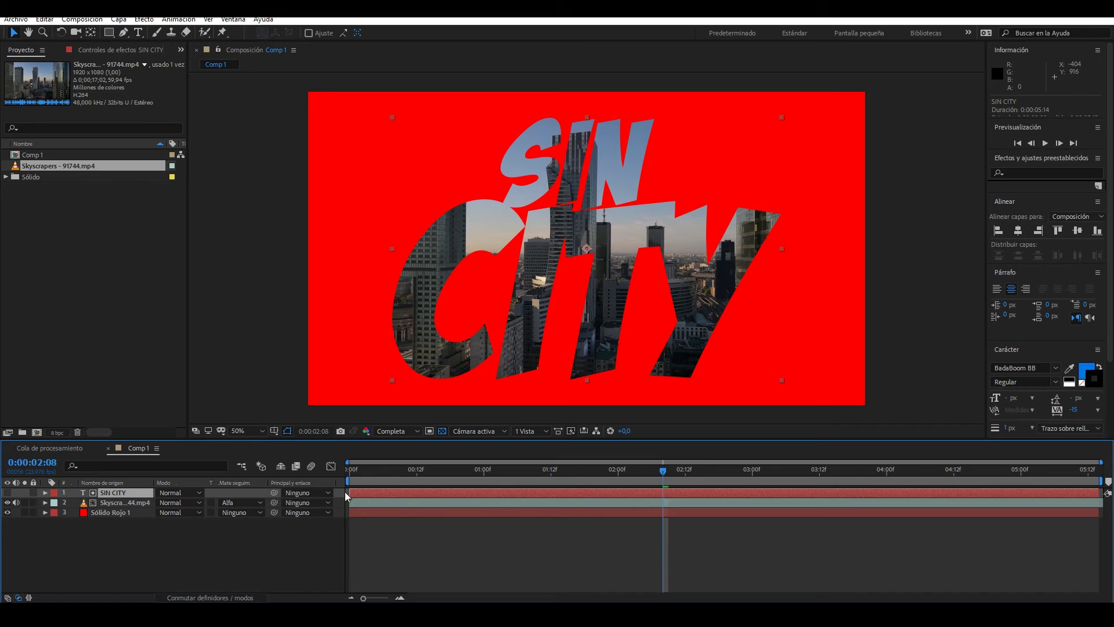
{"action": "left_click_drag", "start_coordinate": [387, 476], "coordinate": [557, 474]}
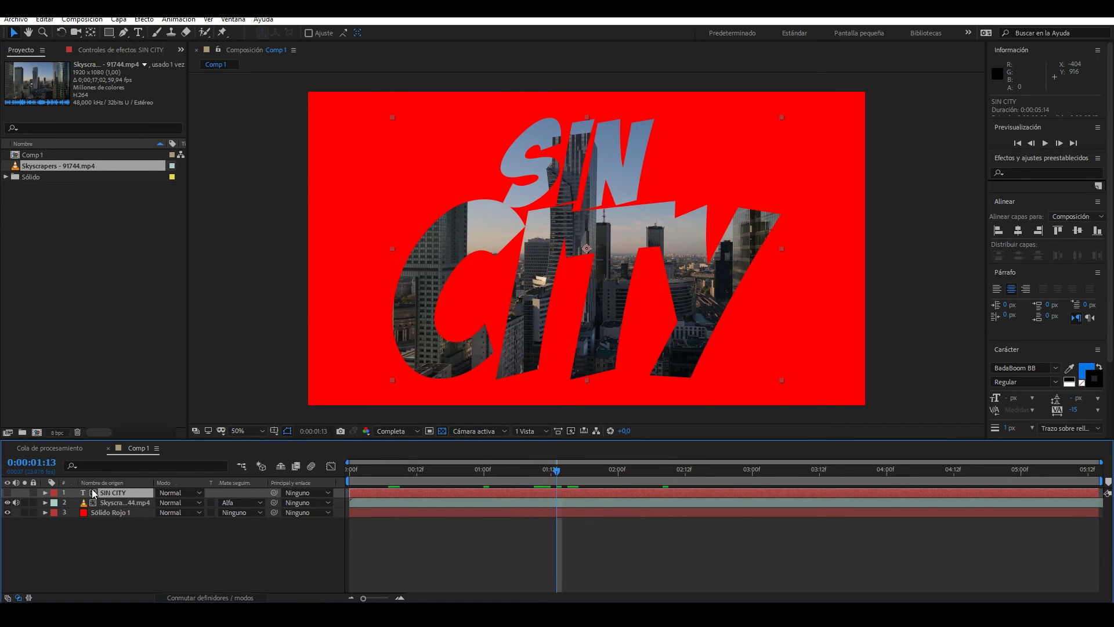
Keyframe SIN CITY's Position so it rises from below frame (960, 1925), ending at 00:13
{"action": "key", "text": "p"}
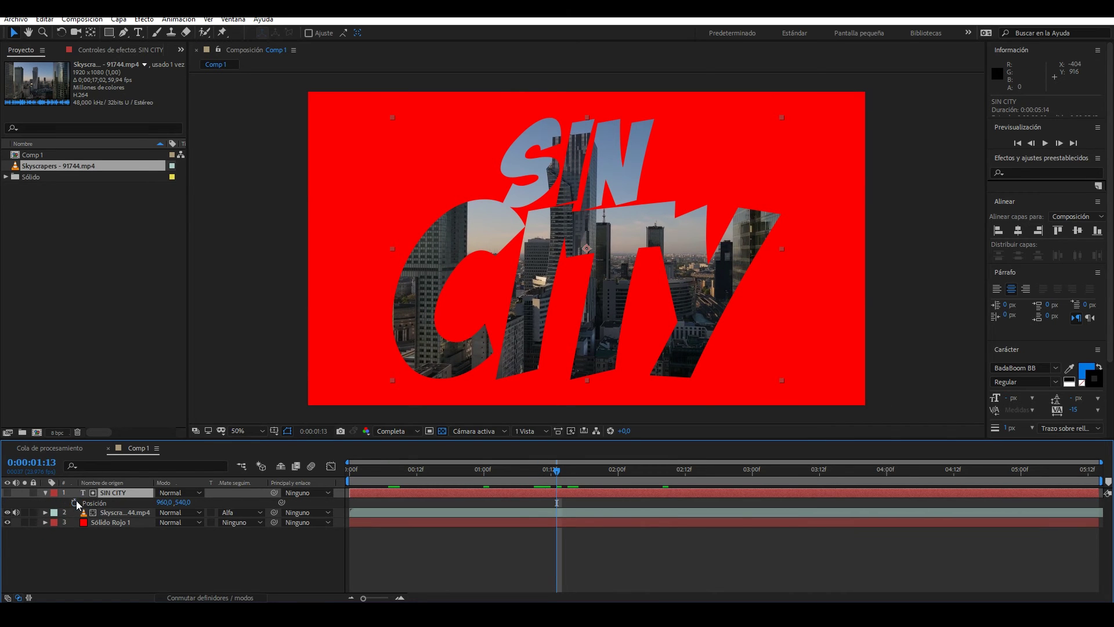
{"action": "left_click", "coordinate": [75, 502]}
{"action": "left_click_drag", "start_coordinate": [558, 473], "coordinate": [350, 473]}
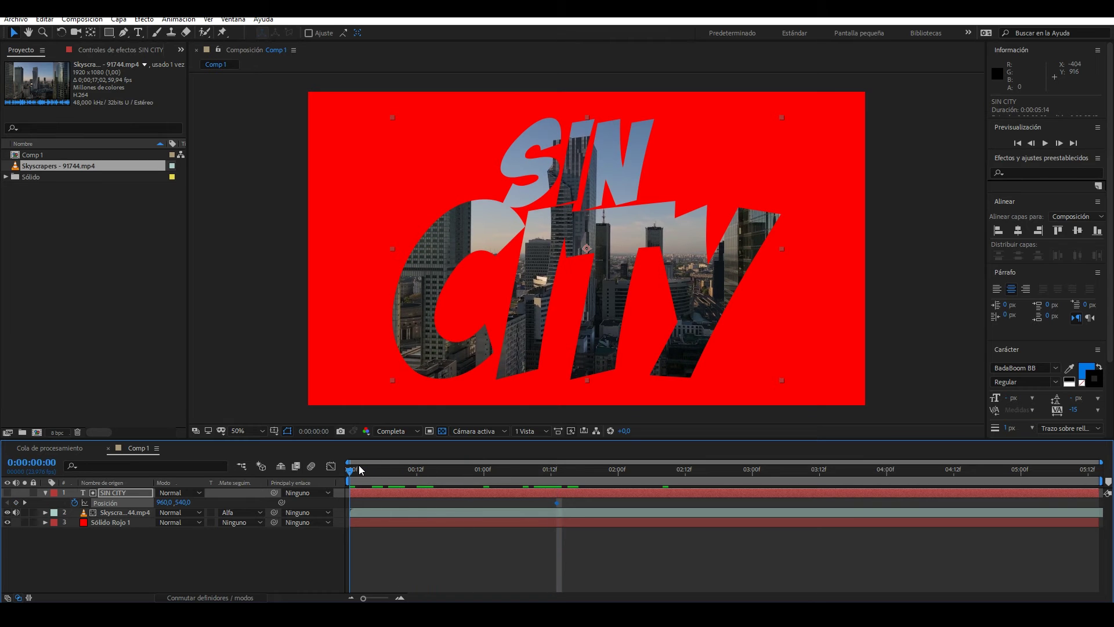
{"action": "left_click_drag", "start_coordinate": [181, 503], "coordinate": [321, 501]}
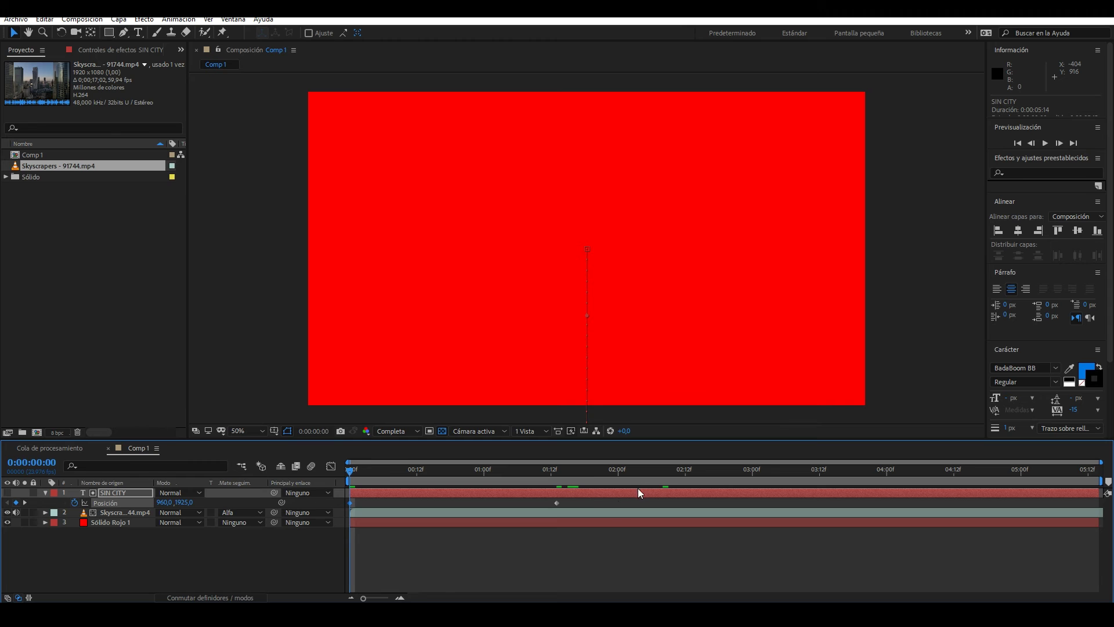
{"action": "left_click", "coordinate": [557, 511]}
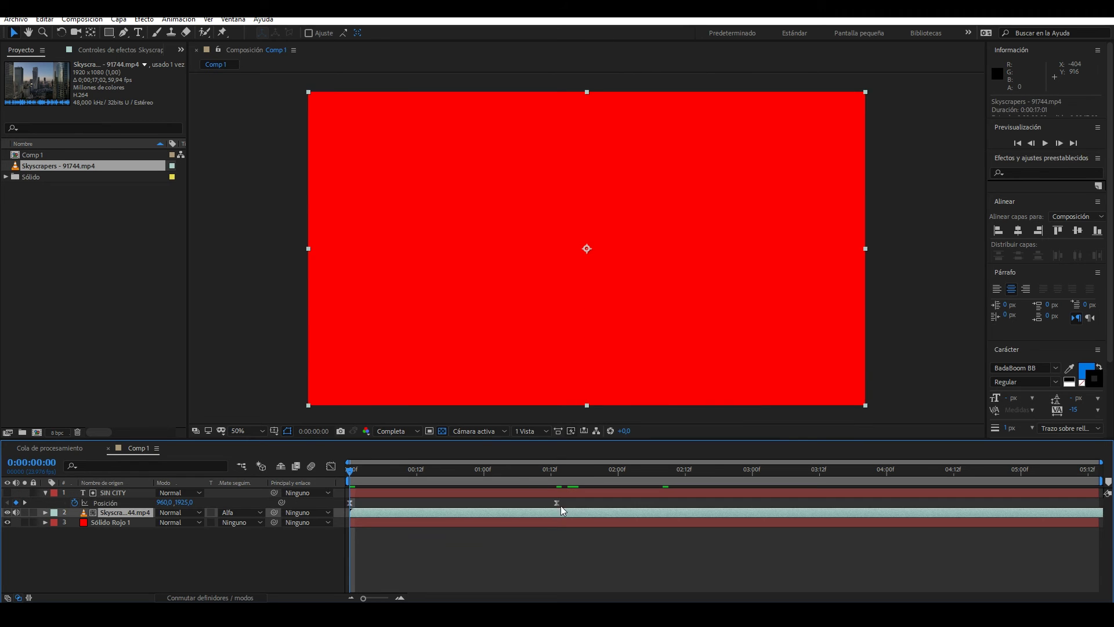
{"action": "left_click_drag", "start_coordinate": [557, 503], "coordinate": [423, 504]}
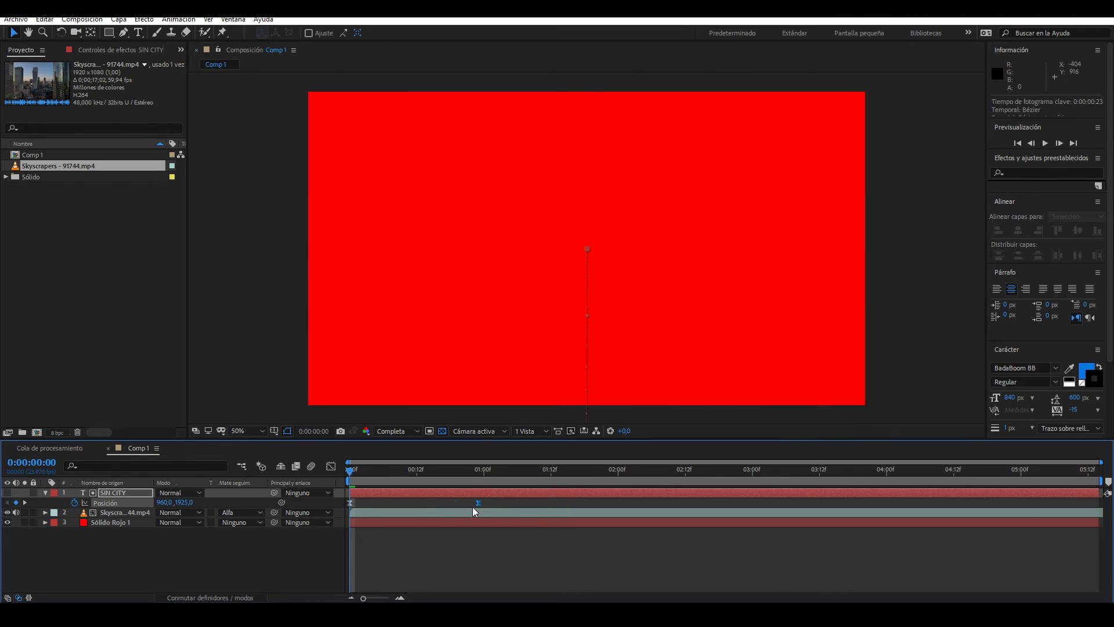
Ease the first and last Position keyframes into a bell-shaped speed curve and preview
{"action": "left_click", "coordinate": [331, 466]}
{"action": "left_click", "coordinate": [696, 590]}
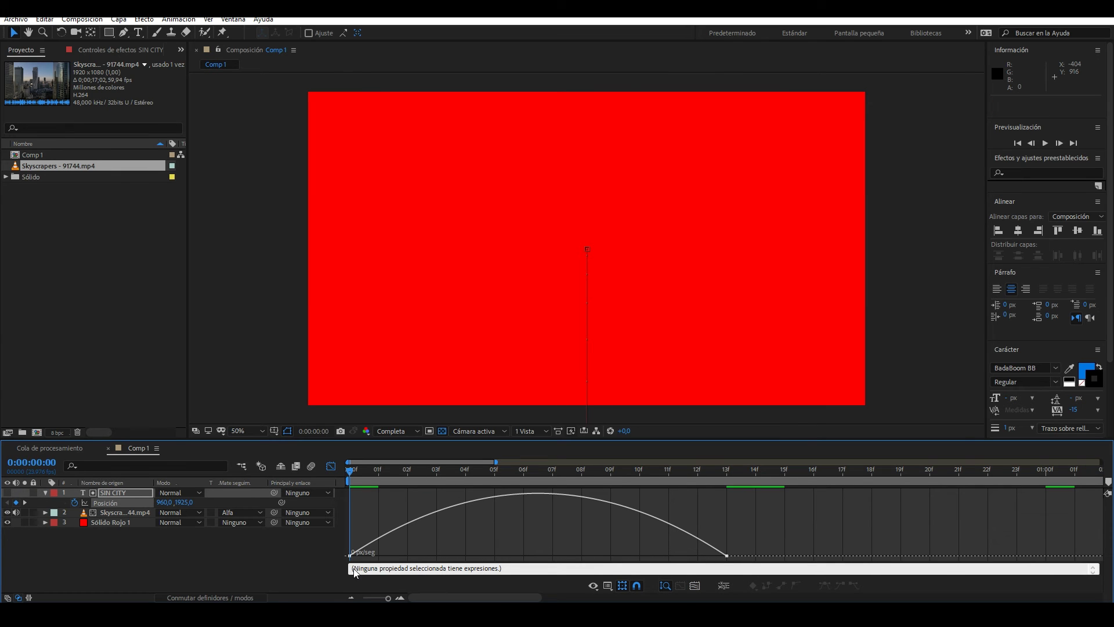
{"action": "left_click_drag", "start_coordinate": [413, 555], "coordinate": [482, 555]}
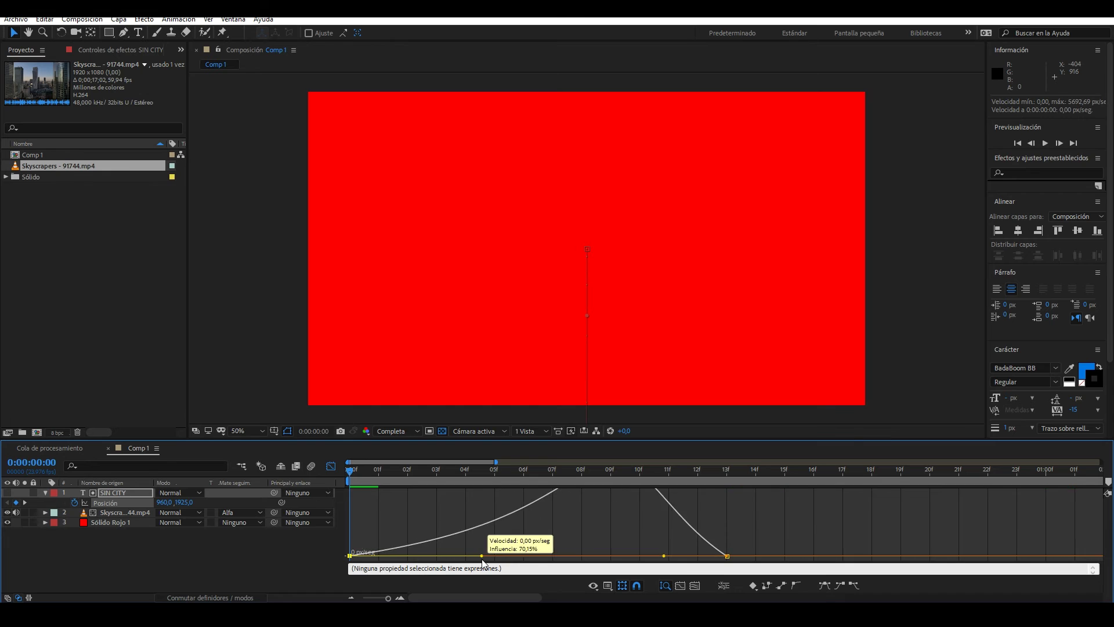
{"action": "left_click_drag", "start_coordinate": [665, 556], "coordinate": [595, 556]}
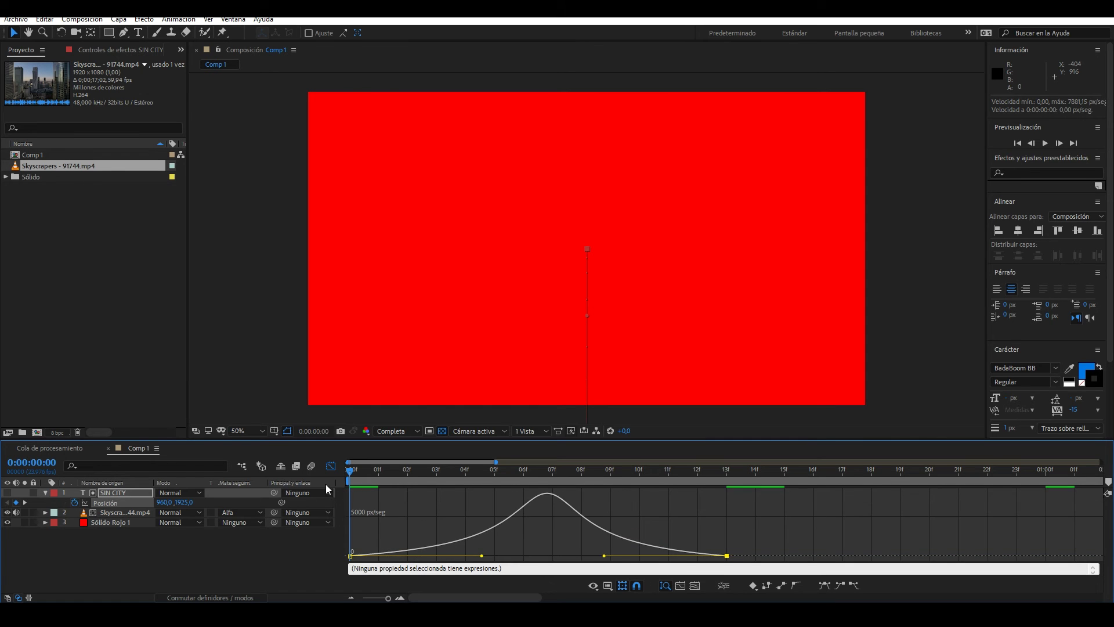
{"action": "left_click", "coordinate": [331, 466]}
{"action": "left_click", "coordinate": [372, 474]}
{"action": "key", "text": "space"}
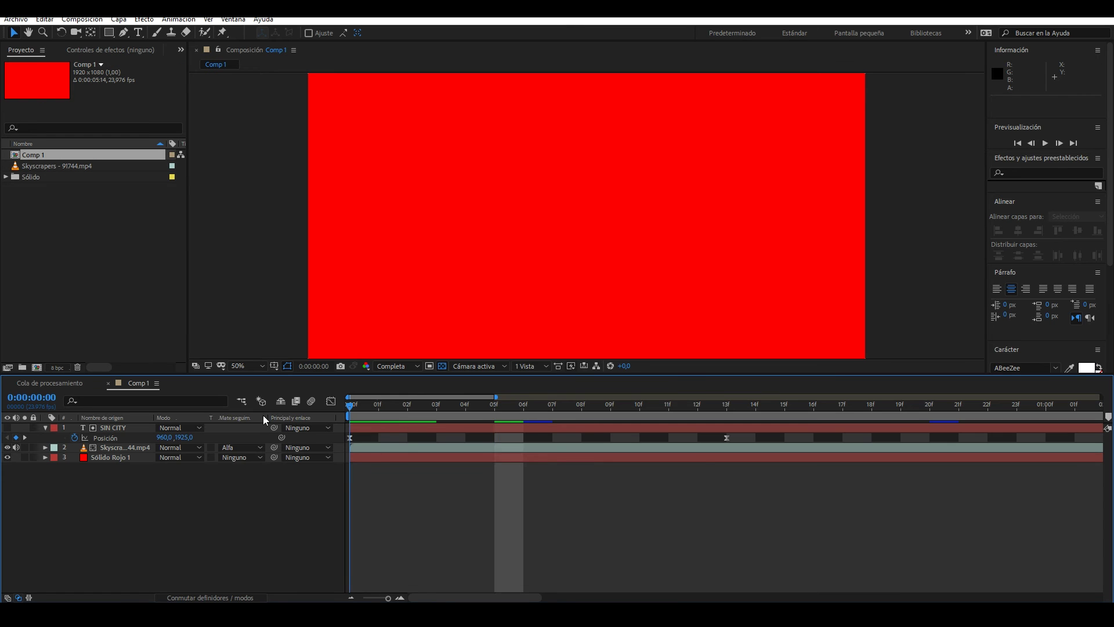
Preview the eased slide-up animation from the beginning
{"action": "key", "text": "space"}
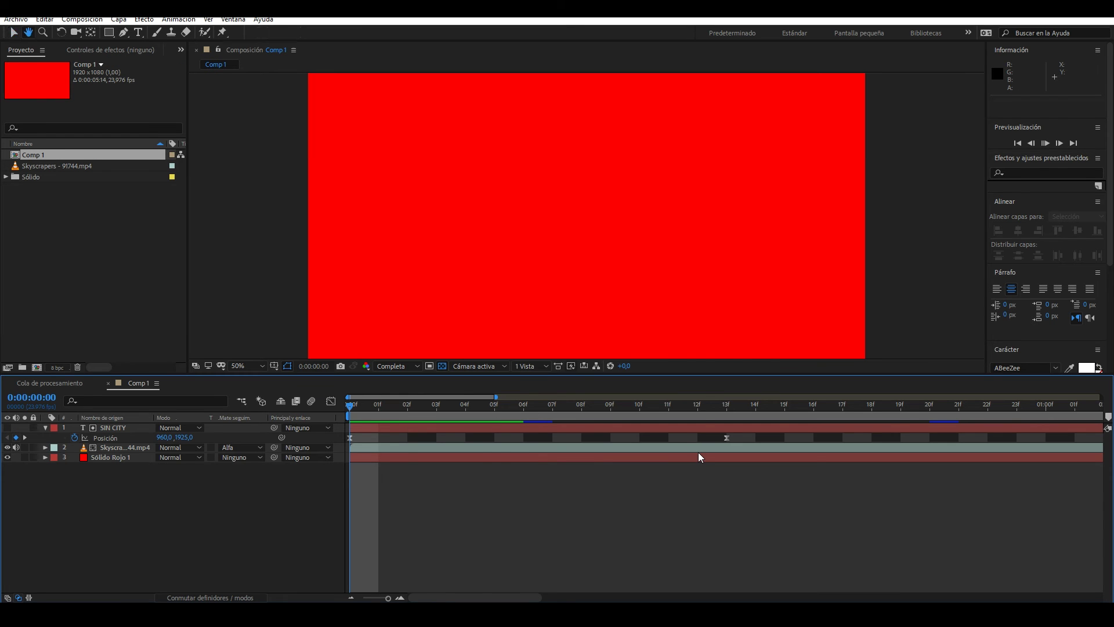
{"action": "scroll", "coordinate": [657, 314], "scroll_direction": "down", "scroll_amount": 2}
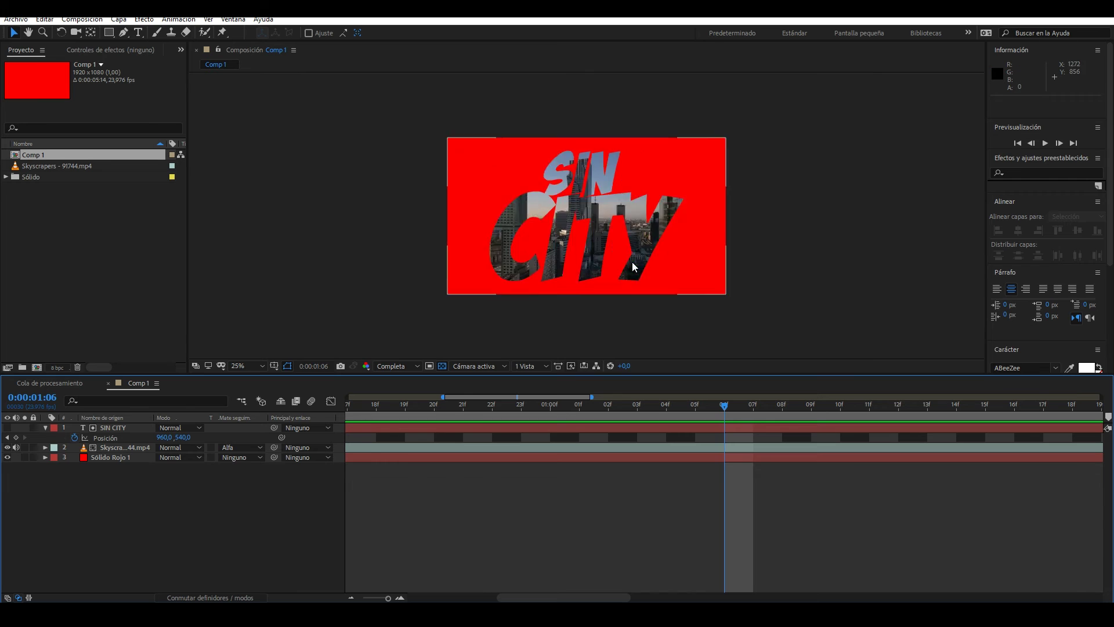
{"action": "scroll", "coordinate": [591, 305], "scroll_direction": "down", "scroll_amount": 2}
{"action": "key", "text": "space"}
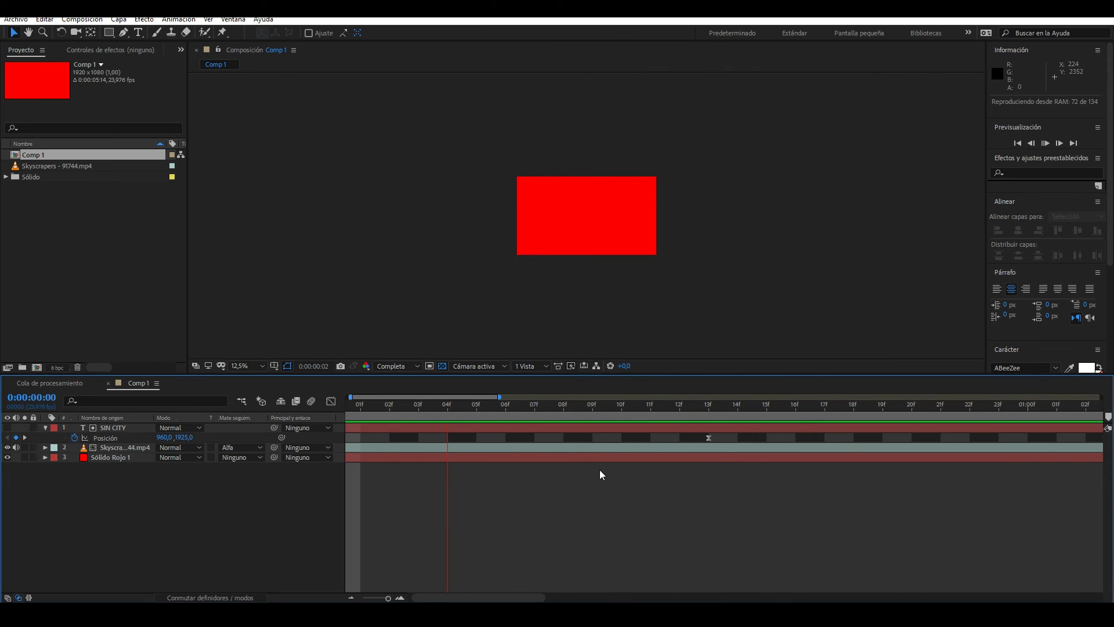
{"action": "key", "text": "space"}
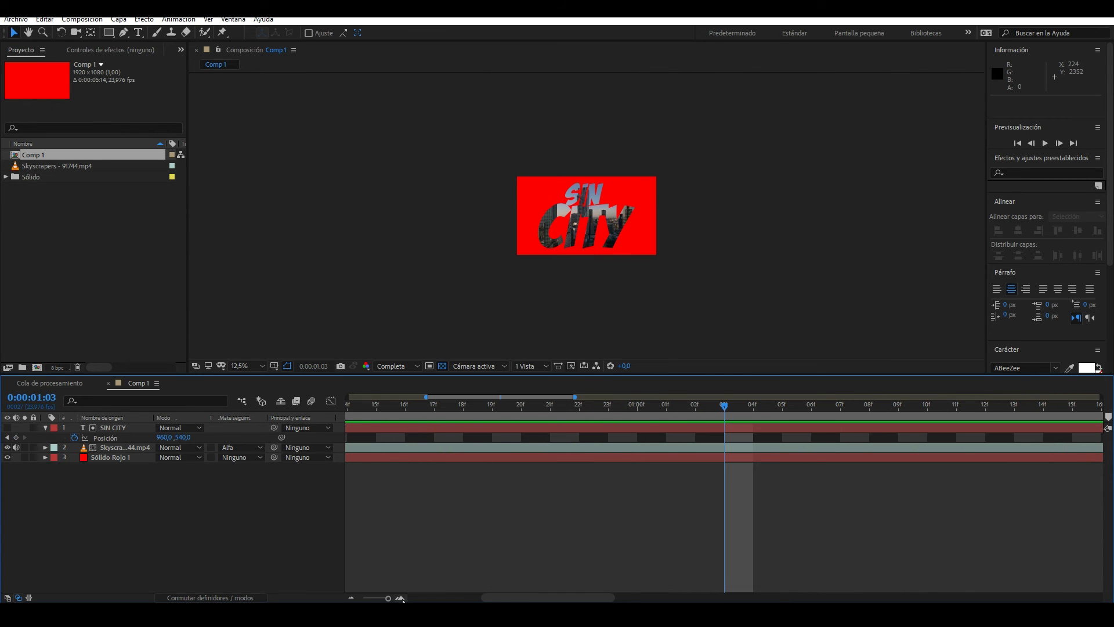
Zoom the timeline out to the full duration and scrub to frame 17, title fully in frame
{"action": "left_click_drag", "start_coordinate": [383, 600], "coordinate": [364, 600]}
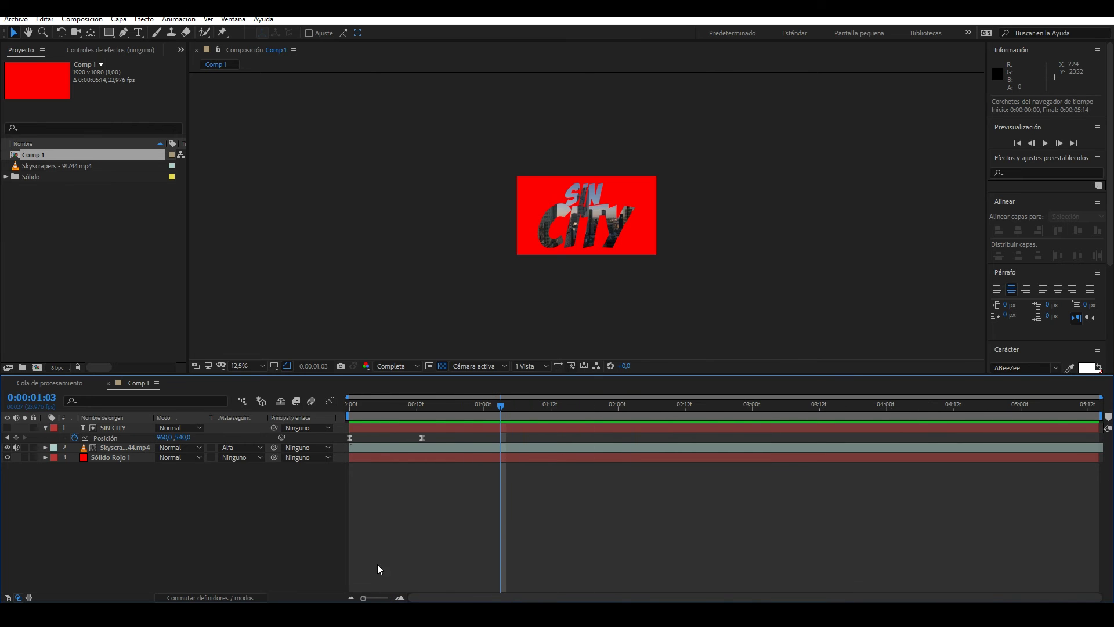
{"action": "left_click_drag", "start_coordinate": [378, 420], "coordinate": [388, 419]}
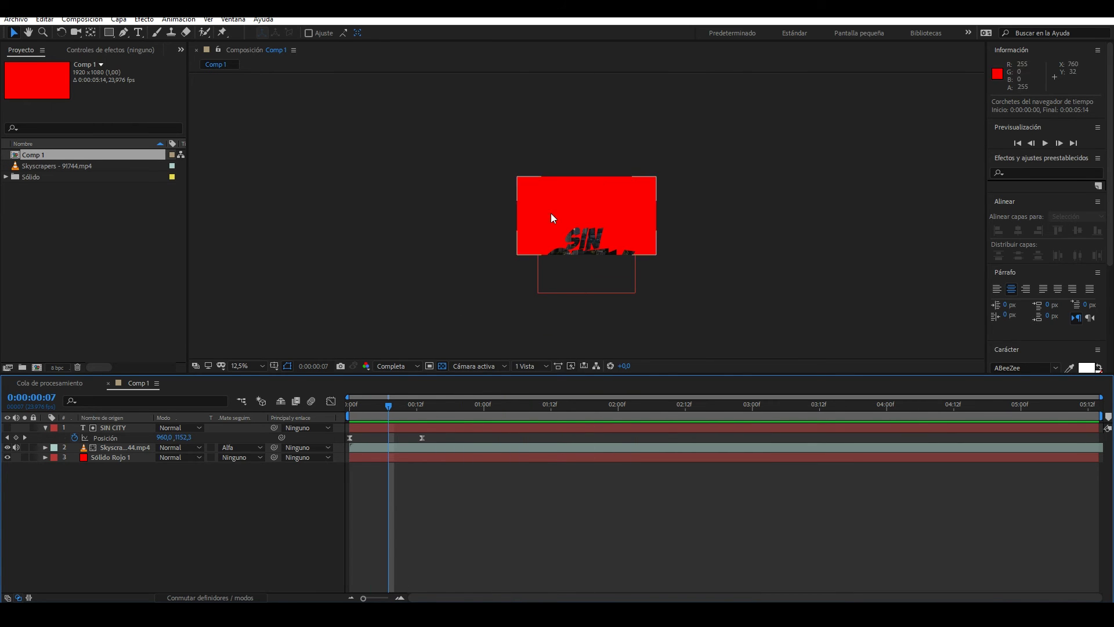
{"action": "scroll", "coordinate": [576, 238], "scroll_direction": "up", "scroll_amount": 2}
{"action": "scroll", "coordinate": [576, 238], "scroll_direction": "up", "scroll_amount": 2}
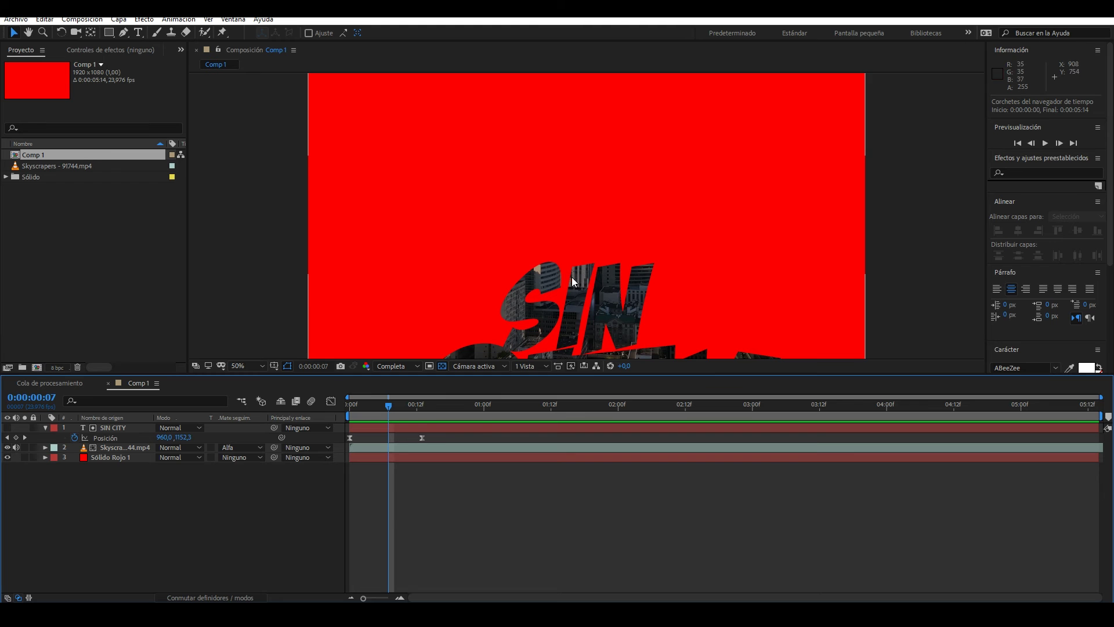
{"action": "left_click_drag", "start_coordinate": [390, 406], "coordinate": [445, 406]}
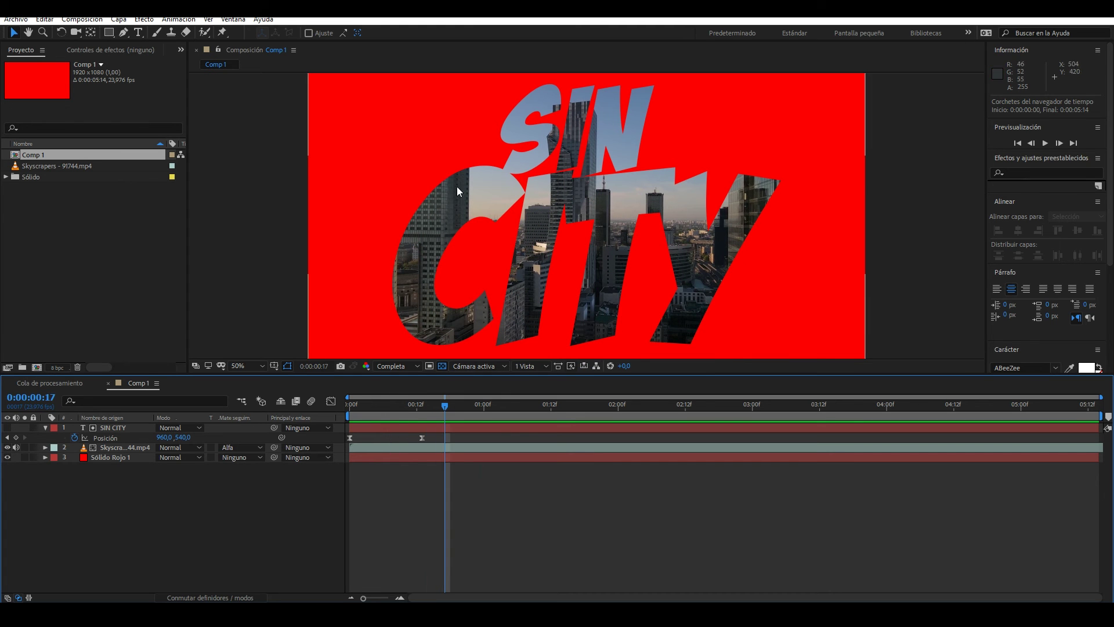
{"action": "left_click", "coordinate": [130, 447]}
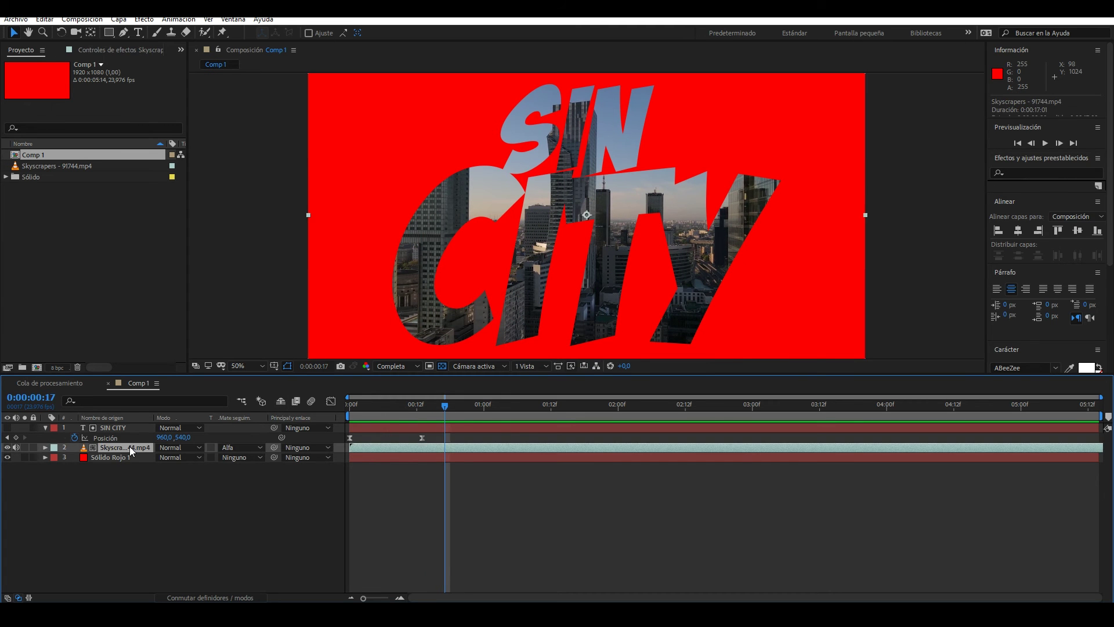
Parent the Skyscrapers footage layer to SIN CITY and preview it moving with the title
{"action": "left_click_drag", "start_coordinate": [235, 449], "coordinate": [139, 427]}
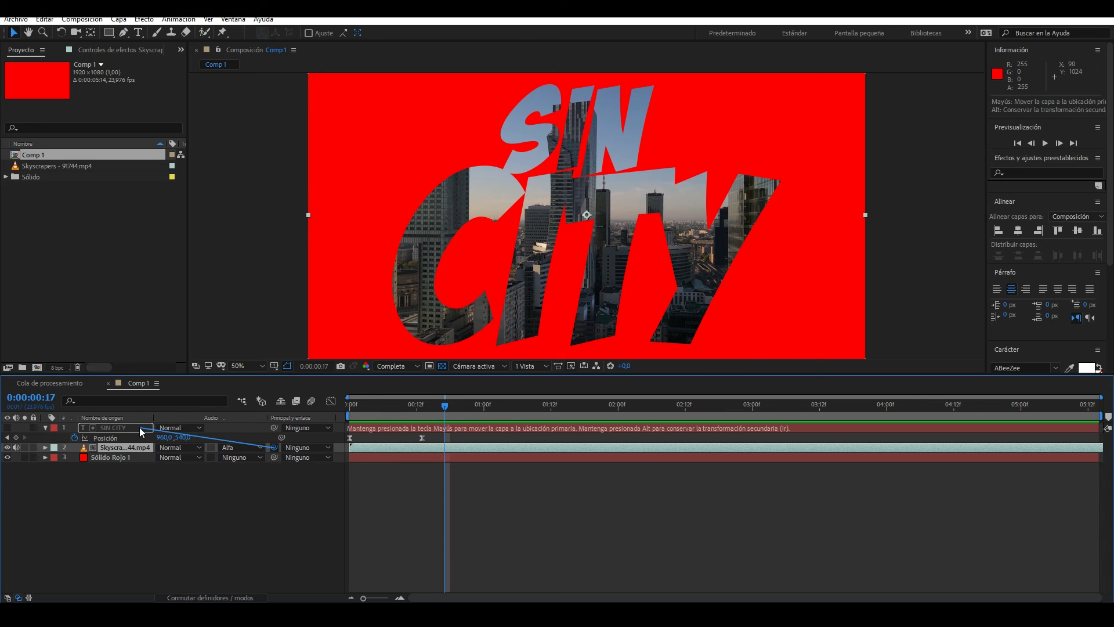
{"action": "left_click_drag", "start_coordinate": [445, 406], "coordinate": [395, 412]}
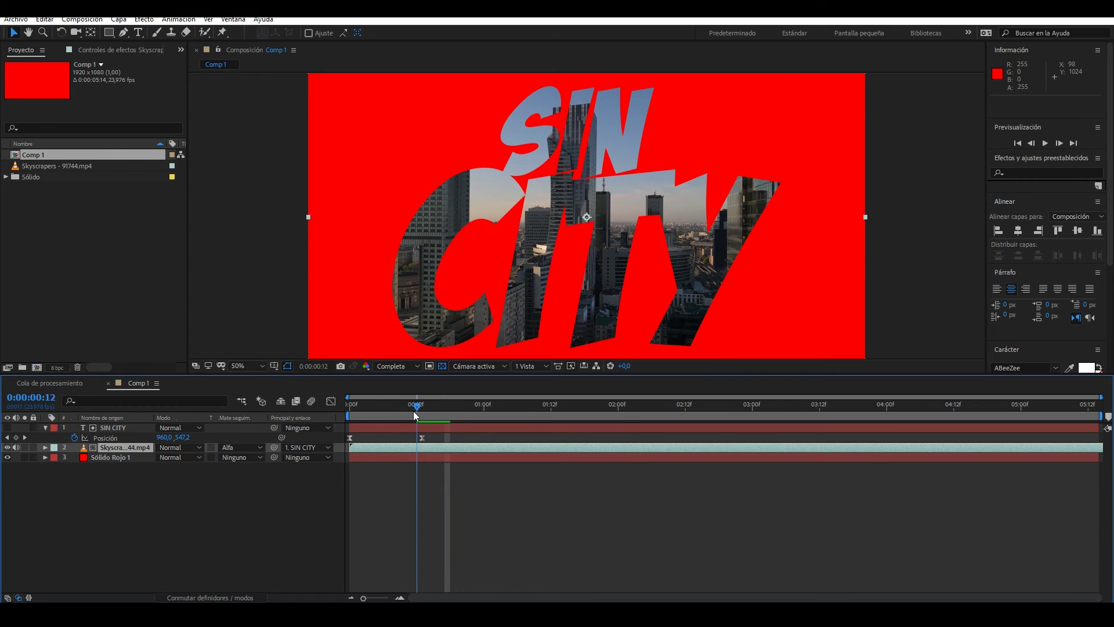
{"action": "left_click_drag", "start_coordinate": [395, 413], "coordinate": [311, 418]}
{"action": "key", "text": "space"}
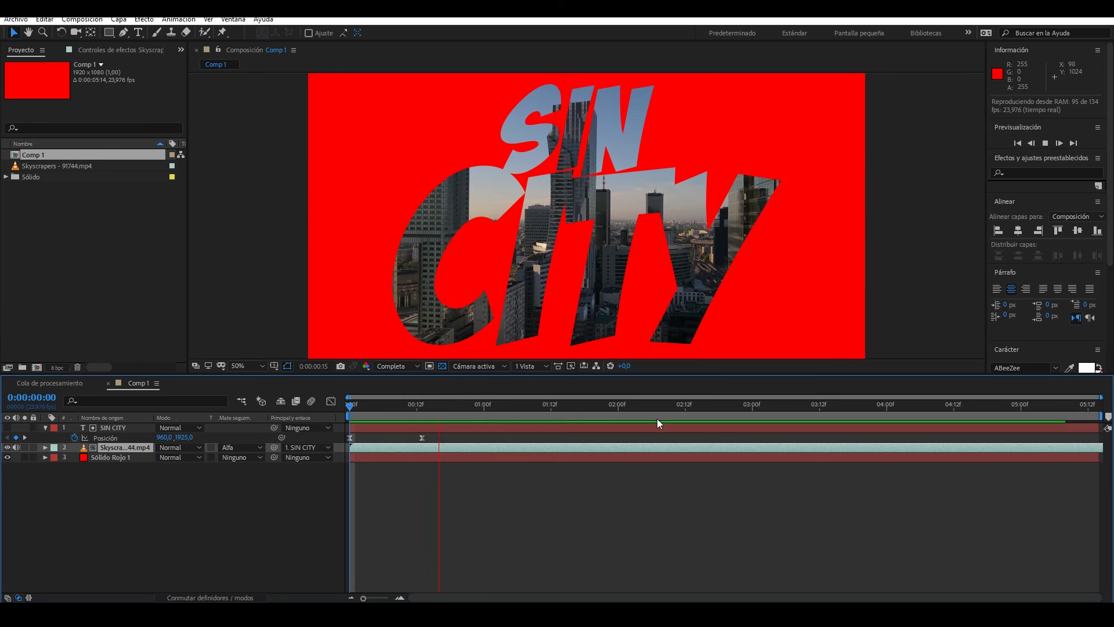
Enable motion blur on both SIN CITY and the footage layer, then preview the slide-up
{"action": "left_click", "coordinate": [214, 588]}
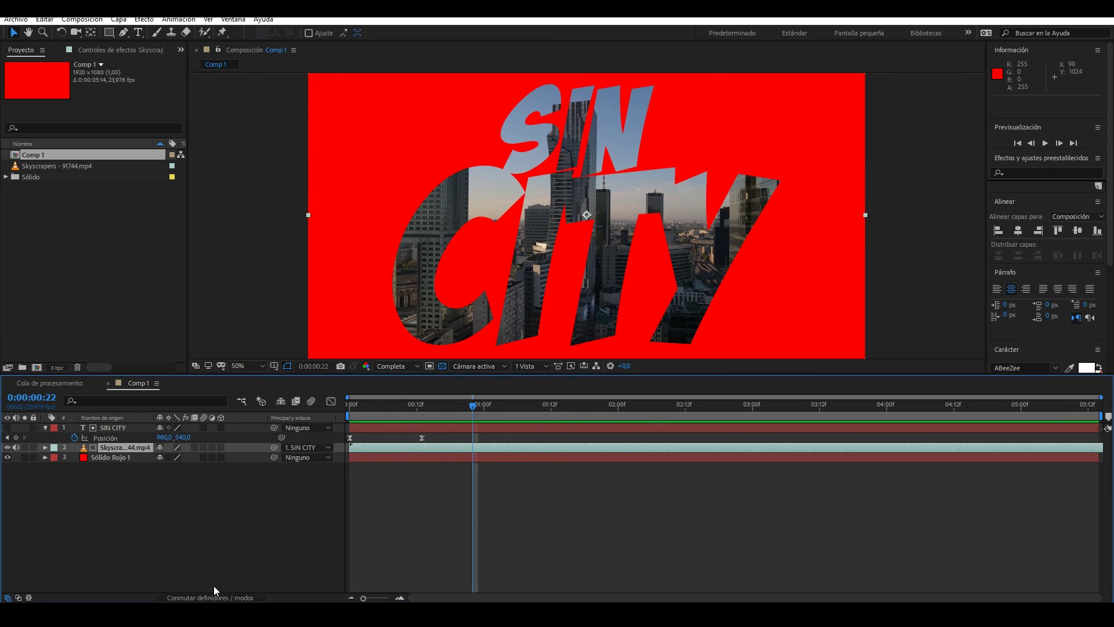
{"action": "left_click", "coordinate": [203, 428]}
{"action": "left_click", "coordinate": [203, 447]}
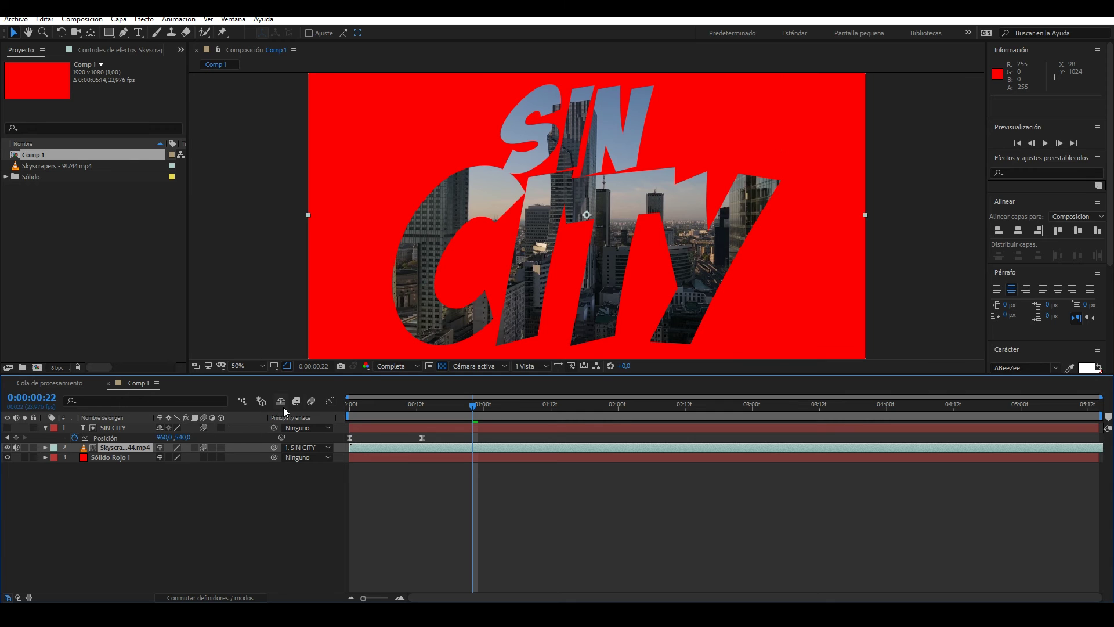
{"action": "left_click", "coordinate": [356, 408]}
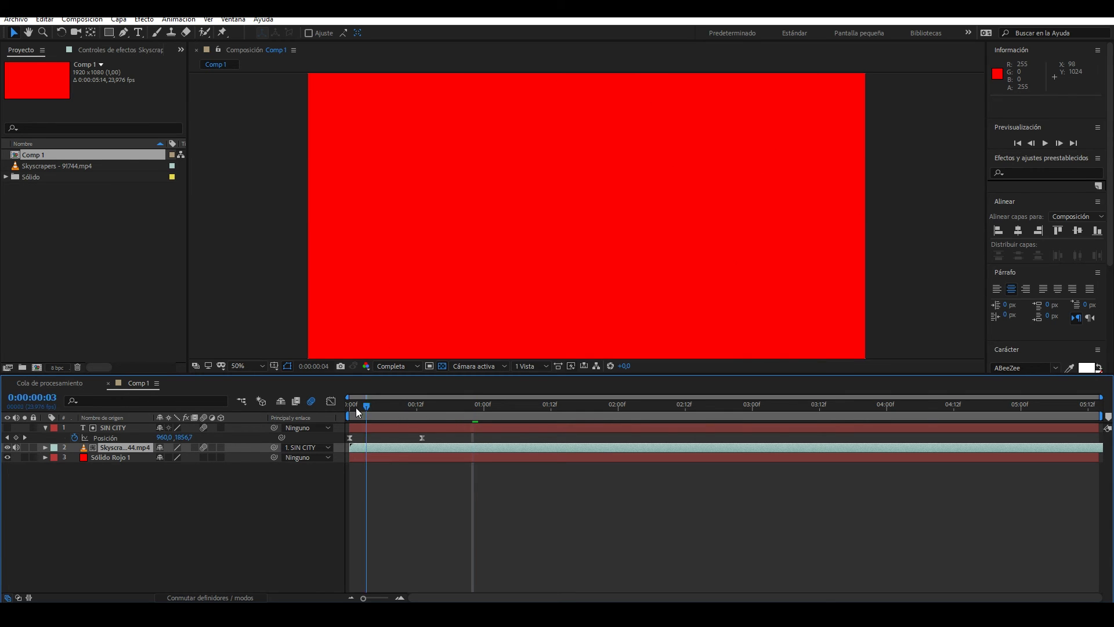
{"action": "key", "text": "space"}
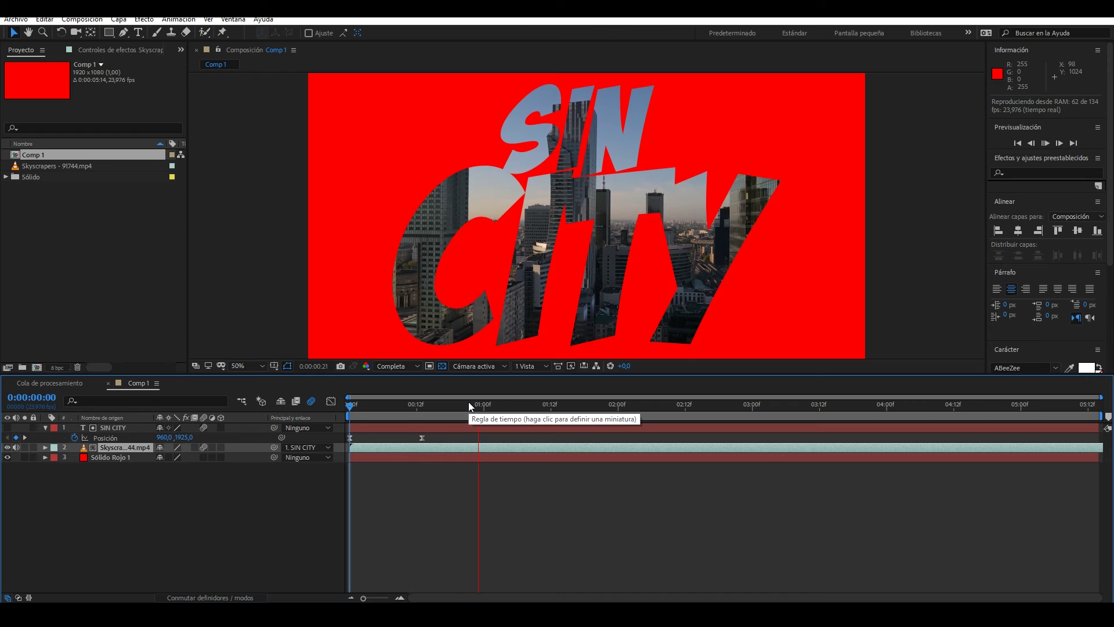
{"action": "key", "text": "space"}
{"action": "left_click", "coordinate": [360, 404]}
{"action": "key", "text": "space"}
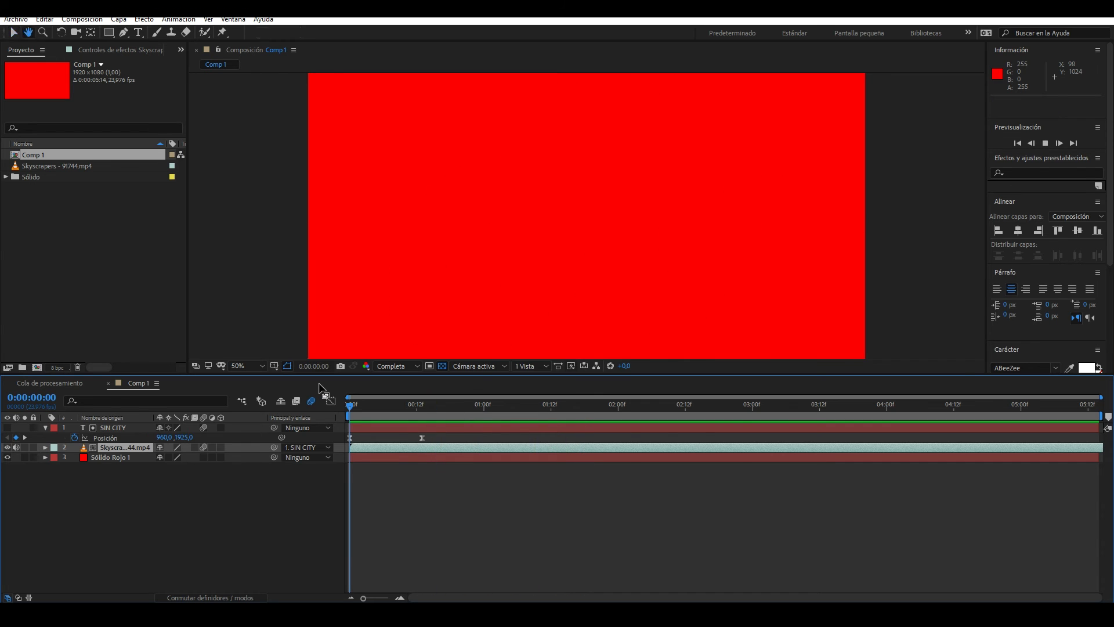
{"action": "key", "text": "space"}
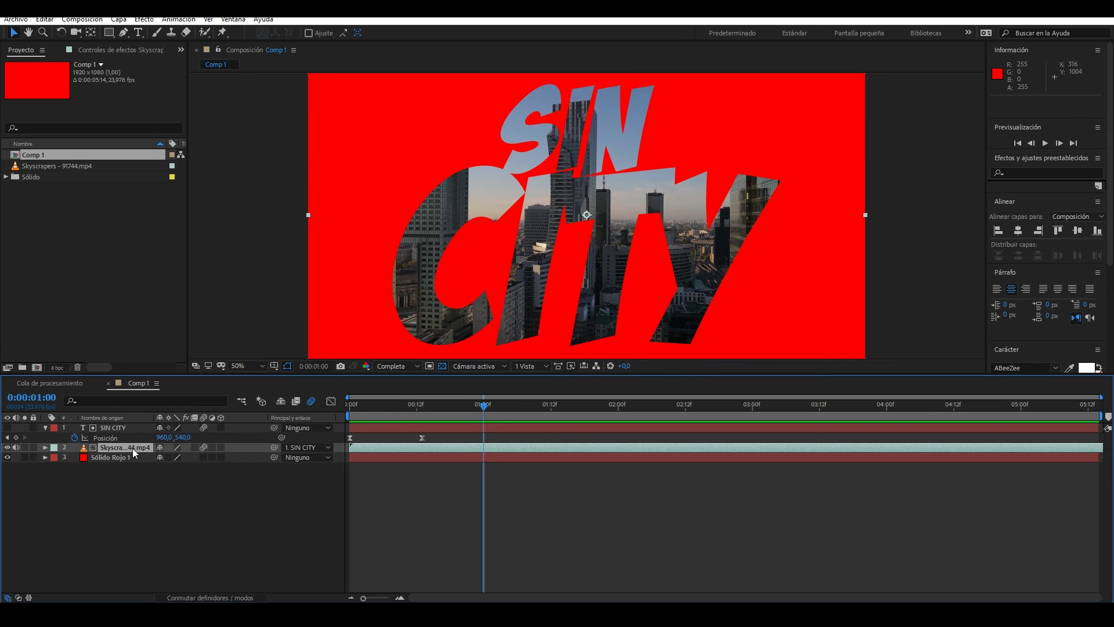
Create Comp 2 and draw a rectangle across the middle of it
{"action": "left_click", "coordinate": [127, 430]}
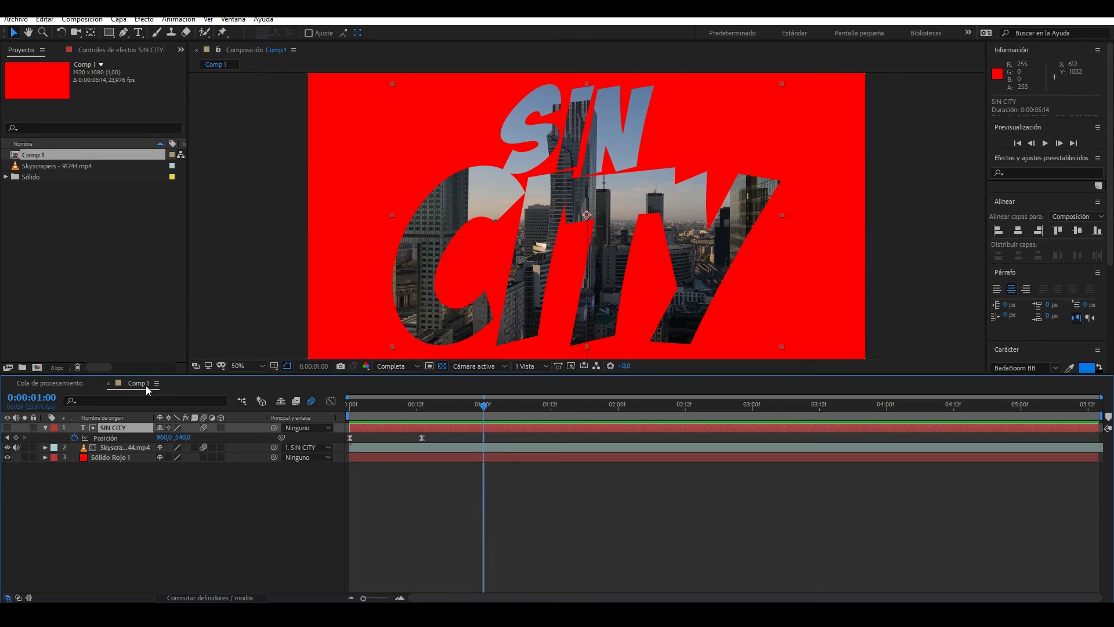
{"action": "left_click", "coordinate": [38, 368]}
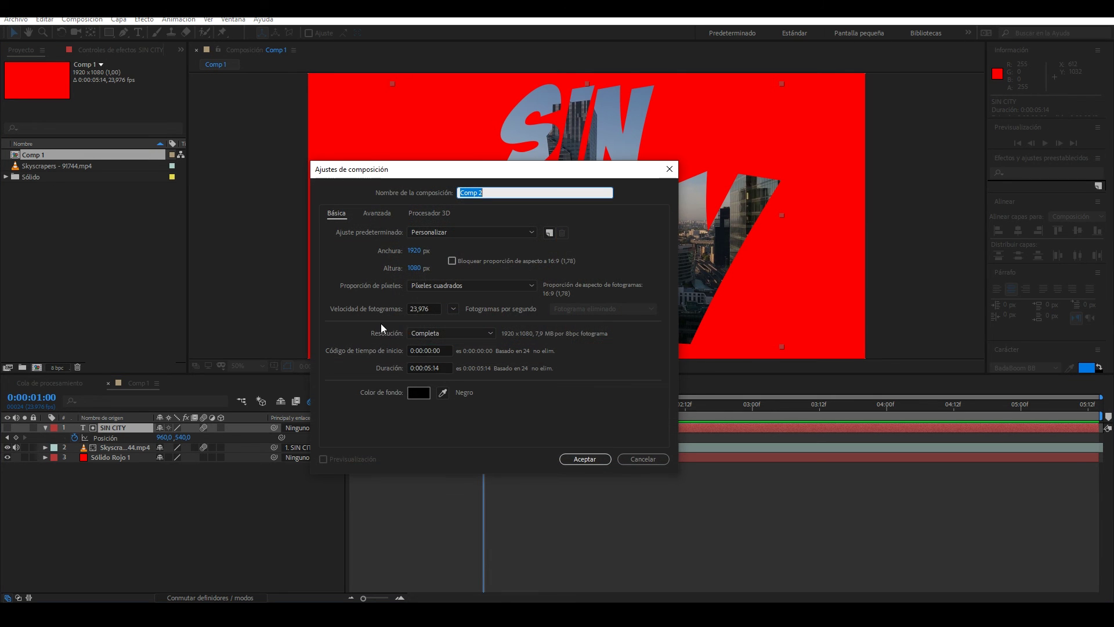
{"action": "left_click", "coordinate": [584, 458]}
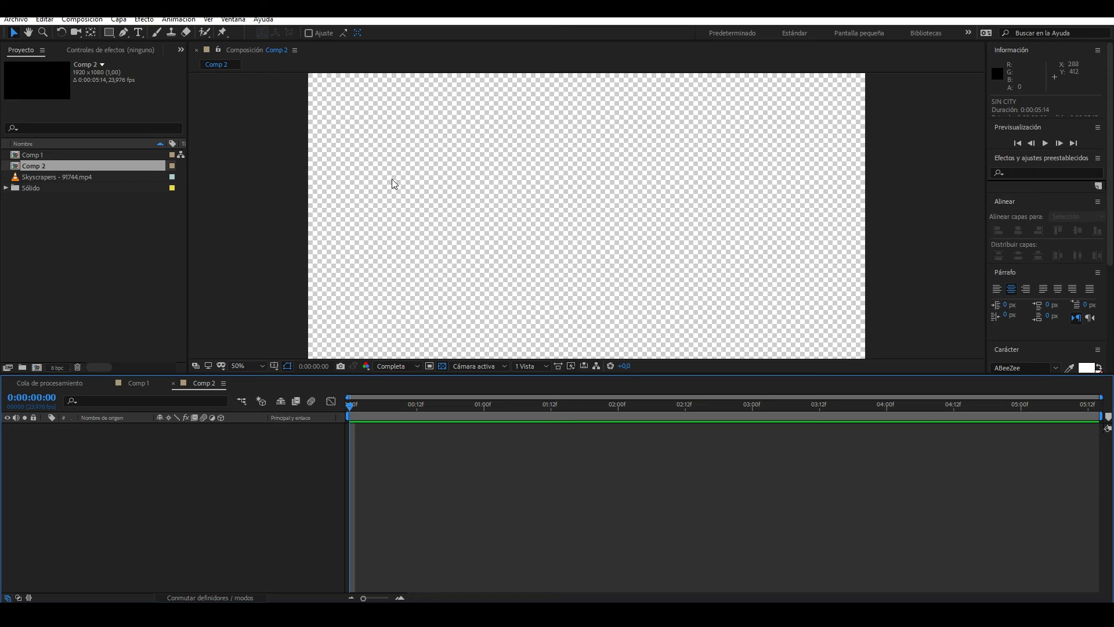
{"action": "key", "text": "q"}
{"action": "left_click_drag", "start_coordinate": [426, 154], "coordinate": [762, 256]}
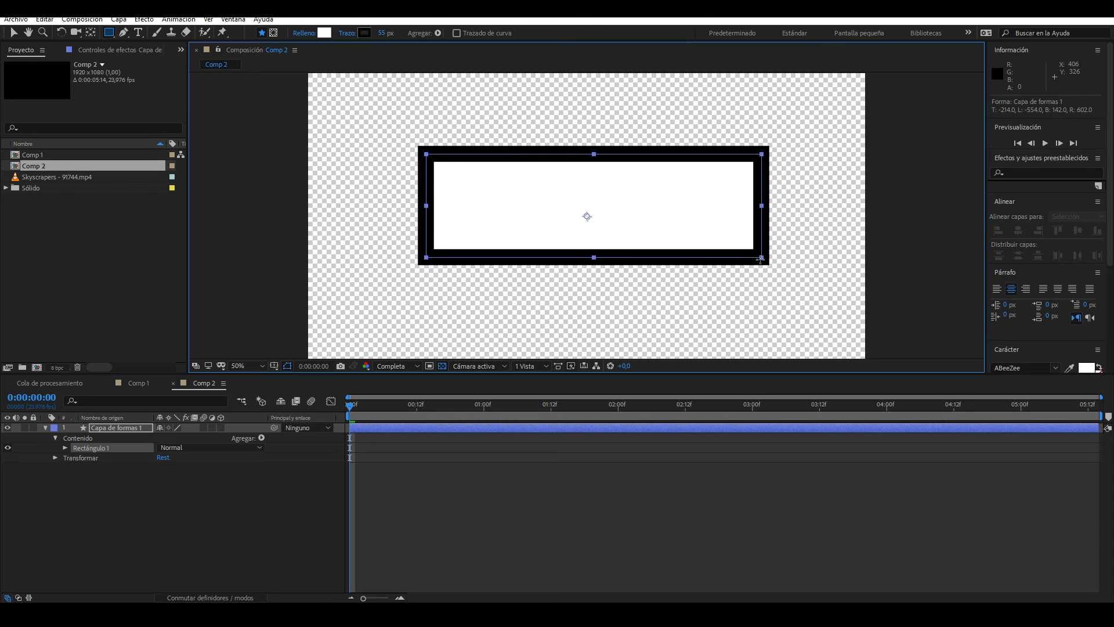
{"action": "left_click", "coordinate": [189, 493]}
Add the text "dasdasda wrrw" below the rectangle, coloured black and enlarged to 117 px
{"action": "left_click", "coordinate": [140, 33]}
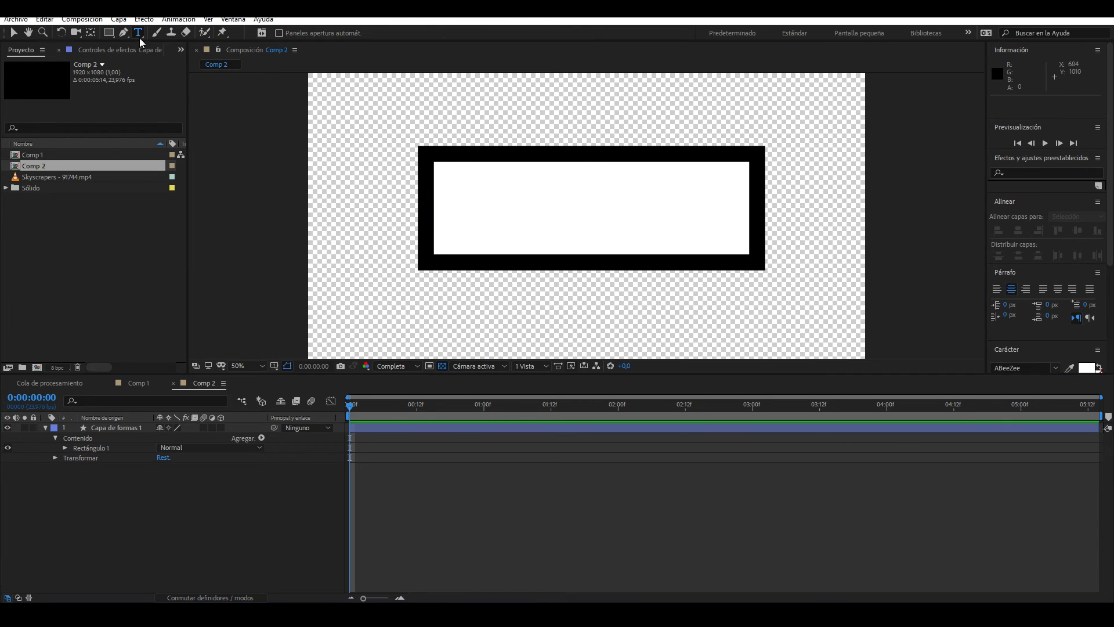
{"action": "left_click", "coordinate": [468, 321]}
{"action": "type", "text": "dasdasda wrrw"}
{"action": "double_click", "coordinate": [135, 430]}
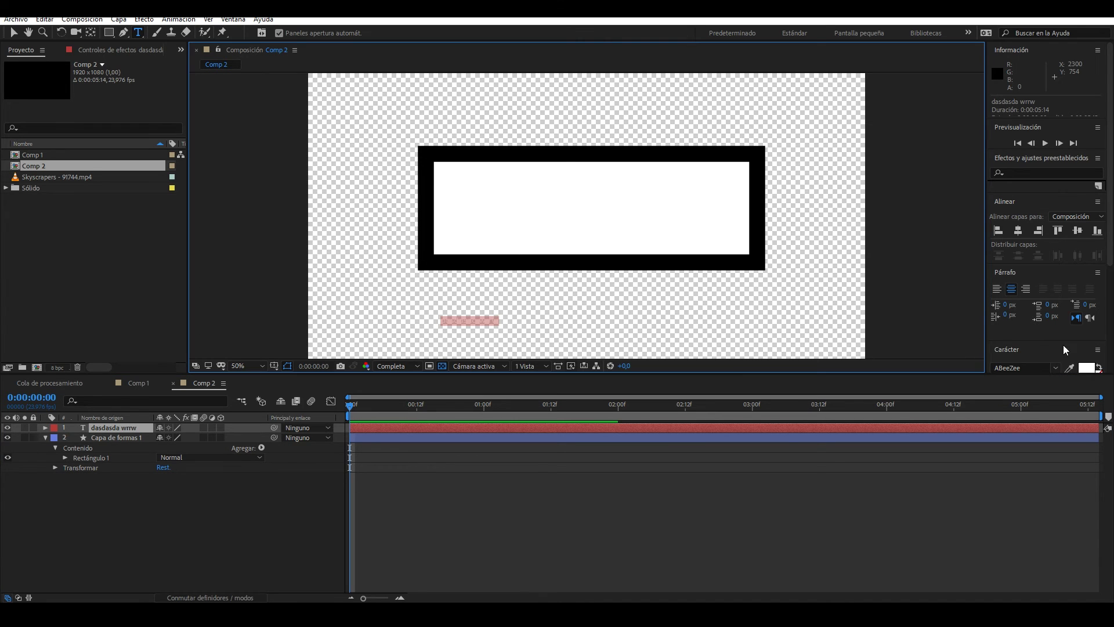
{"action": "scroll", "coordinate": [1068, 291], "scroll_direction": "down", "scroll_amount": 2}
{"action": "left_click", "coordinate": [1086, 301]}
{"action": "left_click_drag", "start_coordinate": [699, 458], "coordinate": [690, 509]}
{"action": "left_click", "coordinate": [863, 365]}
{"action": "left_click_drag", "start_coordinate": [1016, 327], "coordinate": [1062, 327]}
{"action": "left_click", "coordinate": [150, 374]}
{"action": "left_click", "coordinate": [90, 33]}
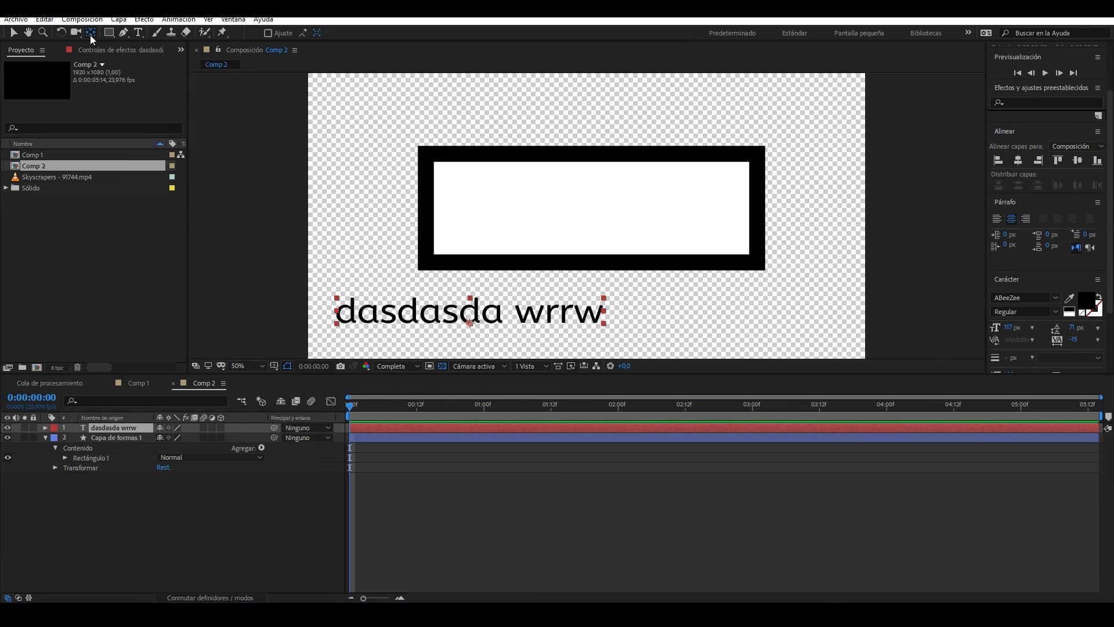
Centre the text, then the rectangle (anchor point centred), horizontally and vertically in the comp
{"action": "left_click", "coordinate": [1018, 160]}
{"action": "left_click", "coordinate": [1078, 160]}
{"action": "left_click", "coordinate": [125, 438]}
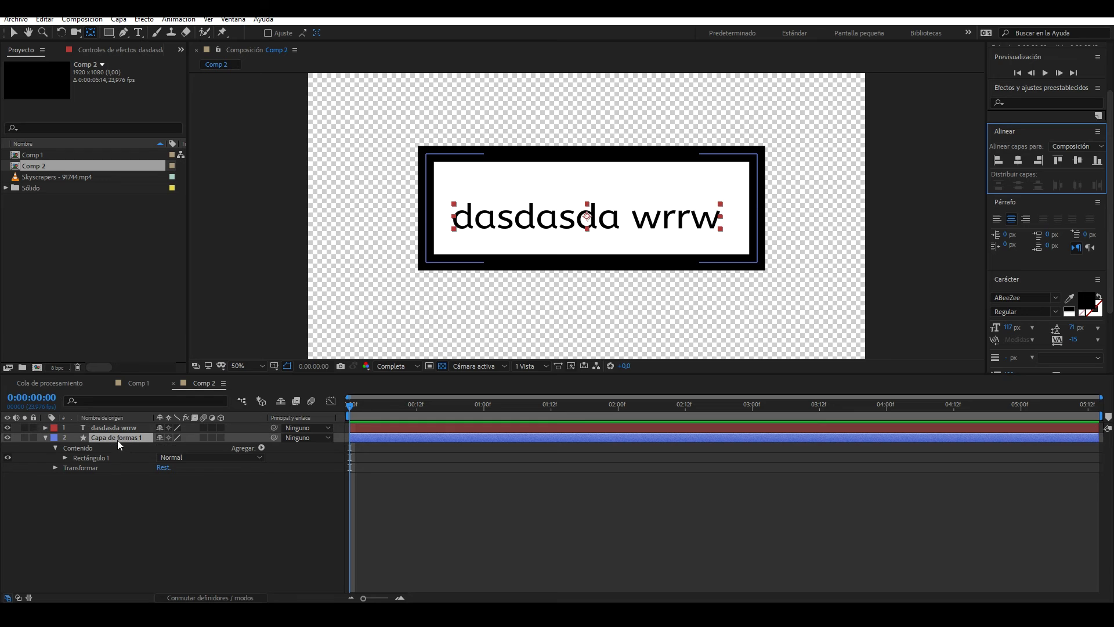
{"action": "double_click", "coordinate": [89, 33]}
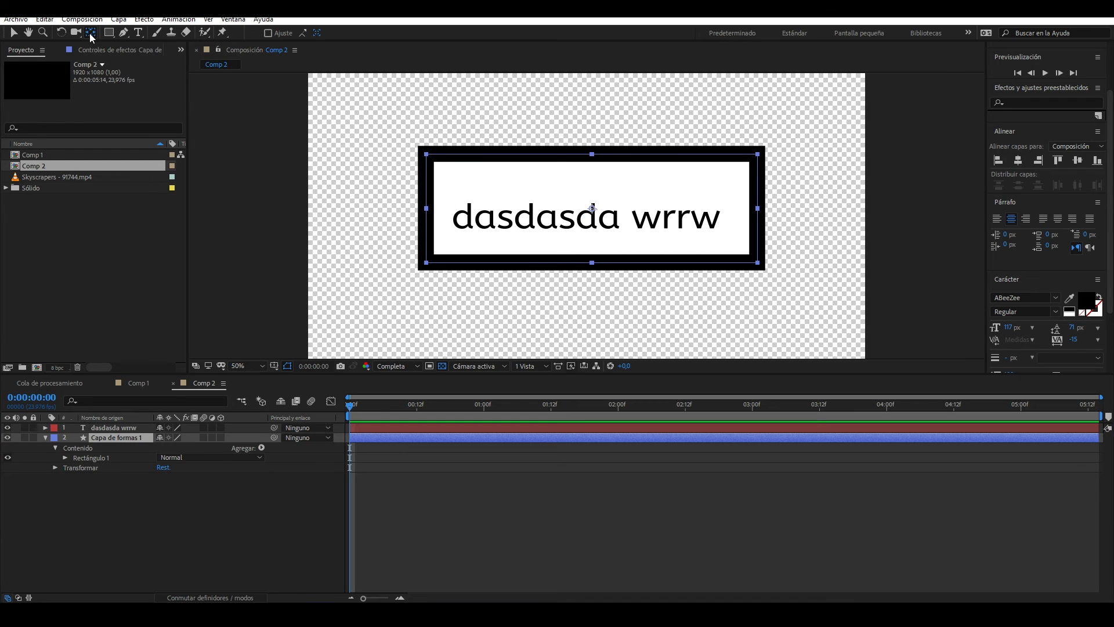
{"action": "left_click", "coordinate": [1018, 160]}
{"action": "left_click", "coordinate": [1078, 160]}
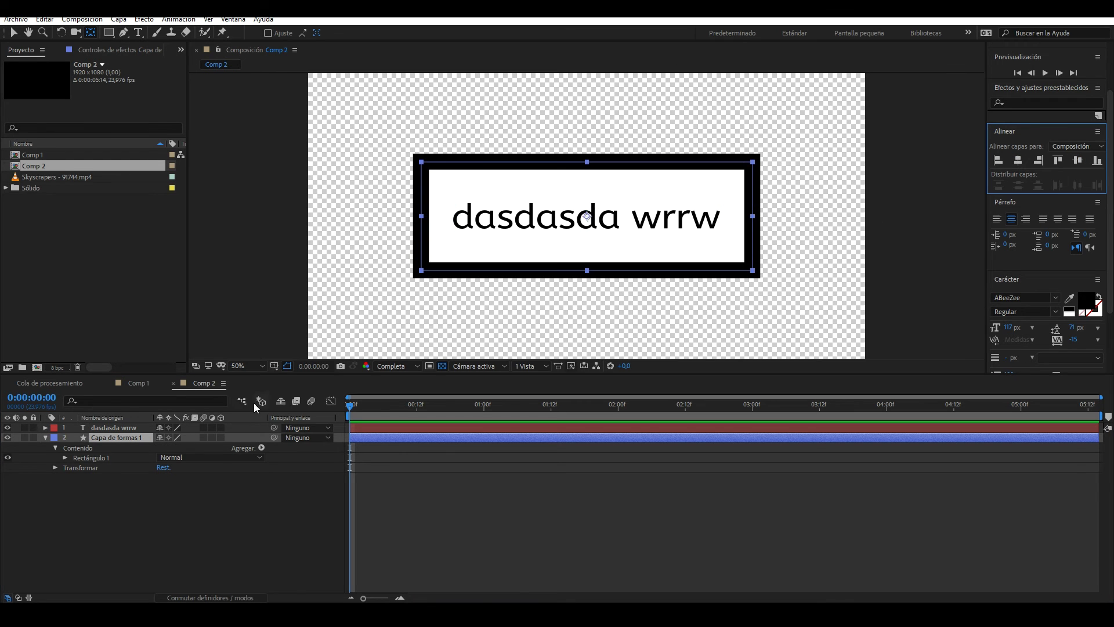
Show the blending mode and track matte columns in the timeline
{"action": "left_click", "coordinate": [193, 512]}
{"action": "left_click", "coordinate": [109, 427]}
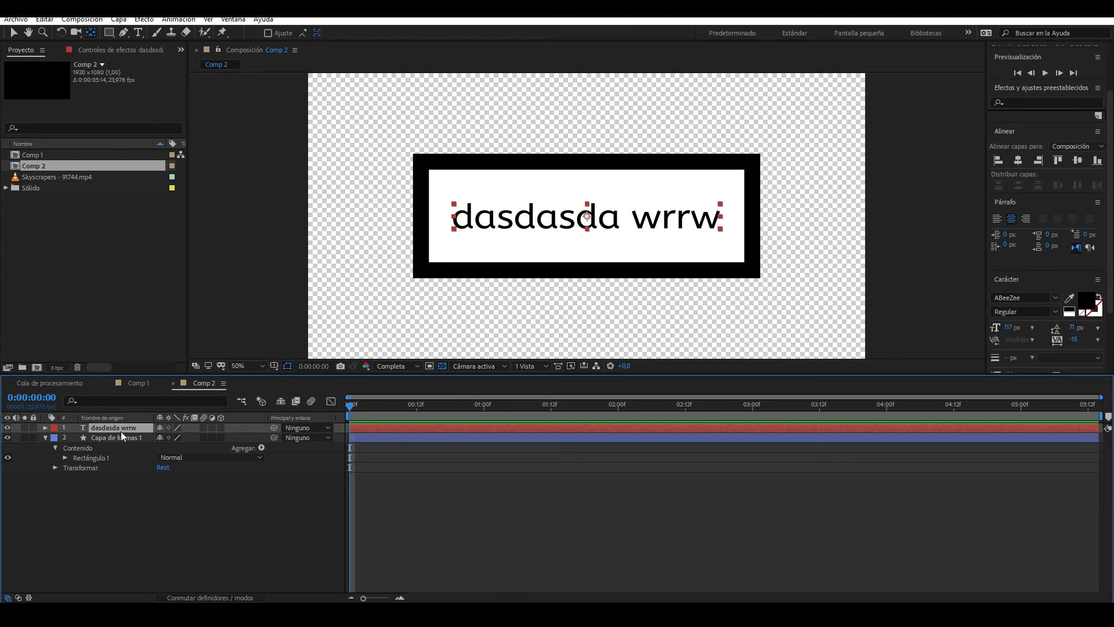
{"action": "left_click", "coordinate": [114, 438]}
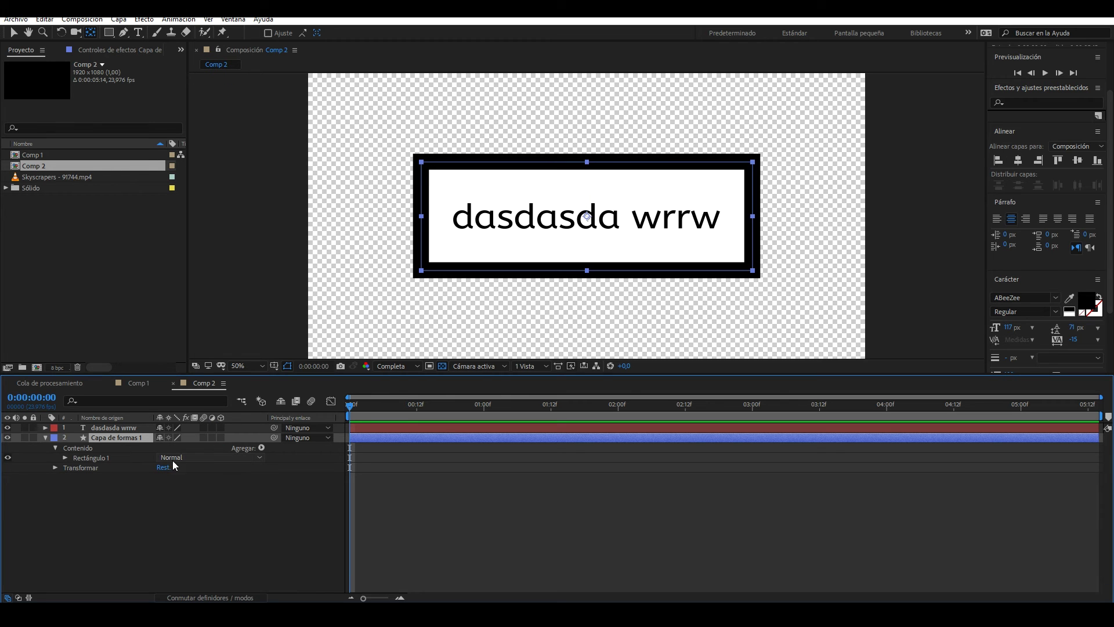
{"action": "left_click", "coordinate": [220, 599]}
Set the rectangle's track matte to Alpha Matte "dasdasda wrrw", trying inverted before reverting
{"action": "left_click", "coordinate": [235, 439]}
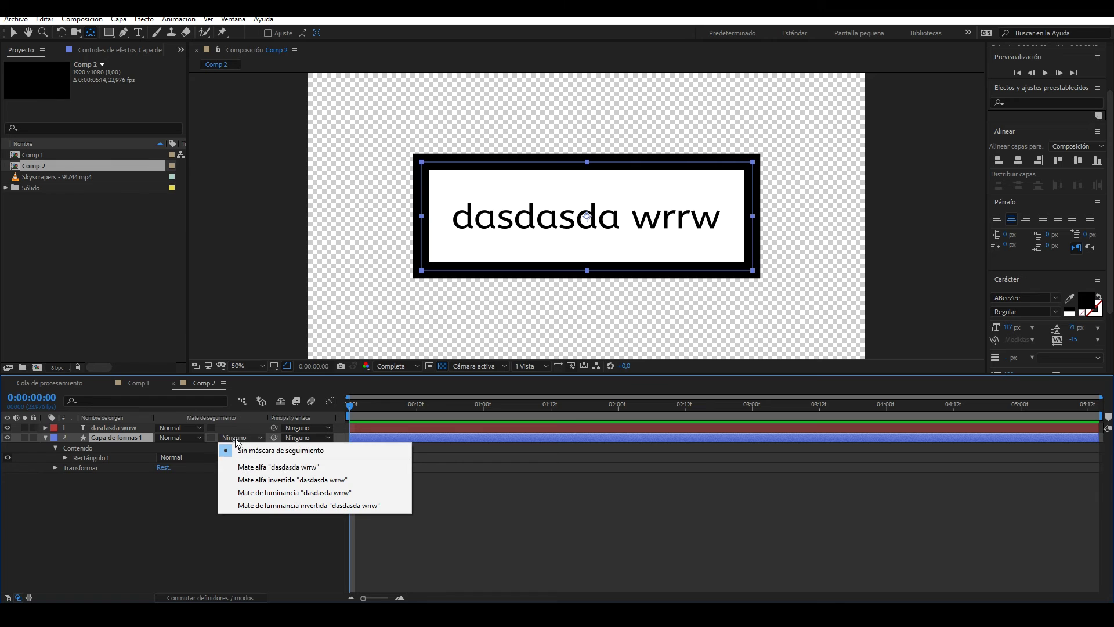
{"action": "left_click", "coordinate": [256, 468]}
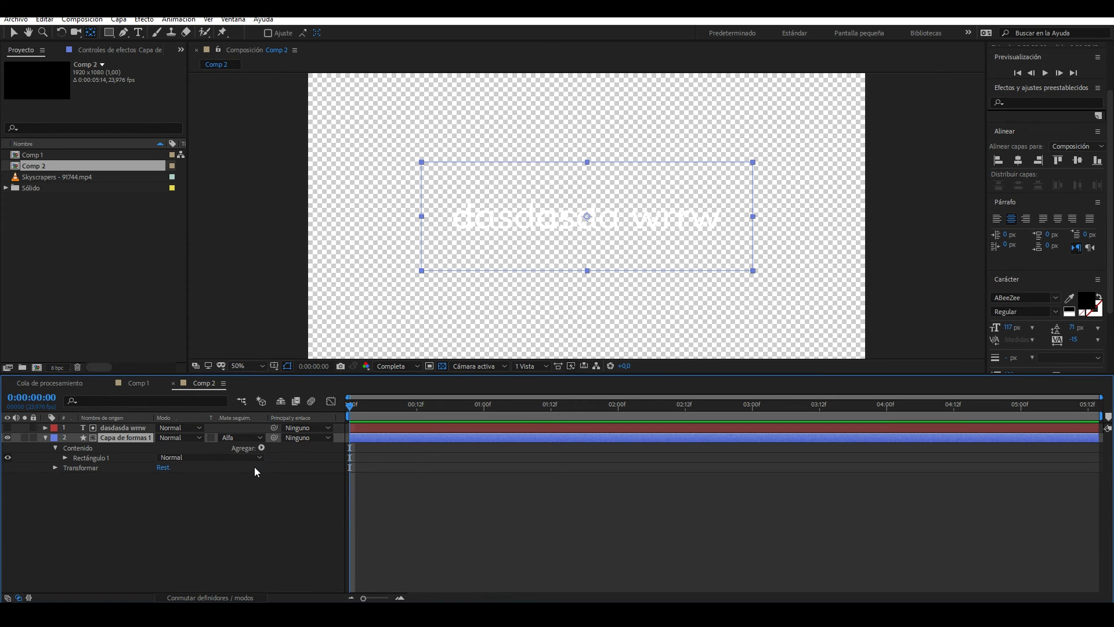
{"action": "left_click", "coordinate": [241, 437]}
{"action": "left_click", "coordinate": [259, 480]}
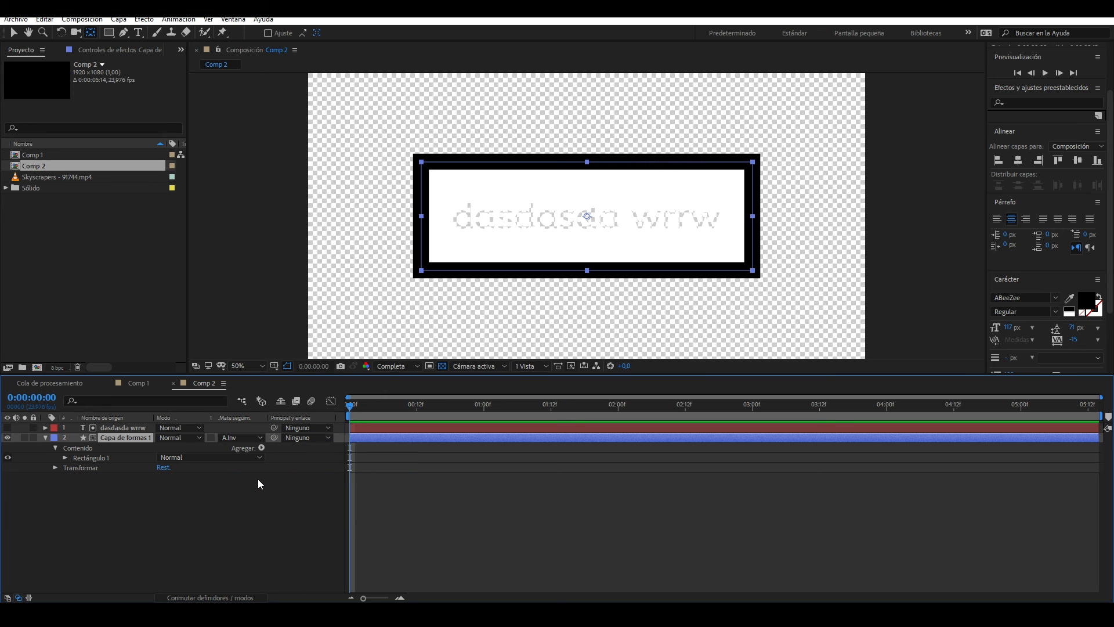
{"action": "left_click", "coordinate": [442, 369]}
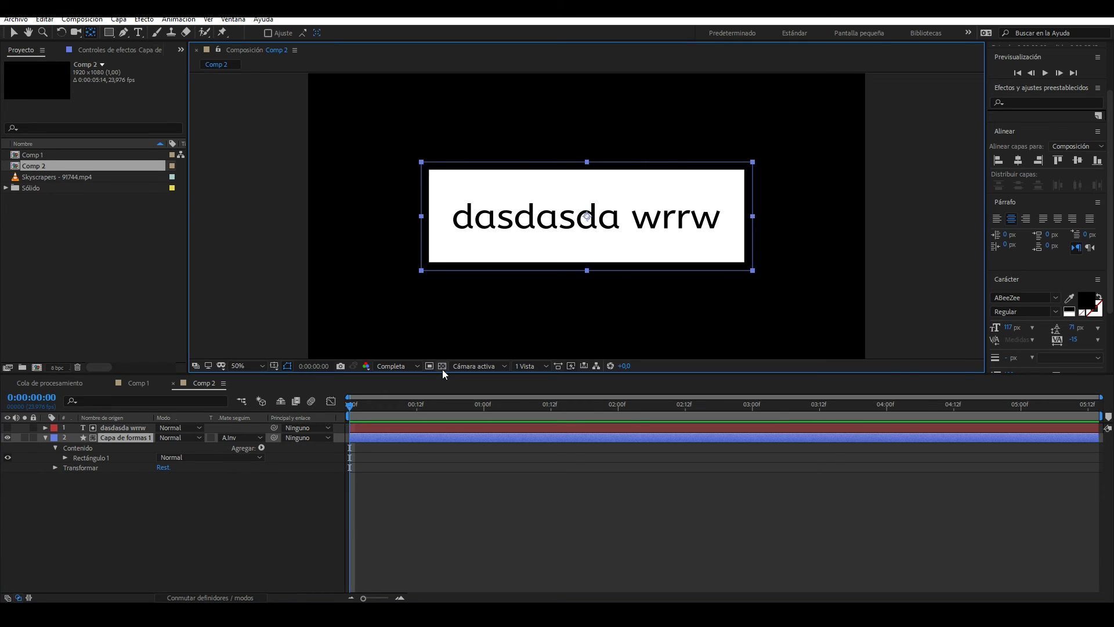
{"action": "left_click", "coordinate": [442, 370]}
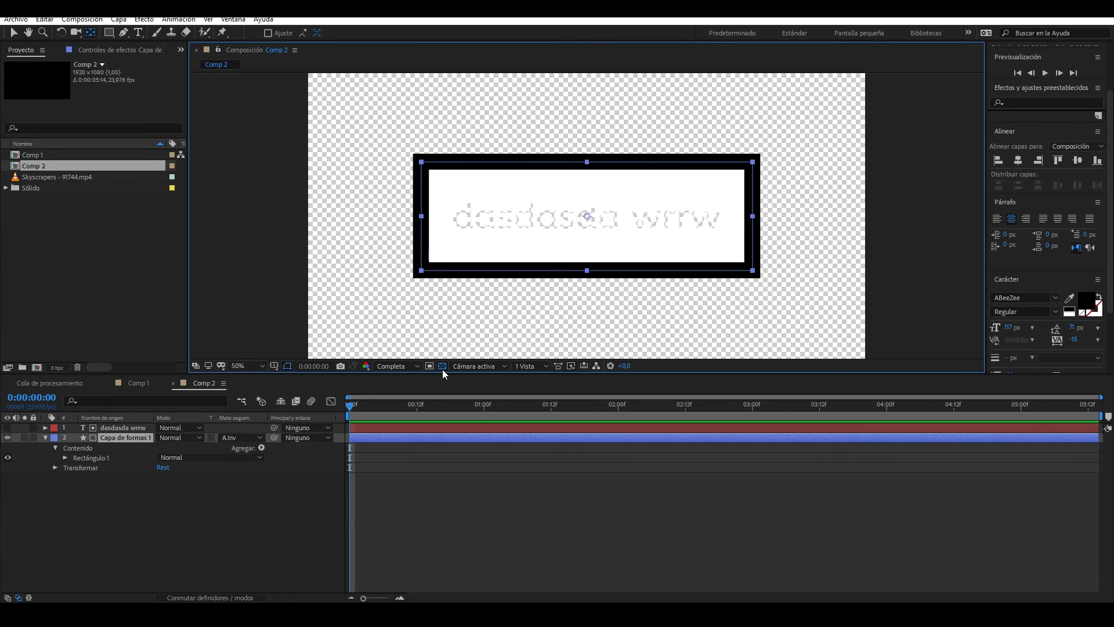
{"action": "left_click", "coordinate": [251, 437]}
{"action": "left_click", "coordinate": [253, 467]}
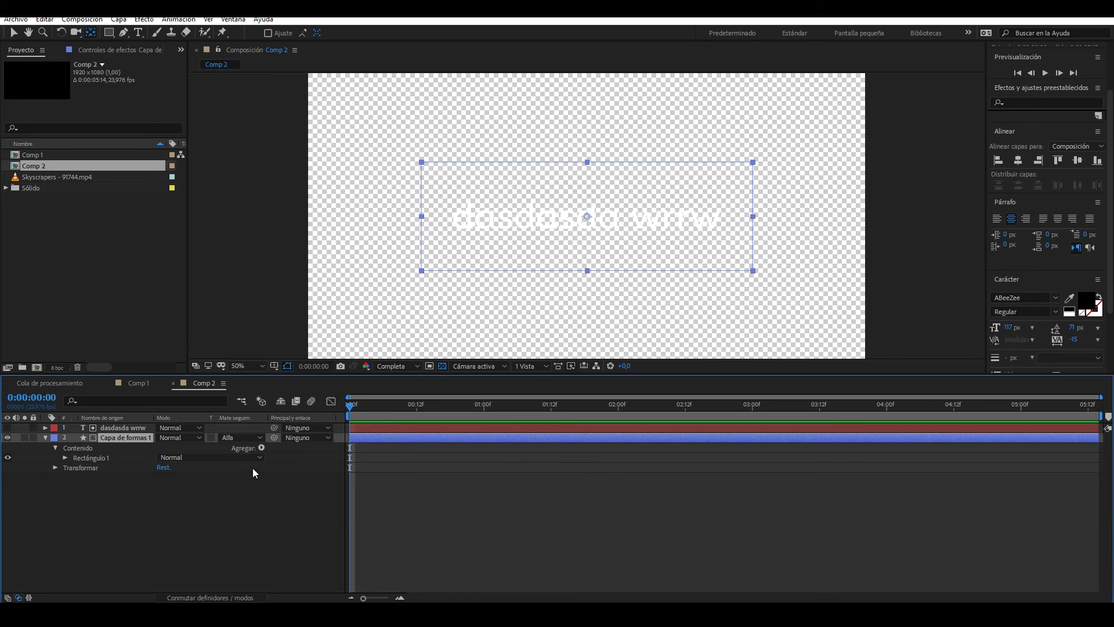
Lower the text's Y position, toggling its visibility and the transparency grid
{"action": "left_click", "coordinate": [123, 429]}
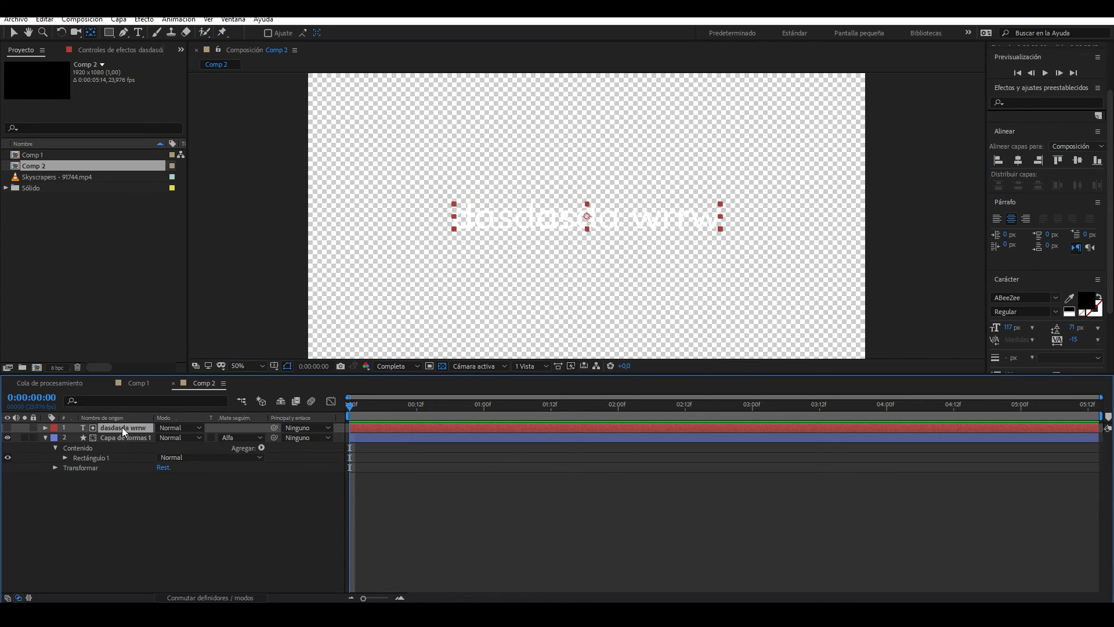
{"action": "key", "text": "p"}
{"action": "left_click_drag", "start_coordinate": [183, 436], "coordinate": [258, 438]}
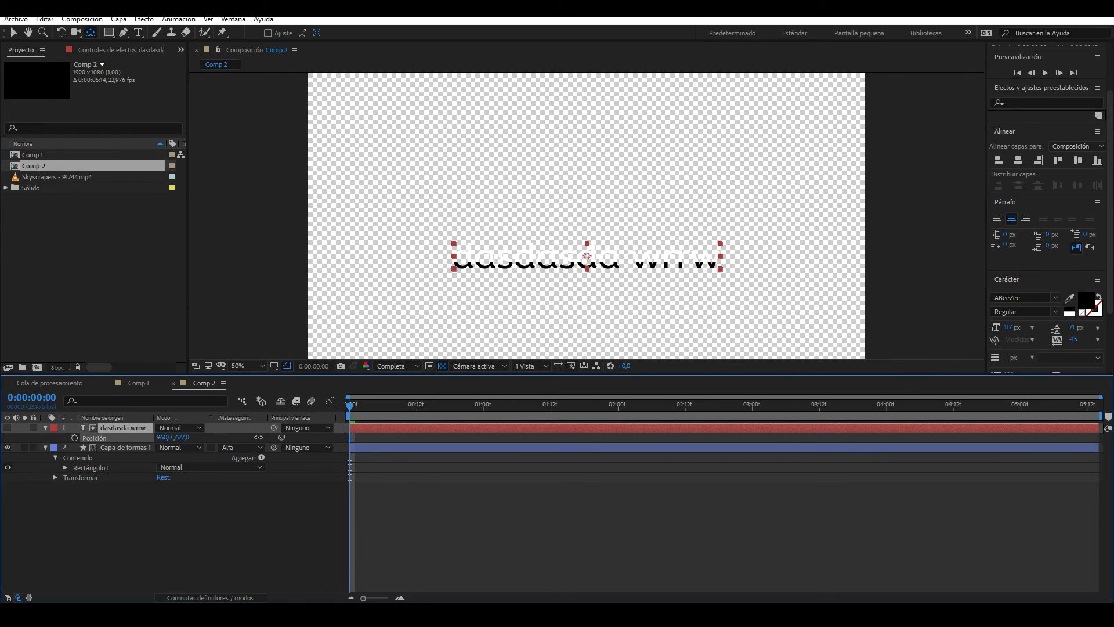
{"action": "left_click", "coordinate": [7, 432]}
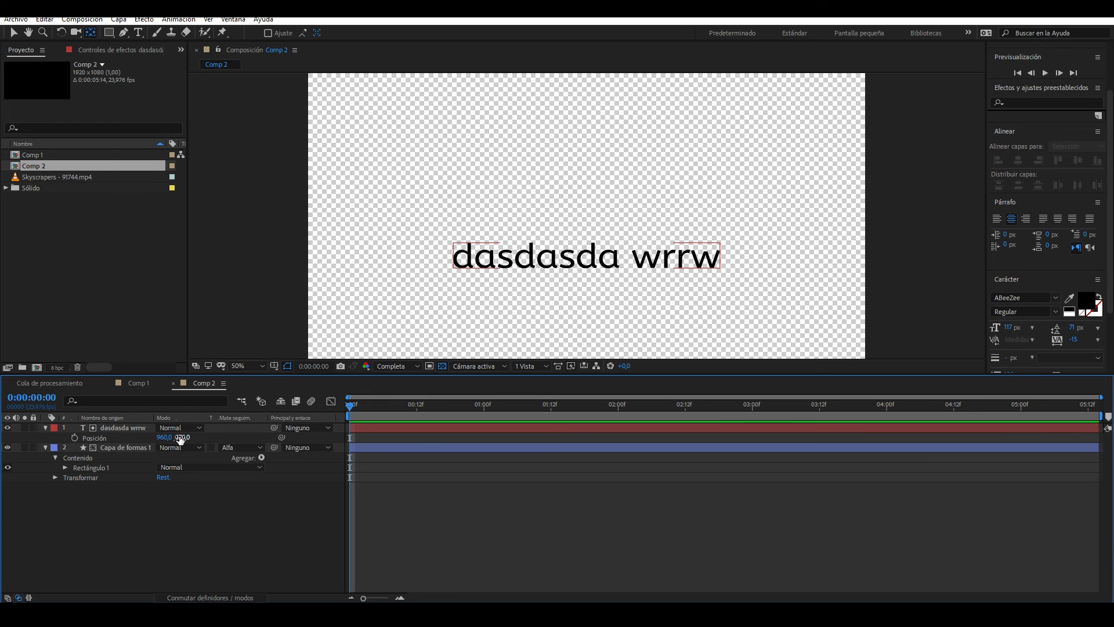
{"action": "left_click", "coordinate": [7, 428]}
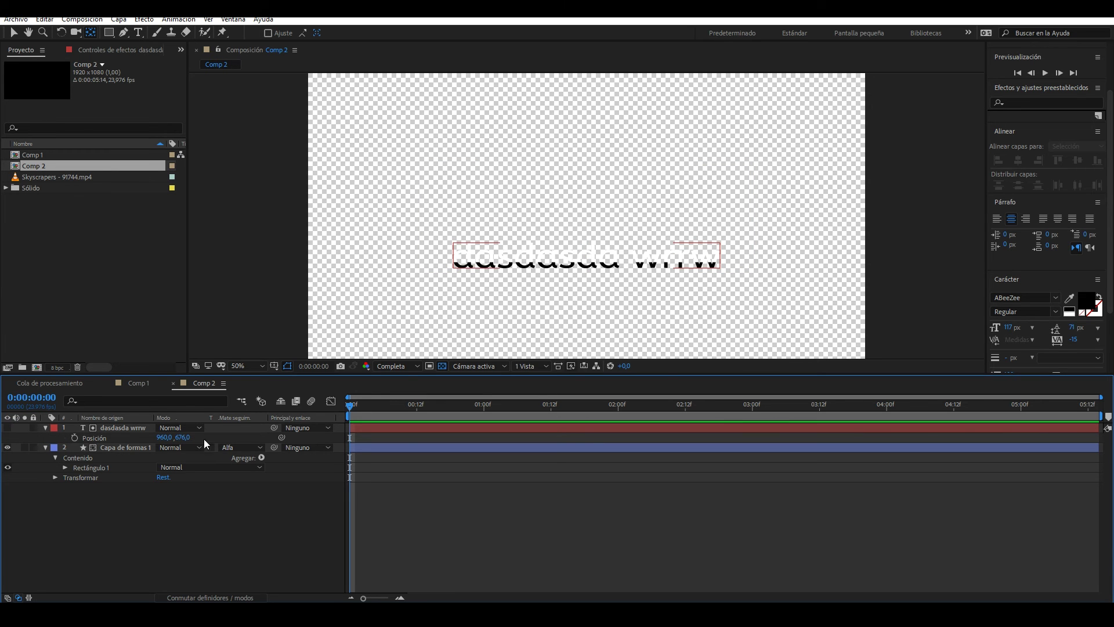
{"action": "left_click", "coordinate": [442, 366]}
{"action": "mouse_move", "coordinate": [182, 438]}
{"action": "left_mouse_down"}
{"action": "mouse_move", "coordinate": [204, 436]}
{"action": "mouse_move", "coordinate": [30, 431]}
{"action": "mouse_move", "coordinate": [71, 424]}
{"action": "left_mouse_up"}
{"action": "left_click", "coordinate": [130, 448]}
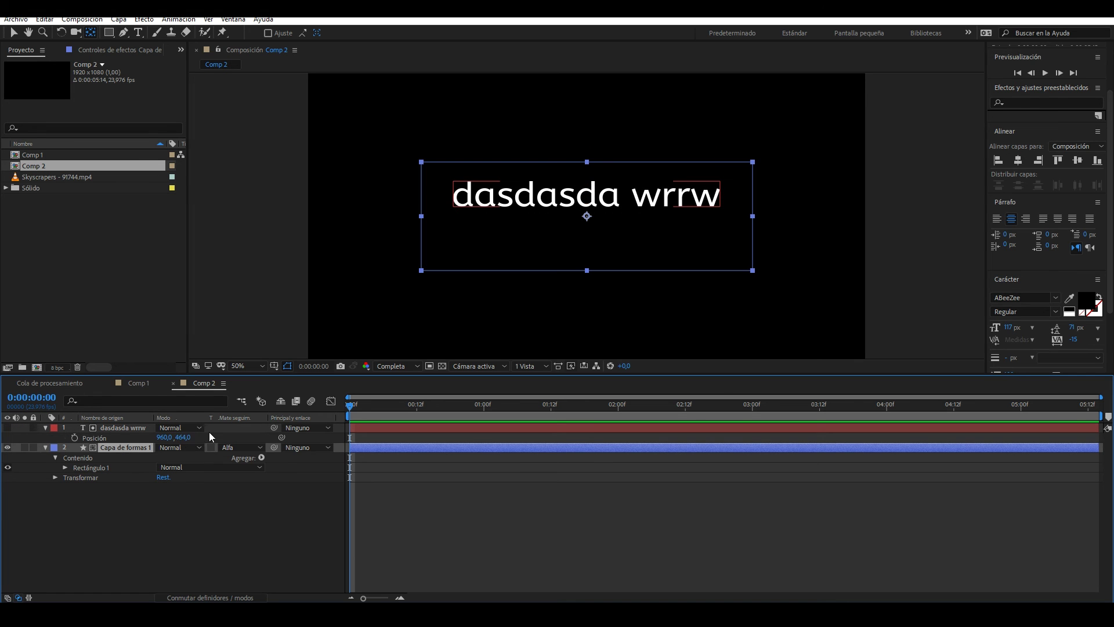
{"action": "left_click_drag", "start_coordinate": [186, 437], "coordinate": [165, 488]}
{"action": "left_click", "coordinate": [152, 531]}
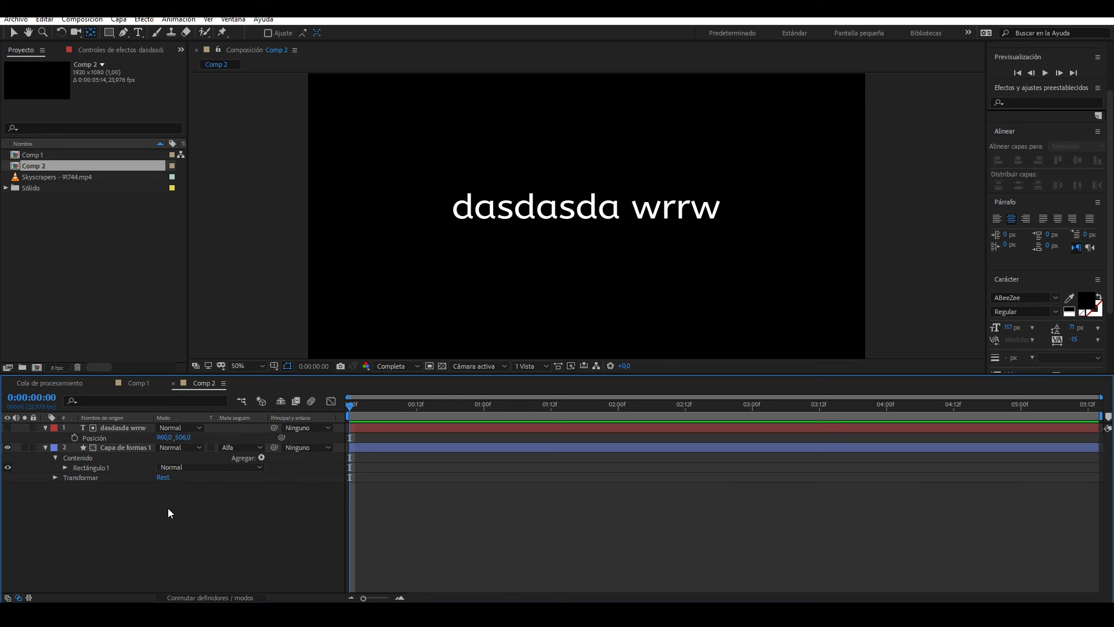
{"action": "left_click", "coordinate": [109, 426]}
Delete the old text and shape layers from Comp 2
{"action": "key", "text": "Delete"}
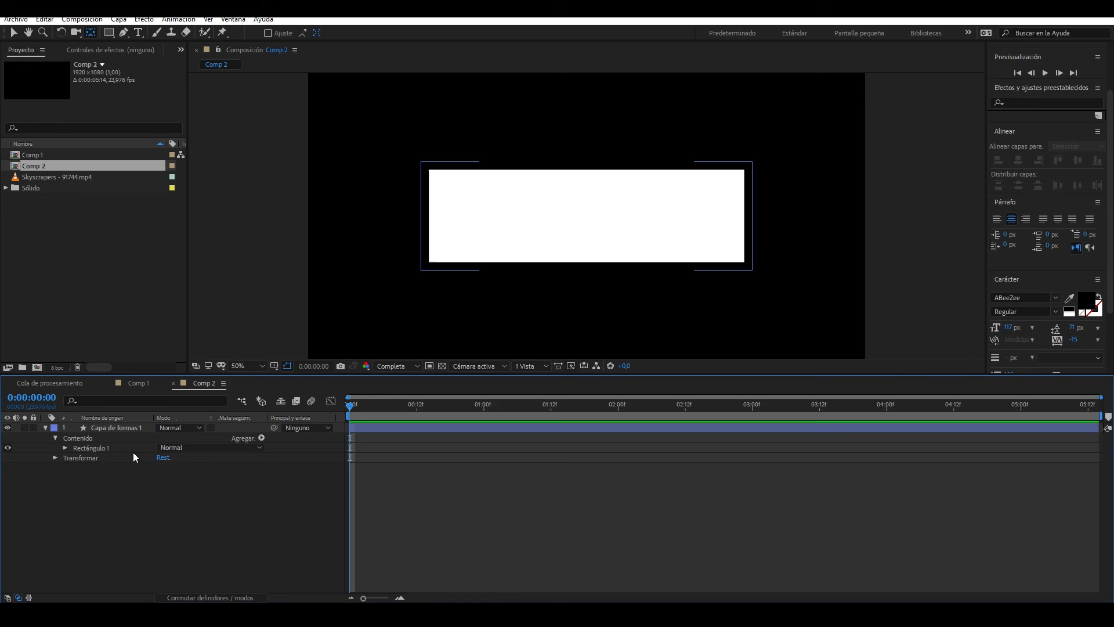
{"action": "left_click", "coordinate": [124, 430]}
{"action": "key", "text": "Delete"}
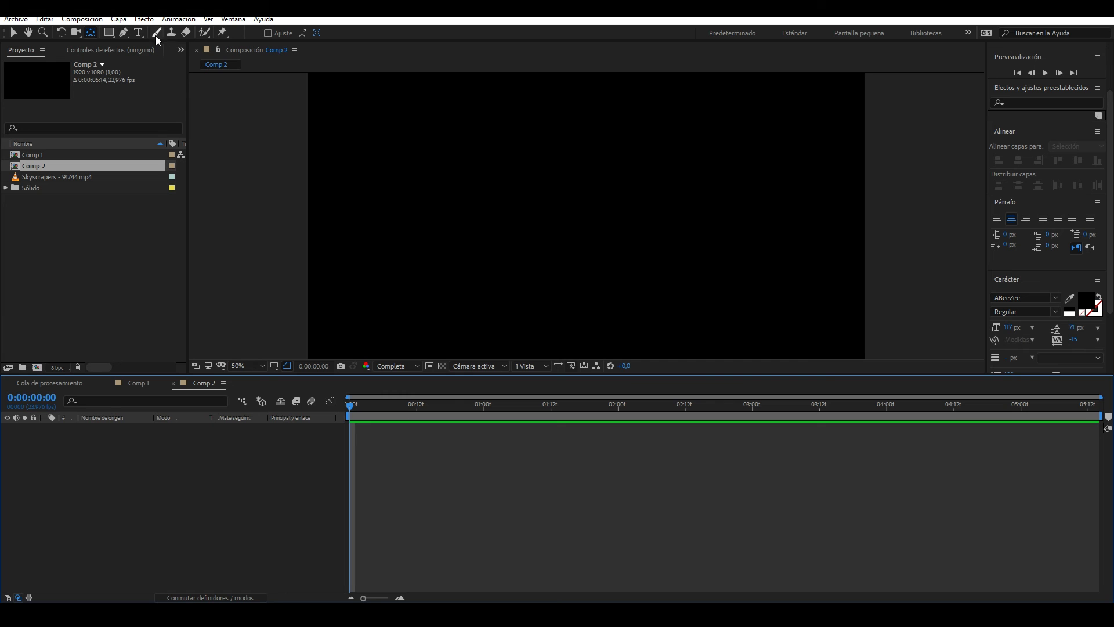
Add a text layer "asdasdasdas" coloured pure red FF0000
{"action": "left_click", "coordinate": [138, 32]}
{"action": "left_click", "coordinate": [420, 227]}
{"action": "type", "text": "asdasdasdas"}
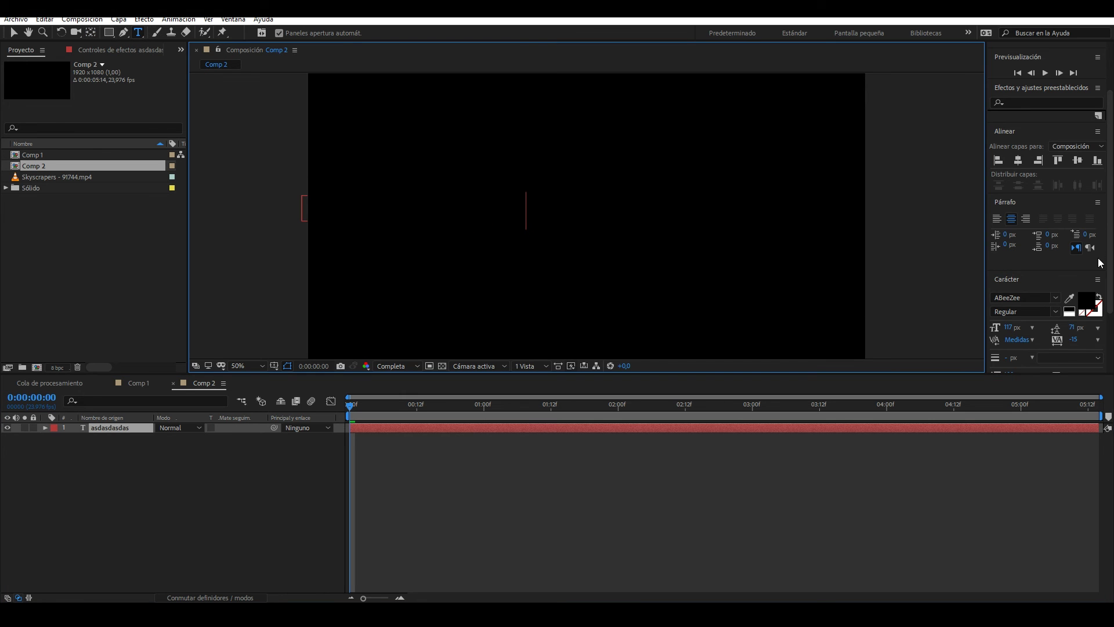
{"action": "double_click", "coordinate": [136, 428]}
{"action": "left_click", "coordinate": [1085, 307]}
{"action": "left_click_drag", "start_coordinate": [749, 400], "coordinate": [915, 288]}
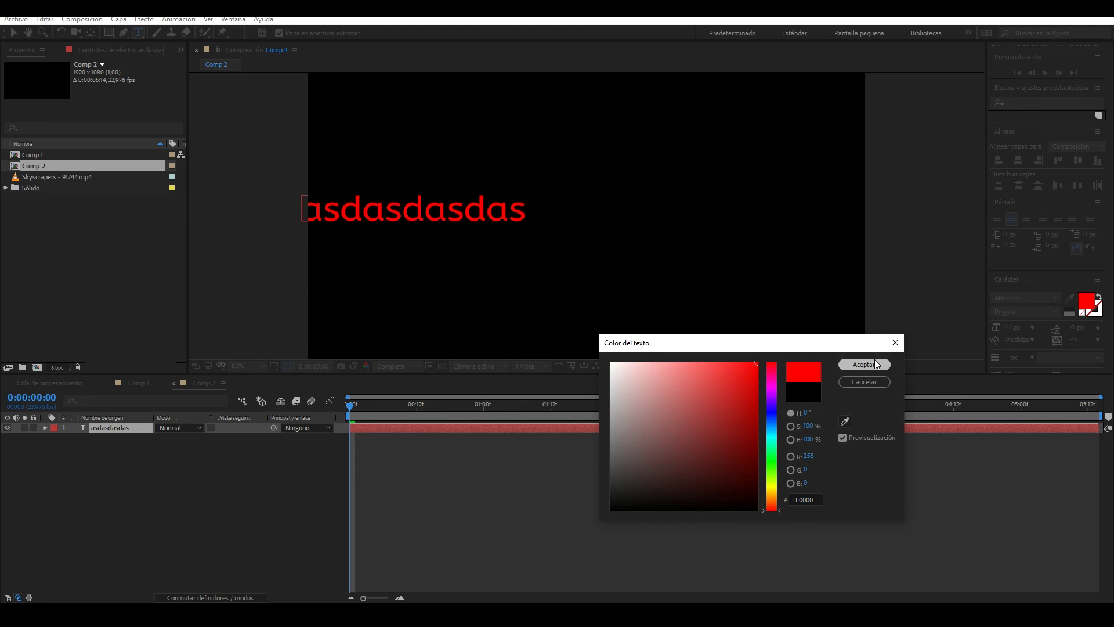
{"action": "left_click", "coordinate": [876, 364]}
{"action": "left_click", "coordinate": [104, 428]}
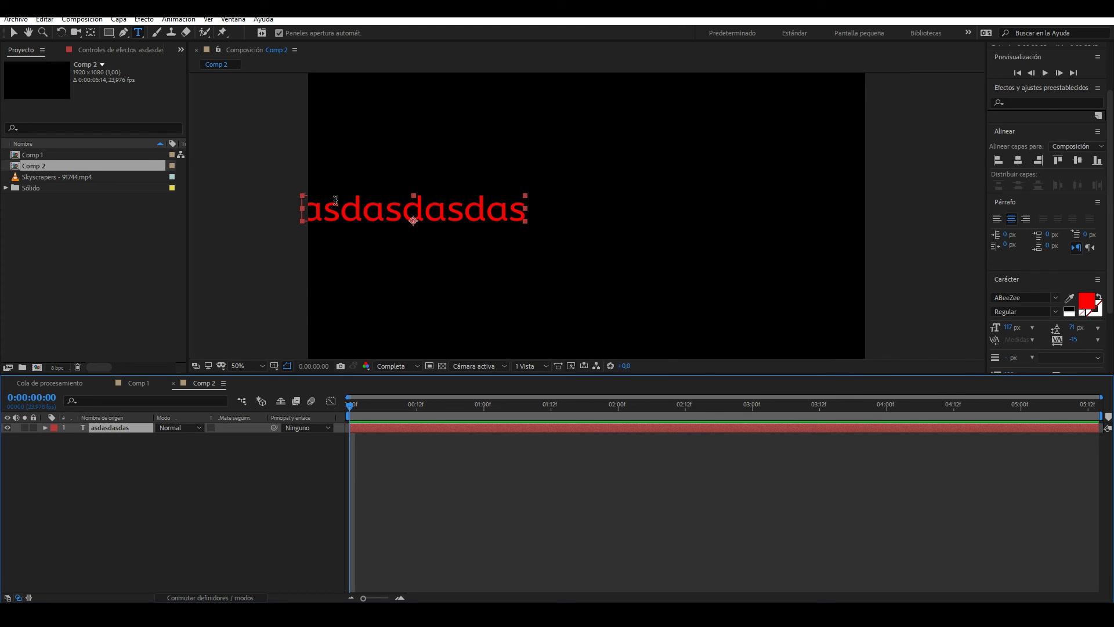
Move the red text toward the centre, hide it, and draw a new rectangle across the comp
{"action": "key", "text": "v"}
{"action": "left_click_drag", "start_coordinate": [344, 218], "coordinate": [511, 220]}
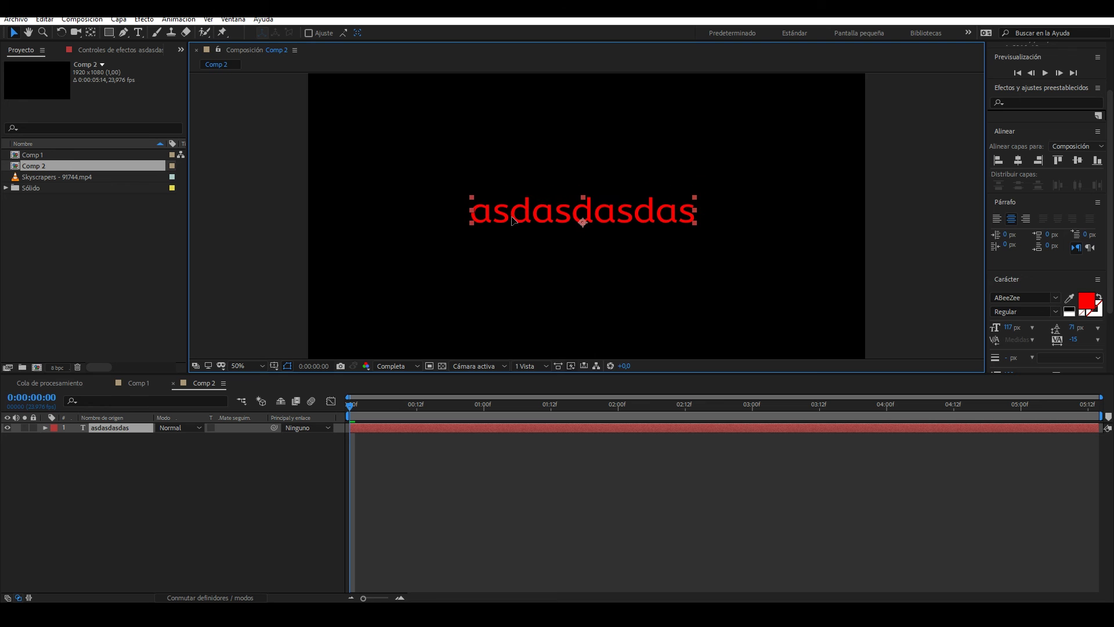
{"action": "left_click", "coordinate": [170, 479]}
{"action": "left_click", "coordinate": [105, 34]}
{"action": "left_click_drag", "start_coordinate": [483, 167], "coordinate": [694, 241]}
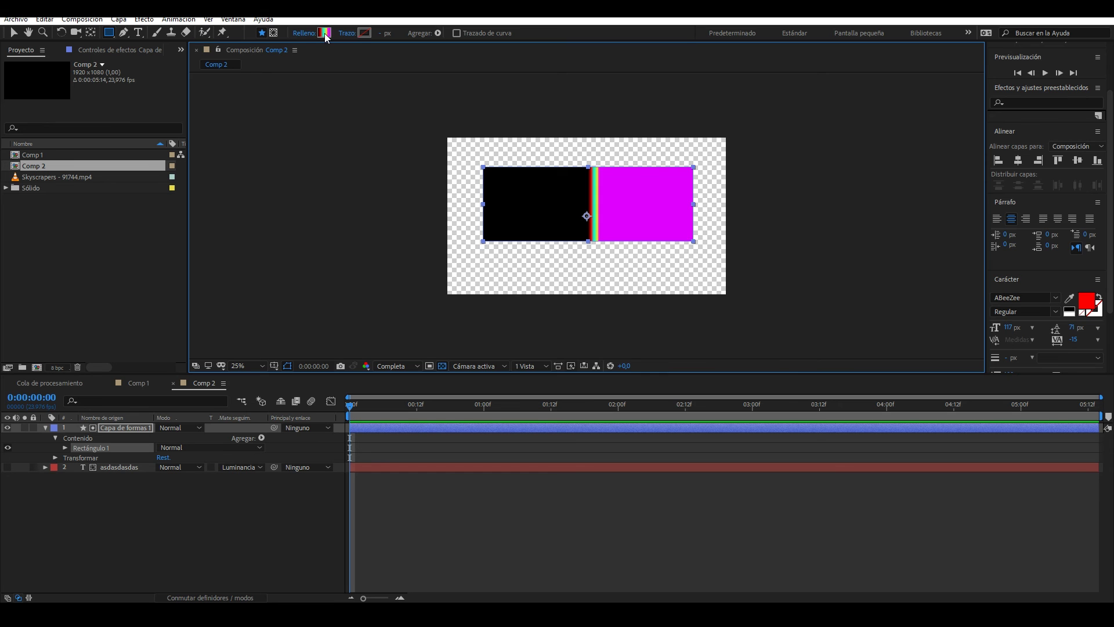
Reduce the rectangle's gradient fill to black-to-white by removing the extra stops
{"action": "left_click", "coordinate": [324, 34]}
{"action": "left_click", "coordinate": [386, 169]}
{"action": "mouse_move", "coordinate": [386, 168]}
{"action": "left_mouse_down"}
{"action": "mouse_move", "coordinate": [457, 201]}
{"action": "mouse_move", "coordinate": [480, 196]}
{"action": "mouse_move", "coordinate": [550, 241]}
{"action": "left_mouse_up"}
{"action": "left_click", "coordinate": [484, 169]}
{"action": "left_click", "coordinate": [561, 169]}
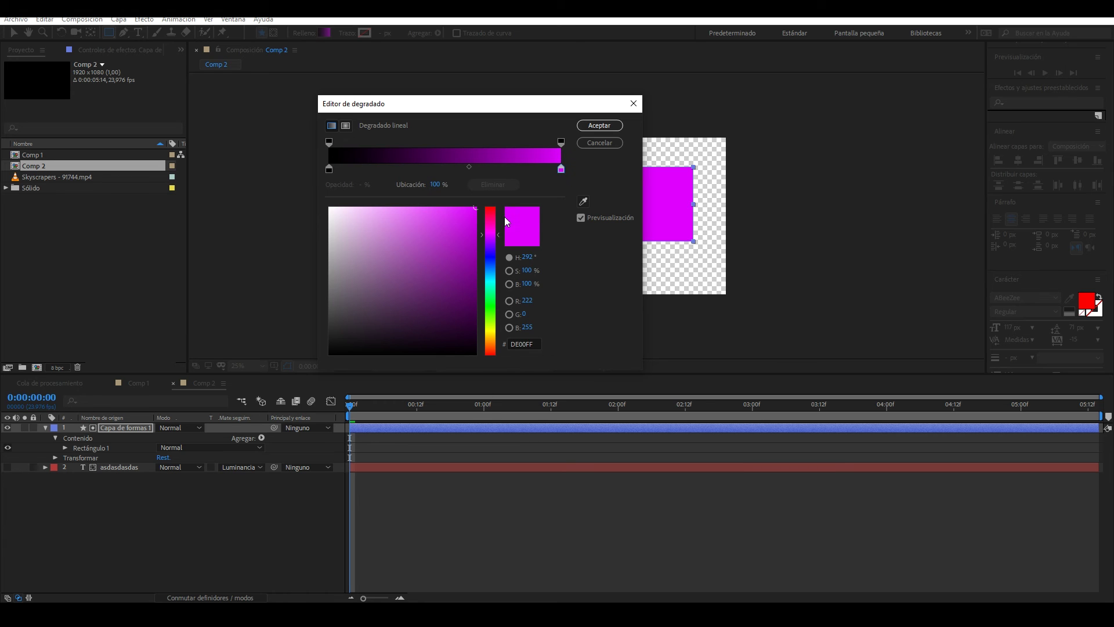
{"action": "left_click_drag", "start_coordinate": [437, 255], "coordinate": [233, 130]}
{"action": "left_click", "coordinate": [607, 124]}
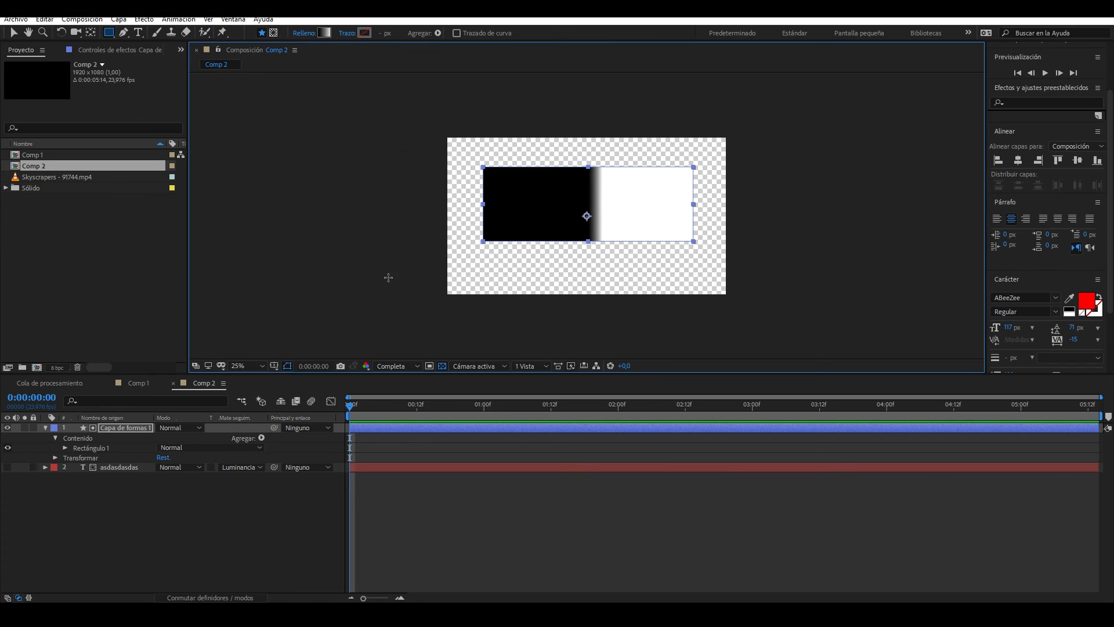
Set the gradient midpoint location to 50%
{"action": "left_click", "coordinate": [325, 32]}
{"action": "mouse_move", "coordinate": [469, 166]}
{"action": "left_mouse_down"}
{"action": "mouse_move", "coordinate": [448, 167]}
{"action": "mouse_move", "coordinate": [448, 181]}
{"action": "left_mouse_up"}
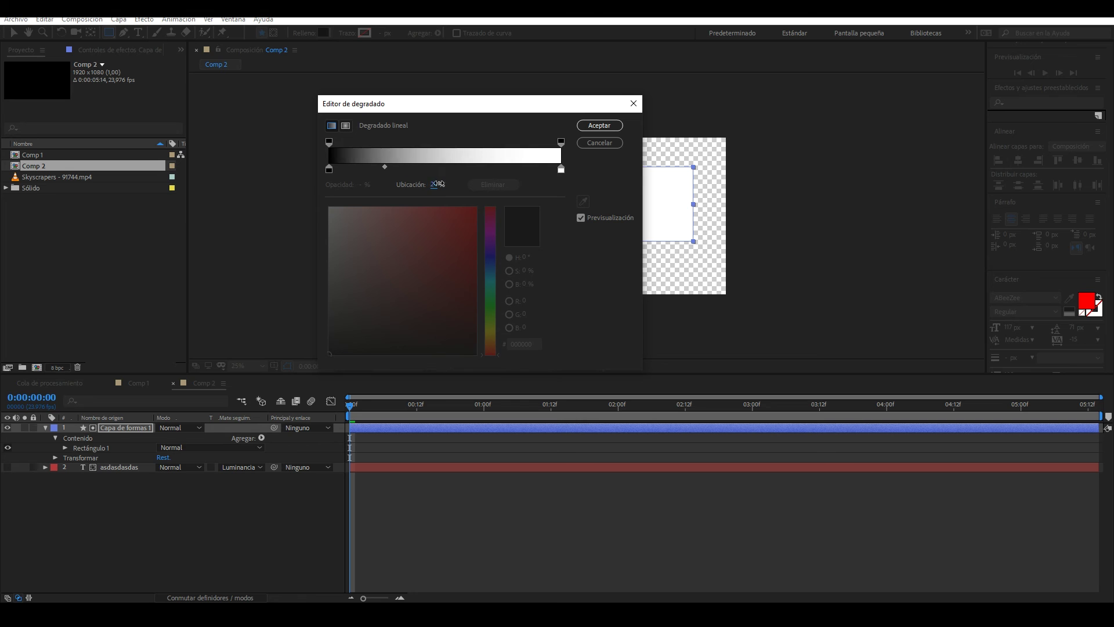
{"action": "left_click_drag", "start_coordinate": [448, 181], "coordinate": [452, 181]}
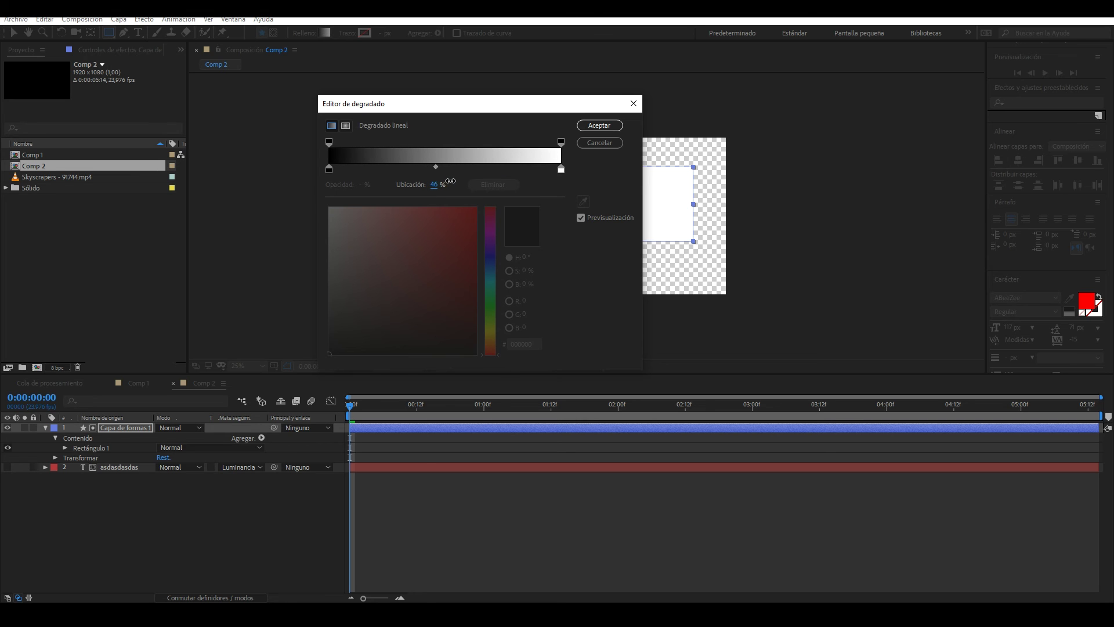
{"action": "left_click", "coordinate": [601, 125]}
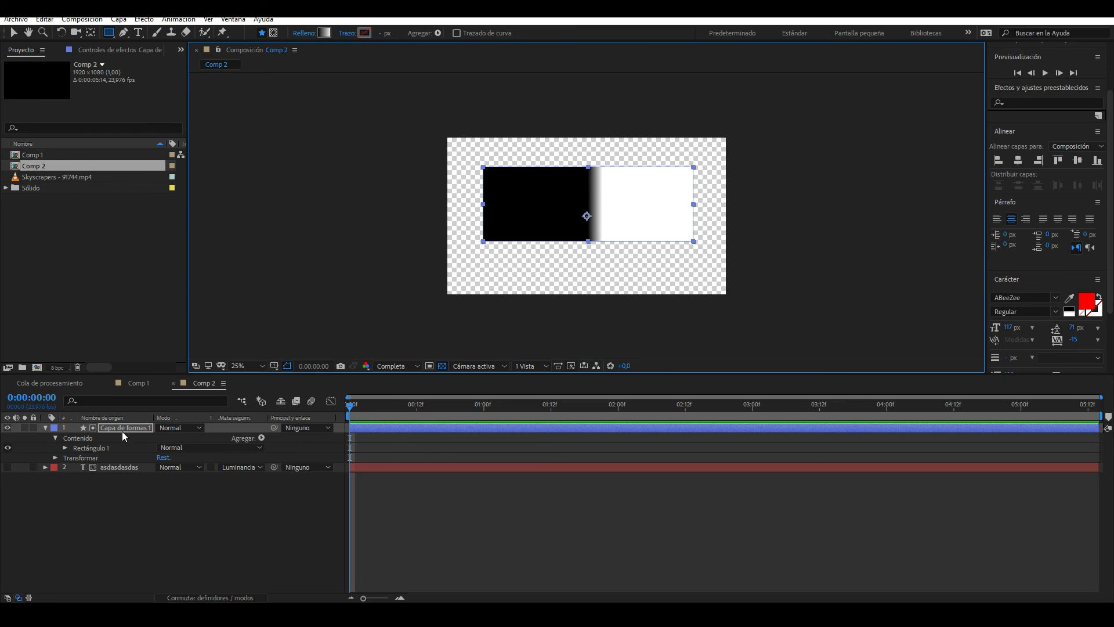
{"action": "scroll", "coordinate": [634, 230], "scroll_direction": "up", "scroll_amount": 2}
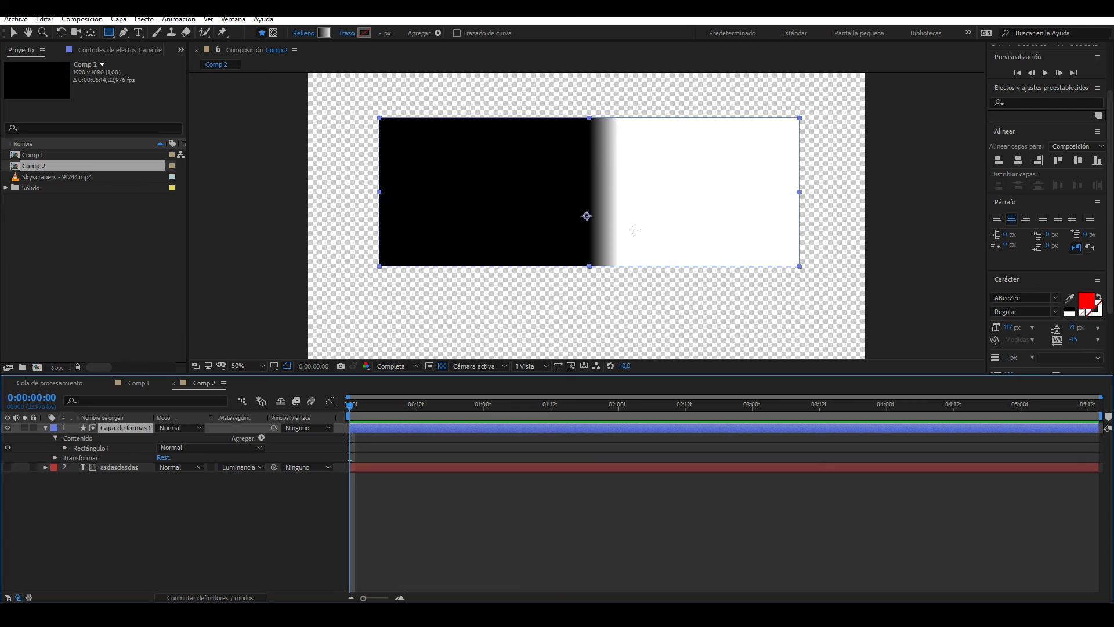
{"action": "scroll", "coordinate": [634, 230], "scroll_direction": "down", "scroll_amount": 2}
Drag Rectángulo 1's gradient start and end handles outward across the rectangle's full width
{"action": "key", "text": "v"}
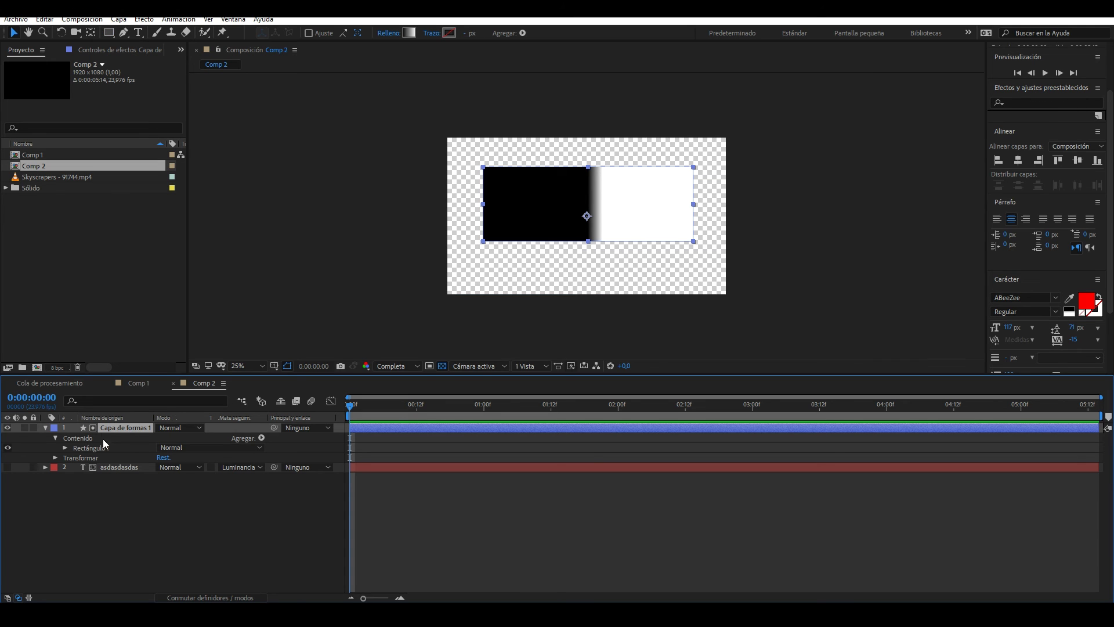
{"action": "left_click", "coordinate": [91, 448]}
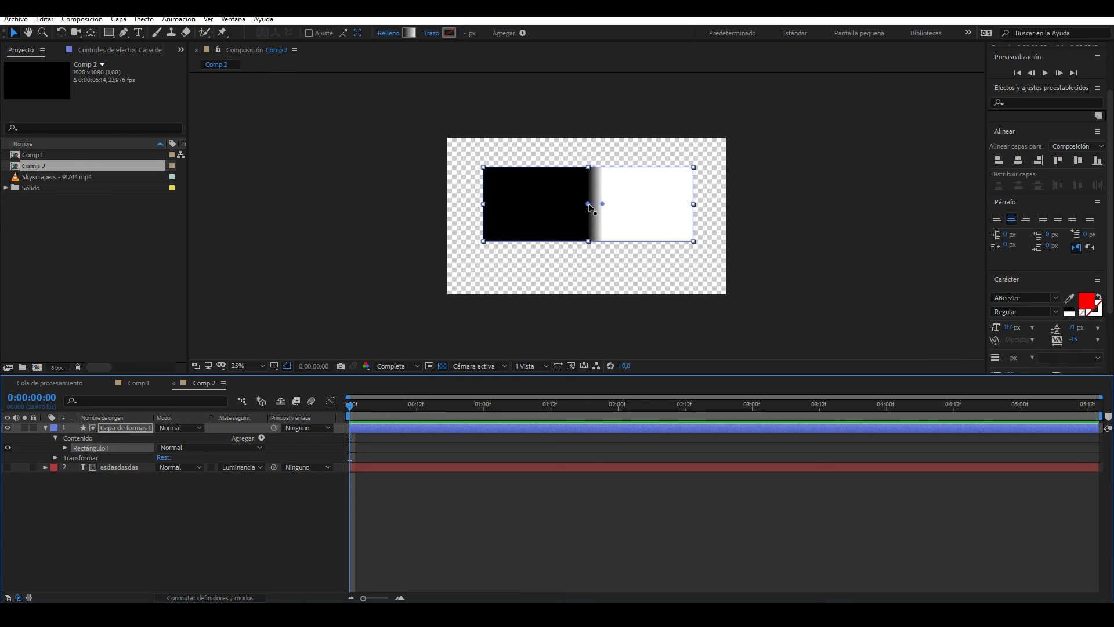
{"action": "left_click_drag", "start_coordinate": [589, 205], "coordinate": [521, 205]}
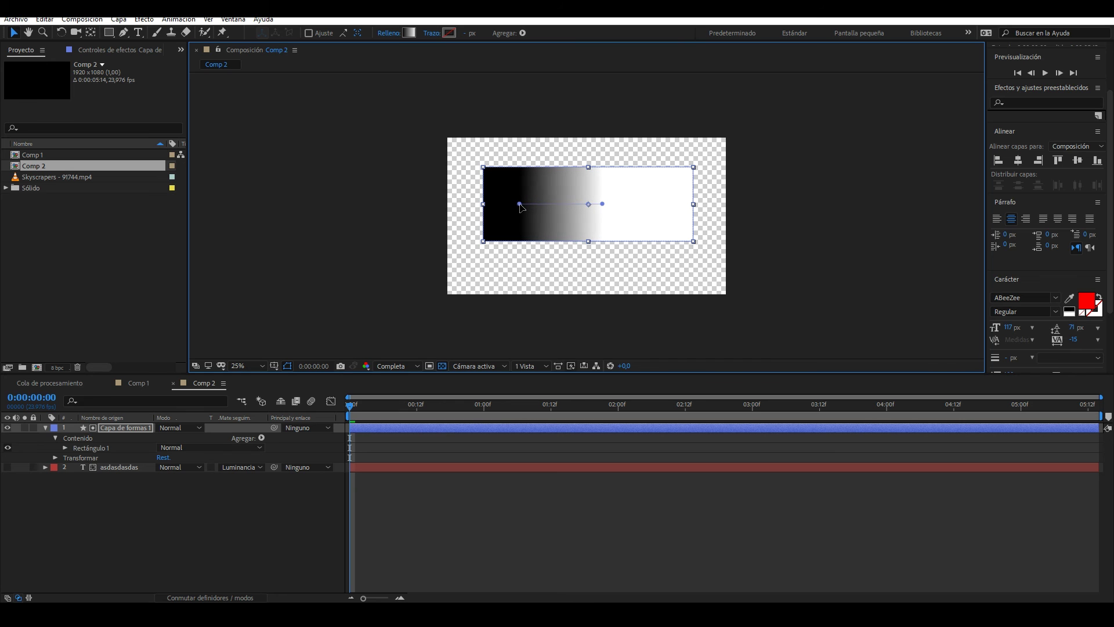
{"action": "left_click_drag", "start_coordinate": [602, 204], "coordinate": [668, 205]}
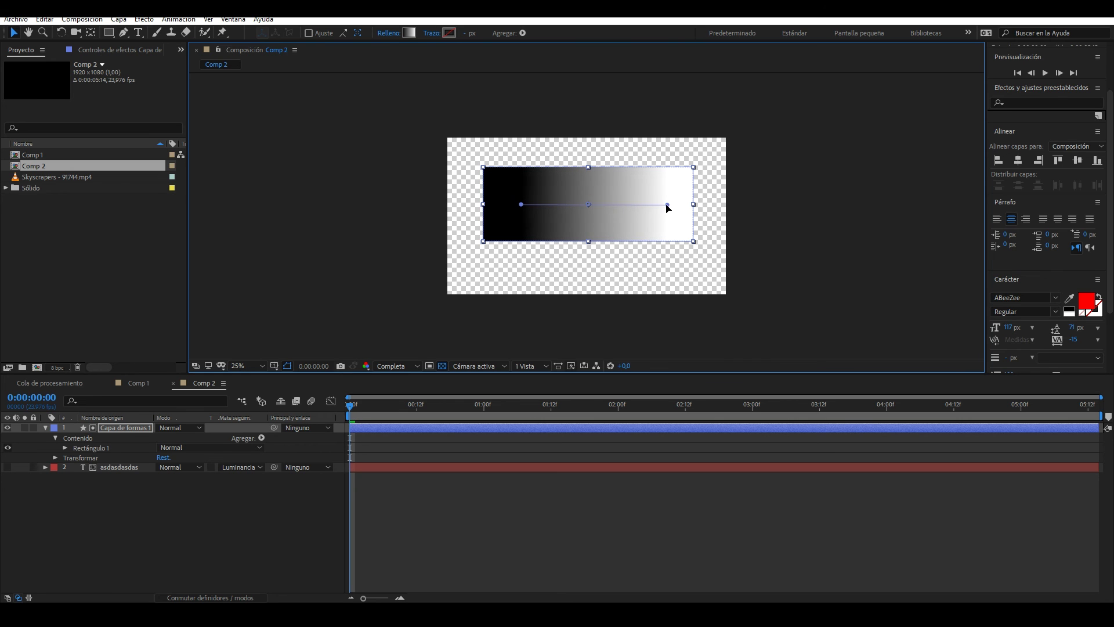
{"action": "left_click_drag", "start_coordinate": [521, 204], "coordinate": [505, 205]}
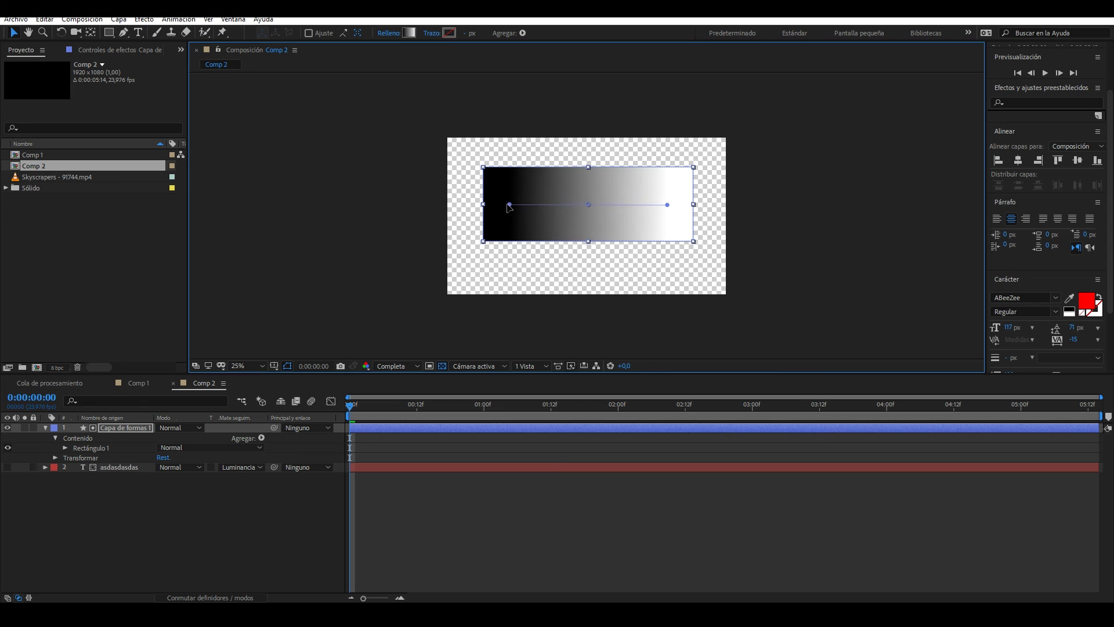
Nudge the rectangle slightly left and down
{"action": "left_click_drag", "start_coordinate": [565, 221], "coordinate": [556, 233]}
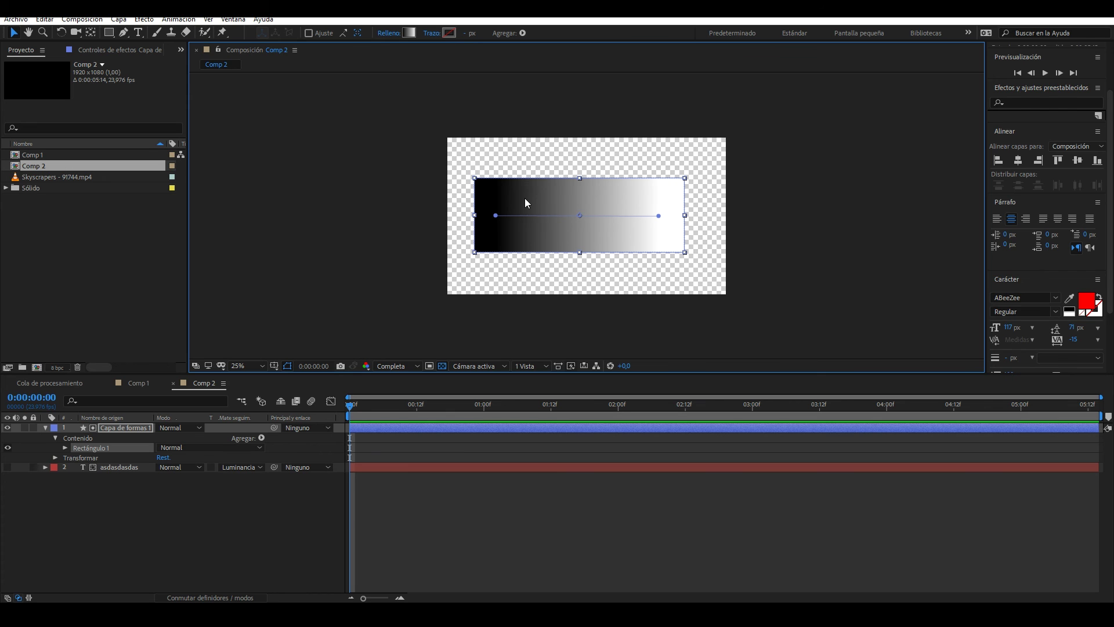
{"action": "left_click", "coordinate": [120, 483]}
{"action": "left_click", "coordinate": [117, 429]}
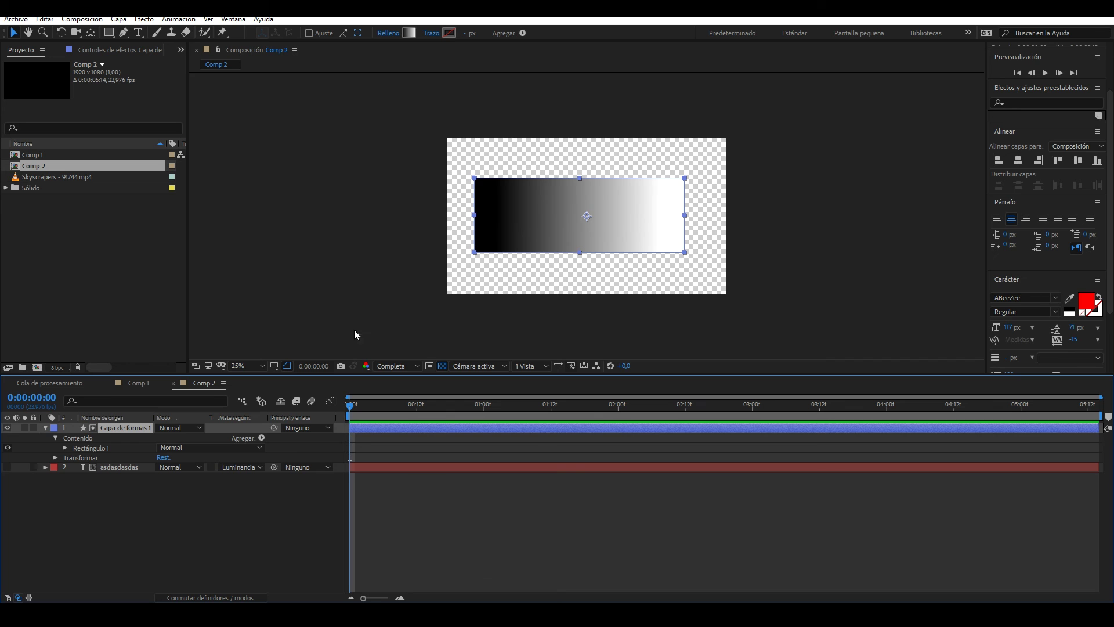
{"action": "left_click", "coordinate": [118, 470]}
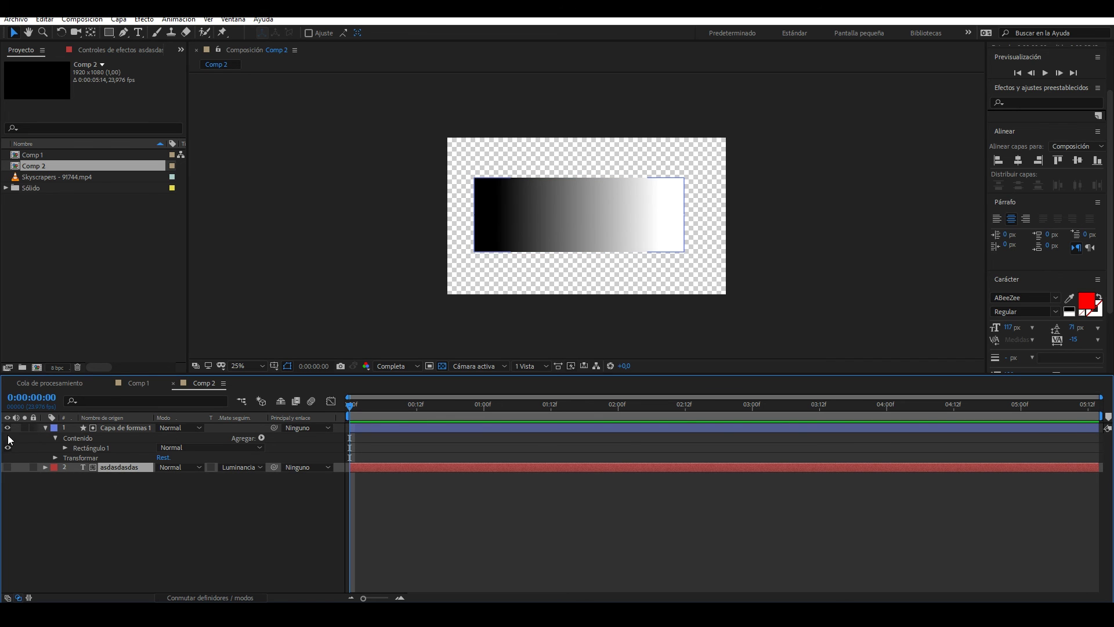
Unhide the red text and set its track matte to Luma Matte from the gradient shape layer
{"action": "left_click", "coordinate": [7, 467]}
{"action": "left_click", "coordinate": [236, 467]}
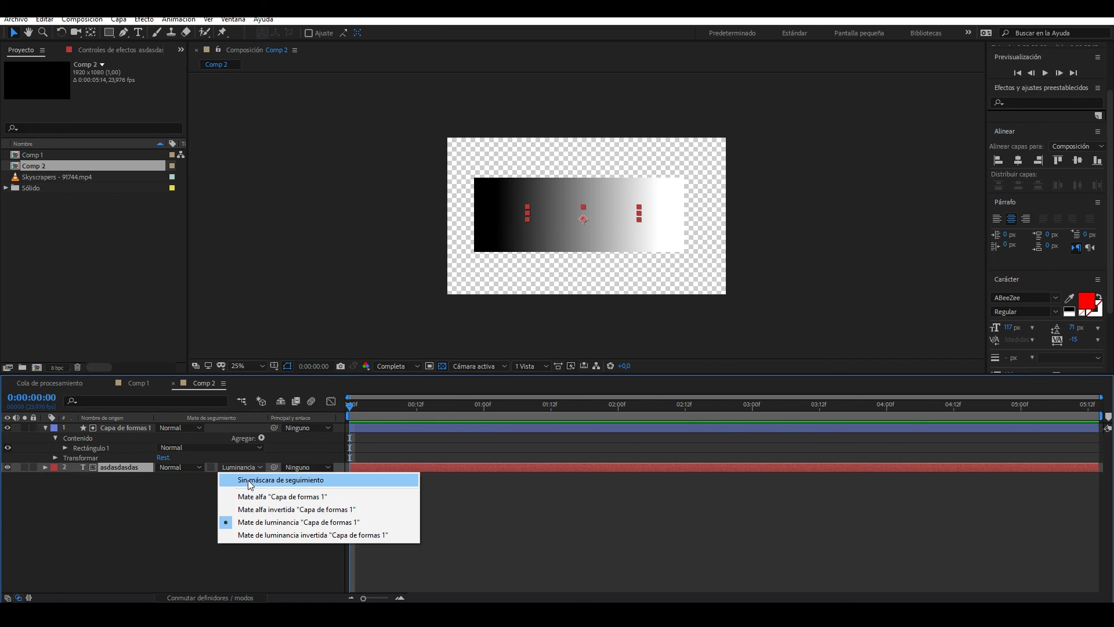
{"action": "left_click", "coordinate": [272, 480]}
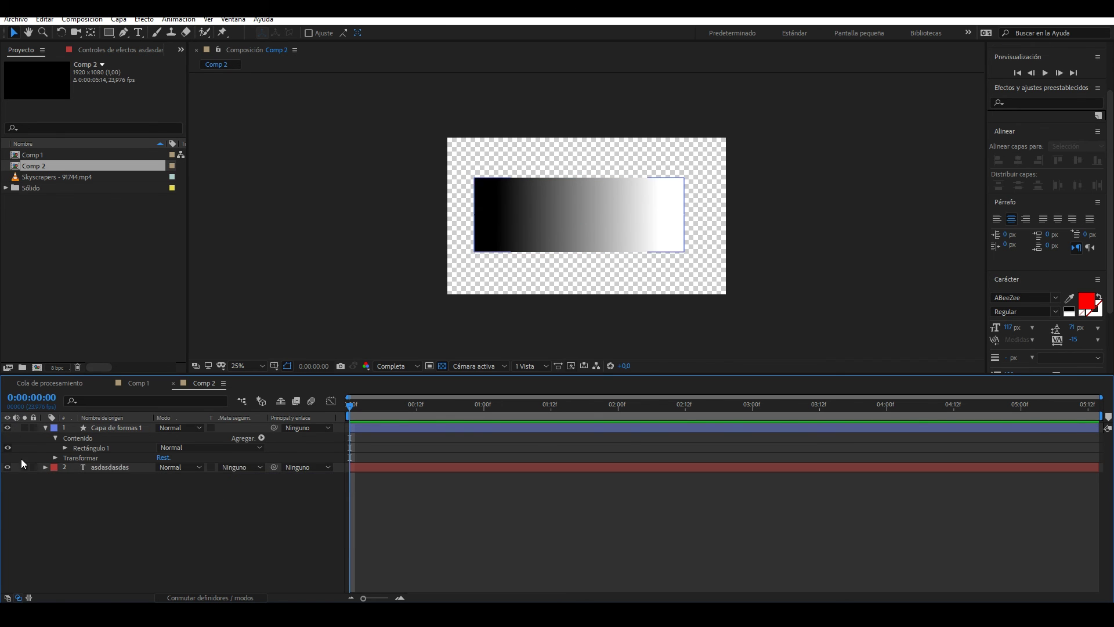
{"action": "left_click", "coordinate": [258, 467]}
{"action": "left_click", "coordinate": [288, 523]}
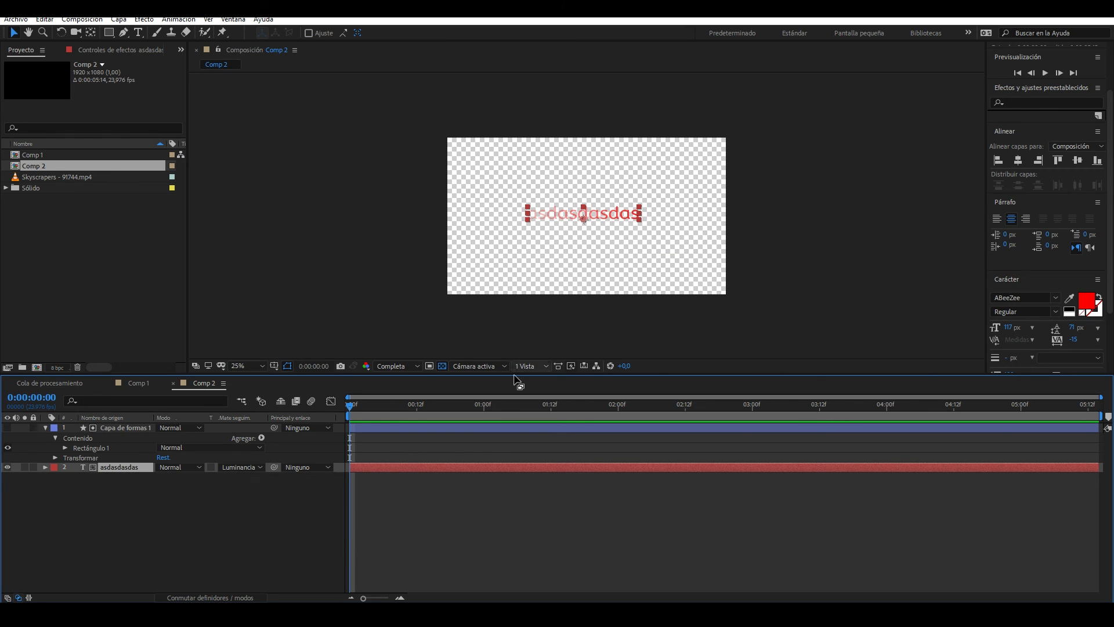
Zoom the view to 50% and narrow the gradient rectangle around the text
{"action": "key", "text": "slash"}
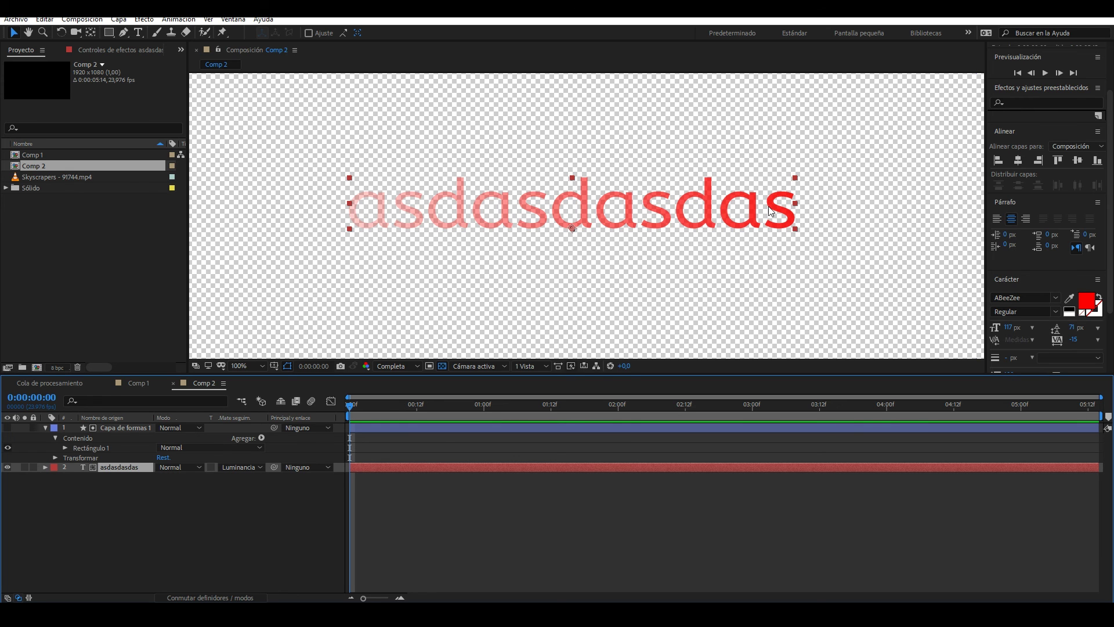
{"action": "left_click", "coordinate": [115, 429]}
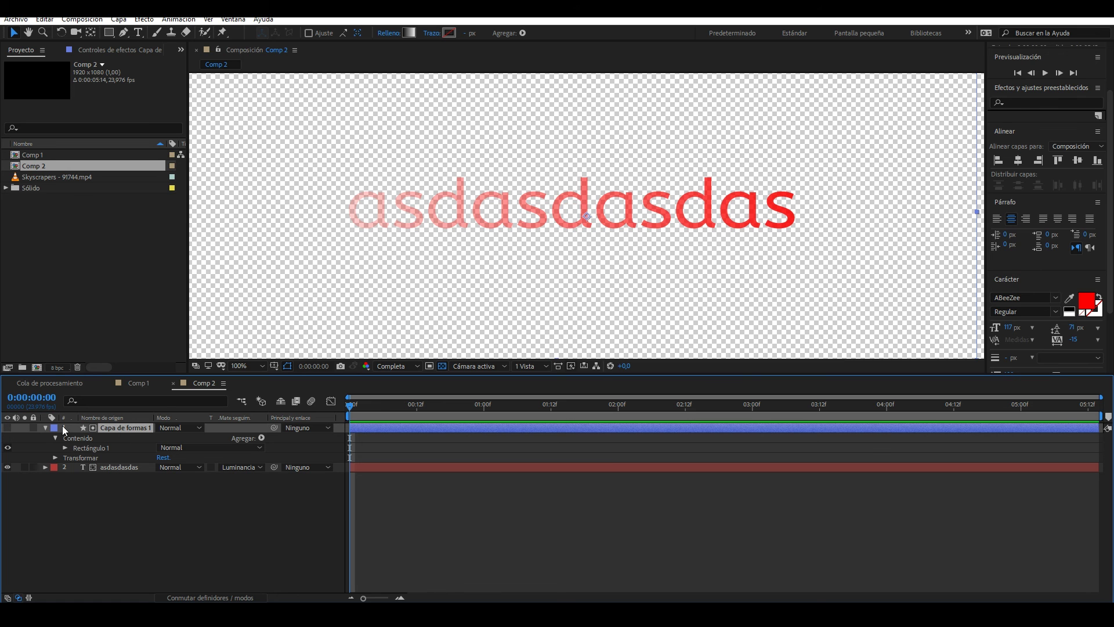
{"action": "key", "text": "comma"}
{"action": "key", "text": "comma"}
{"action": "left_click_drag", "start_coordinate": [363, 214], "coordinate": [465, 217]}
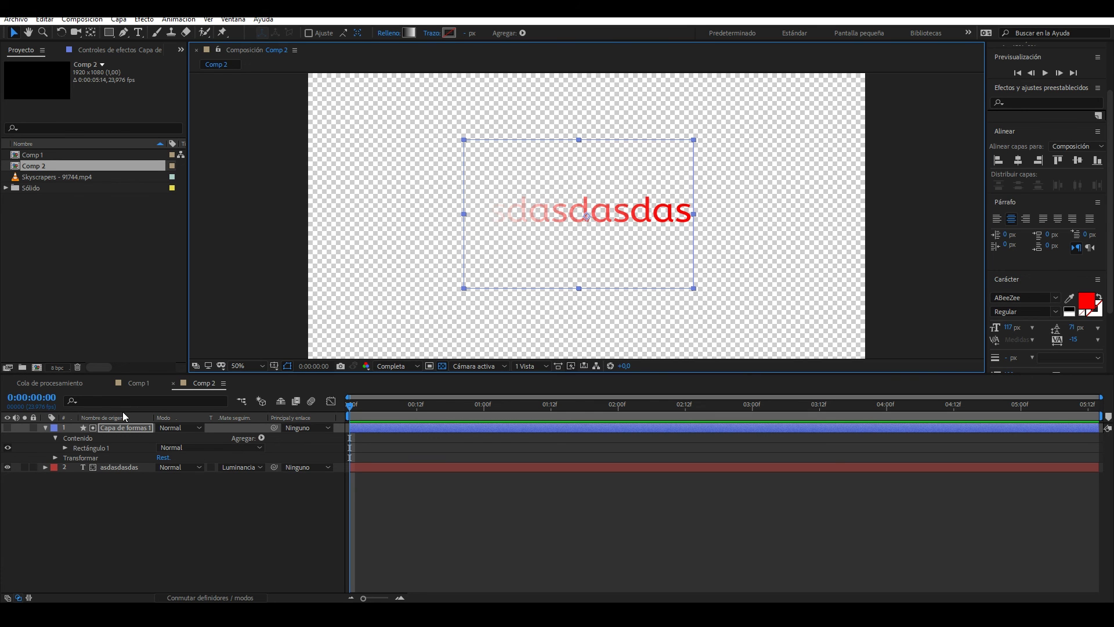
Duplicate the gradient shape layer and move the original below the text layer
{"action": "key", "text": "ctrl+d"}
{"action": "left_click_drag", "start_coordinate": [114, 441], "coordinate": [113, 530]}
{"action": "left_click", "coordinate": [7, 447]}
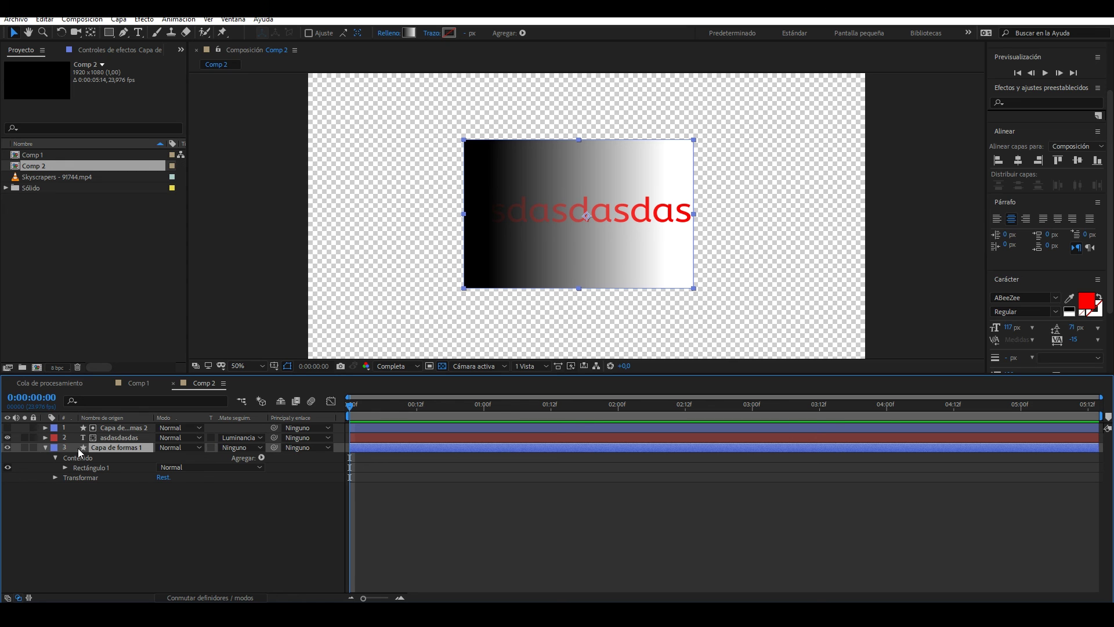
{"action": "left_click", "coordinate": [7, 447]}
Switch the text's track matte to Luma Inverted so it fades out rightward
{"action": "left_click", "coordinate": [238, 438]}
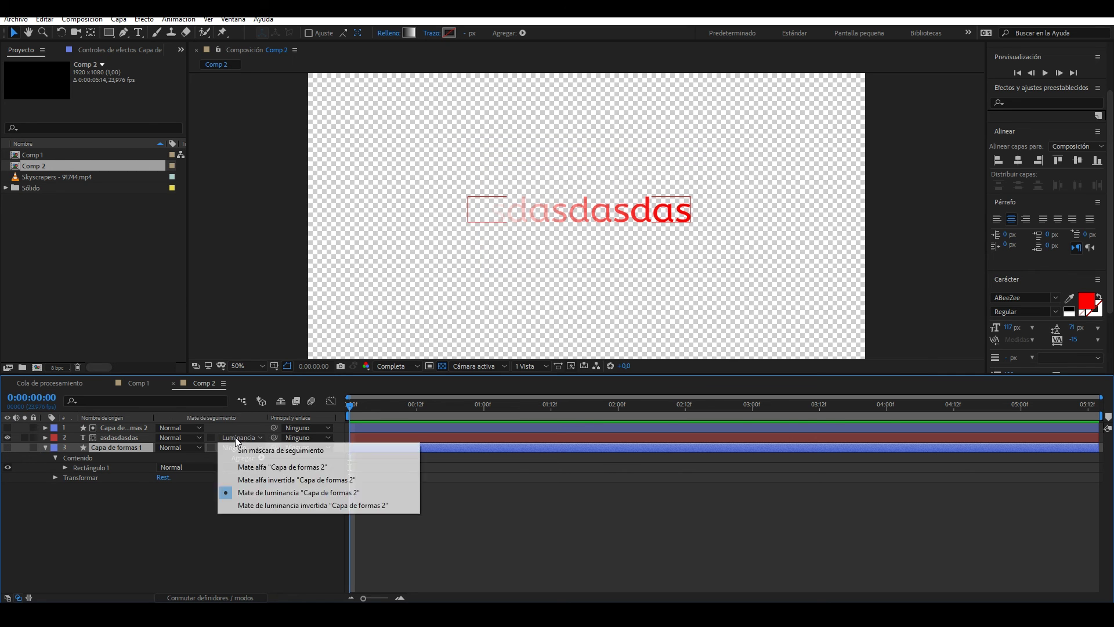
{"action": "left_click", "coordinate": [277, 506]}
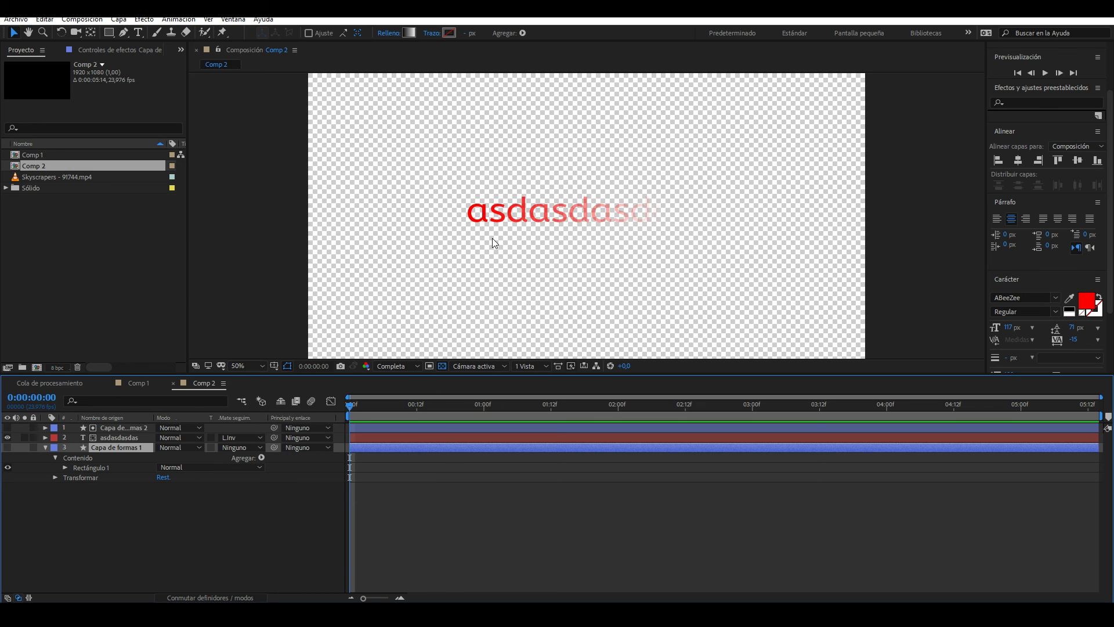
{"action": "left_click", "coordinate": [109, 438]}
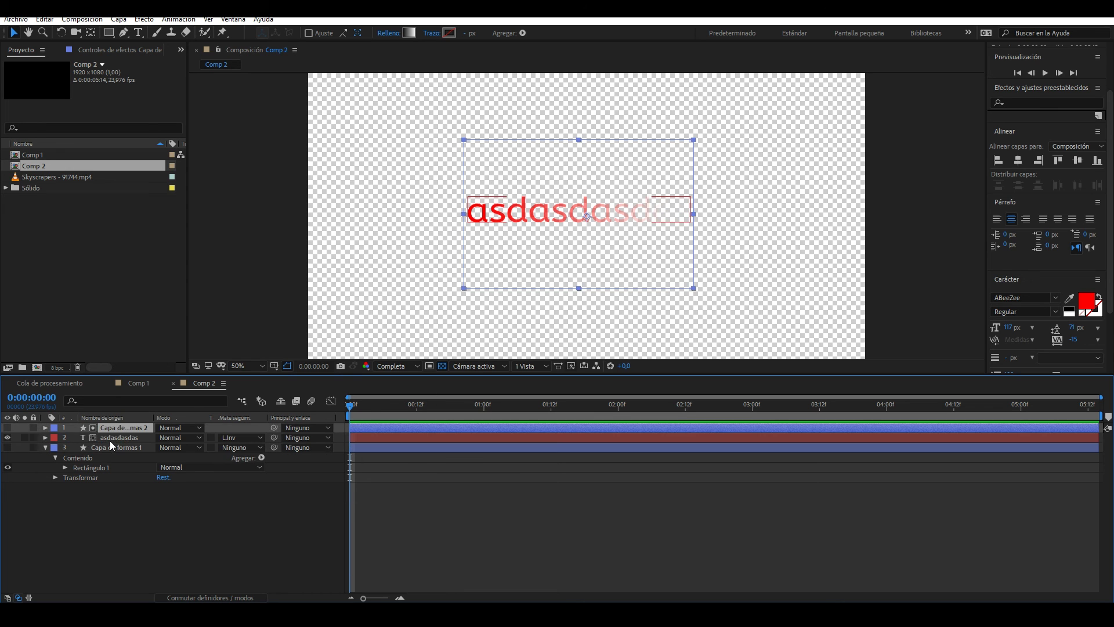
{"action": "left_click", "coordinate": [140, 499]}
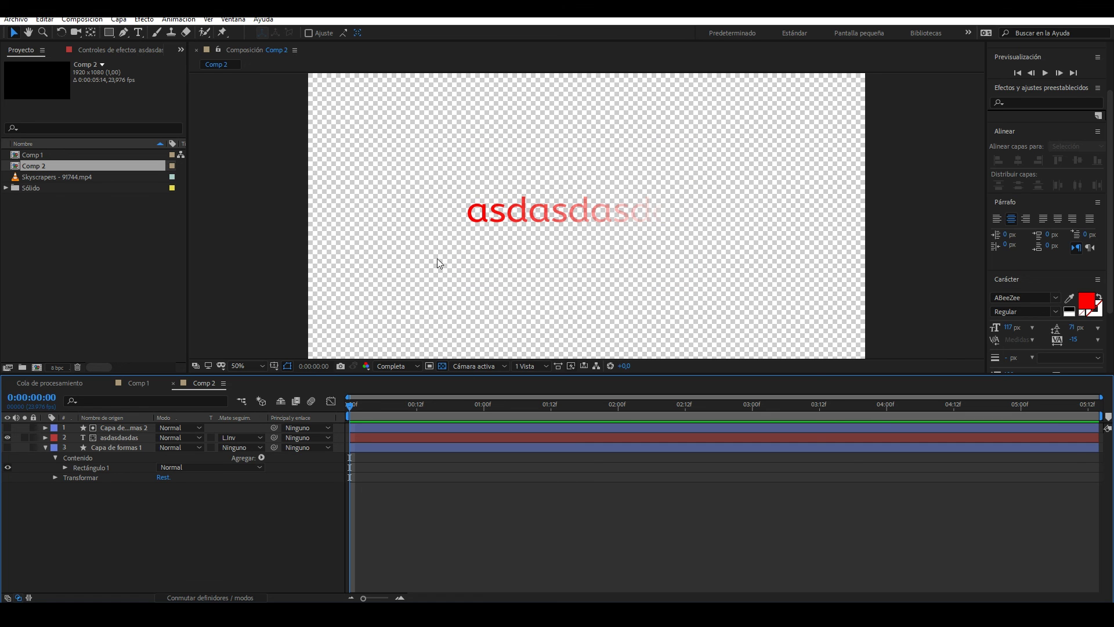
{"action": "left_click", "coordinate": [213, 429]}
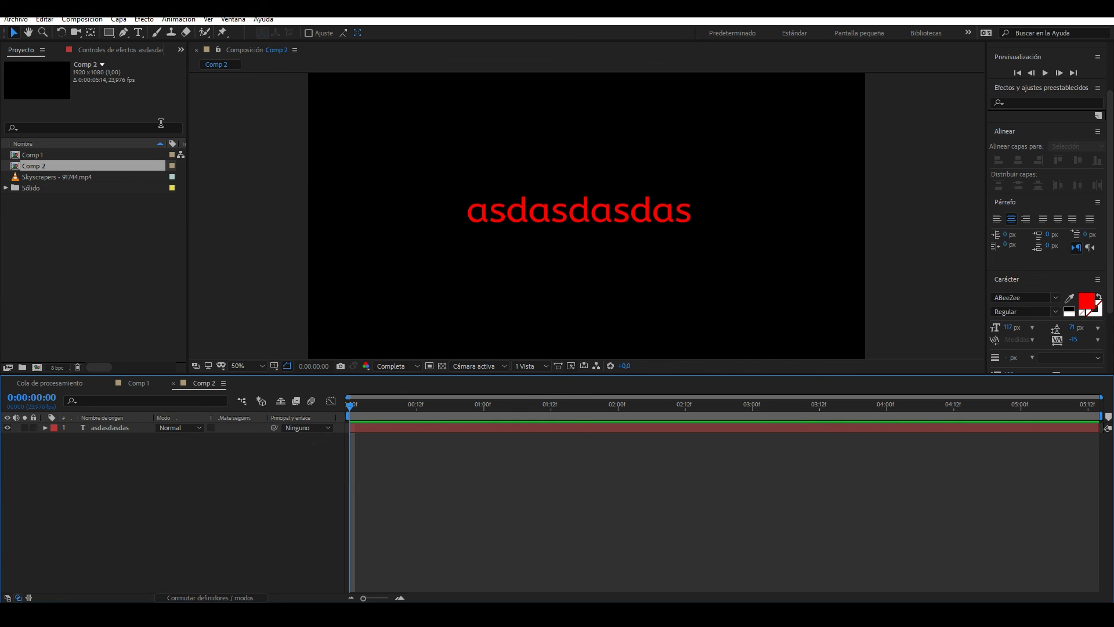
Draw a new white rectangle above the red text and bring up its fill options
{"action": "left_click", "coordinate": [109, 32]}
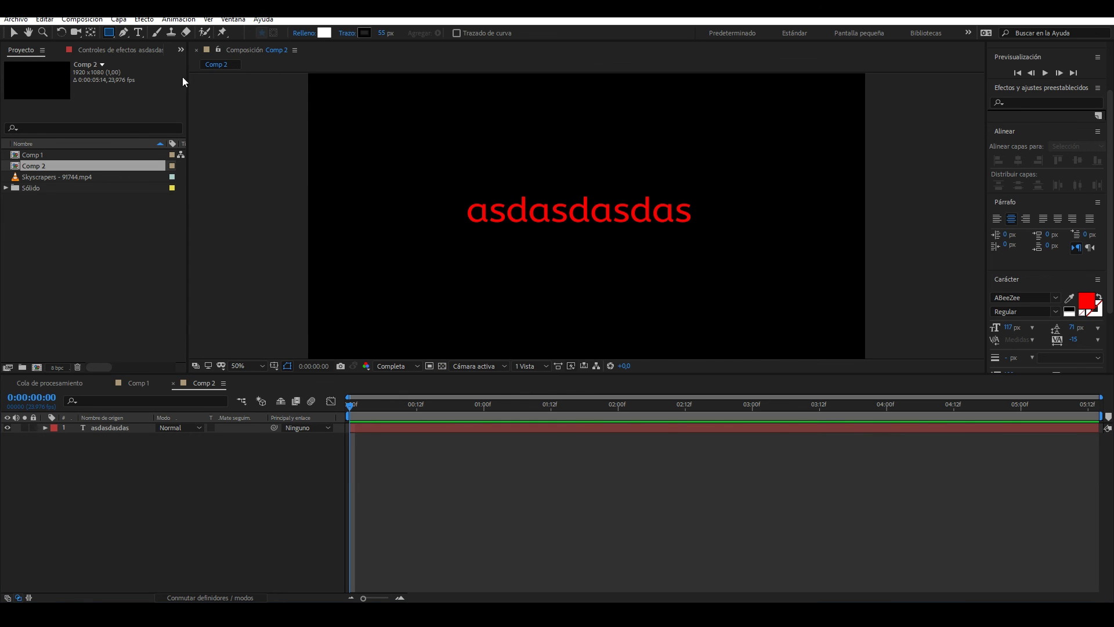
{"action": "left_click_drag", "start_coordinate": [349, 88], "coordinate": [769, 163]}
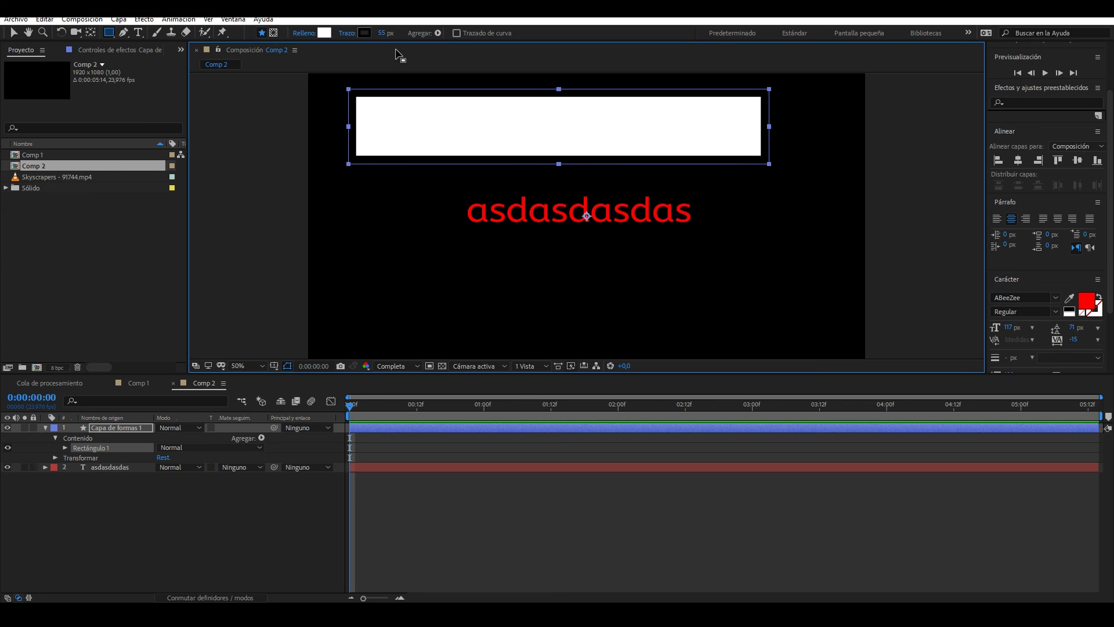
{"action": "left_click", "coordinate": [304, 33]}
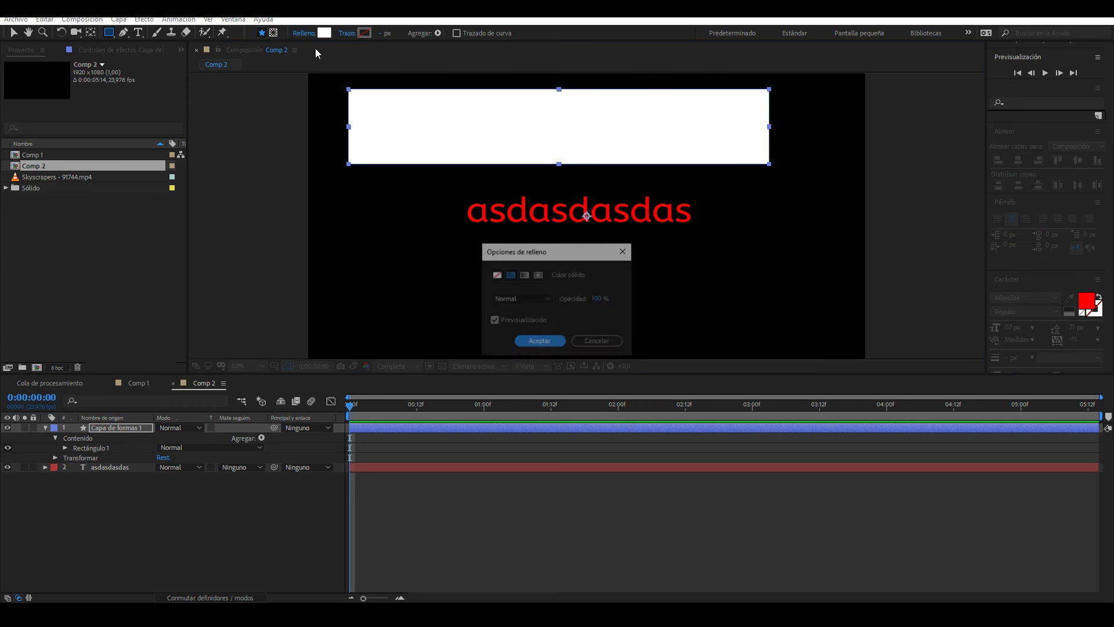
Give the rectangle a linear gradient fill and rearrange its red and yellow stops
{"action": "left_click", "coordinate": [524, 276]}
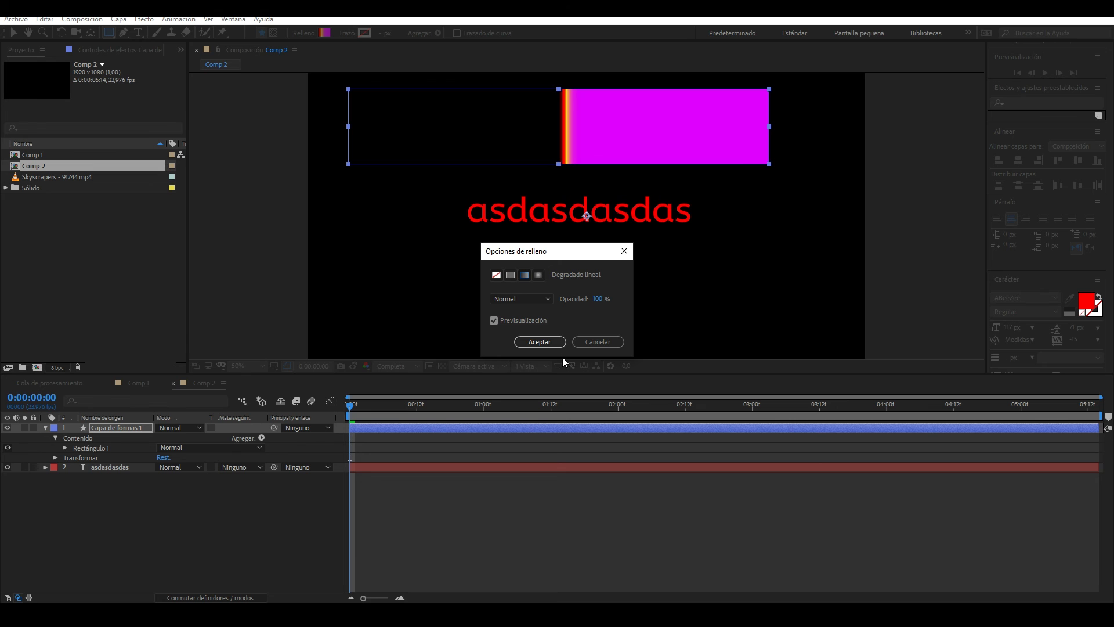
{"action": "left_click", "coordinate": [550, 343]}
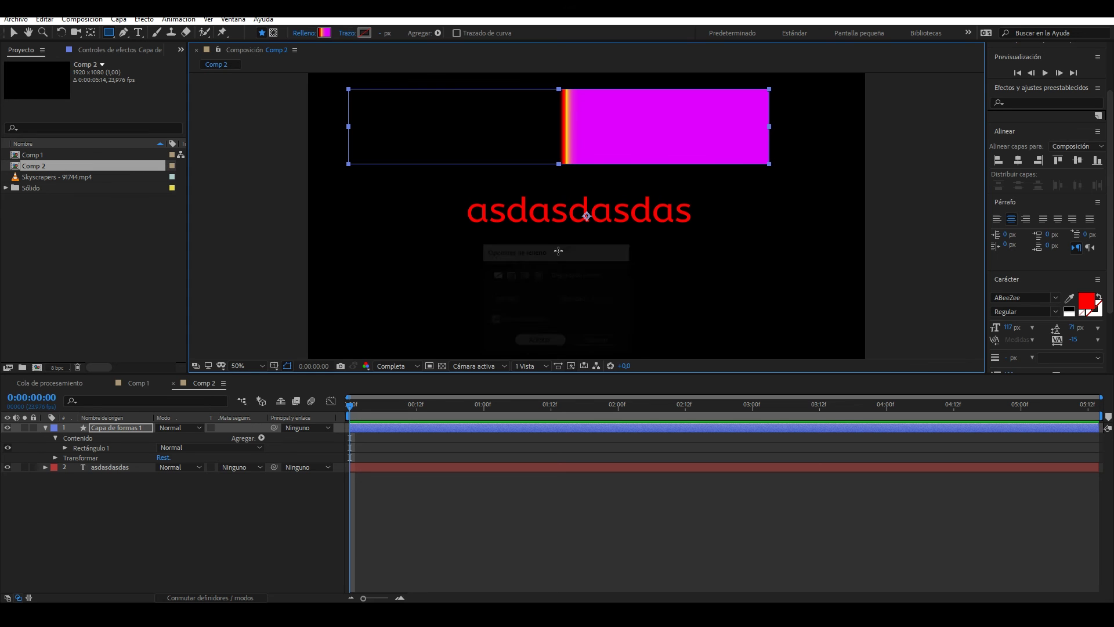
{"action": "left_click", "coordinate": [318, 34]}
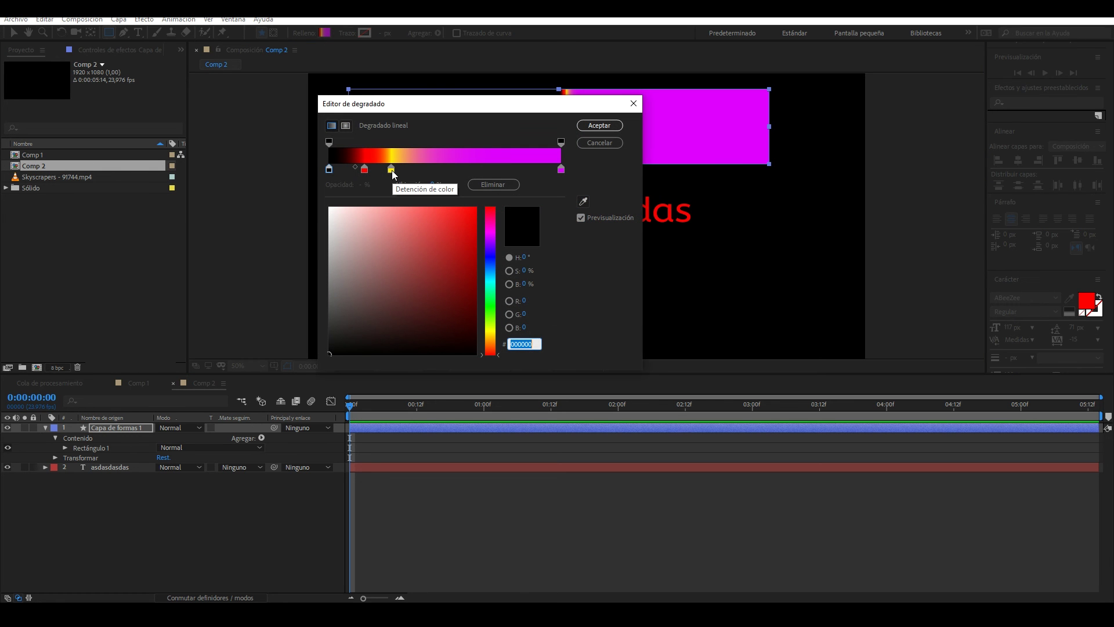
{"action": "left_click_drag", "start_coordinate": [365, 169], "coordinate": [484, 168]}
{"action": "left_click_drag", "start_coordinate": [443, 167], "coordinate": [393, 168]}
{"action": "left_click_drag", "start_coordinate": [361, 167], "coordinate": [367, 167]}
{"action": "left_click", "coordinate": [600, 125]}
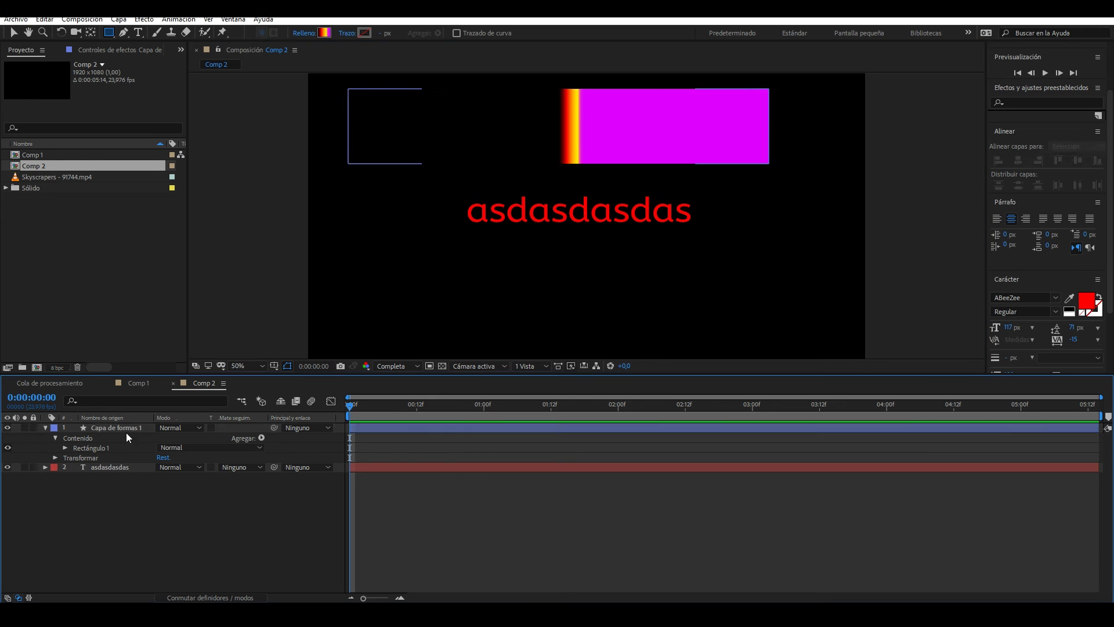
Move the red stop to 24.3% and add a cyan 00FFD2 stop at 45.2%
{"action": "left_click", "coordinate": [410, 33]}
{"action": "left_click", "coordinate": [329, 169]}
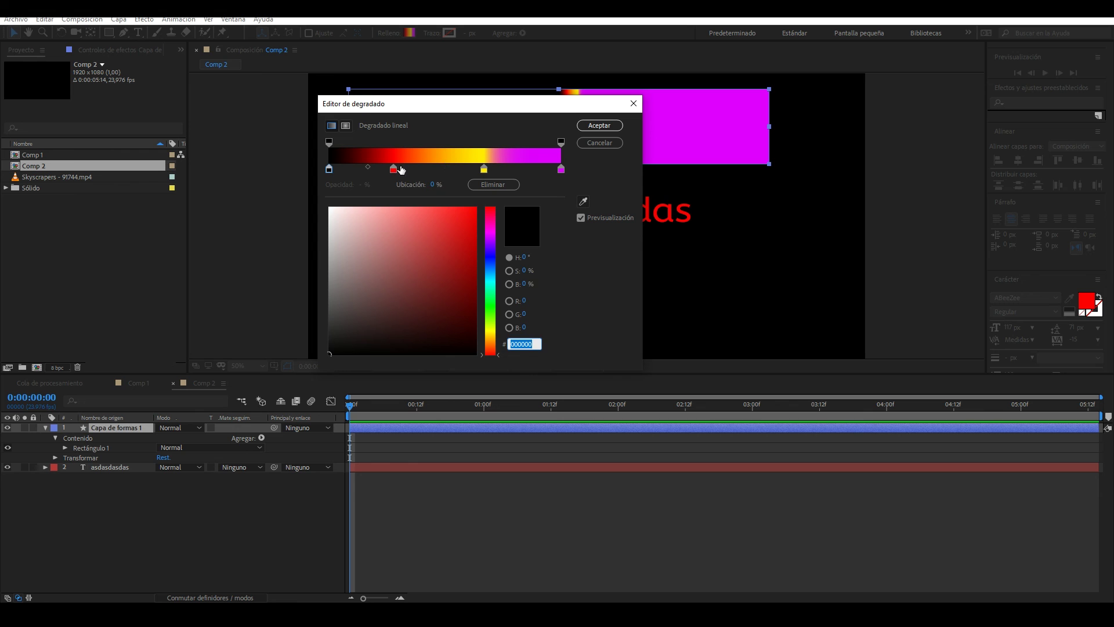
{"action": "left_click", "coordinate": [396, 169]}
{"action": "left_click_drag", "start_coordinate": [395, 169], "coordinate": [386, 169]}
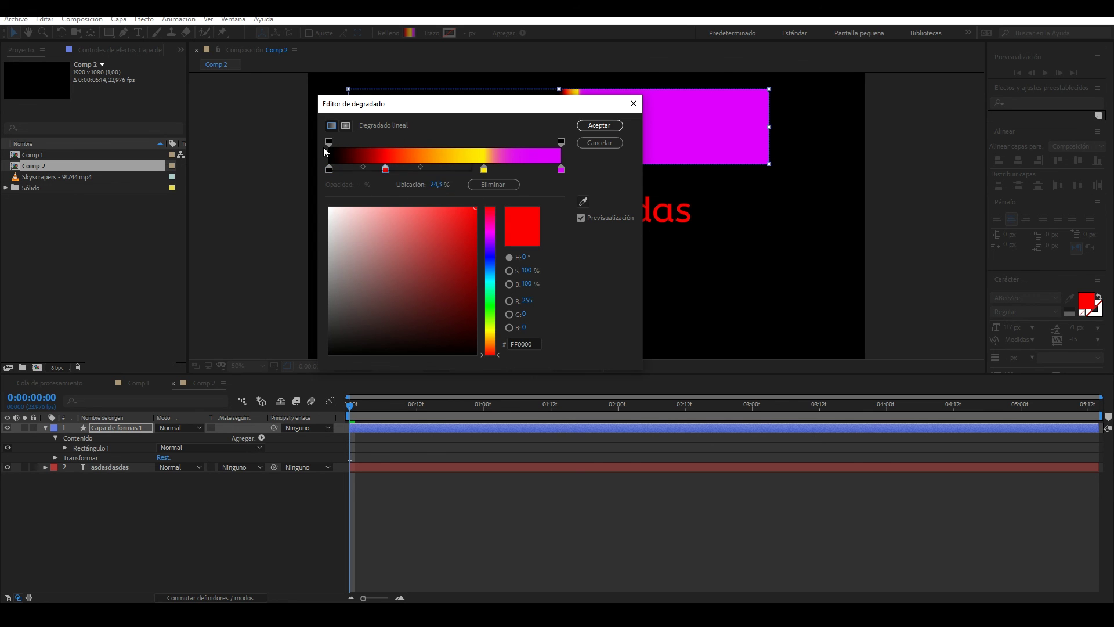
{"action": "left_click", "coordinate": [329, 142]}
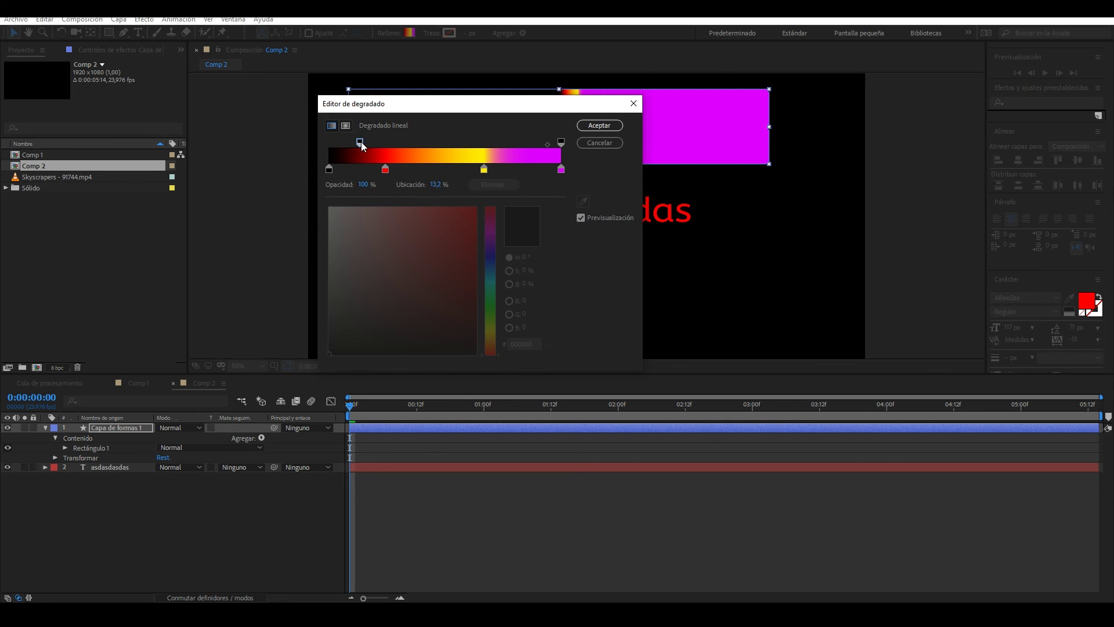
{"action": "left_click", "coordinate": [415, 171]}
{"action": "left_click_drag", "start_coordinate": [416, 170], "coordinate": [435, 169]}
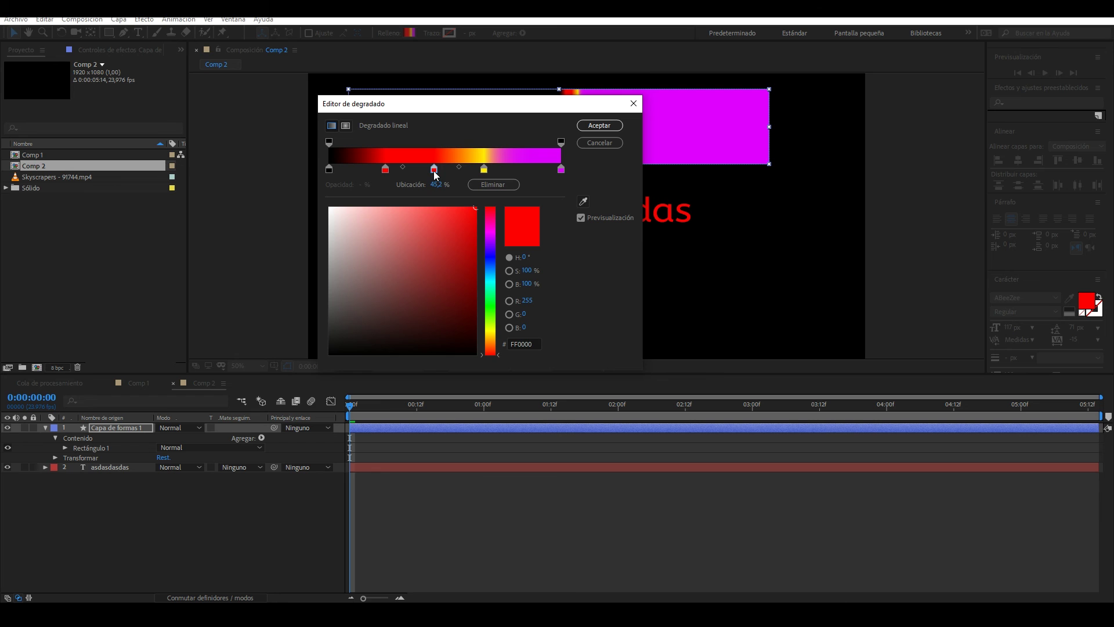
{"action": "left_click", "coordinate": [453, 309]}
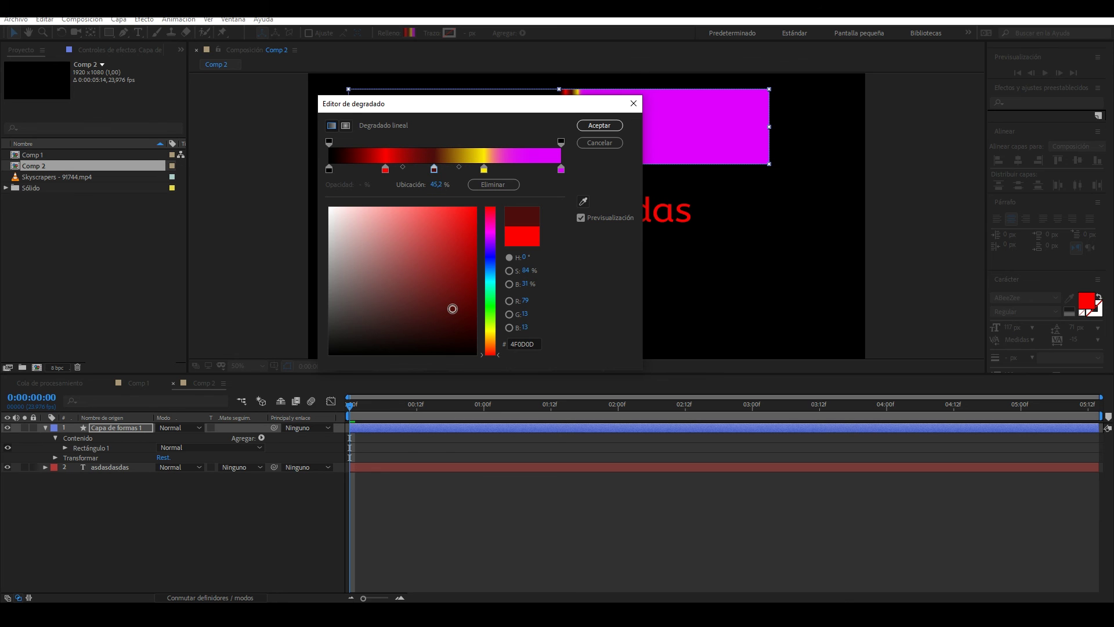
{"action": "left_click", "coordinate": [491, 284]}
{"action": "left_click", "coordinate": [476, 207]}
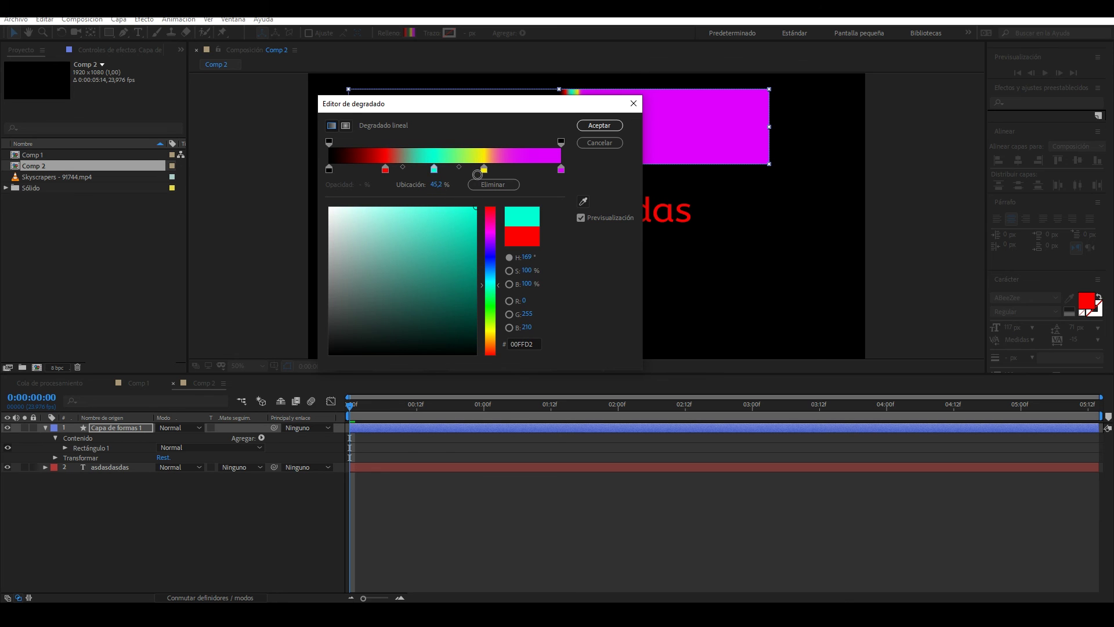
{"action": "left_click", "coordinate": [599, 125]}
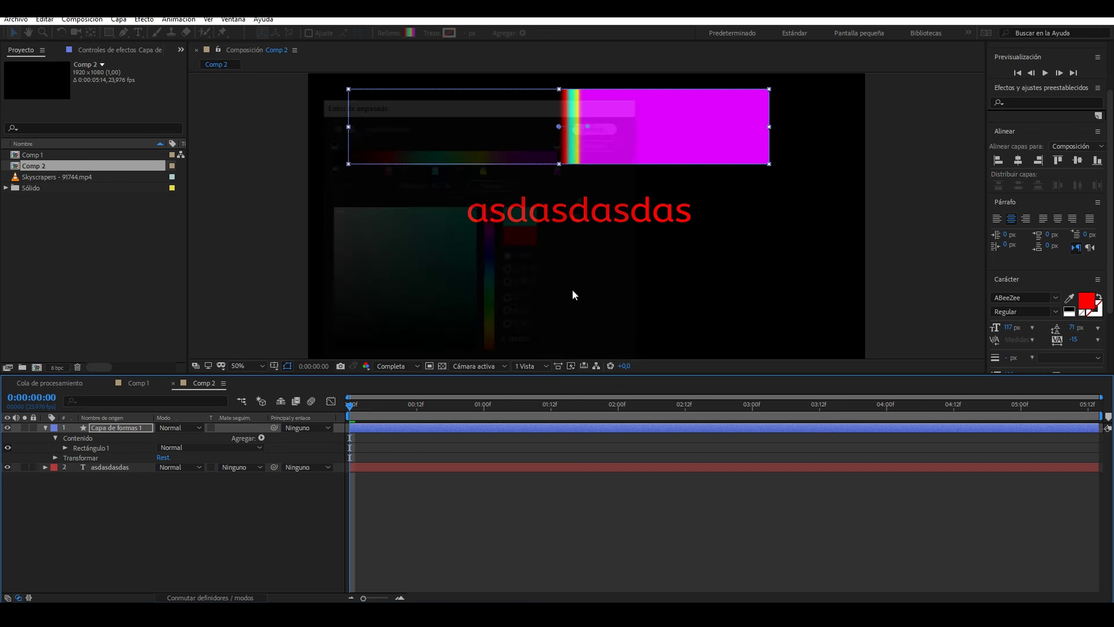
Stretch the gradient from the rectangle's left edge to just past its right edge
{"action": "left_click_drag", "start_coordinate": [559, 127], "coordinate": [348, 132]}
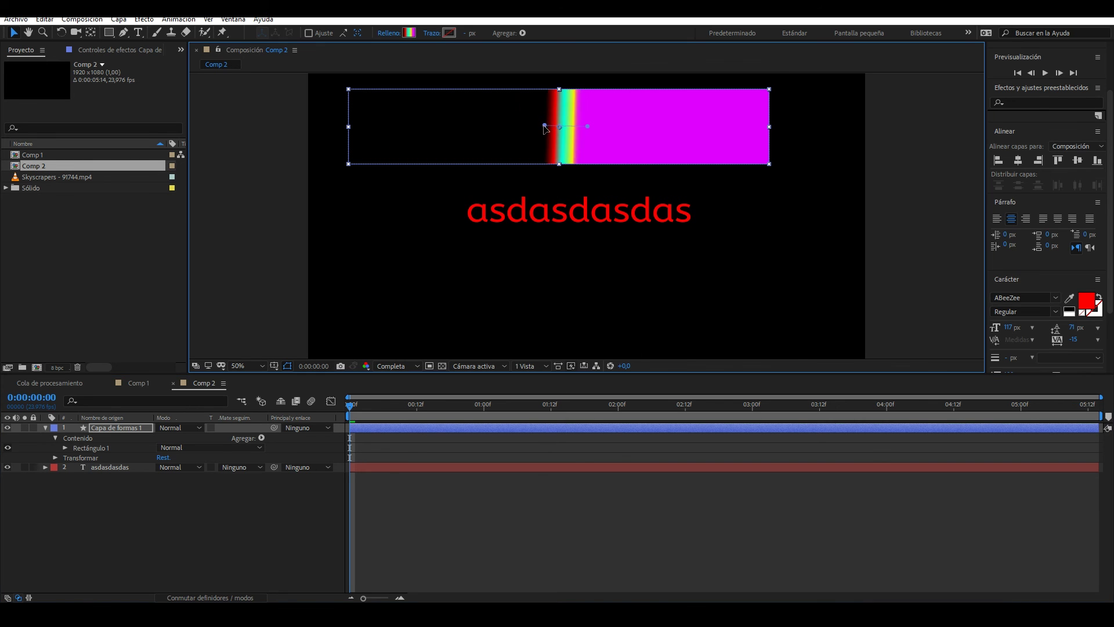
{"action": "left_click_drag", "start_coordinate": [587, 126], "coordinate": [888, 139]}
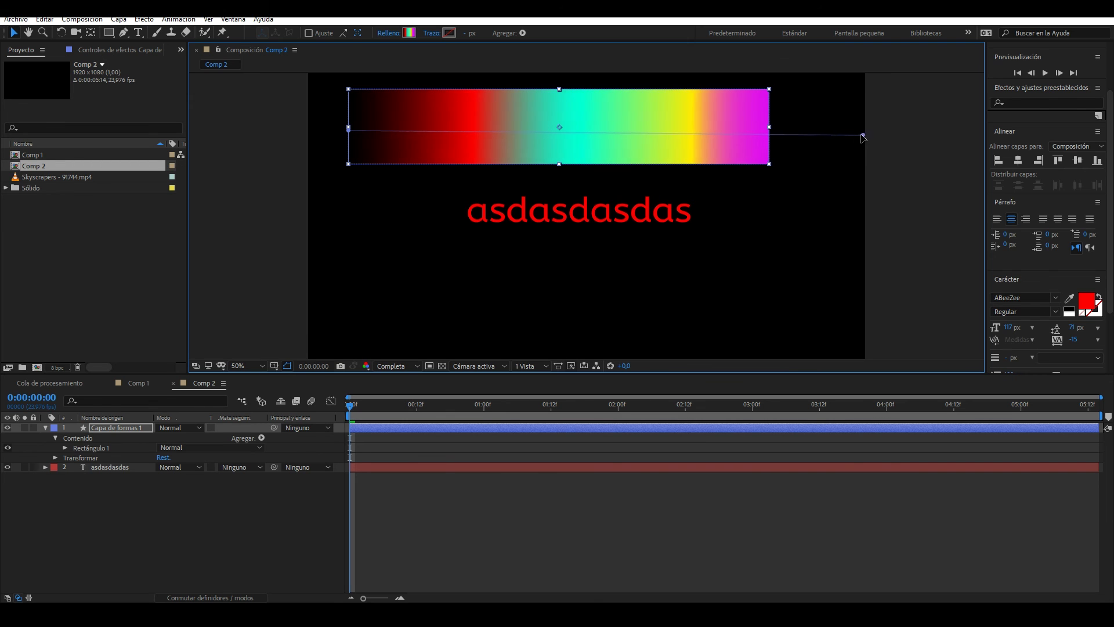
{"action": "left_click_drag", "start_coordinate": [888, 140], "coordinate": [816, 134]}
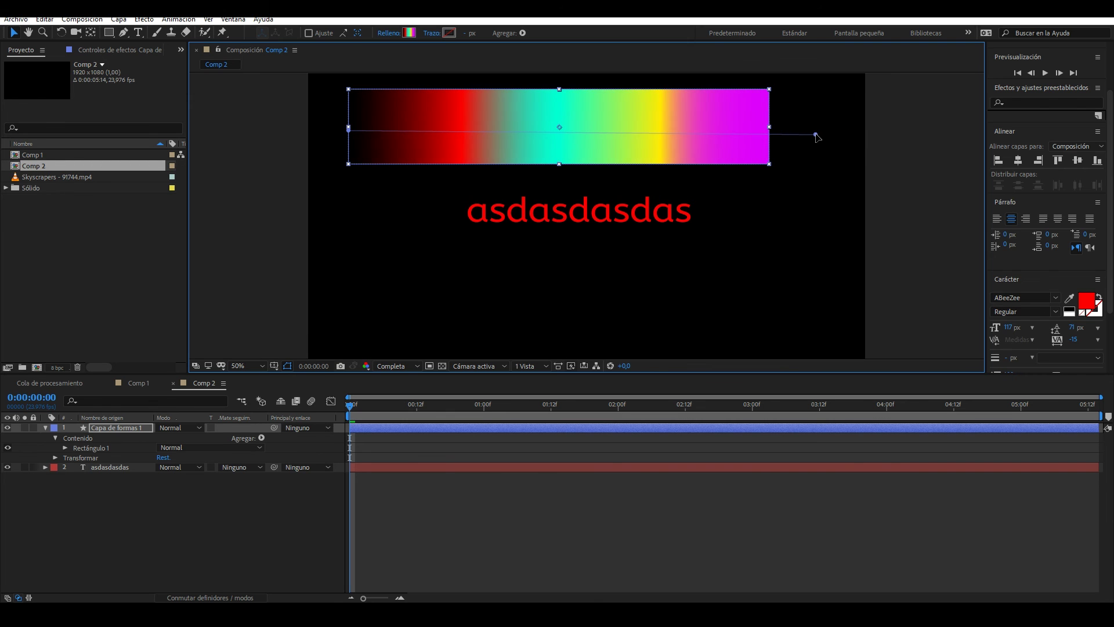
Move the rectangle down over the red text and show the transparency grid behind the comp
{"action": "left_click", "coordinate": [110, 428]}
{"action": "left_click_drag", "start_coordinate": [472, 153], "coordinate": [503, 237]}
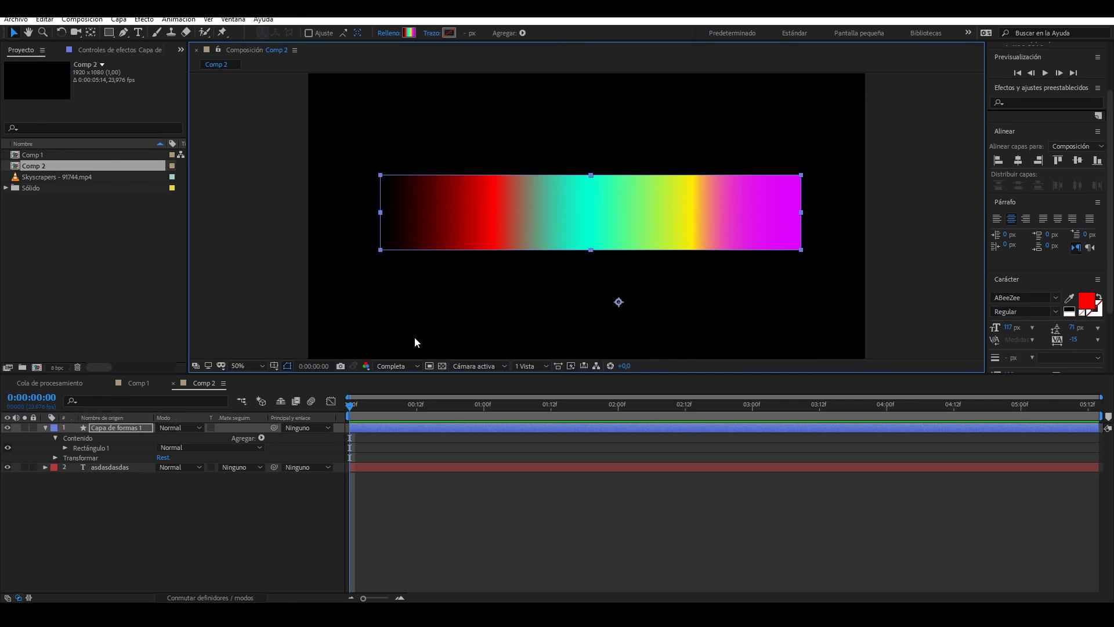
{"action": "left_click", "coordinate": [444, 366]}
{"action": "left_click", "coordinate": [175, 507]}
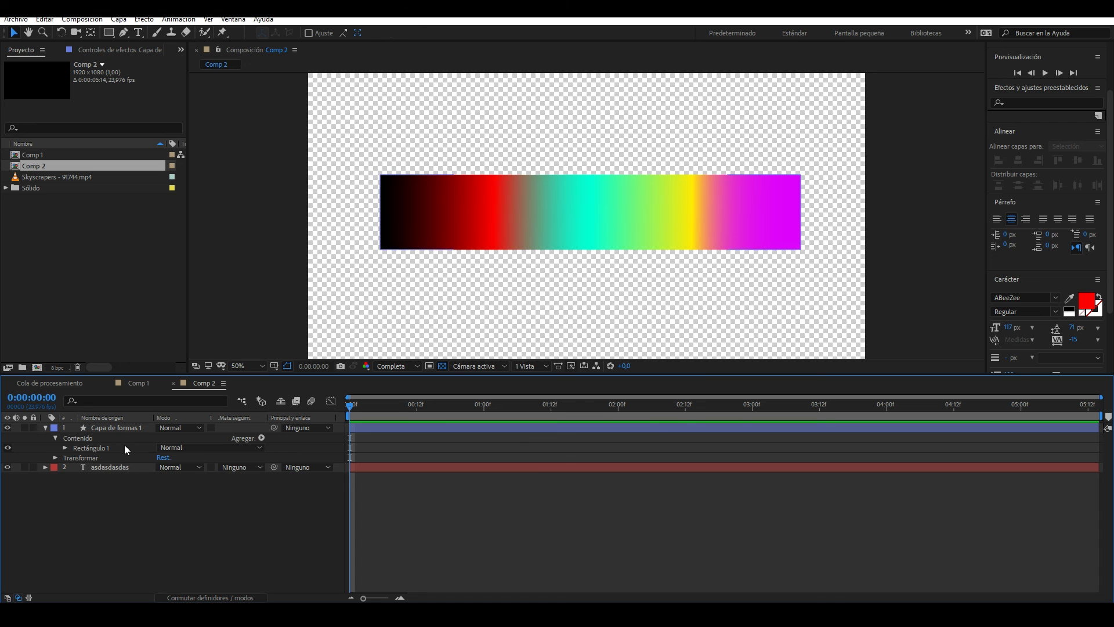
Set the asdasdasdas text's Track Matte to Luma Matte 'Capa de formas 1', briefly trying Luma Inverted
{"action": "left_click", "coordinate": [119, 469]}
{"action": "left_click", "coordinate": [239, 467]}
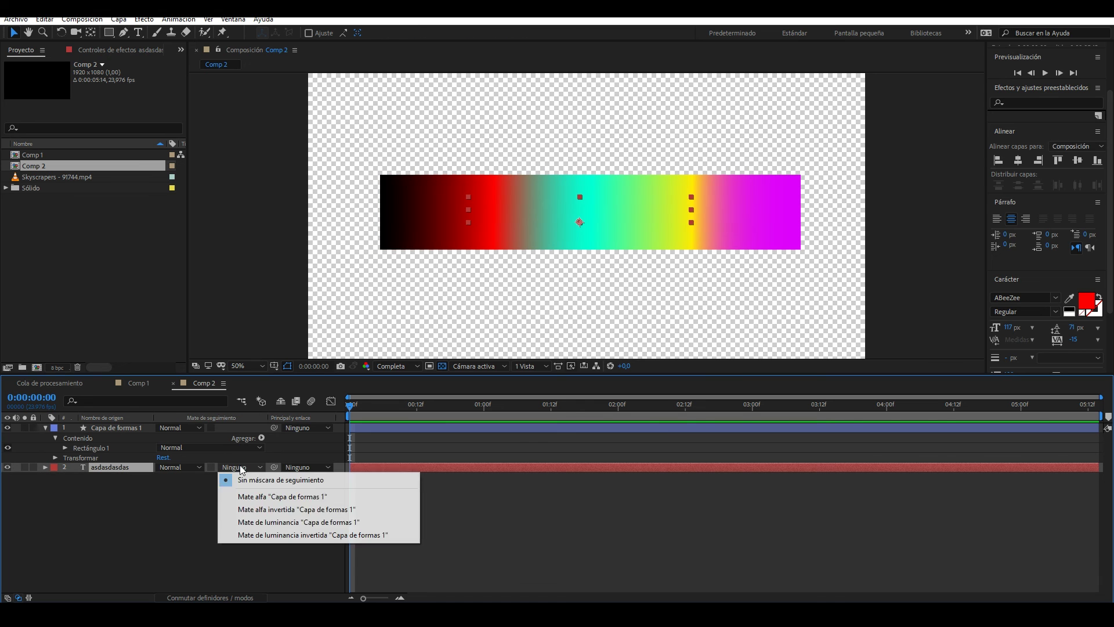
{"action": "left_click", "coordinate": [275, 522]}
{"action": "key", "text": "period"}
{"action": "key", "text": "period"}
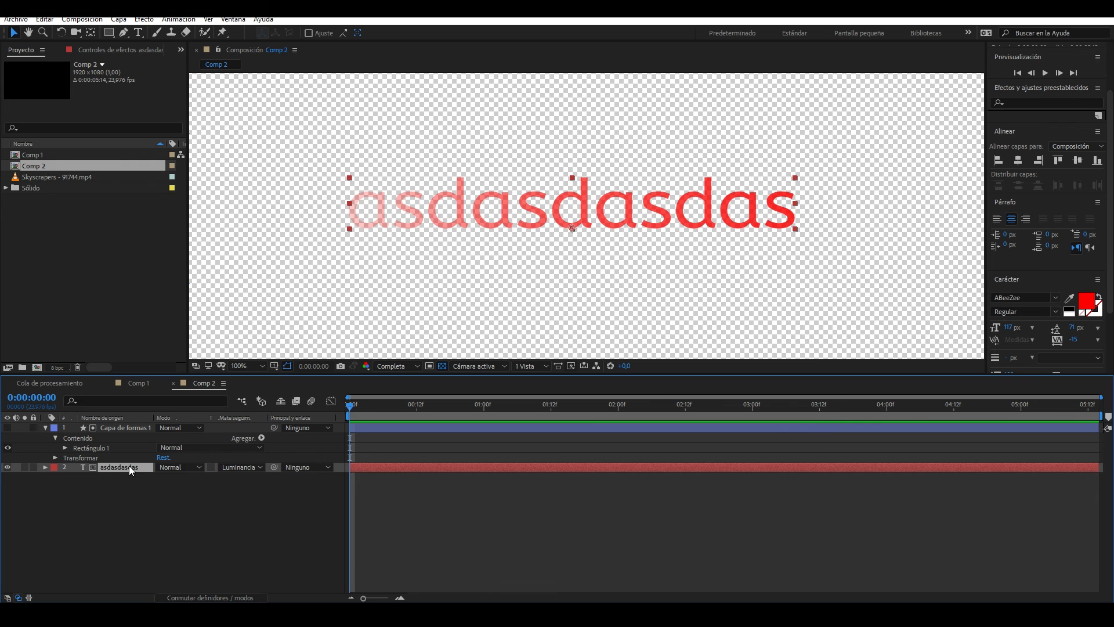
{"action": "left_click", "coordinate": [237, 468]}
{"action": "left_click", "coordinate": [262, 535]}
{"action": "left_click", "coordinate": [238, 466]}
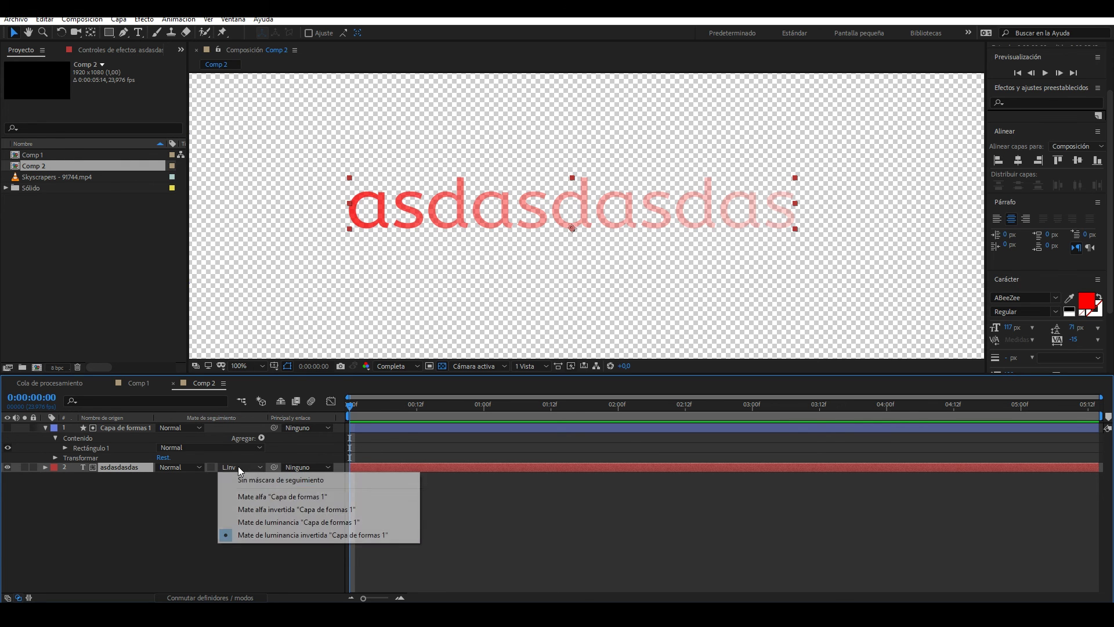
{"action": "left_click", "coordinate": [254, 522]}
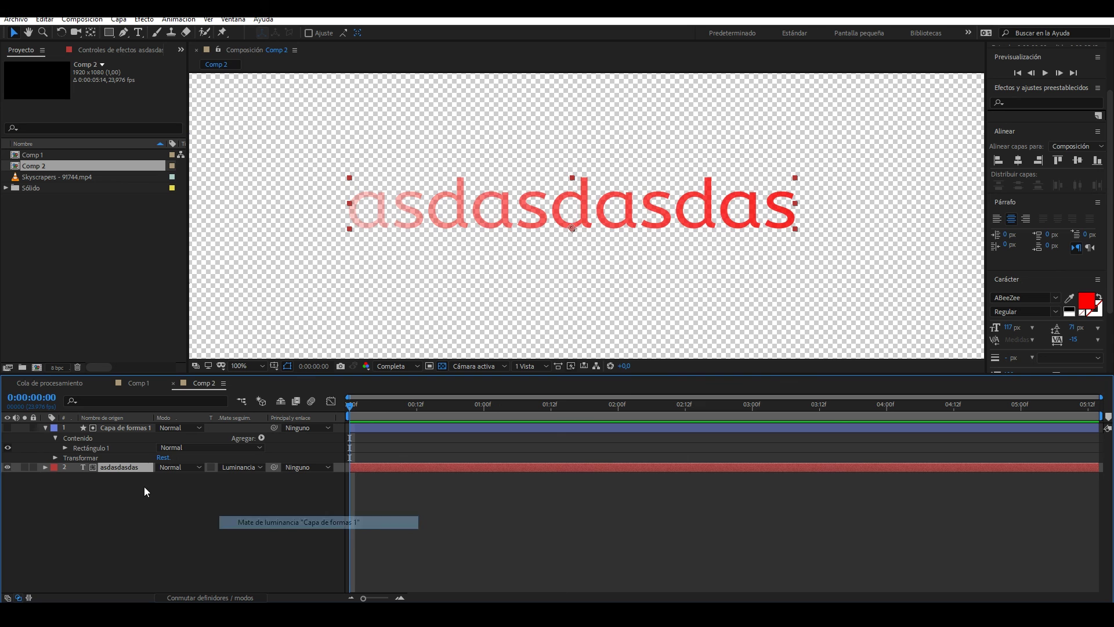
Turn the gradient rectangle layer's visibility back on and select it
{"action": "left_click", "coordinate": [8, 428]}
{"action": "scroll", "coordinate": [531, 211], "scroll_direction": "down", "scroll_amount": 2}
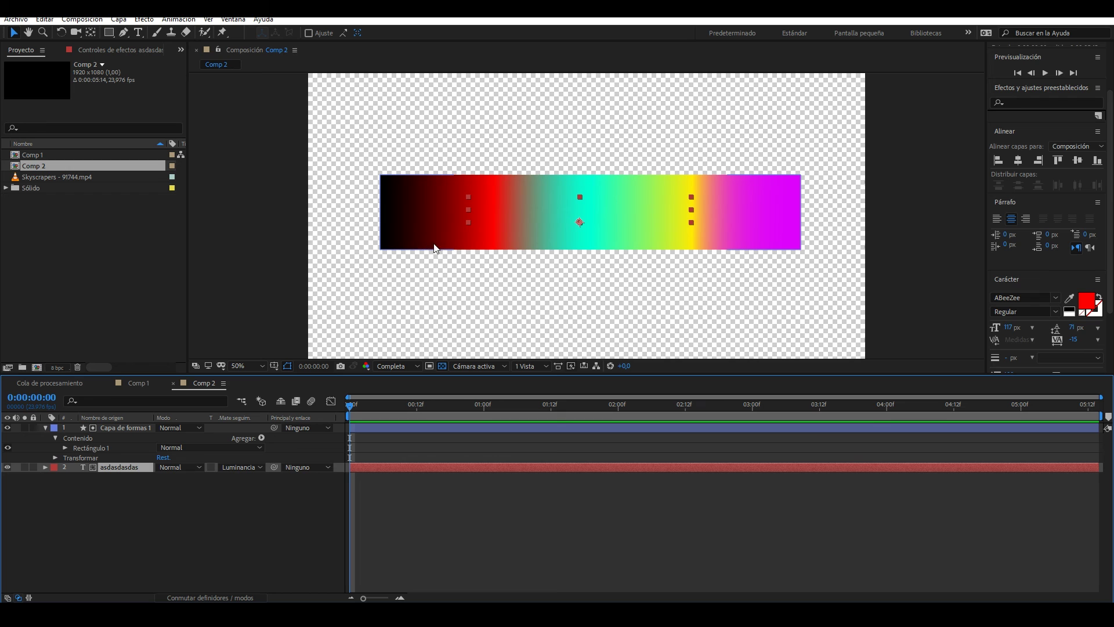
{"action": "left_click", "coordinate": [96, 427]}
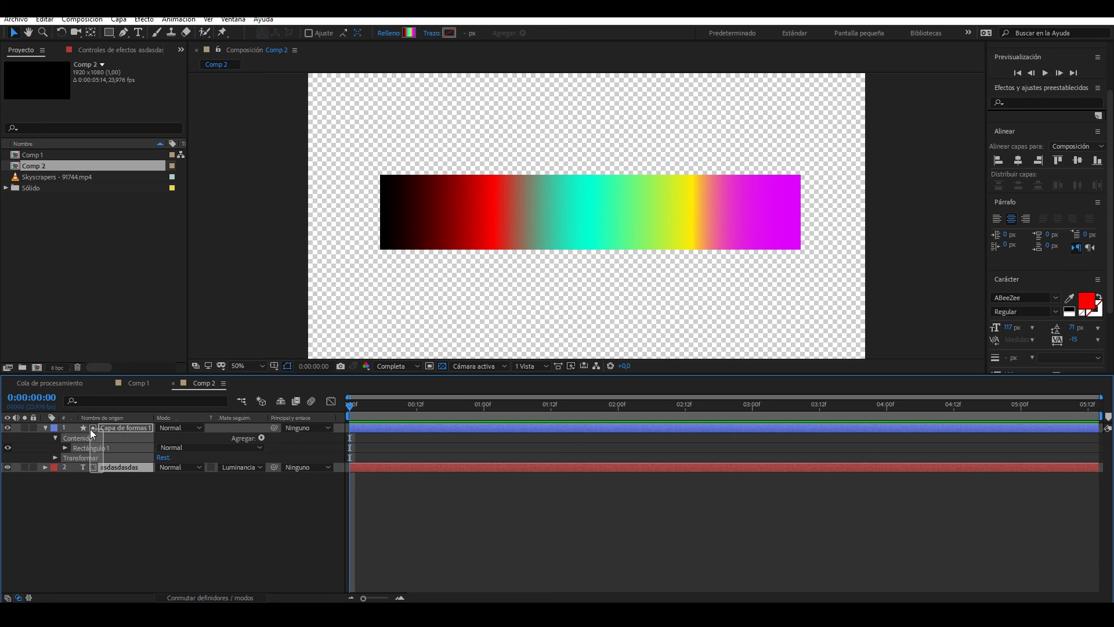
Move the text layer above the shape layer and give the shape an Alpha Matte from the text
{"action": "left_click", "coordinate": [121, 467]}
{"action": "left_click_drag", "start_coordinate": [120, 468], "coordinate": [117, 426]}
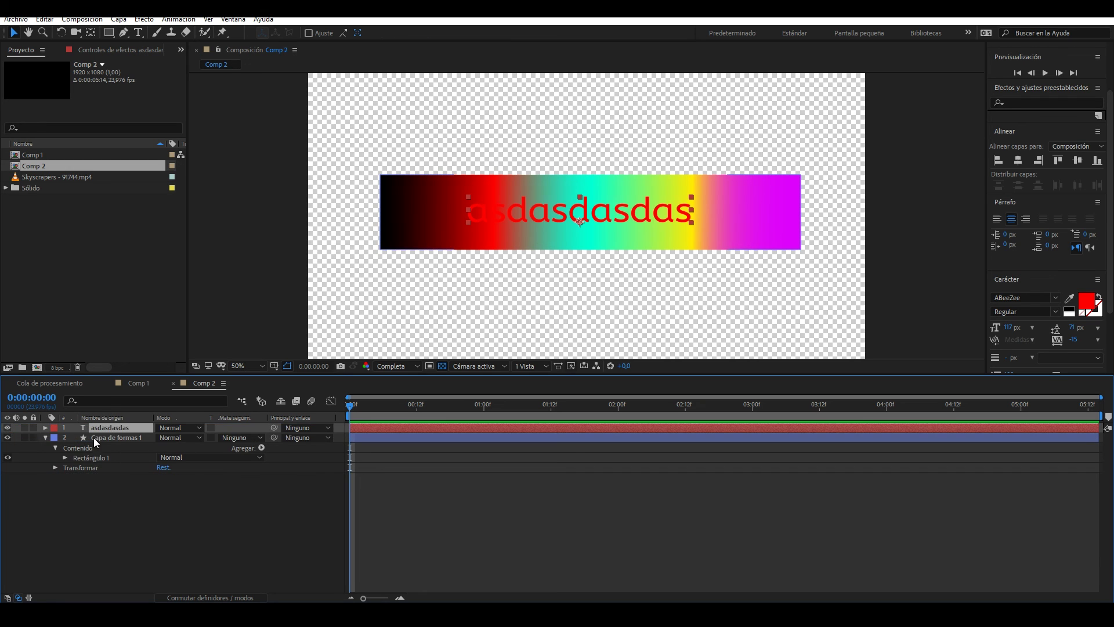
{"action": "left_click", "coordinate": [114, 439]}
{"action": "left_click", "coordinate": [241, 437]}
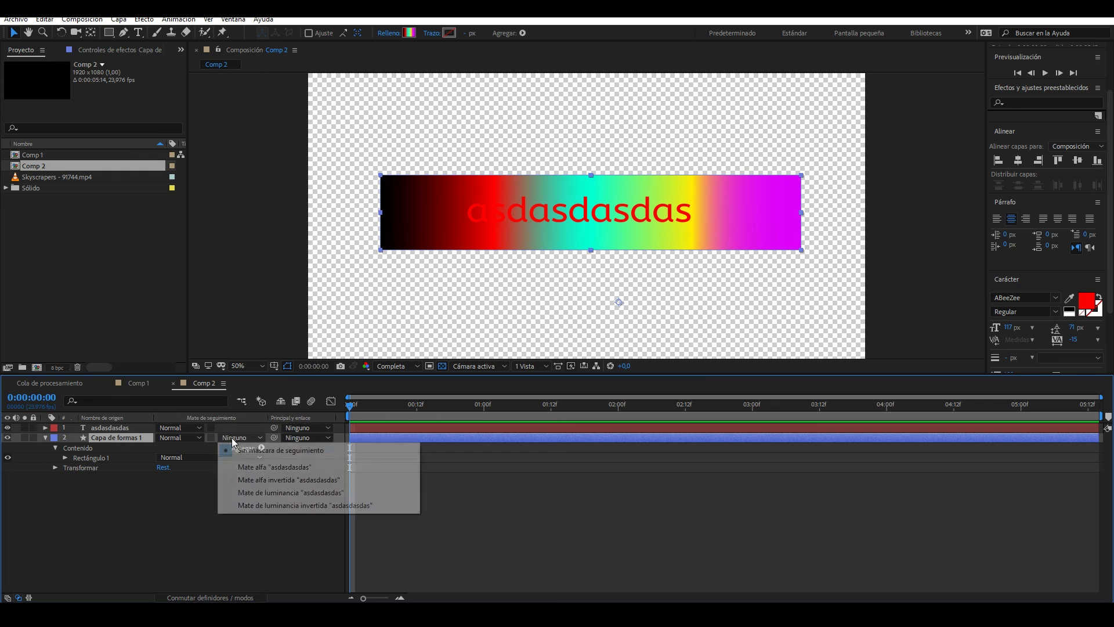
{"action": "left_click", "coordinate": [277, 465]}
{"action": "key", "text": "period"}
{"action": "key", "text": "period"}
{"action": "key", "text": "comma"}
{"action": "left_click", "coordinate": [442, 366]}
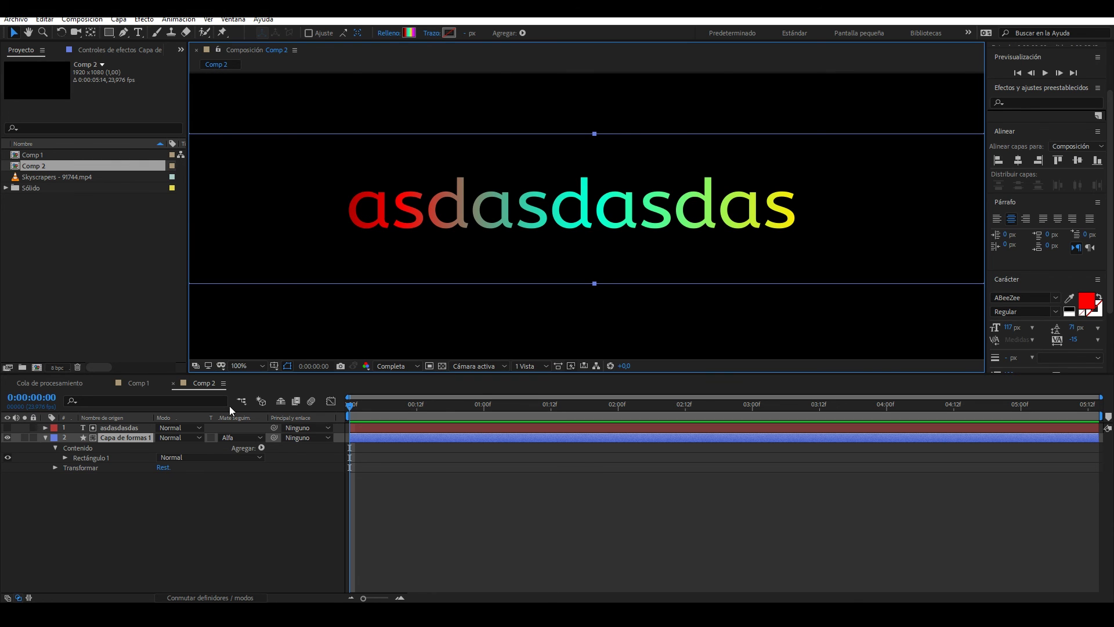
Try Luma, Luma Inverted and Alpha Inverted mattes on the shape, then restore plain Alpha Matte
{"action": "left_click", "coordinate": [239, 437]}
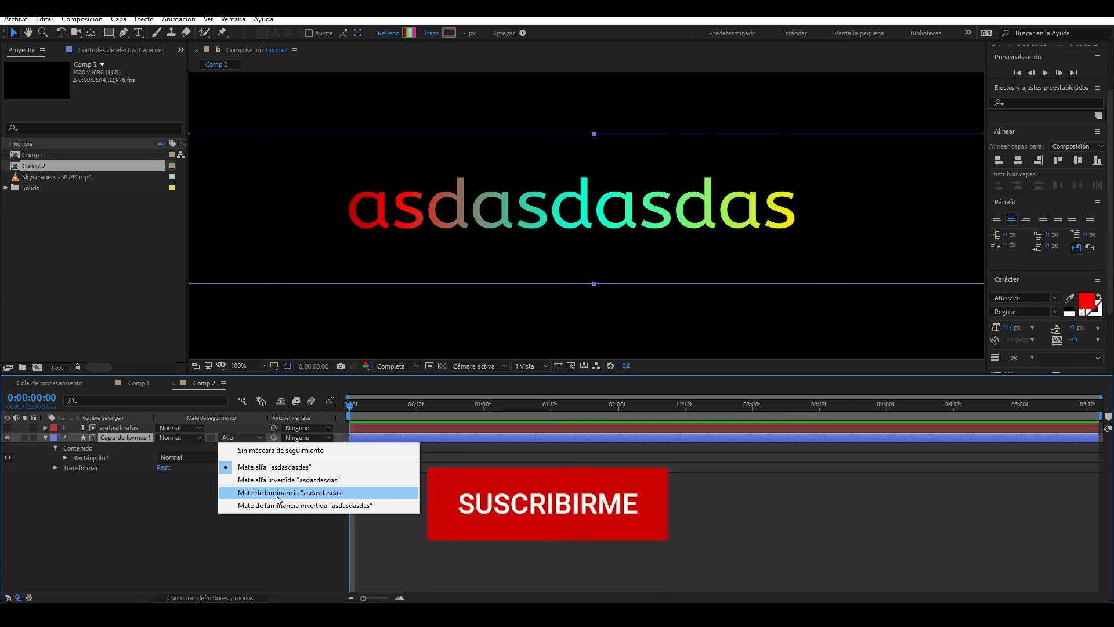
{"action": "left_click", "coordinate": [278, 492]}
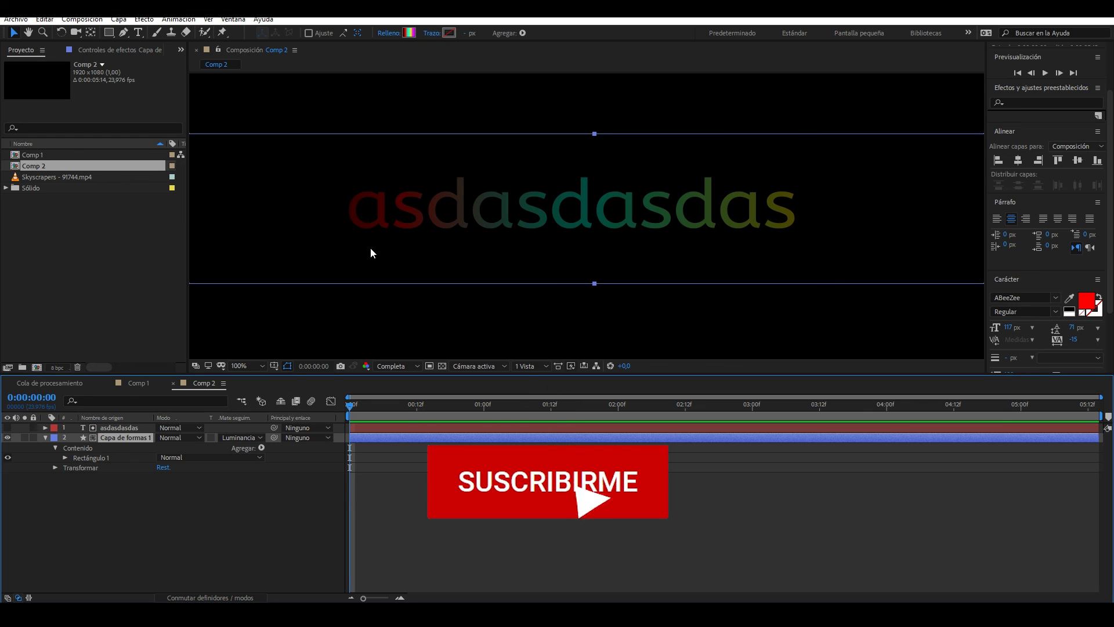
{"action": "left_click", "coordinate": [245, 440]}
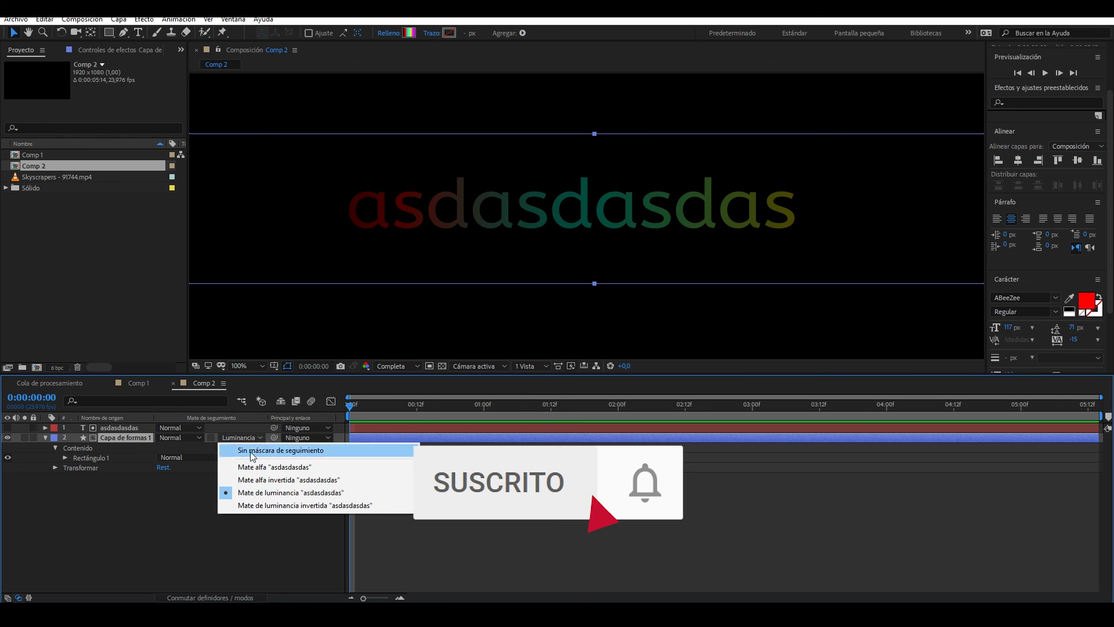
{"action": "left_click", "coordinate": [269, 508]}
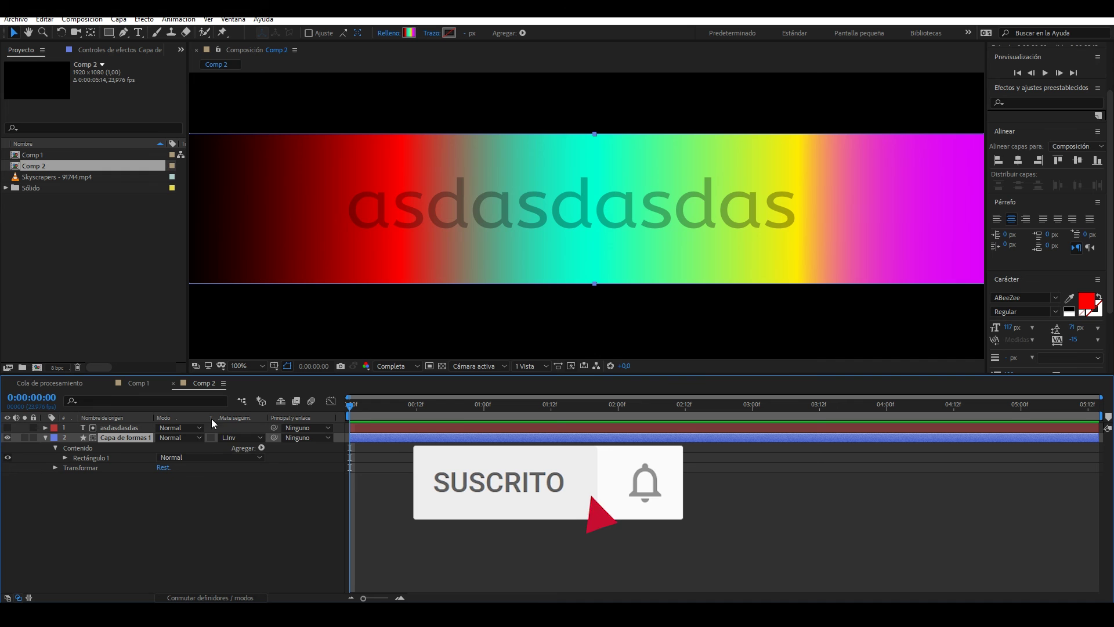
{"action": "left_click", "coordinate": [243, 438]}
{"action": "left_click", "coordinate": [260, 480]}
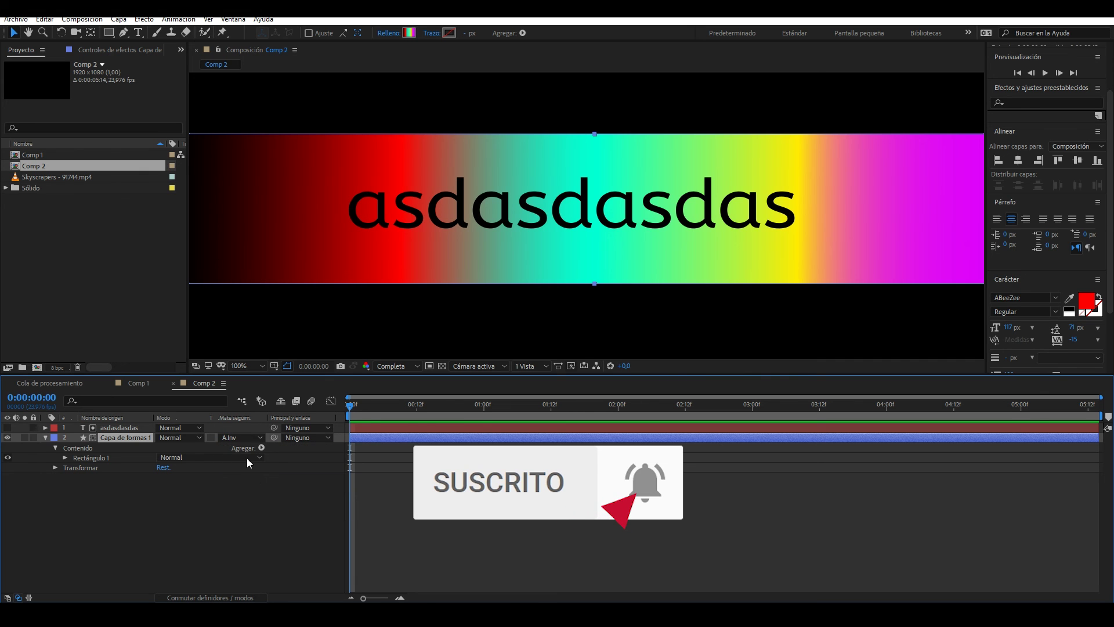
{"action": "left_click", "coordinate": [239, 437]}
{"action": "left_click", "coordinate": [255, 463]}
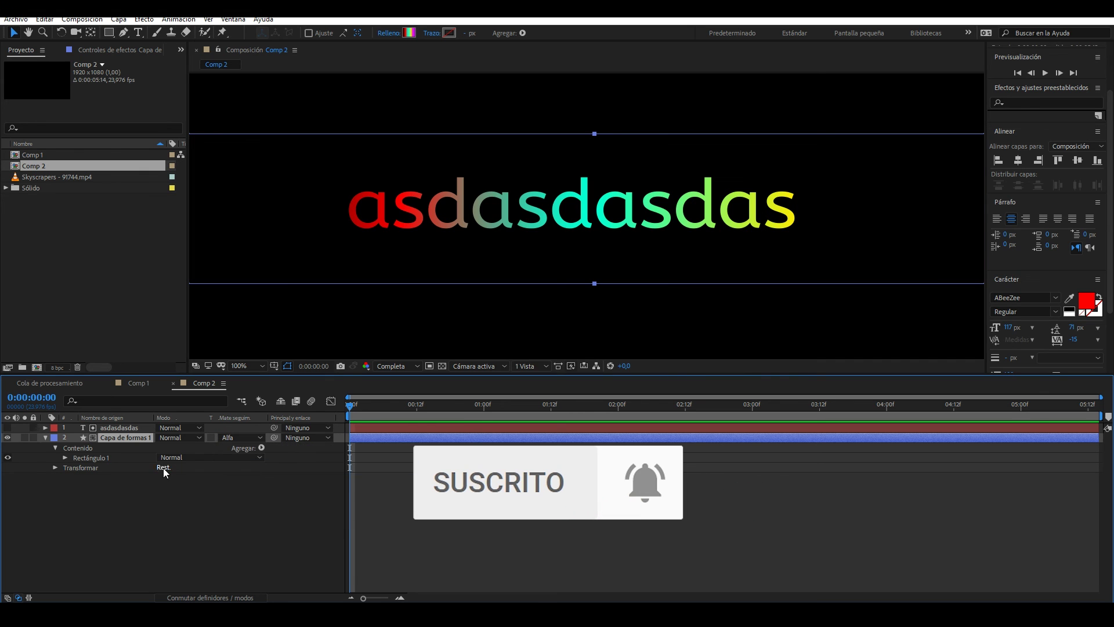
Delete the gradient shape layer
{"action": "left_click", "coordinate": [132, 459]}
{"action": "left_click", "coordinate": [127, 441]}
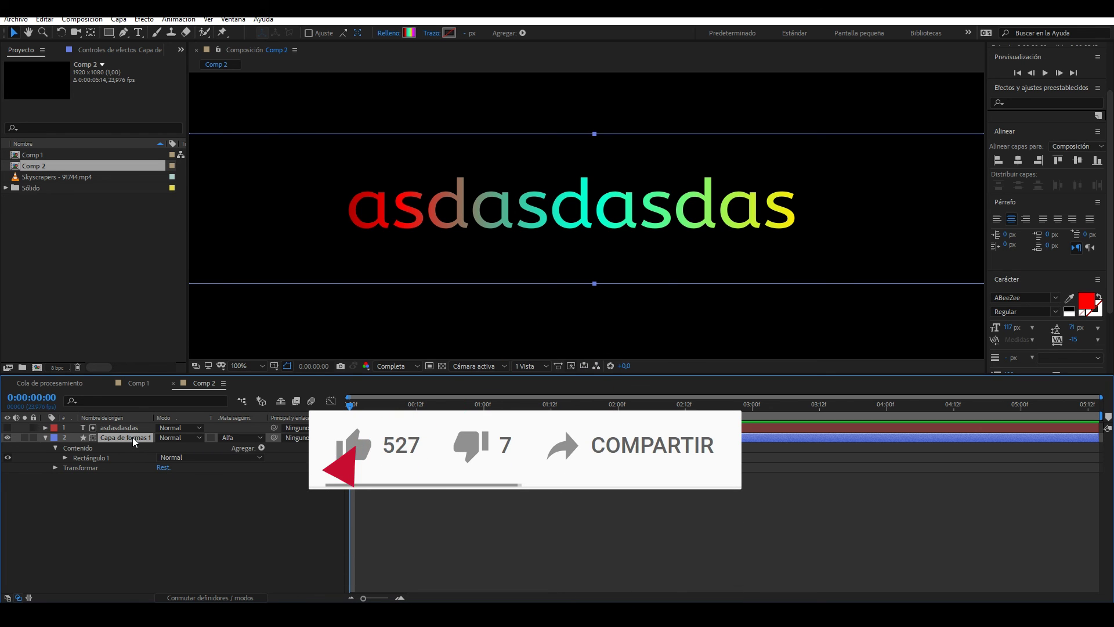
{"action": "scroll", "coordinate": [388, 206], "scroll_direction": "down", "scroll_amount": 3}
{"action": "left_click", "coordinate": [127, 439]}
{"action": "key", "text": "Delete"}
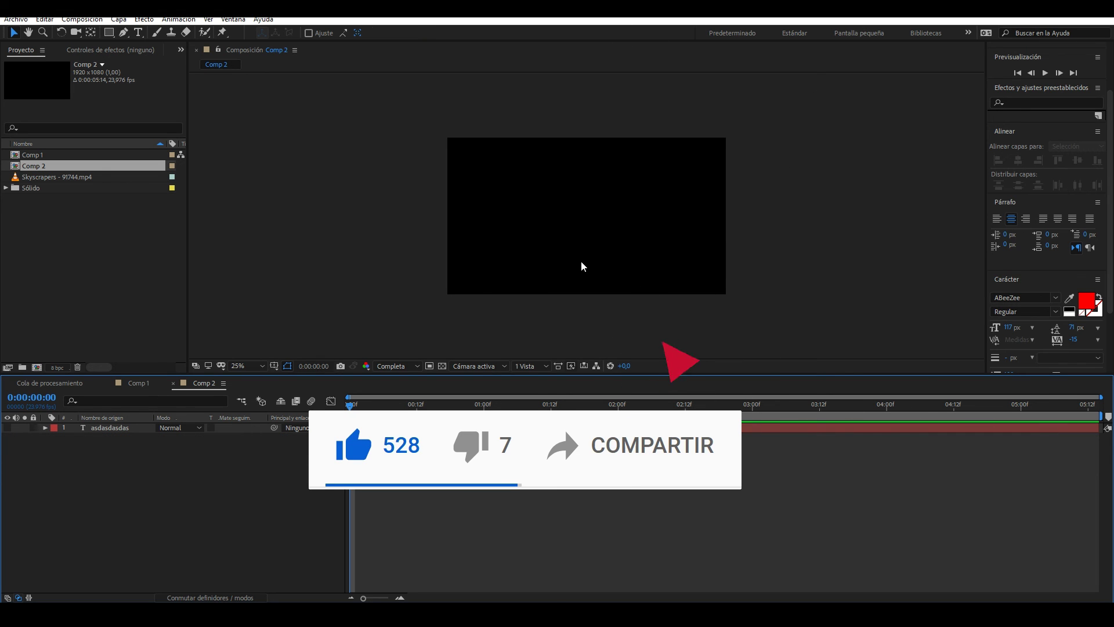
Draw a wide rectangle across the centre of the comp with the Rectangle tool
{"action": "left_click", "coordinate": [450, 365]}
{"action": "left_click", "coordinate": [109, 32]}
{"action": "left_click", "coordinate": [484, 166]}
{"action": "left_click_drag", "start_coordinate": [484, 167], "coordinate": [693, 241]}
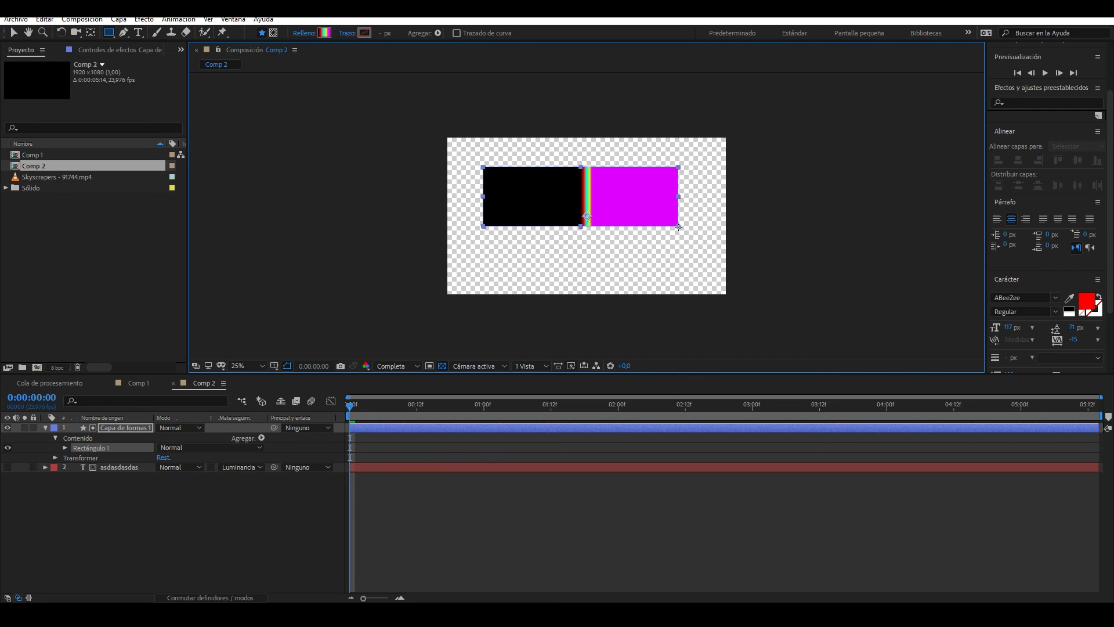
Make the rectangle's fill a black-to-white gradient, removing the red, cyan and yellow stops
{"action": "left_click", "coordinate": [325, 34]}
{"action": "left_click", "coordinate": [386, 168]}
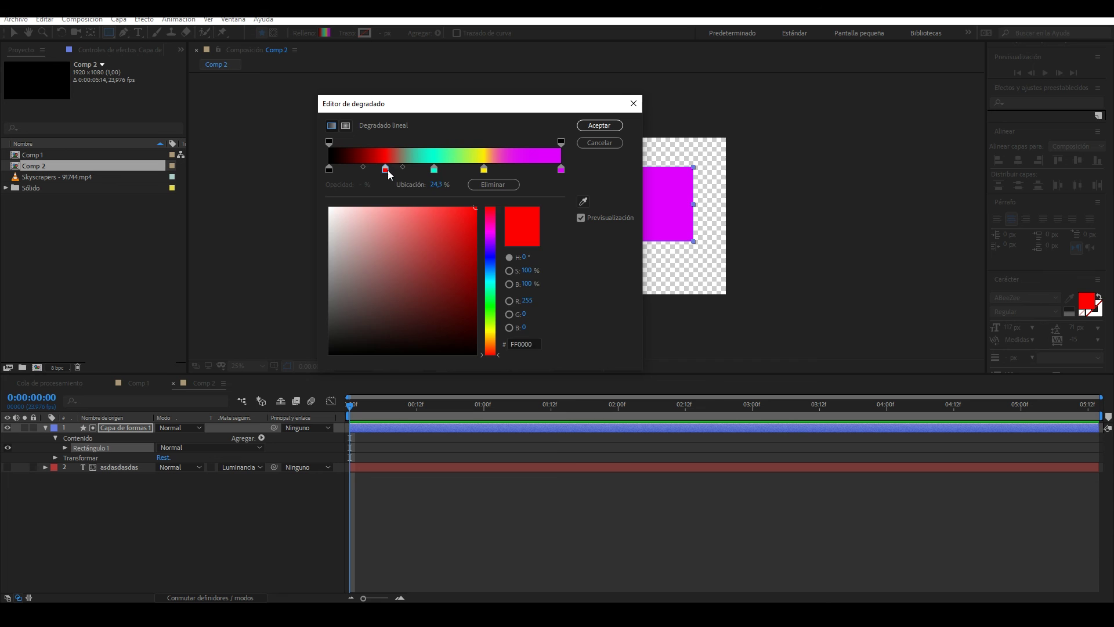
{"action": "left_click_drag", "start_coordinate": [386, 169], "coordinate": [457, 234]}
{"action": "left_click_drag", "start_coordinate": [433, 168], "coordinate": [481, 213]}
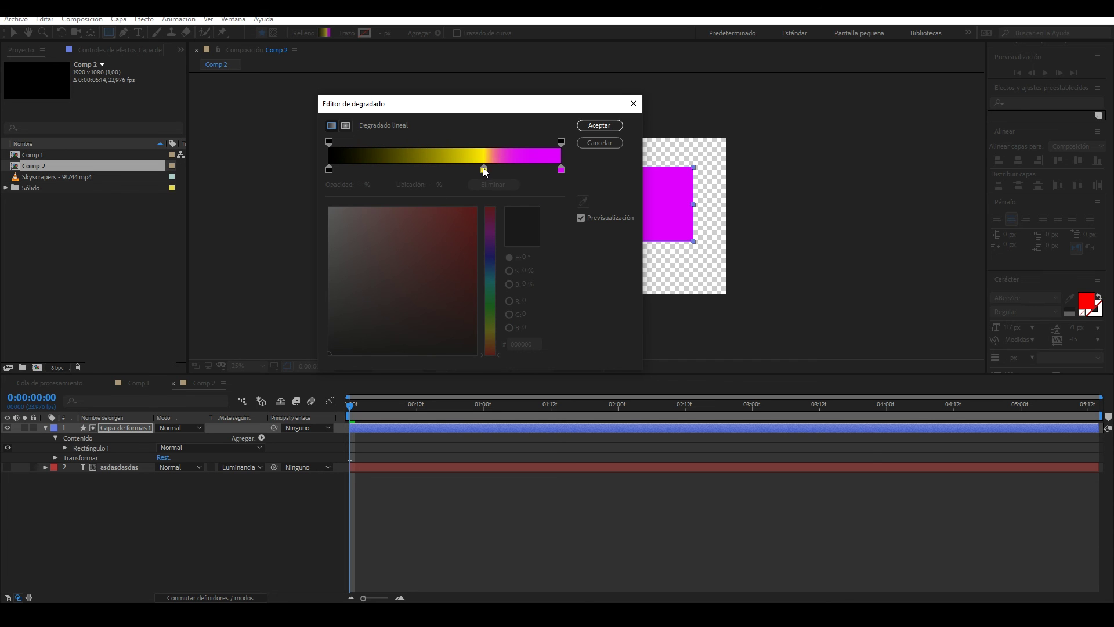
{"action": "left_click_drag", "start_coordinate": [485, 169], "coordinate": [519, 346]}
{"action": "left_click", "coordinate": [560, 169]}
{"action": "left_click_drag", "start_coordinate": [450, 254], "coordinate": [328, 206]}
{"action": "left_click", "coordinate": [593, 125]}
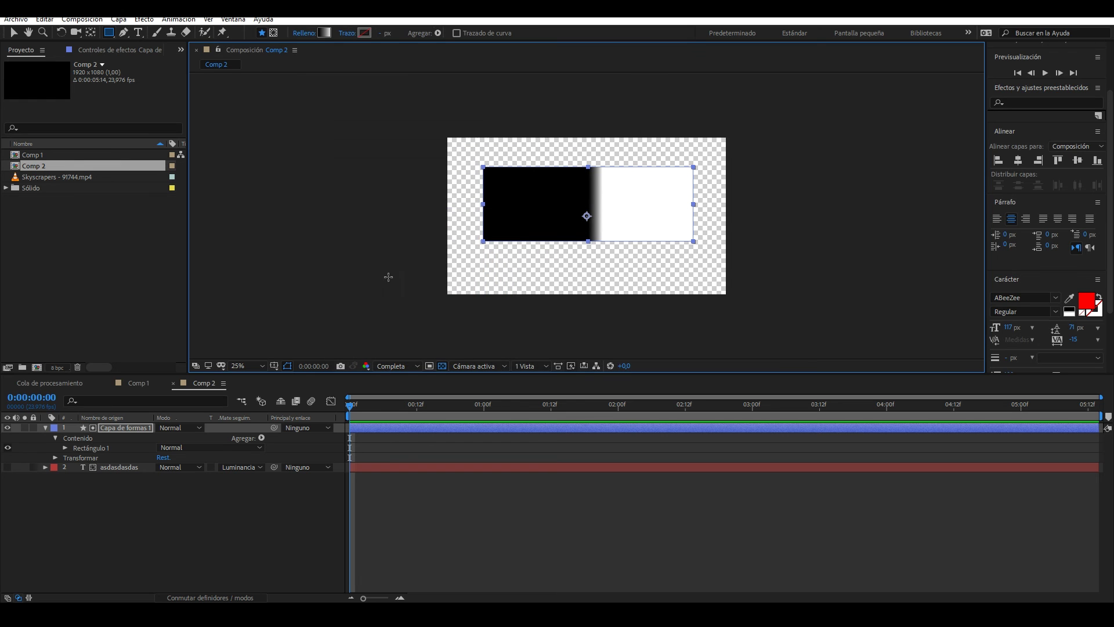